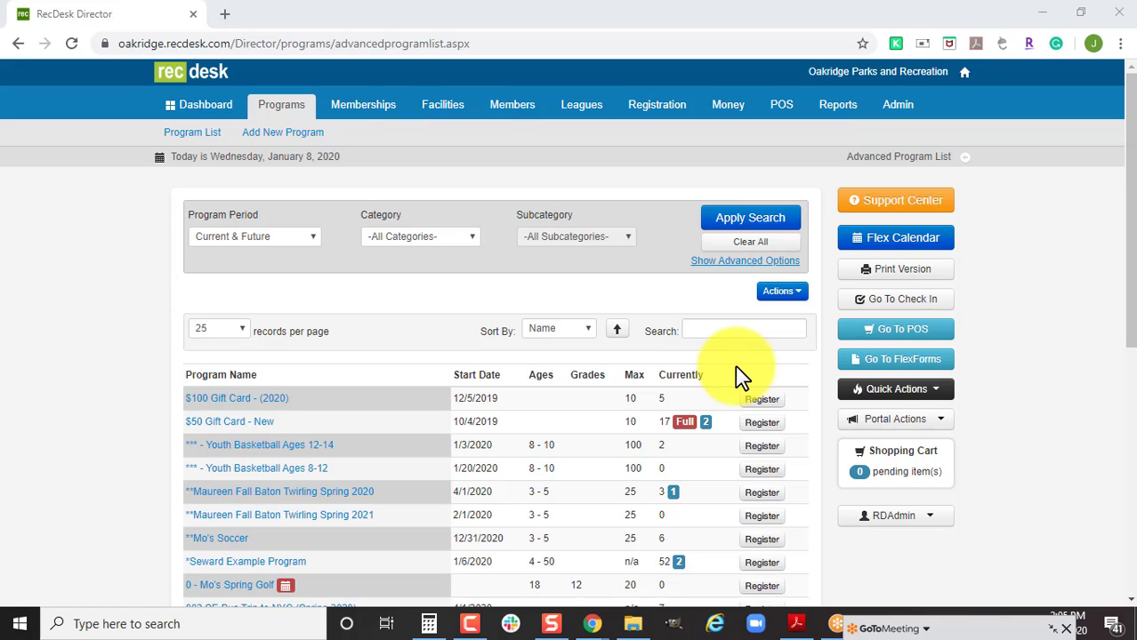
Enter 'Summer Camp Week 1' as the new program's name and leave Custom Program Code blank.
{"action": "left_click", "coordinate": [305, 134]}
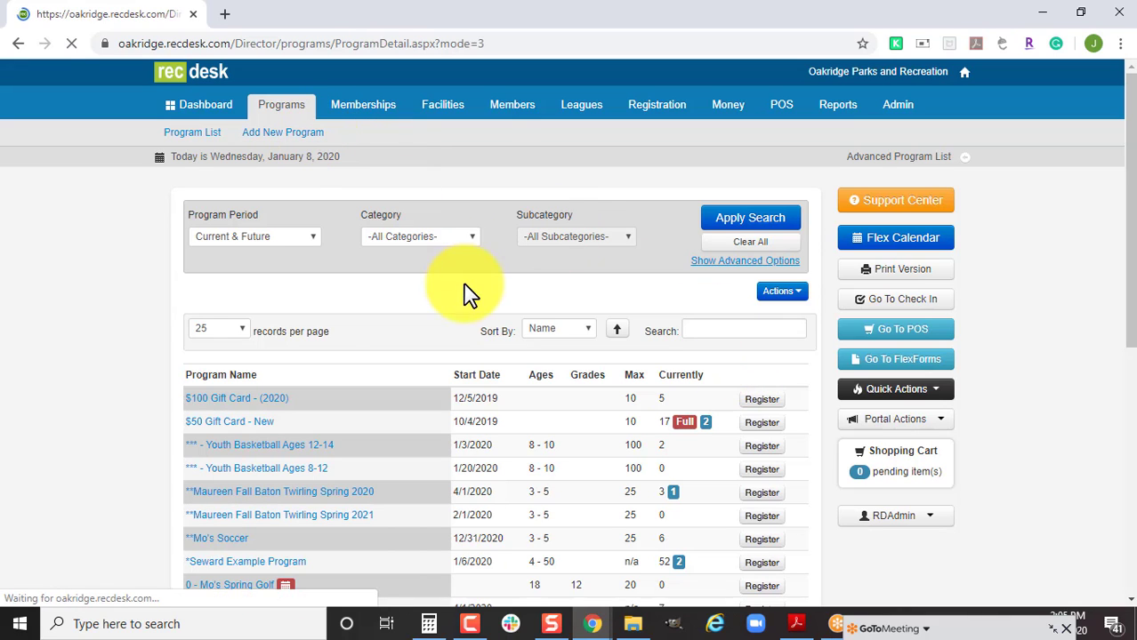
{"action": "type", "text": "Summ"}
{"action": "key", "text": "BackSpace"}
{"action": "key", "text": "BackSpace"}
{"action": "key", "text": "BackSpace"}
{"action": "key", "text": "BackSpace"}
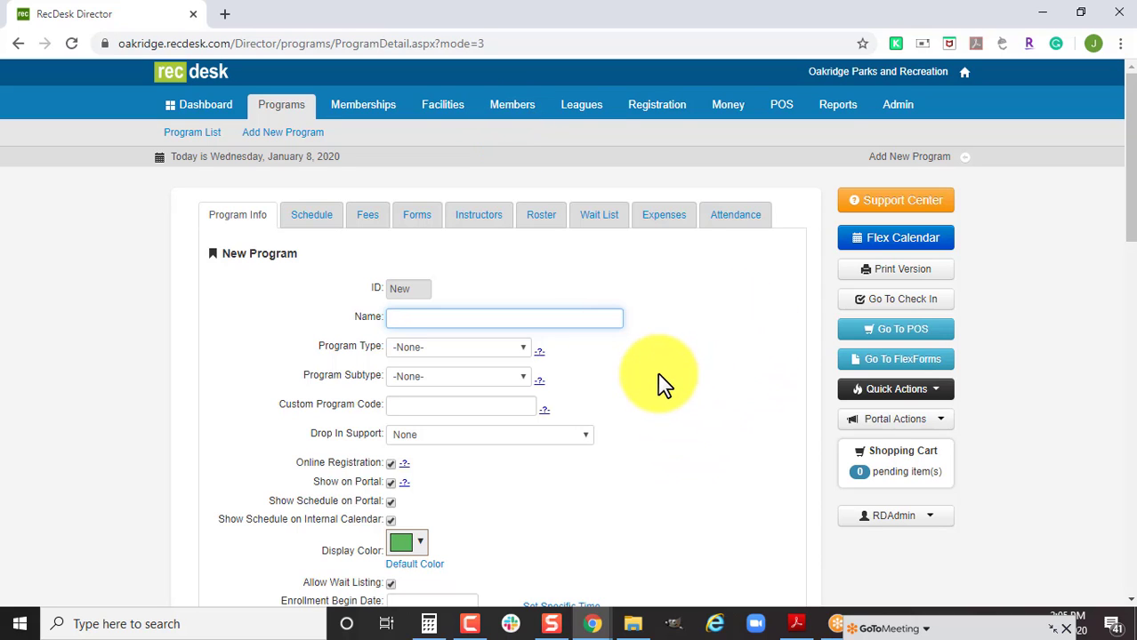
{"action": "scroll", "coordinate": [629, 468], "scroll_direction": "down", "scroll_amount": 1}
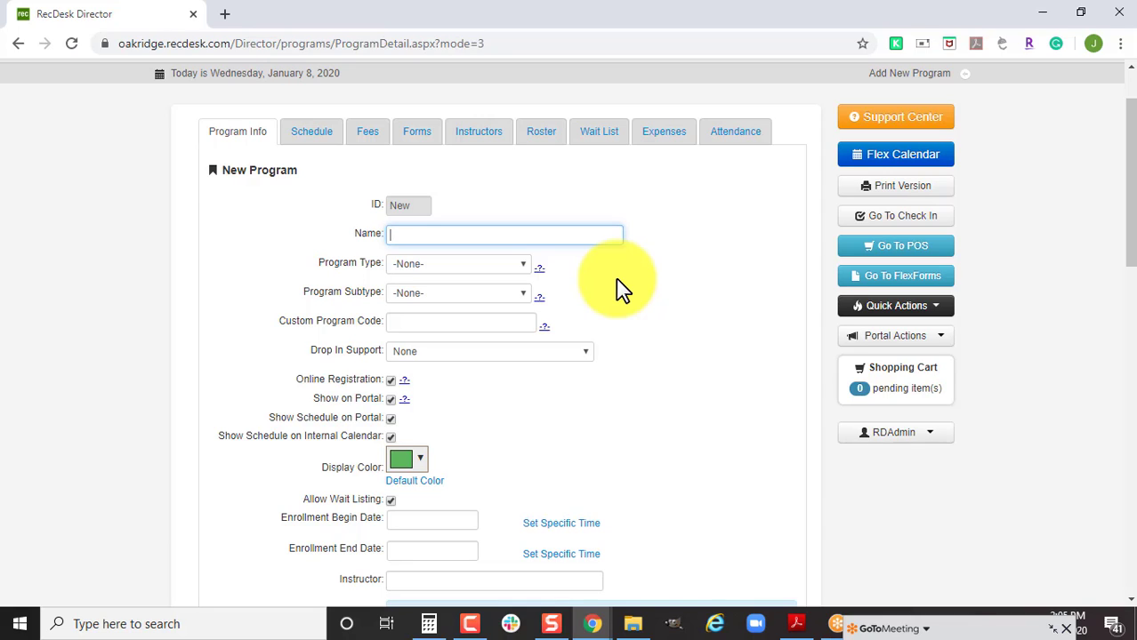
{"action": "type", "text": "Summer Camp Week 1"}
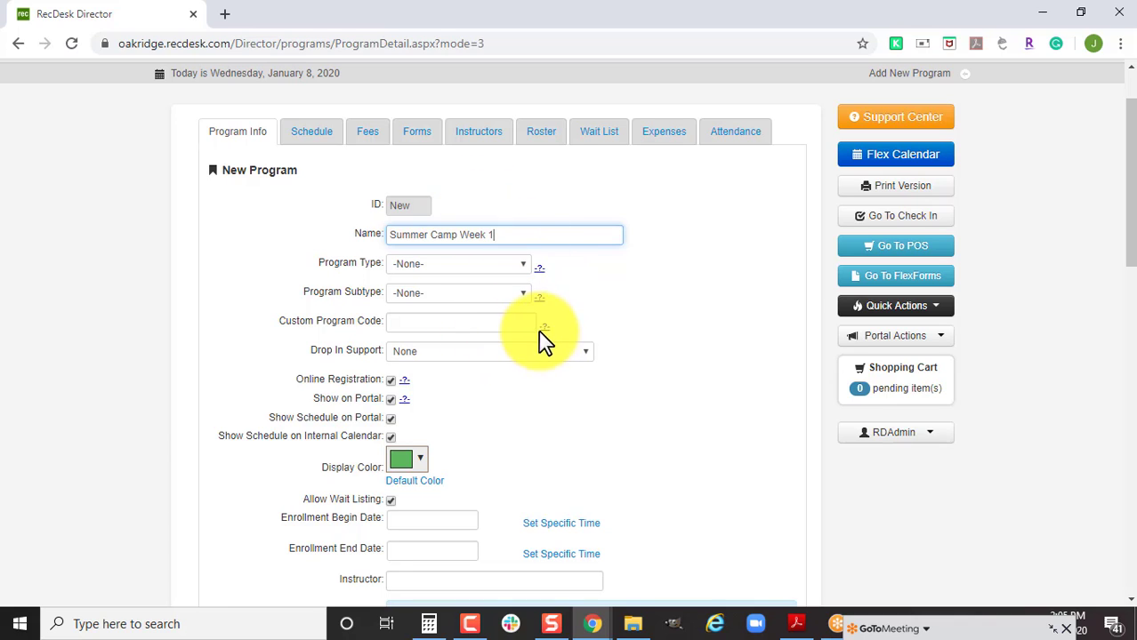
{"action": "left_click", "coordinate": [597, 239]}
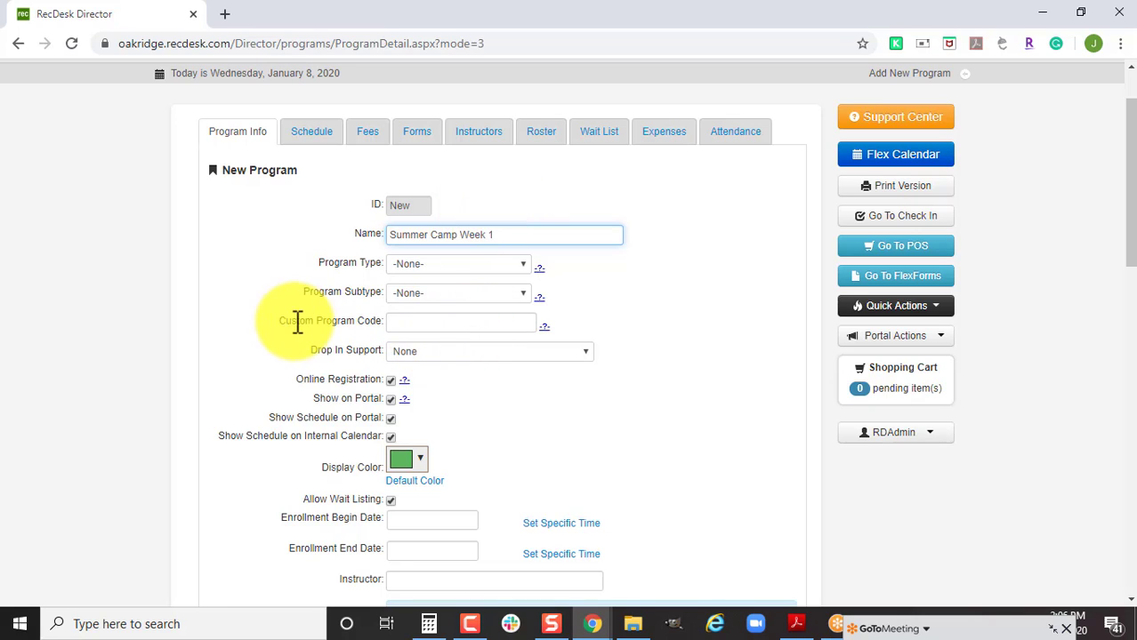
{"action": "left_click", "coordinate": [428, 322]}
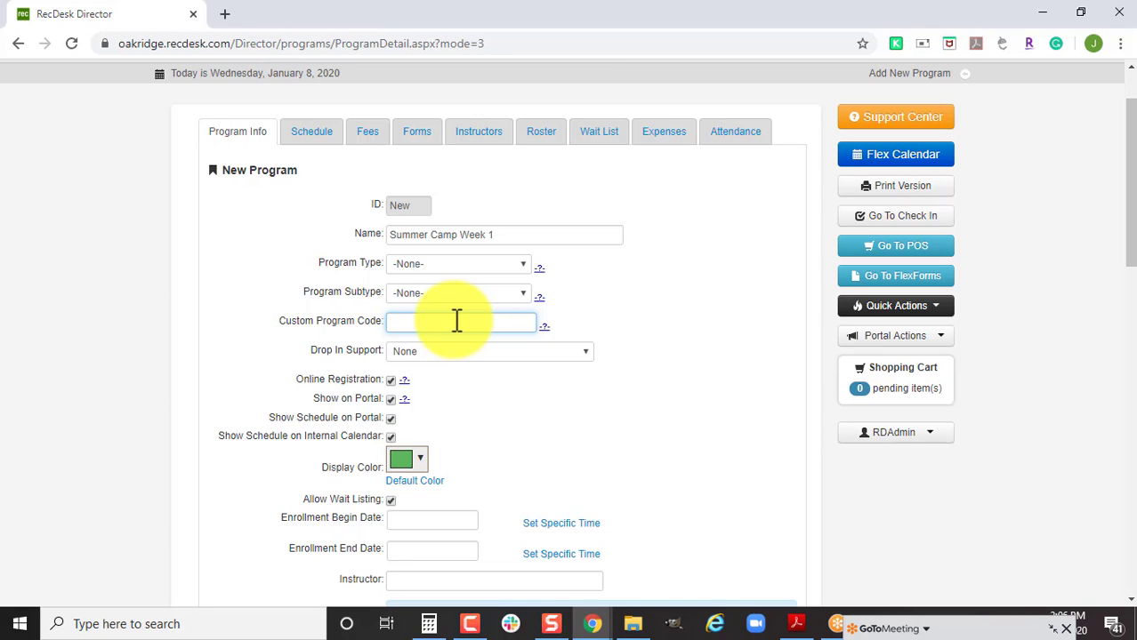
{"action": "type", "text": "01"}
{"action": "key", "text": "BackSpace"}
{"action": "key", "text": "BackSpace"}
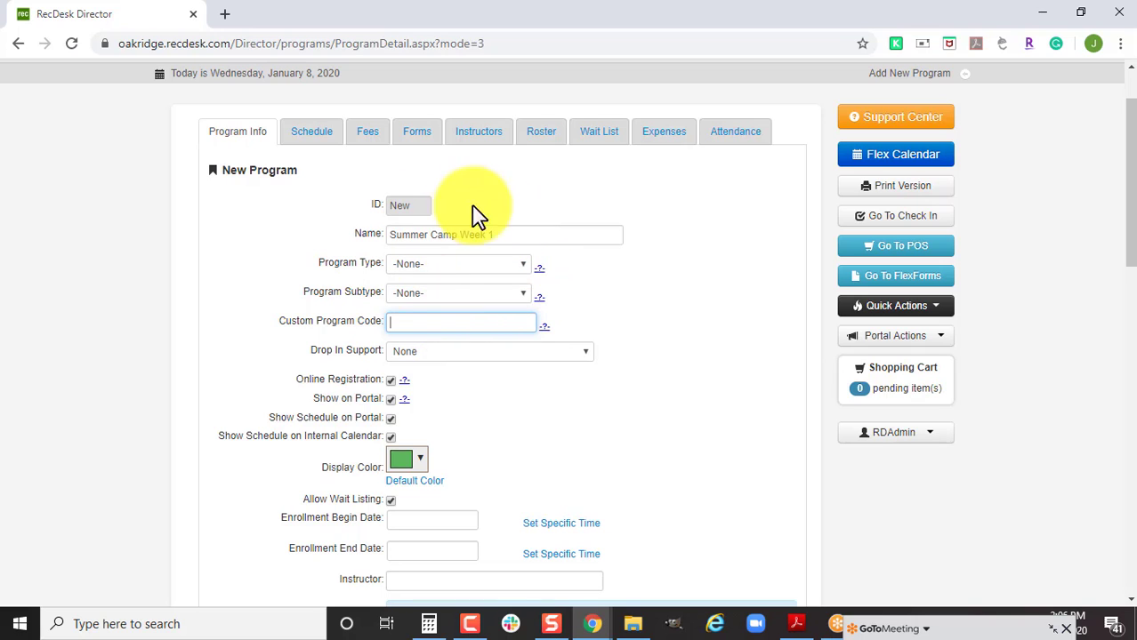
Set program type Summer Camps, subtype -None-, and drop-in support to Yes - Preregistration Required.
{"action": "left_click", "coordinate": [459, 269]}
{"action": "scroll", "coordinate": [483, 434], "scroll_direction": "down", "scroll_amount": 15}
{"action": "left_click", "coordinate": [520, 382]}
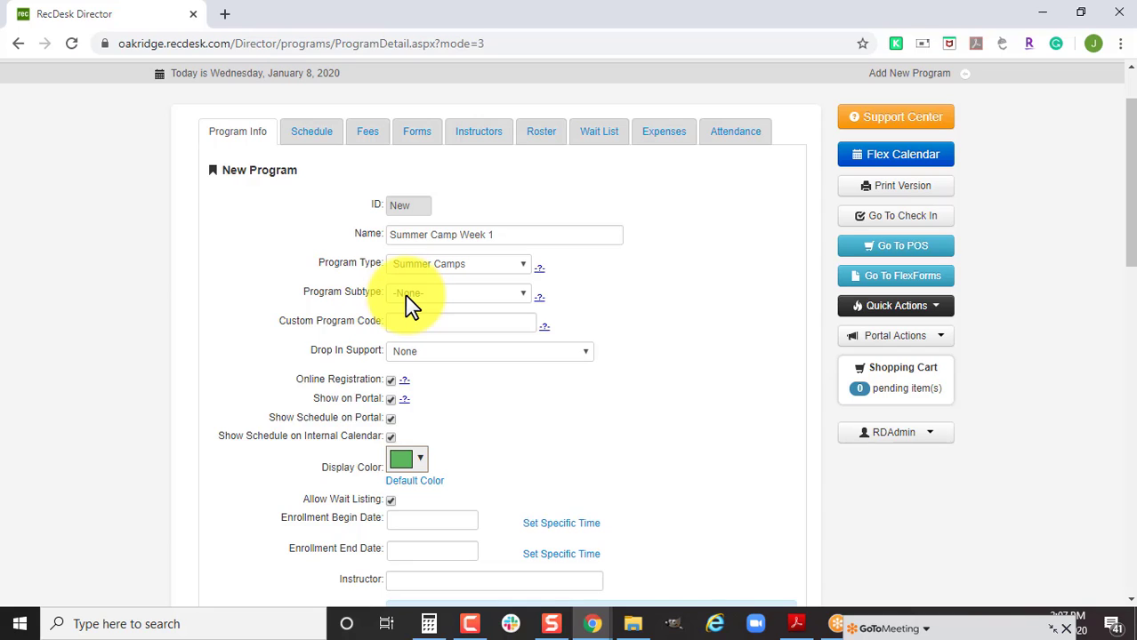
{"action": "left_click", "coordinate": [404, 294]}
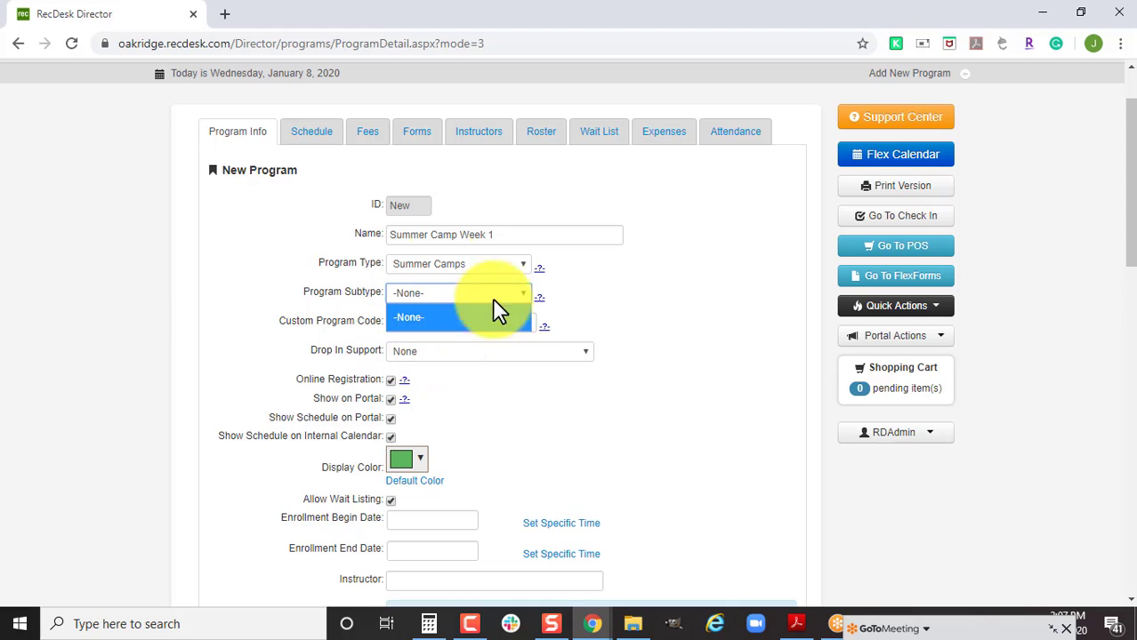
{"action": "left_click", "coordinate": [302, 286]}
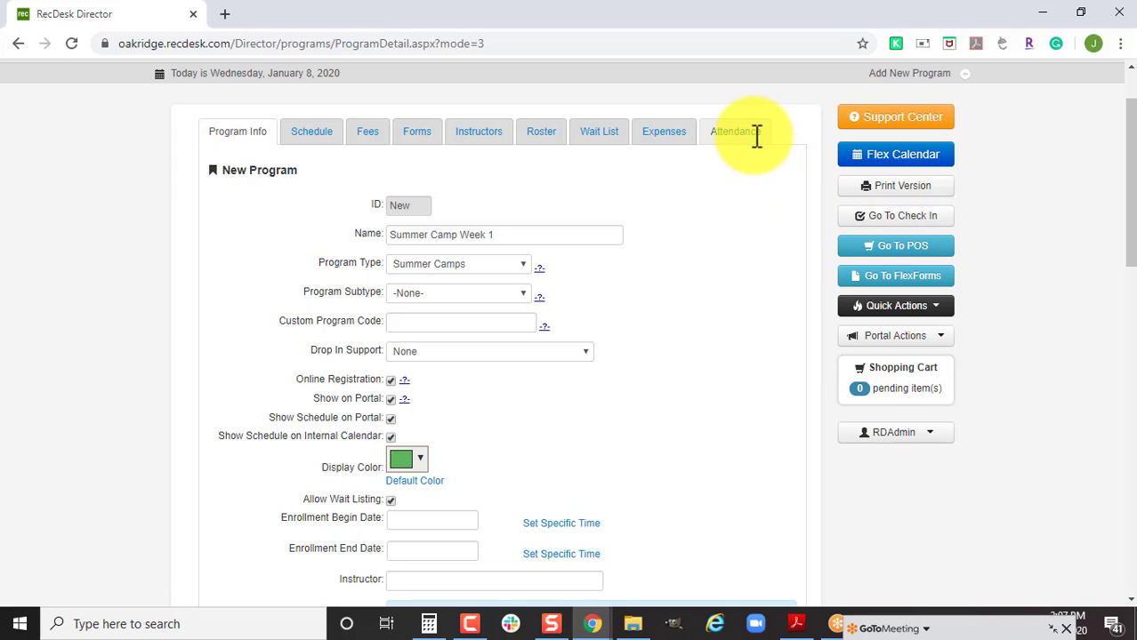
{"action": "left_click", "coordinate": [487, 352]}
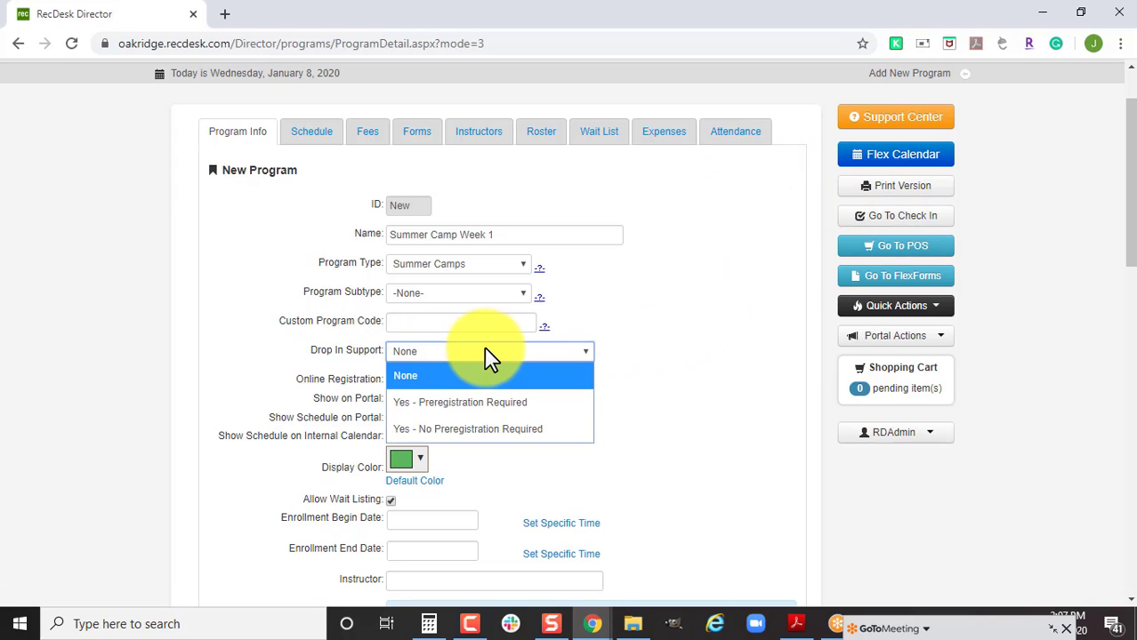
{"action": "left_click", "coordinate": [486, 405]}
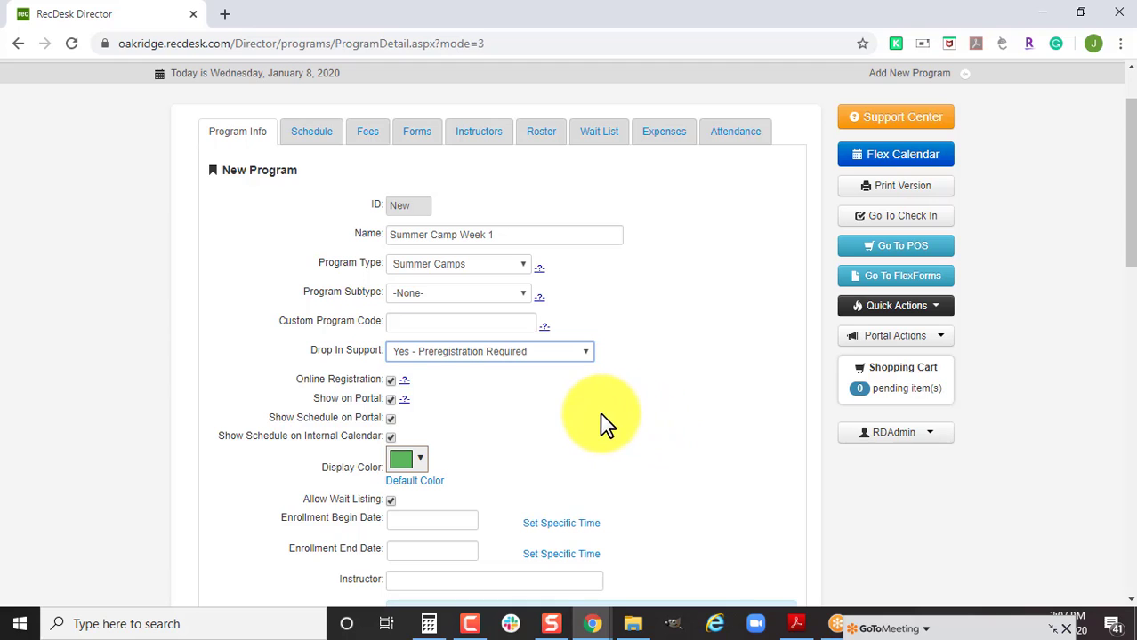
Give the program a cyan display colour.
{"action": "scroll", "coordinate": [591, 424], "scroll_direction": "down", "scroll_amount": 1}
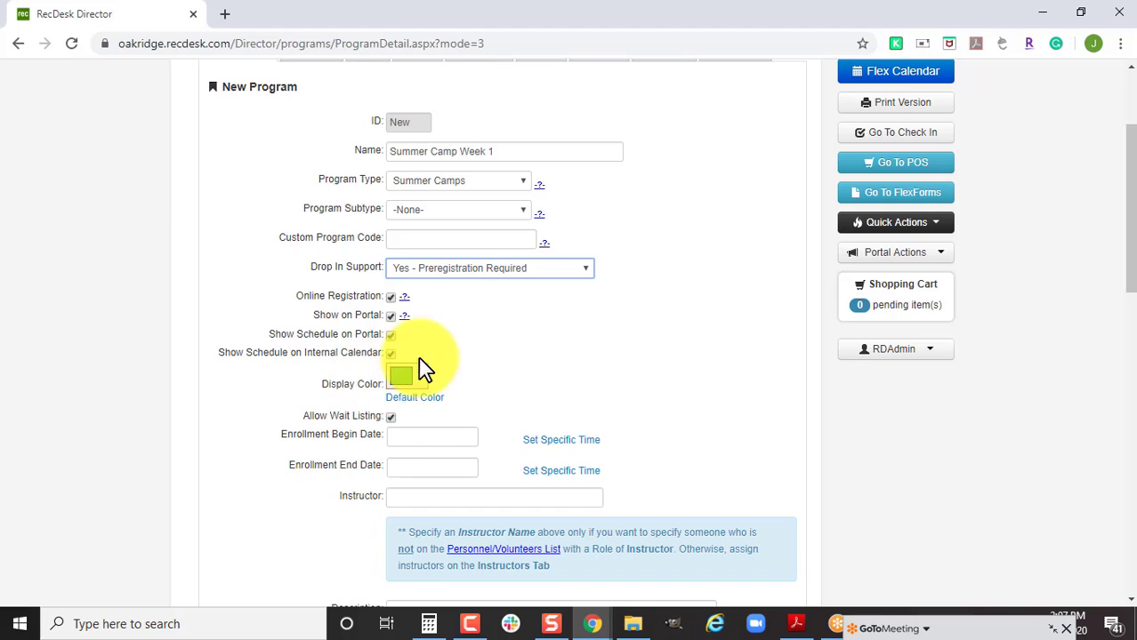
{"action": "left_click", "coordinate": [425, 381]}
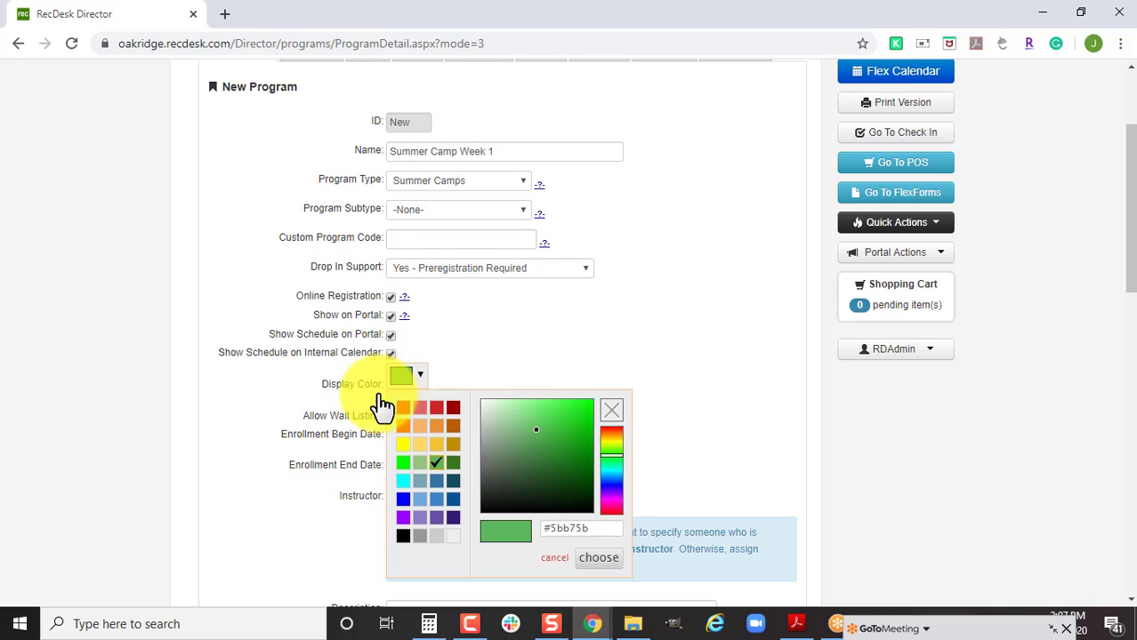
{"action": "left_click", "coordinate": [610, 468]}
{"action": "left_click", "coordinate": [571, 410]}
{"action": "left_click", "coordinate": [598, 560]}
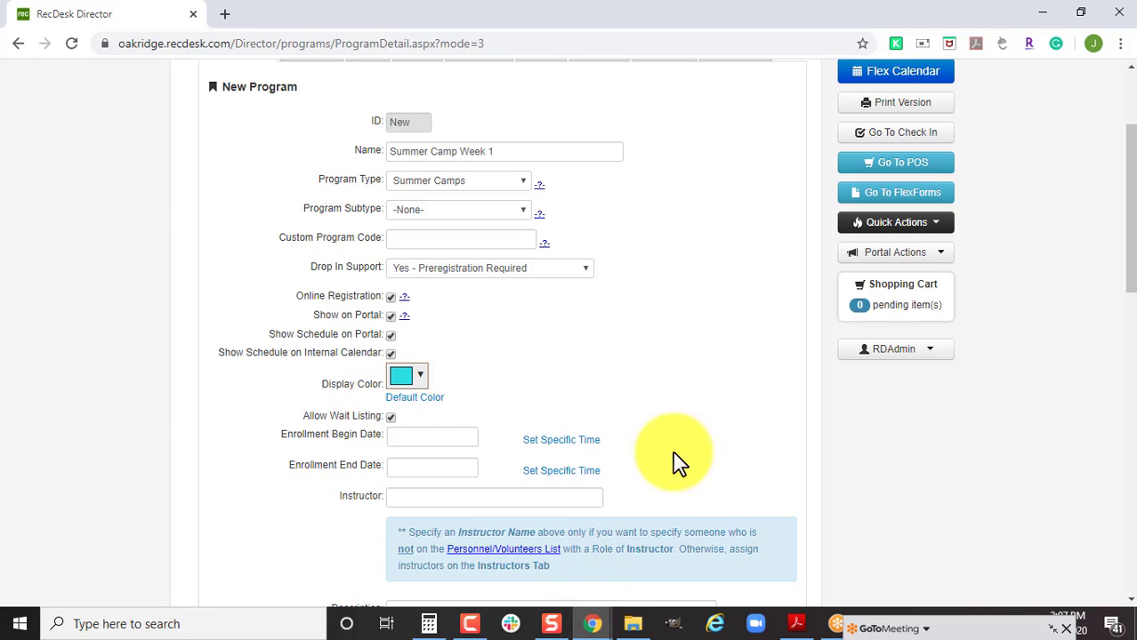
Set enrollment to run from 01/08/2020 at 8 AM through 03/31/2020.
{"action": "scroll", "coordinate": [717, 431], "scroll_direction": "down", "scroll_amount": 2}
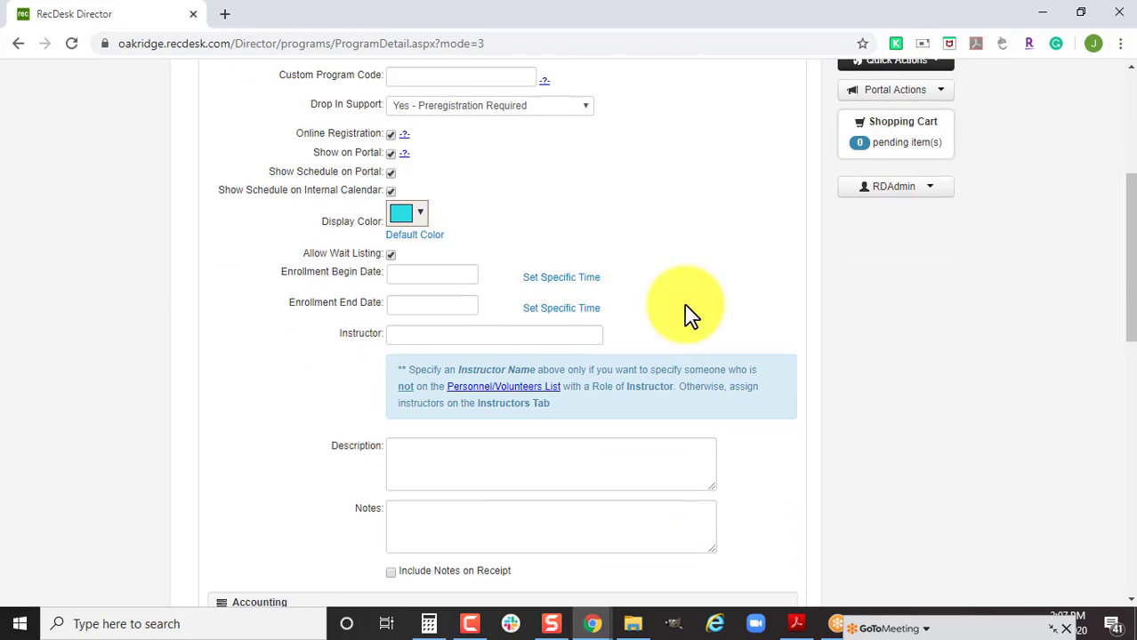
{"action": "left_click", "coordinate": [447, 267]}
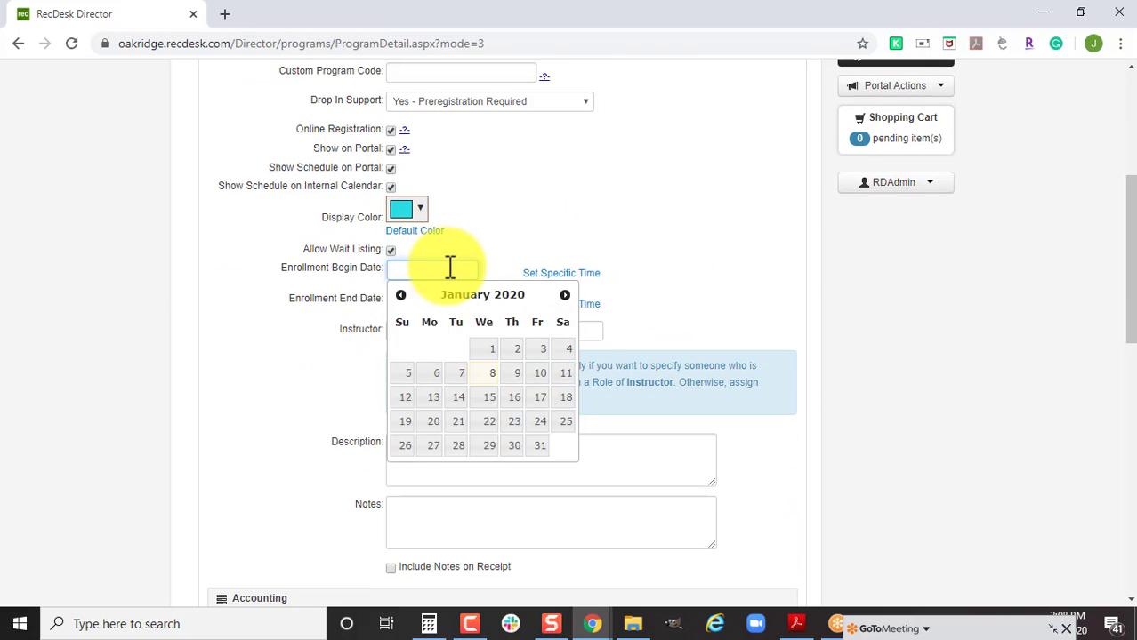
{"action": "left_click", "coordinate": [489, 374]}
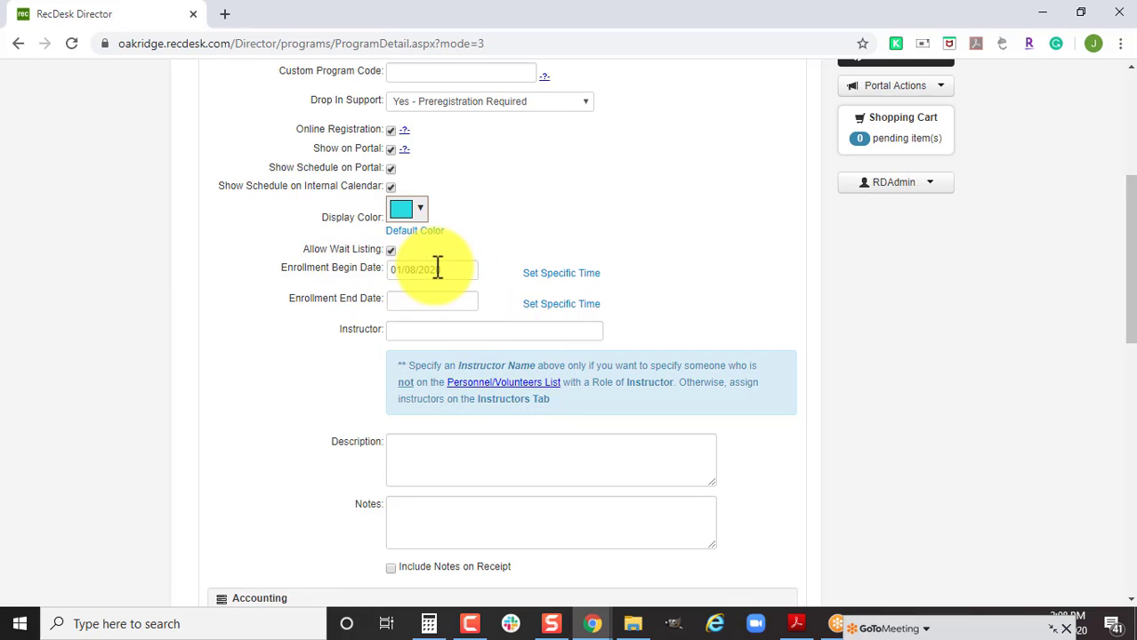
{"action": "left_click", "coordinate": [464, 300]}
{"action": "left_click", "coordinate": [563, 328]}
{"action": "left_click", "coordinate": [565, 327]}
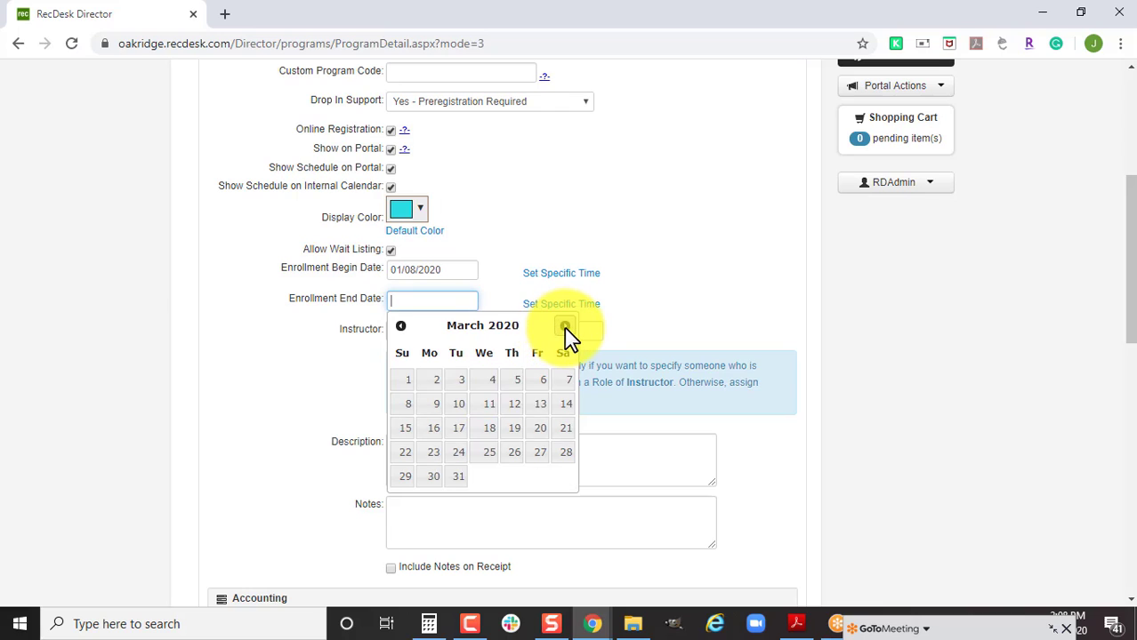
{"action": "left_click", "coordinate": [458, 477]}
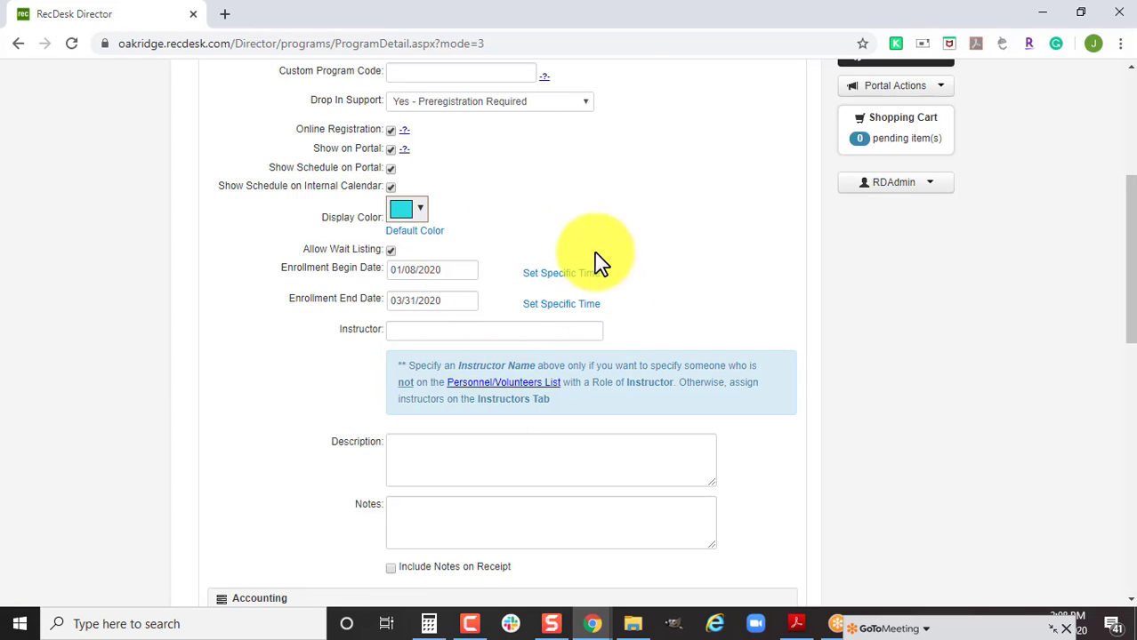
{"action": "left_click", "coordinate": [569, 274]}
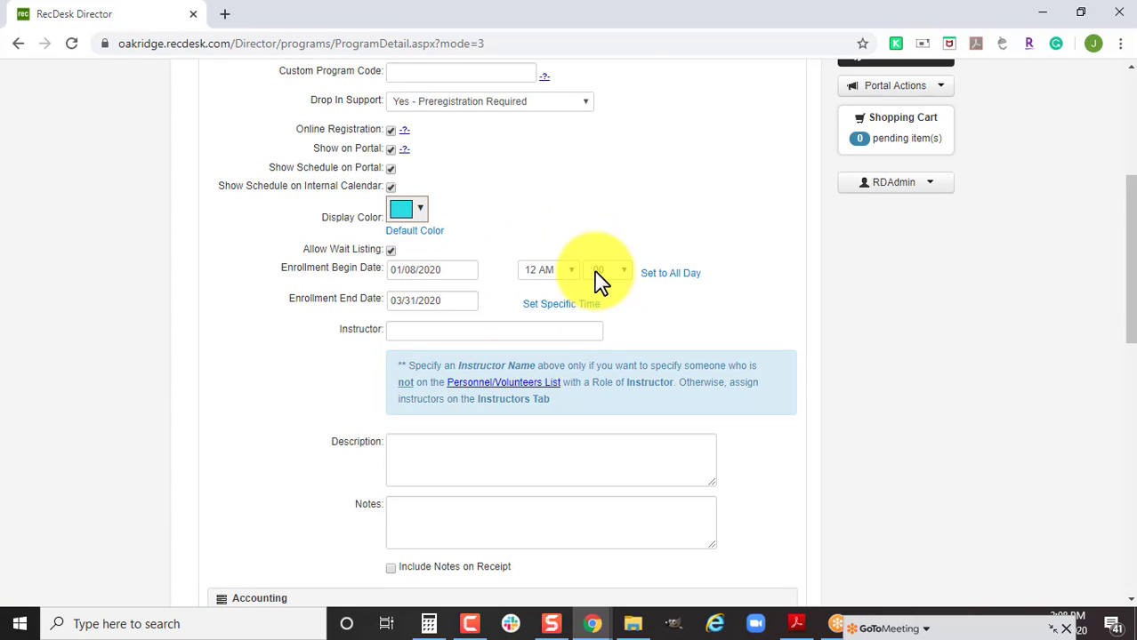
{"action": "left_click", "coordinate": [566, 272]}
{"action": "left_click", "coordinate": [542, 507]}
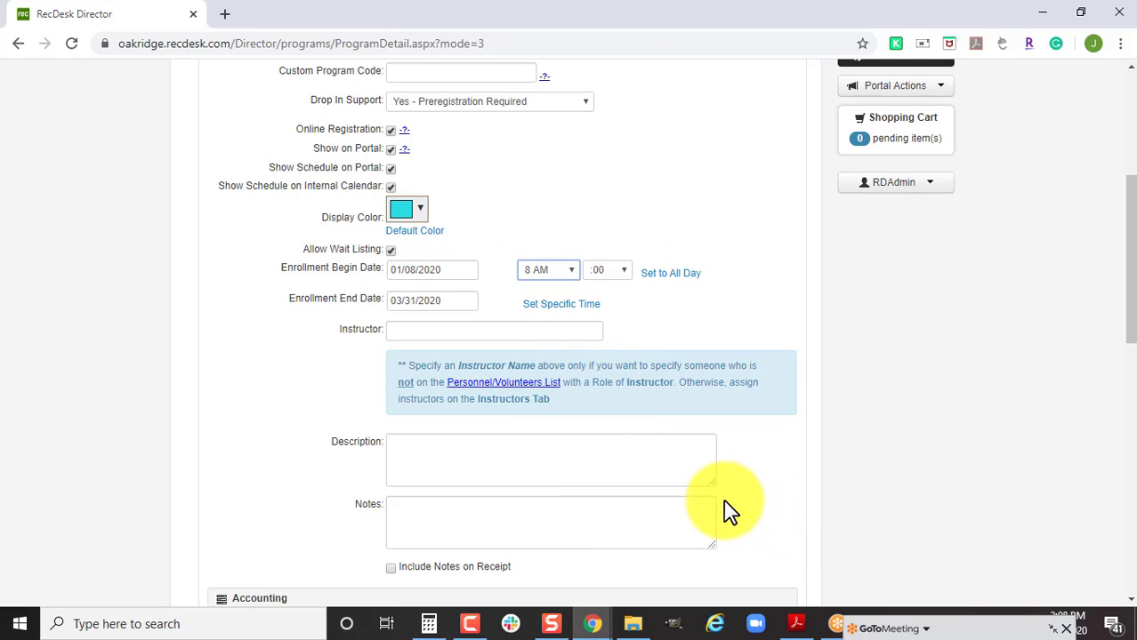
Add the note 'Send your child with lunch, sunscreen and anything else they may need' and include it on receipts.
{"action": "scroll", "coordinate": [722, 507], "scroll_direction": "down", "scroll_amount": 3}
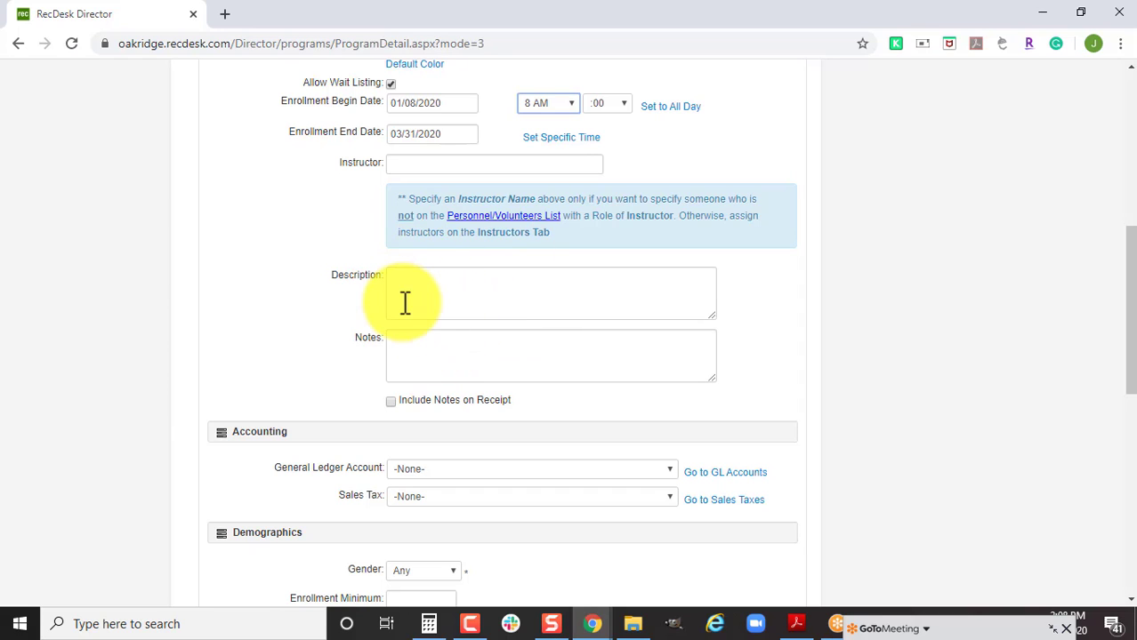
{"action": "left_click", "coordinate": [449, 282]}
{"action": "scroll", "coordinate": [515, 338], "scroll_direction": "down", "scroll_amount": 1}
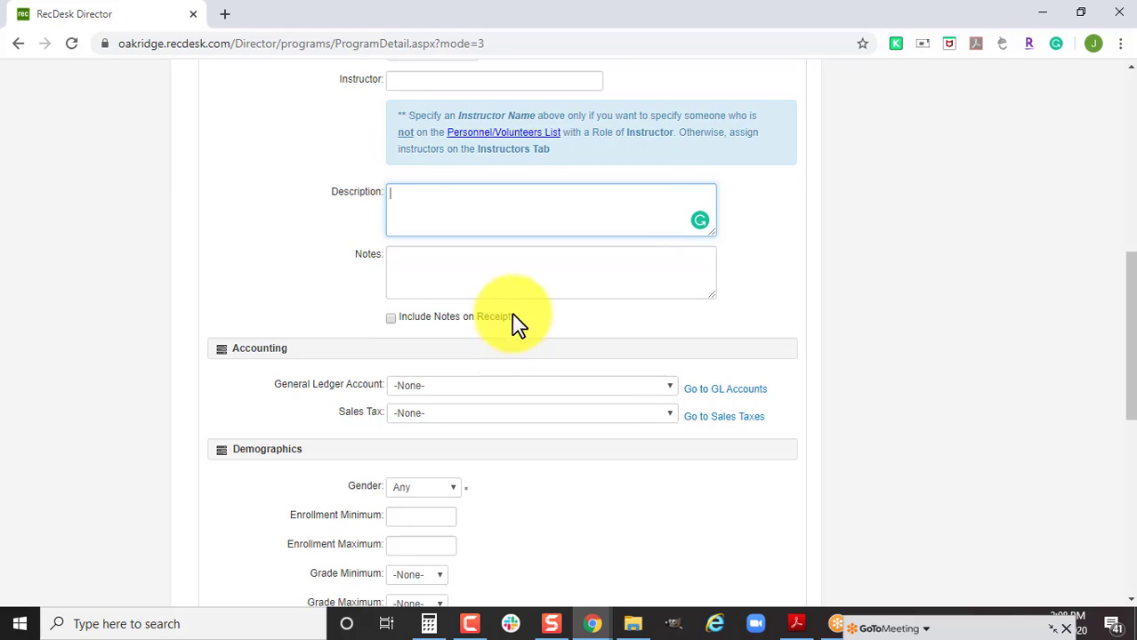
{"action": "left_click", "coordinate": [482, 280]}
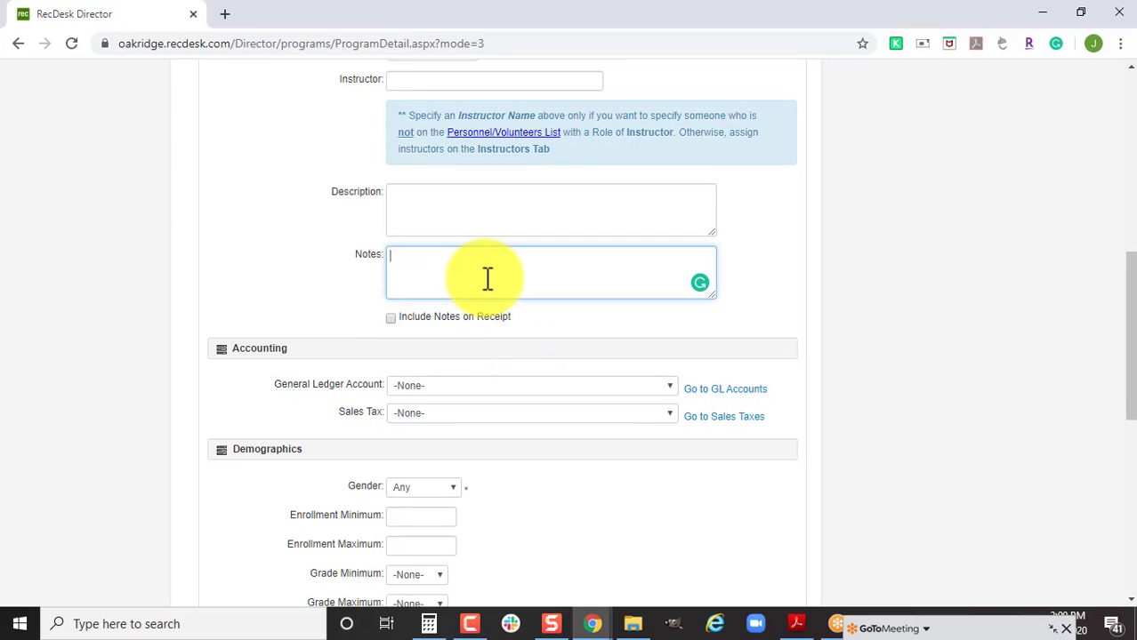
{"action": "type", "text": "Send your child with lunch, sunscreen and"}
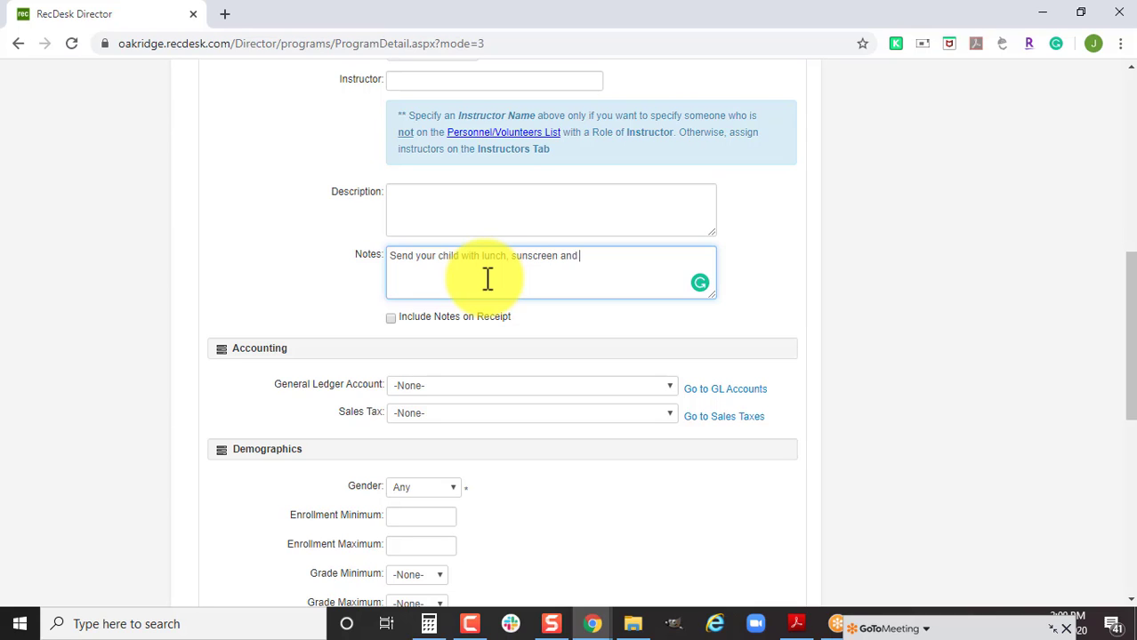
{"action": "type", "text": " anything else they"}
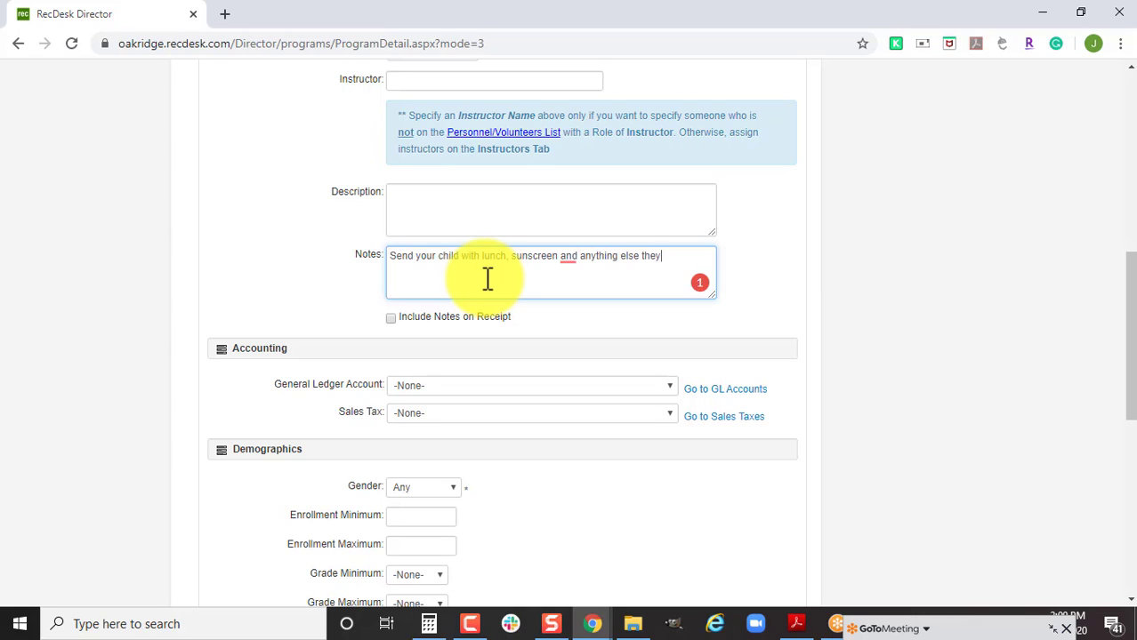
{"action": "type", "text": " may need"}
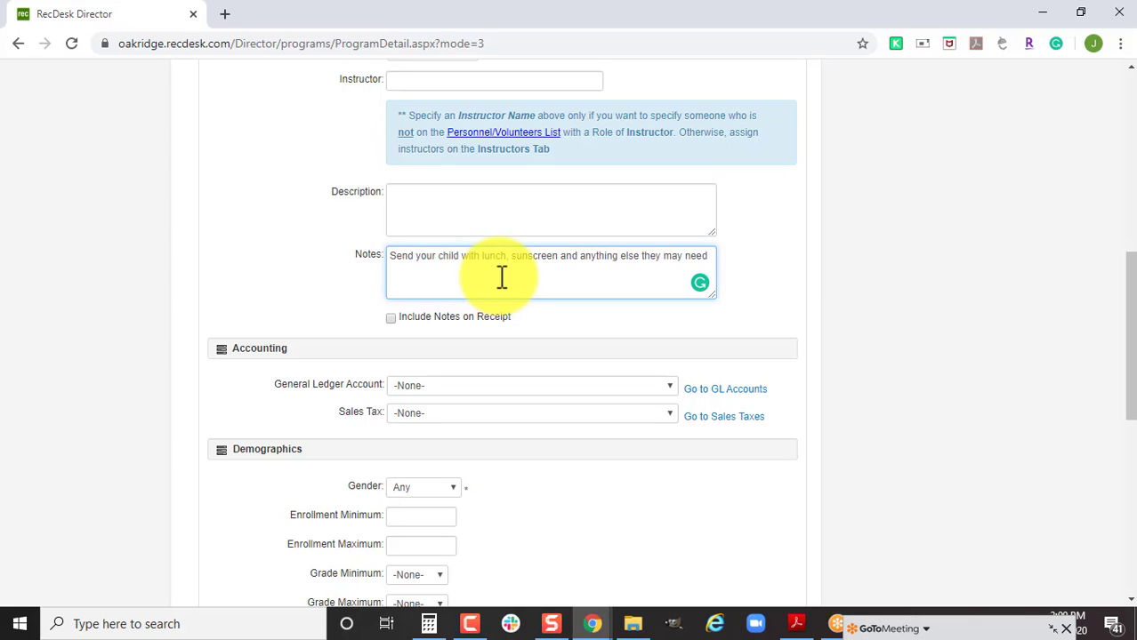
{"action": "left_click", "coordinate": [420, 322]}
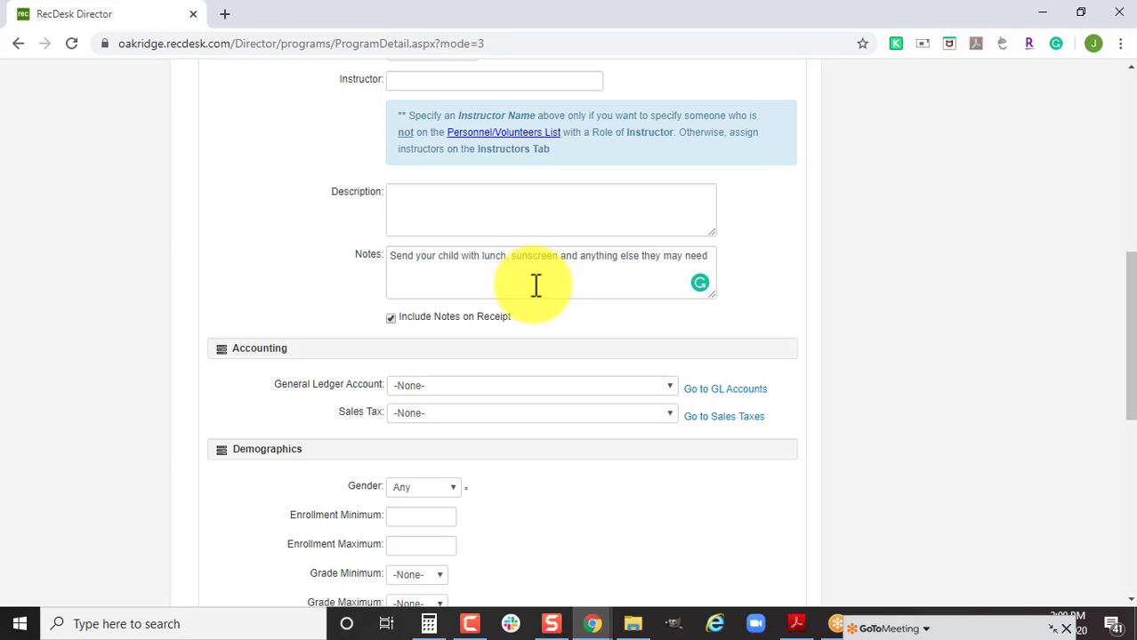
{"action": "scroll", "coordinate": [515, 447], "scroll_direction": "down", "scroll_amount": 2}
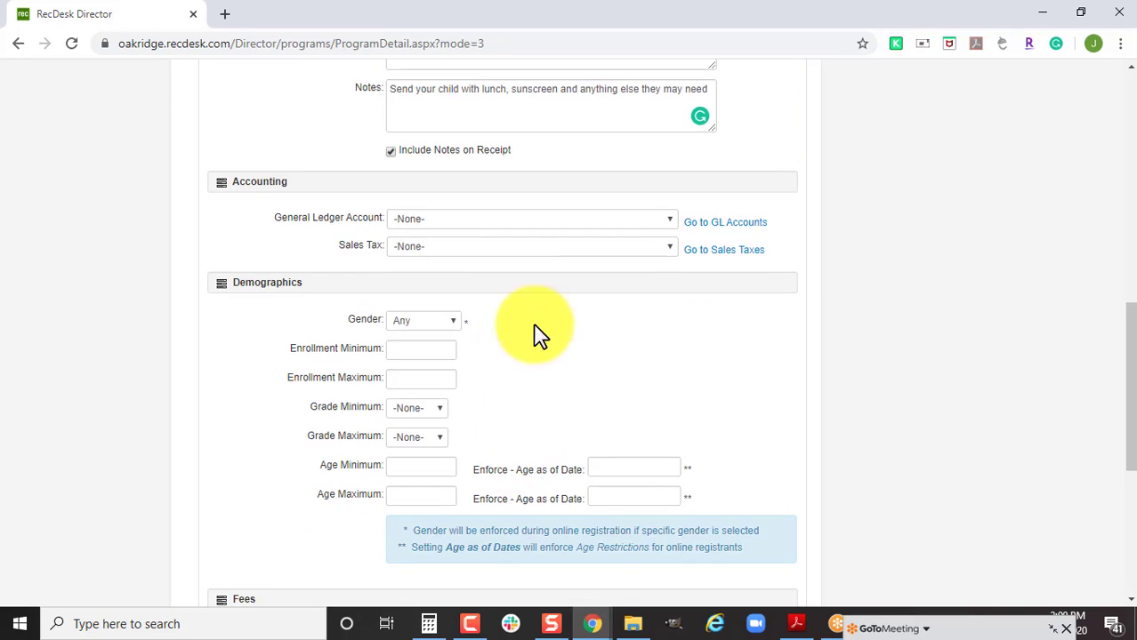
{"action": "left_click", "coordinate": [557, 220]}
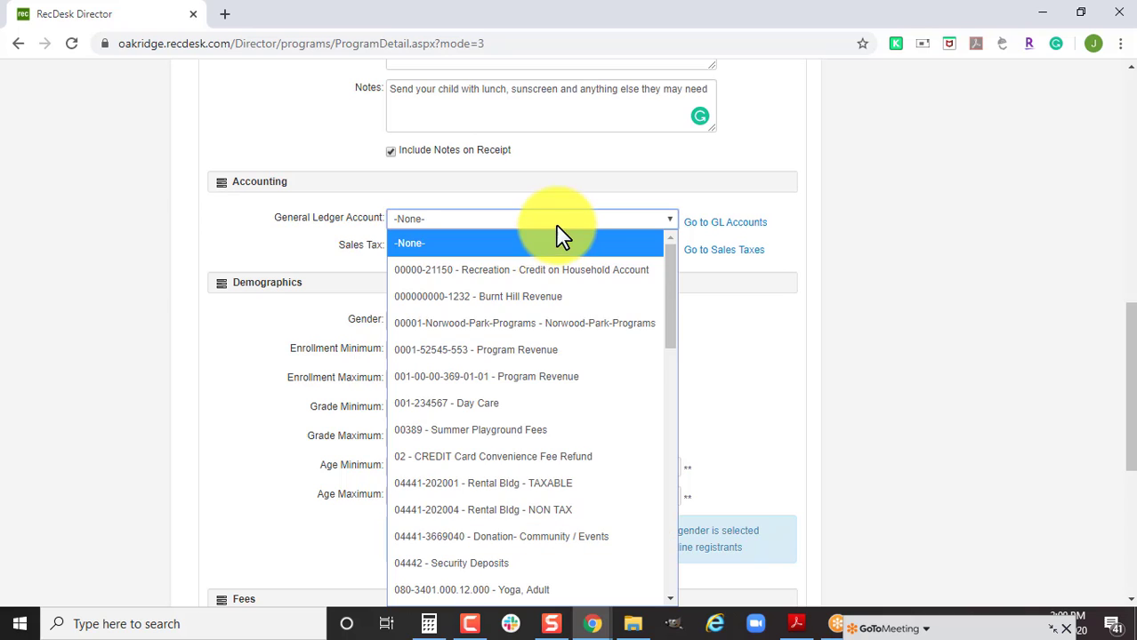
{"action": "left_click", "coordinate": [601, 354]}
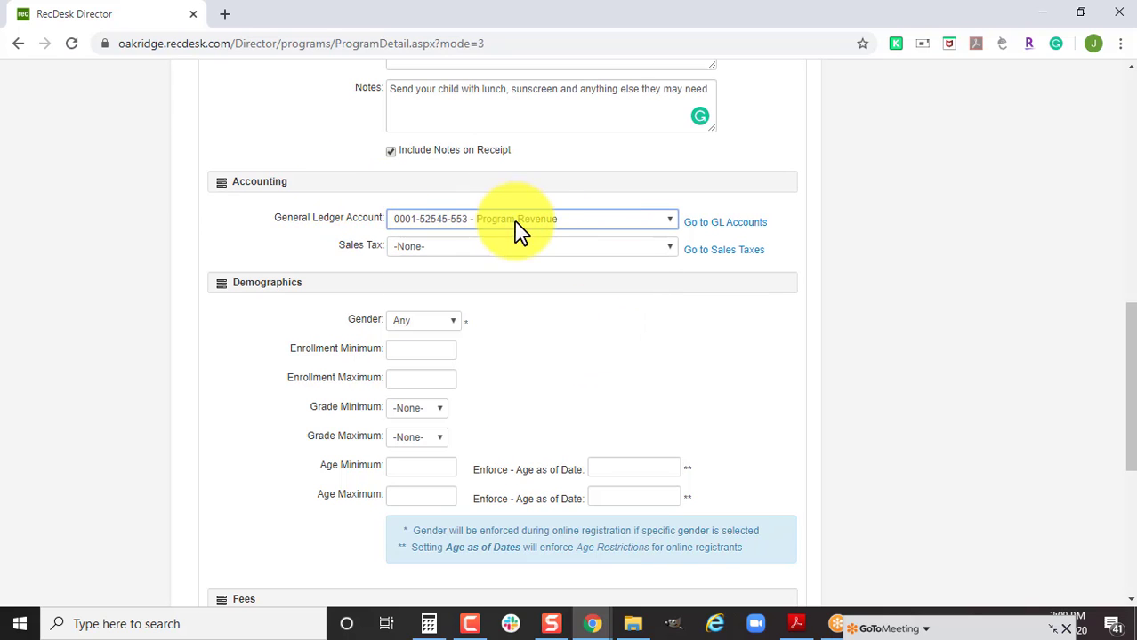
{"action": "left_click", "coordinate": [536, 248]}
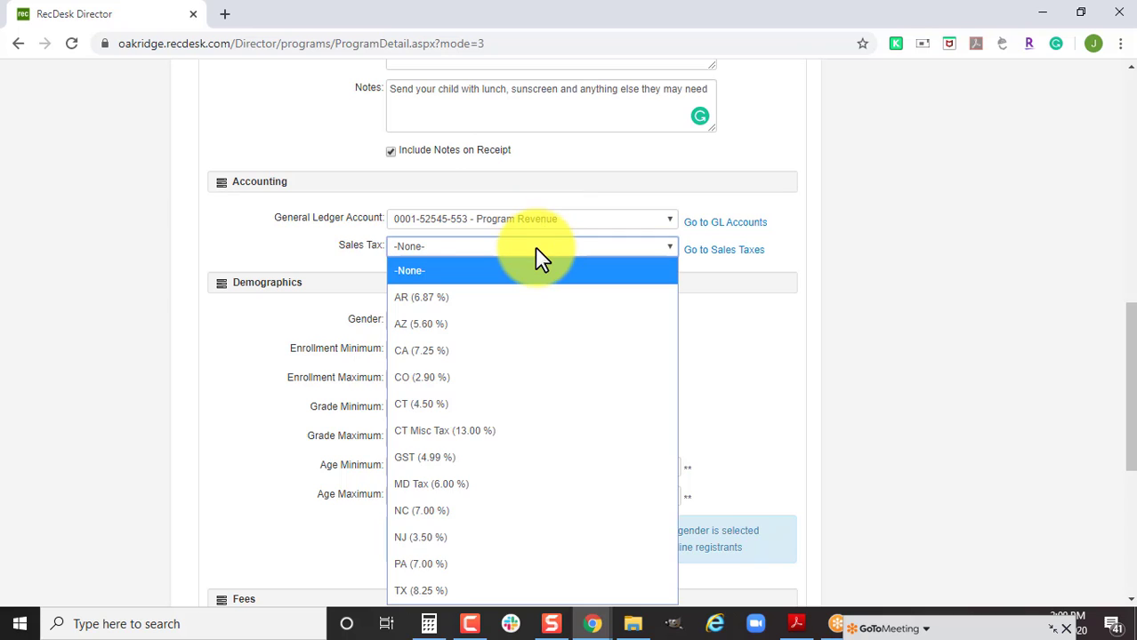
{"action": "left_click", "coordinate": [590, 272]}
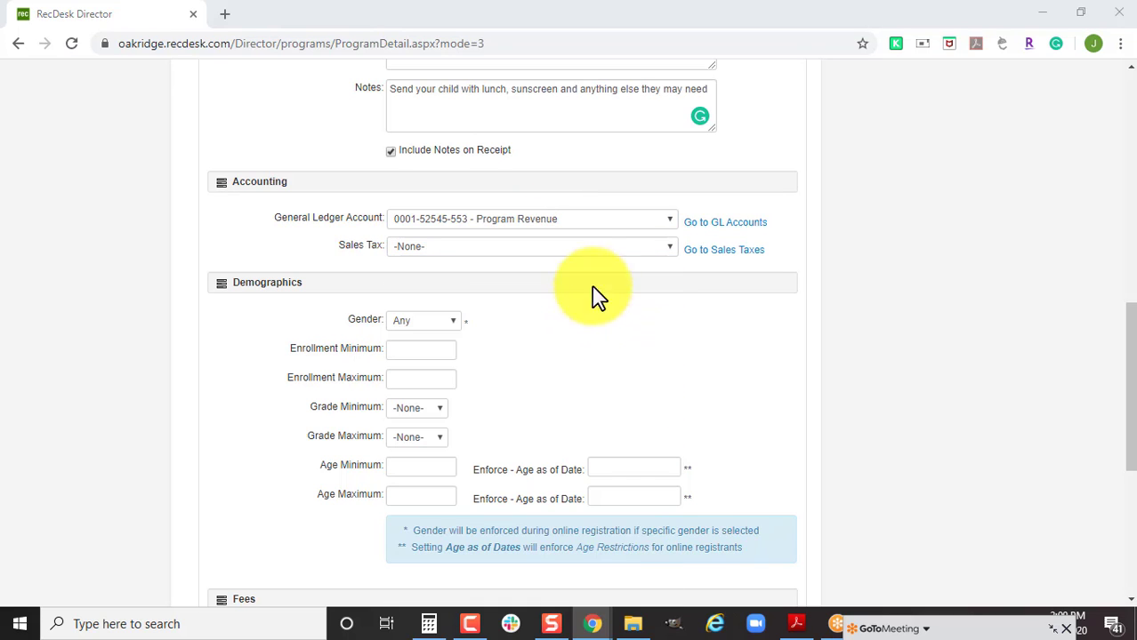
{"action": "left_click", "coordinate": [595, 249]}
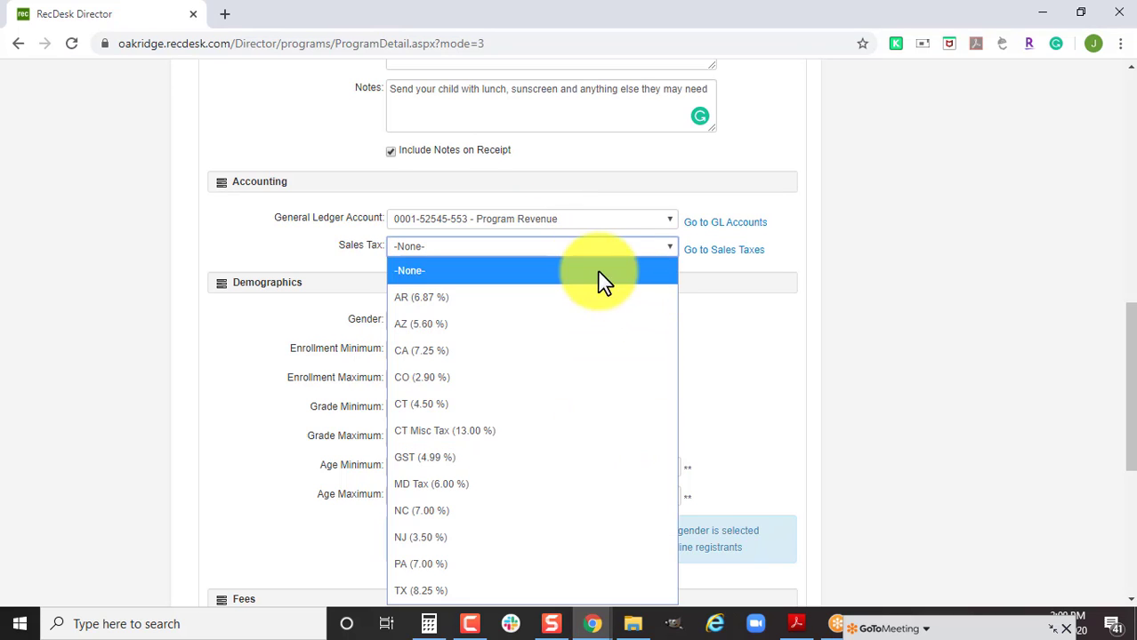
{"action": "left_click", "coordinate": [792, 300]}
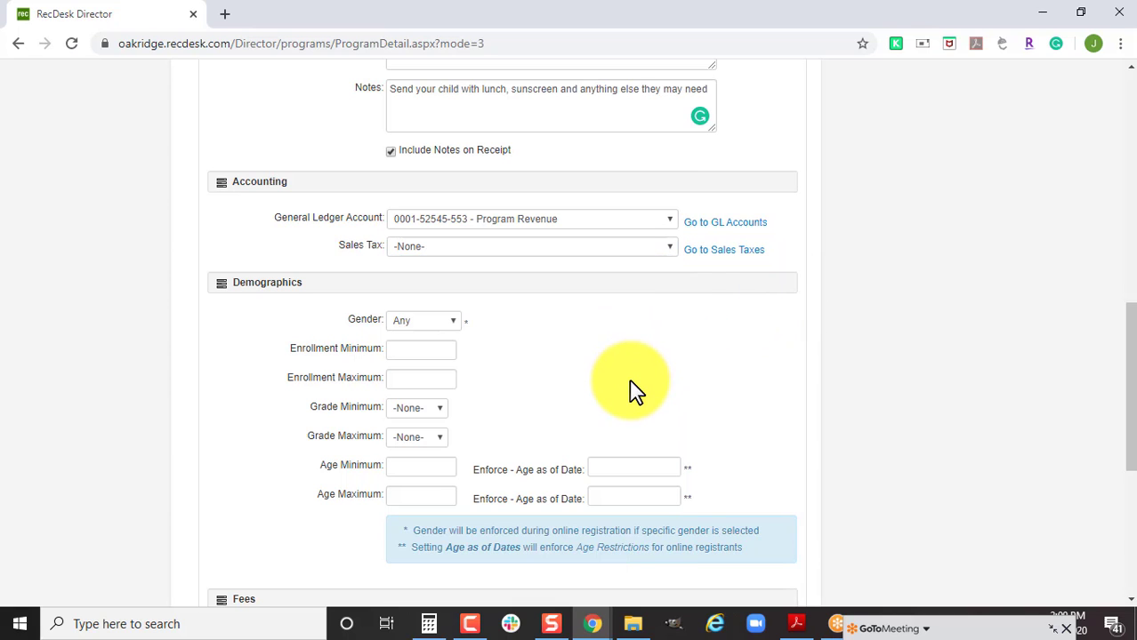
Leave the gender restriction at Any and set the enrollment maximum to 50.
{"action": "scroll", "coordinate": [631, 388], "scroll_direction": "down", "scroll_amount": 1}
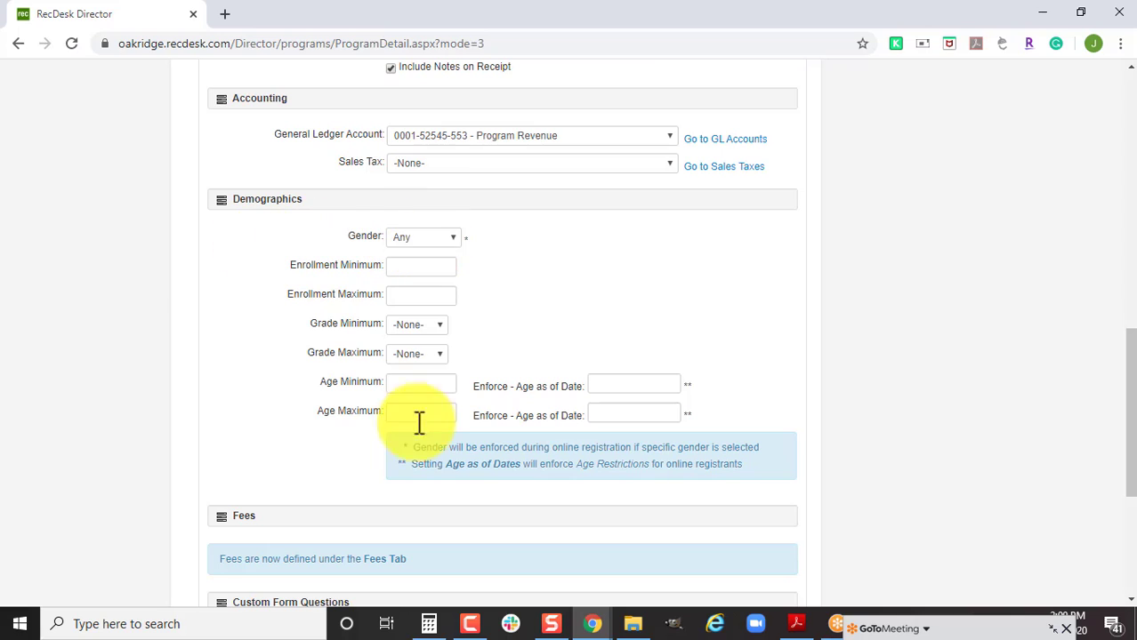
{"action": "left_click", "coordinate": [433, 239]}
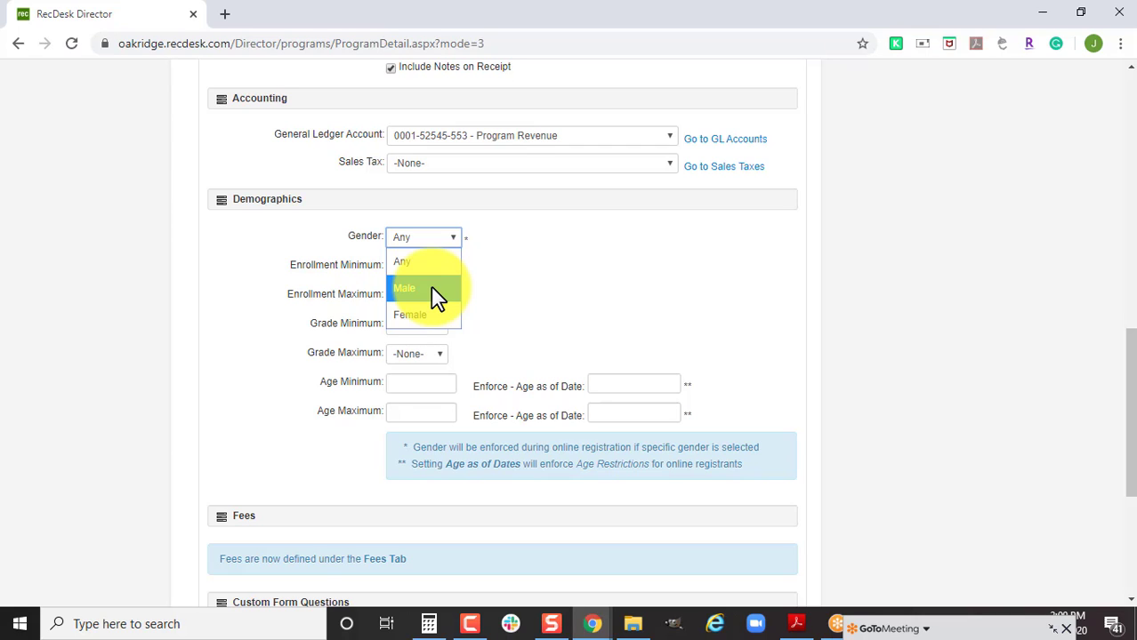
{"action": "left_click", "coordinate": [580, 304]}
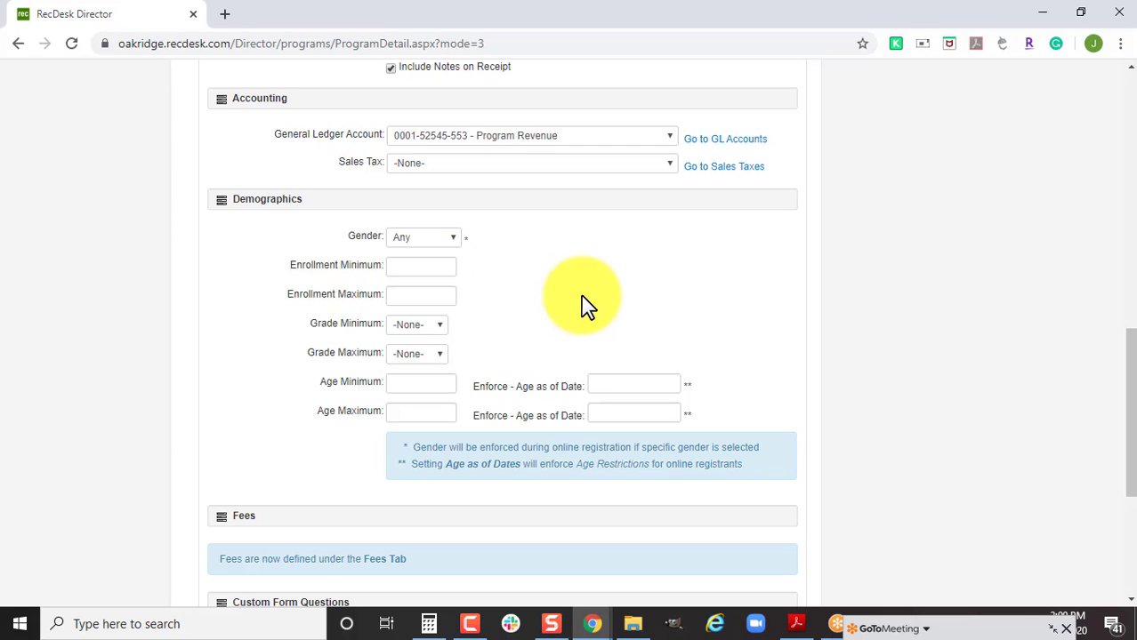
{"action": "left_click", "coordinate": [439, 299]}
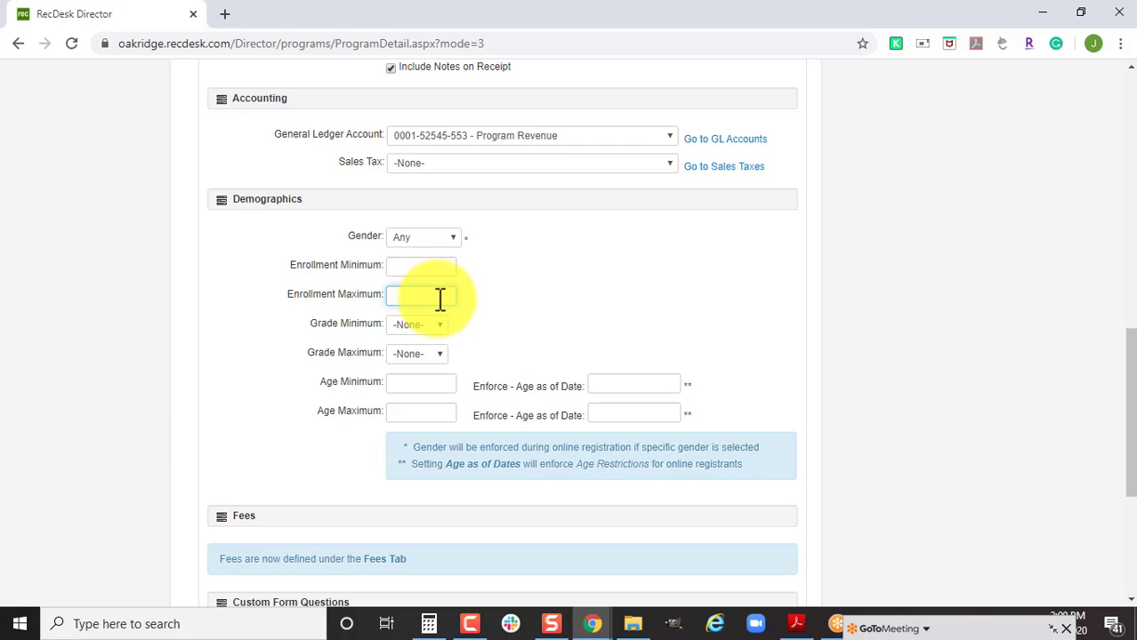
{"action": "type", "text": "50"}
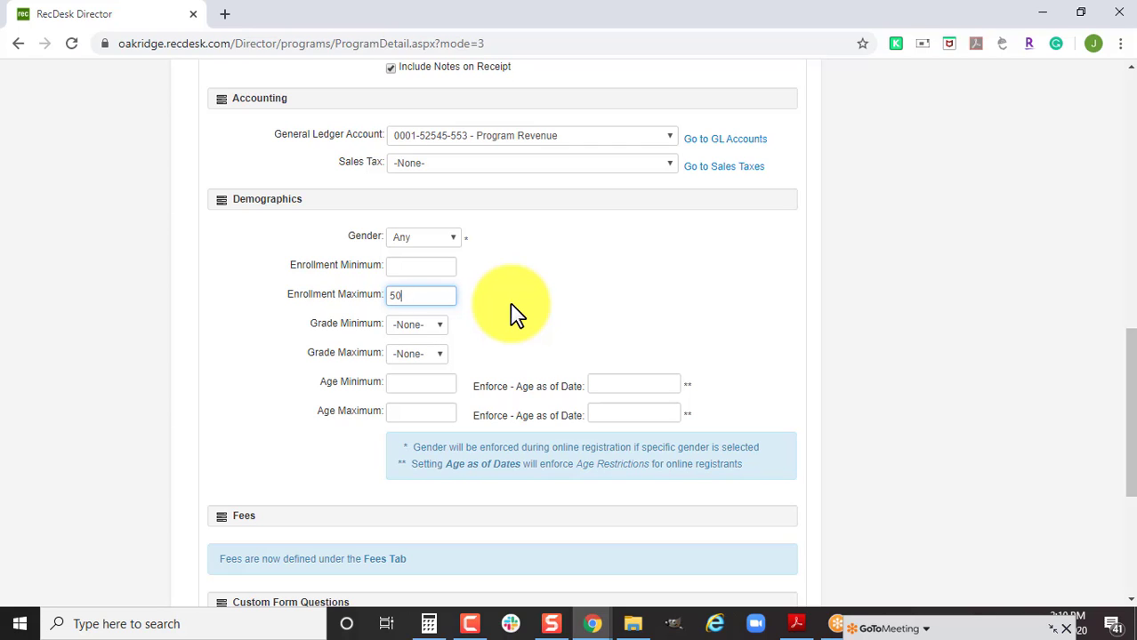
Set the age range to a minimum of 4 and a maximum of 13.
{"action": "scroll", "coordinate": [510, 303], "scroll_direction": "up", "scroll_amount": 4}
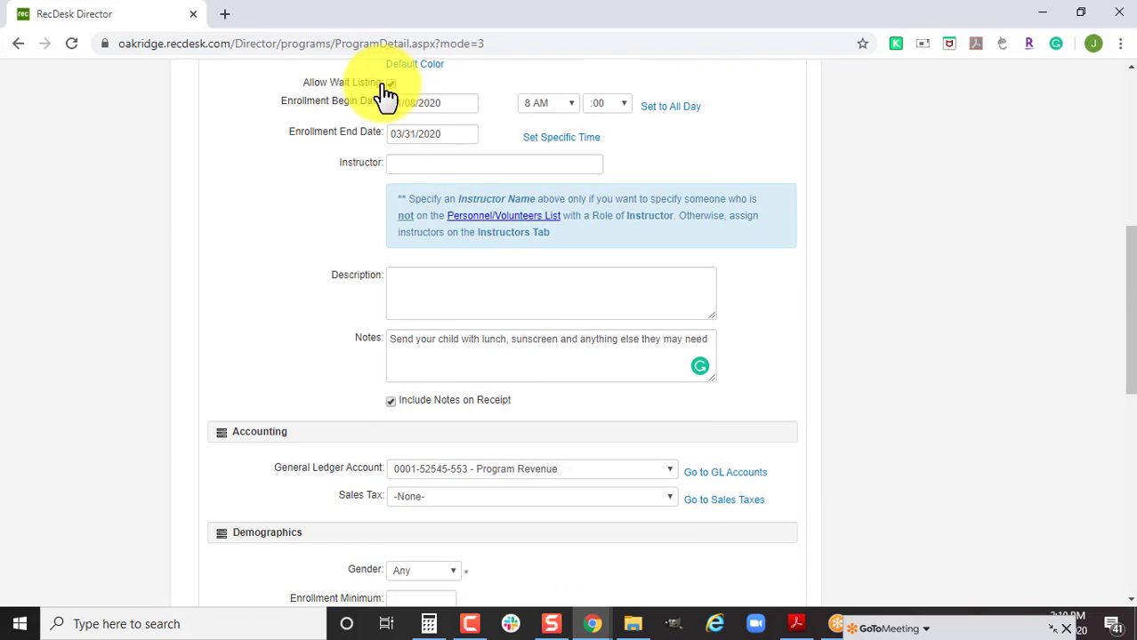
{"action": "scroll", "coordinate": [678, 482], "scroll_direction": "down", "scroll_amount": 2}
{"action": "scroll", "coordinate": [669, 485], "scroll_direction": "down", "scroll_amount": 2}
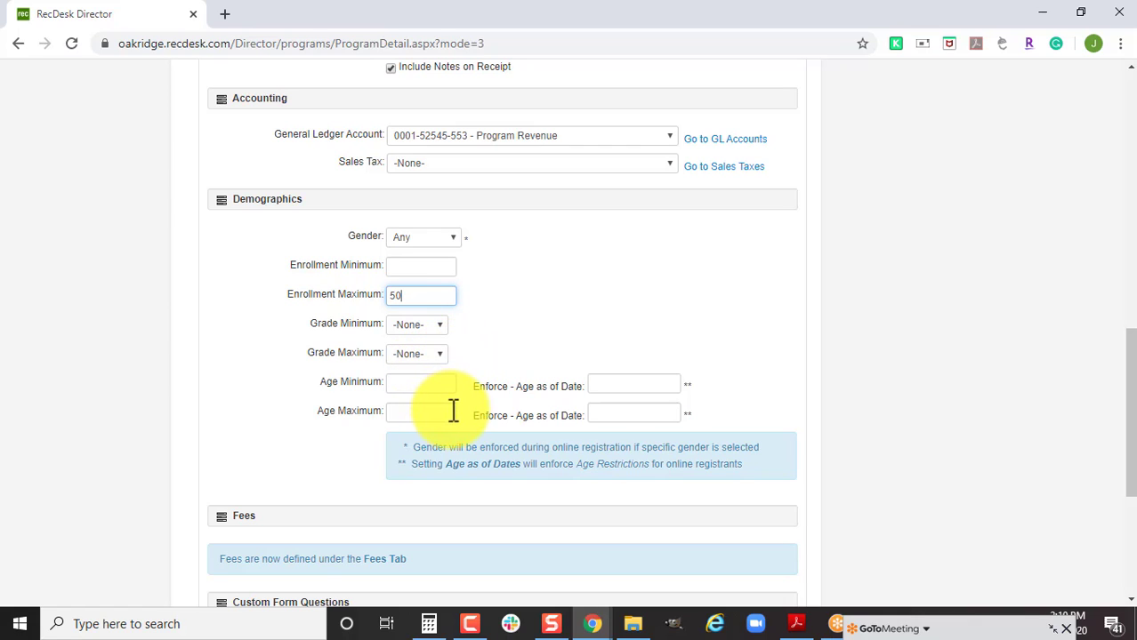
{"action": "left_click", "coordinate": [423, 382]}
{"action": "type", "text": "4"}
{"action": "left_click", "coordinate": [440, 413]}
{"action": "type", "text": "13"}
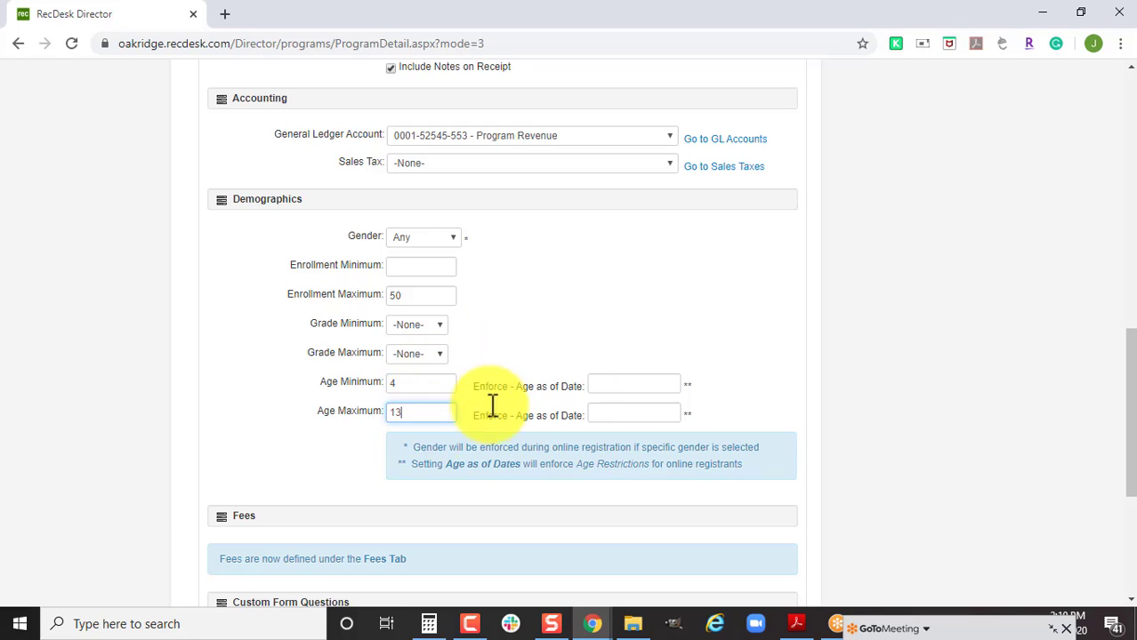
Leave the age-as-of date blank, clearing the 6/15/2020 date entered.
{"action": "left_click", "coordinate": [647, 386]}
{"action": "type", "text": "6/1"}
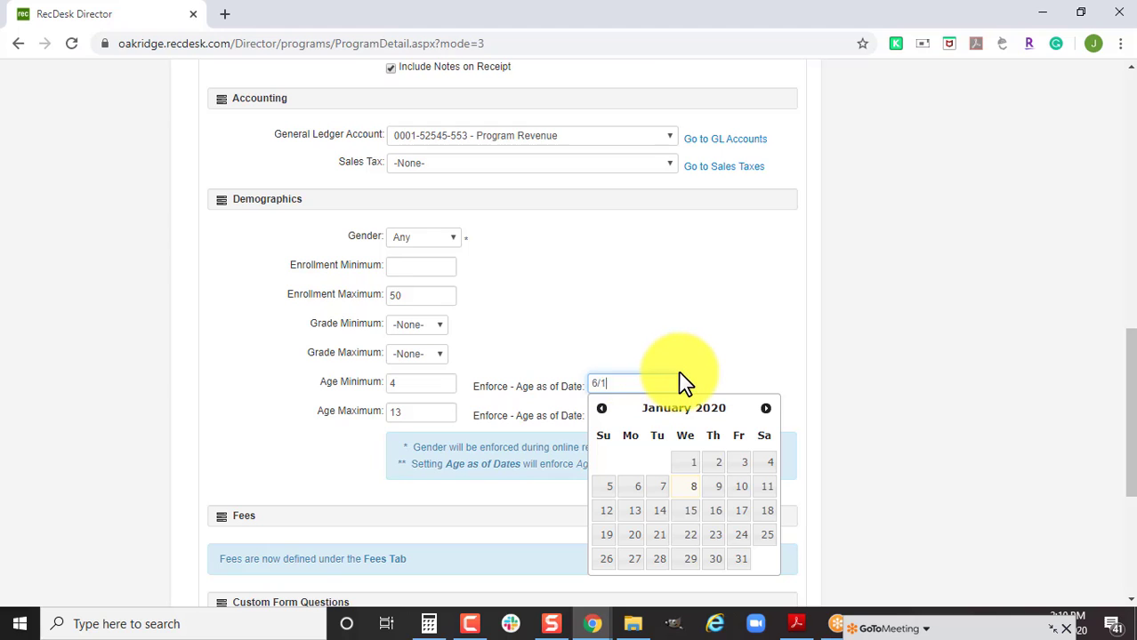
{"action": "type", "text": "5/2020"}
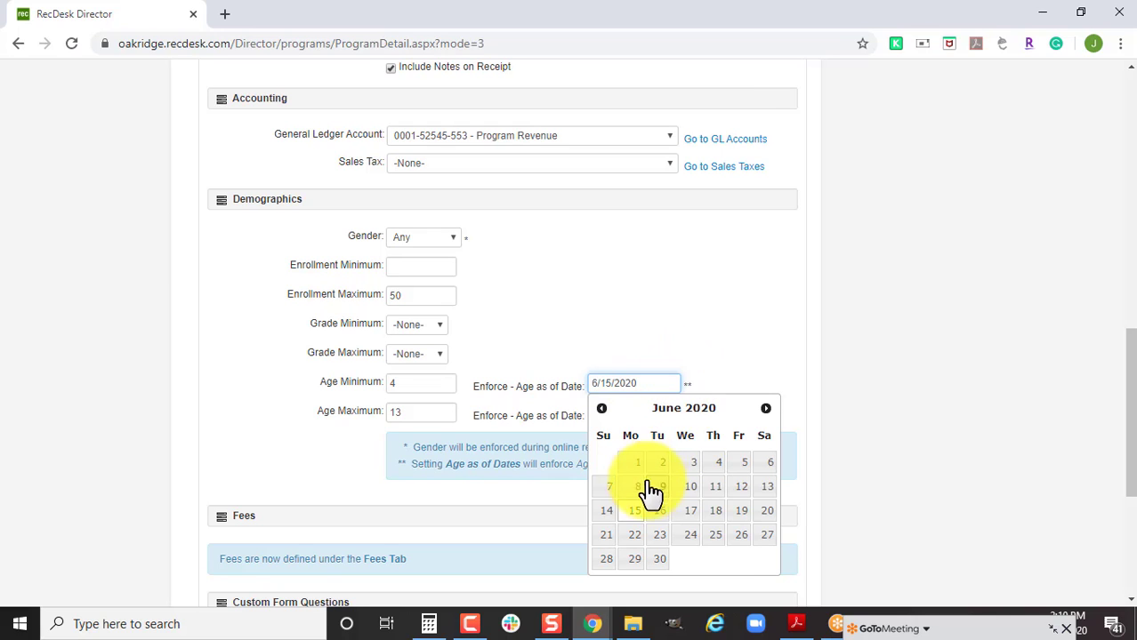
{"action": "left_click", "coordinate": [635, 512]}
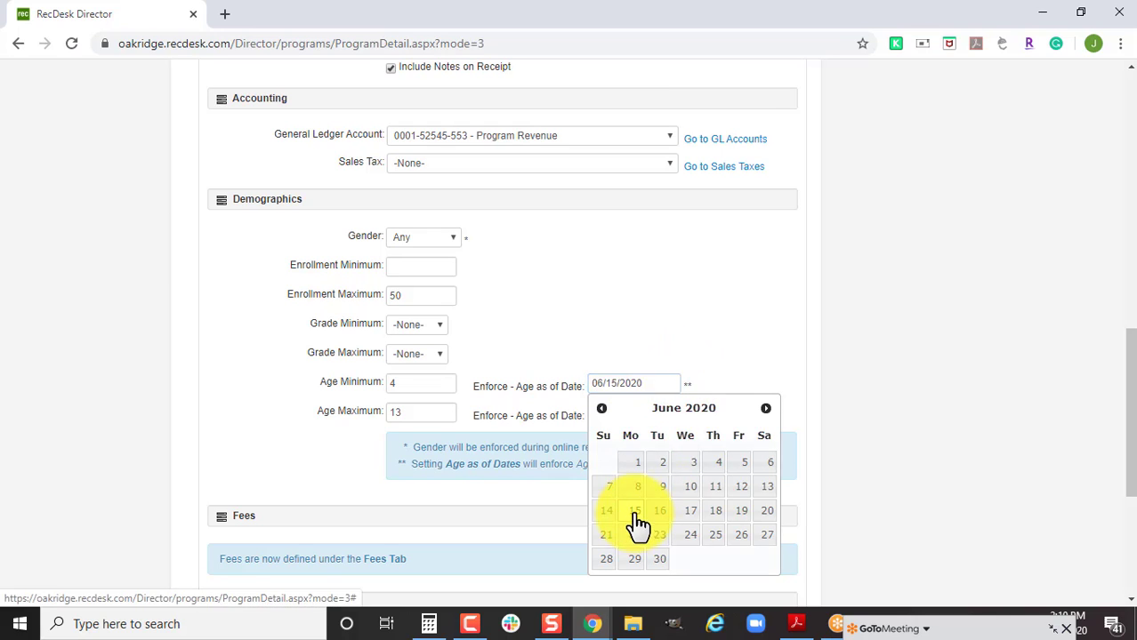
{"action": "left_click", "coordinate": [645, 381]}
{"action": "left_click", "coordinate": [641, 399]}
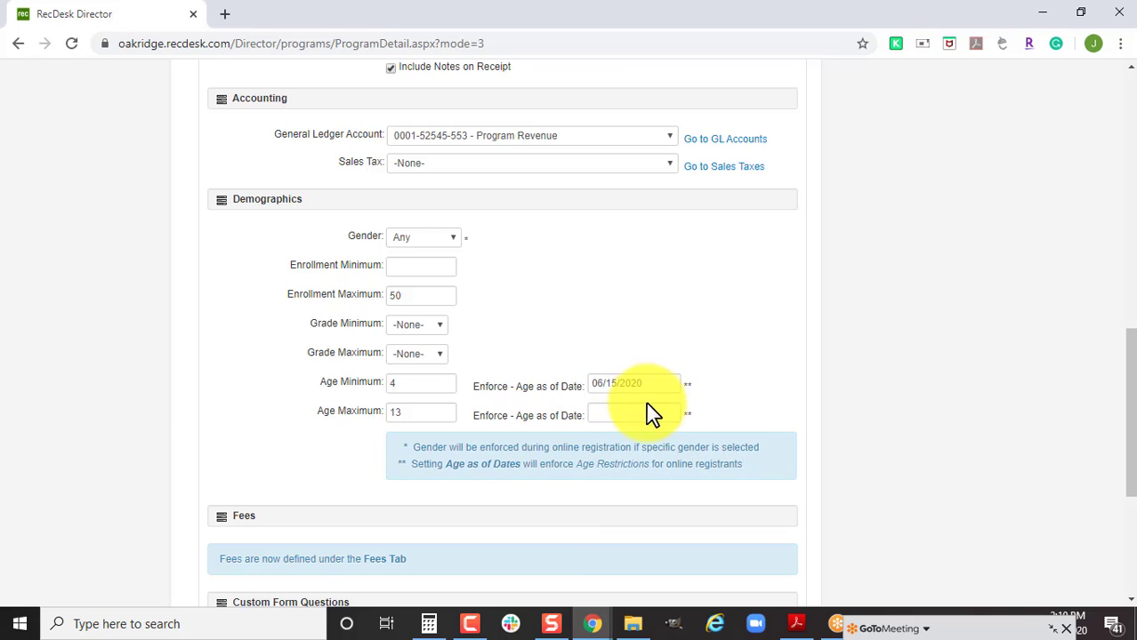
{"action": "left_click", "coordinate": [650, 384]}
{"action": "key", "text": "BackSpace"}
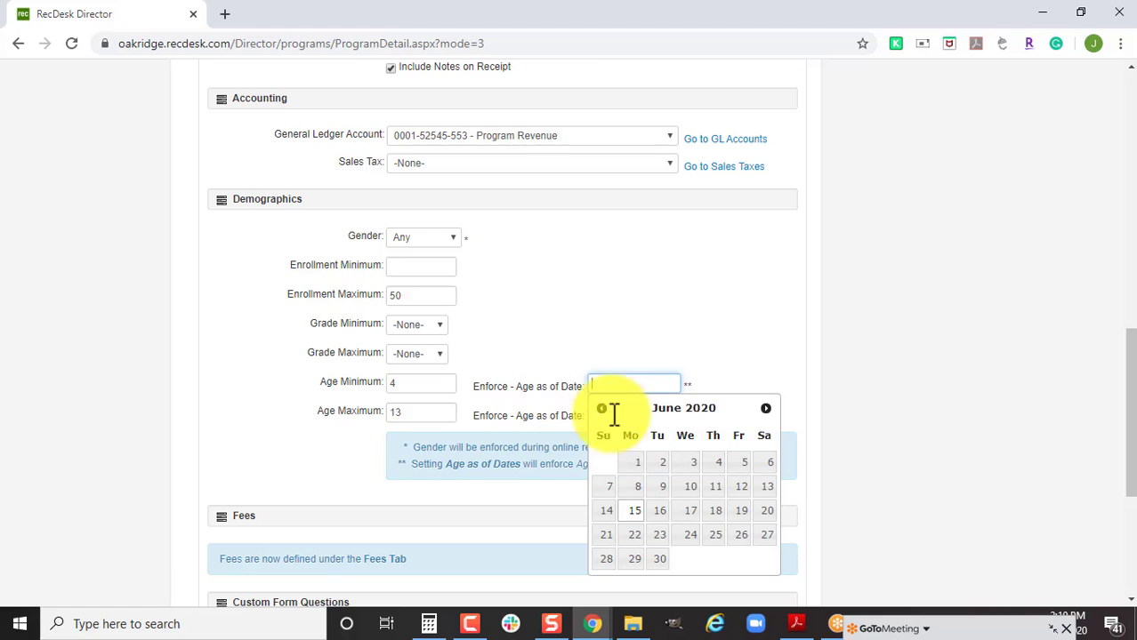
{"action": "left_click", "coordinate": [588, 337]}
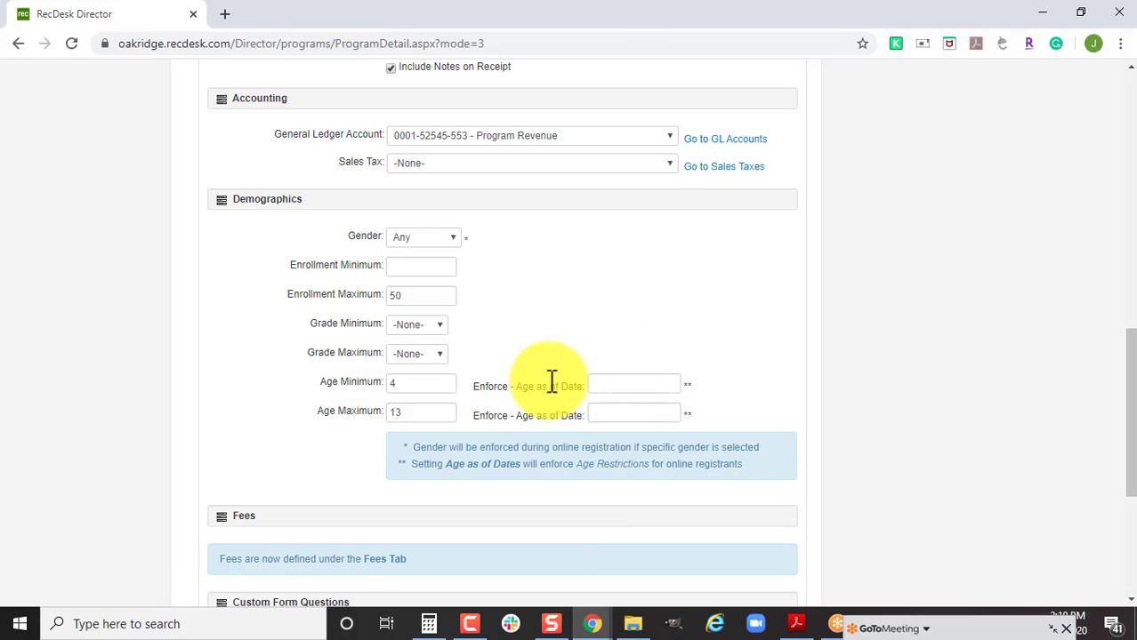
Make custom form question 1 a Drop Down List question.
{"action": "scroll", "coordinate": [558, 345], "scroll_direction": "down", "scroll_amount": 2}
{"action": "scroll", "coordinate": [491, 365], "scroll_direction": "down", "scroll_amount": 2}
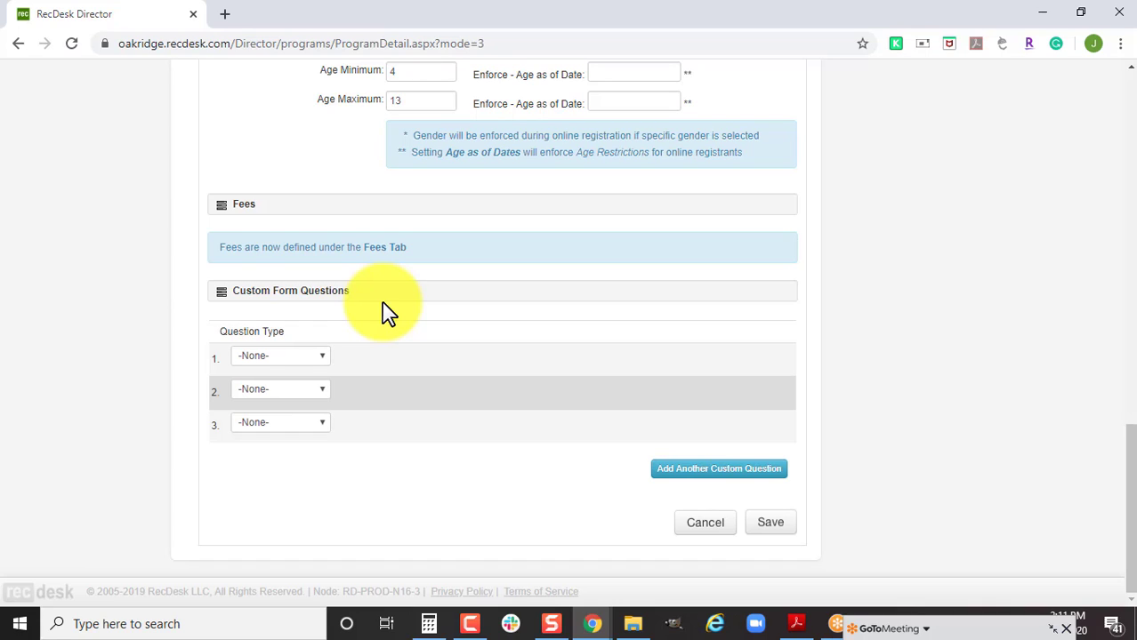
{"action": "left_click", "coordinate": [319, 359]}
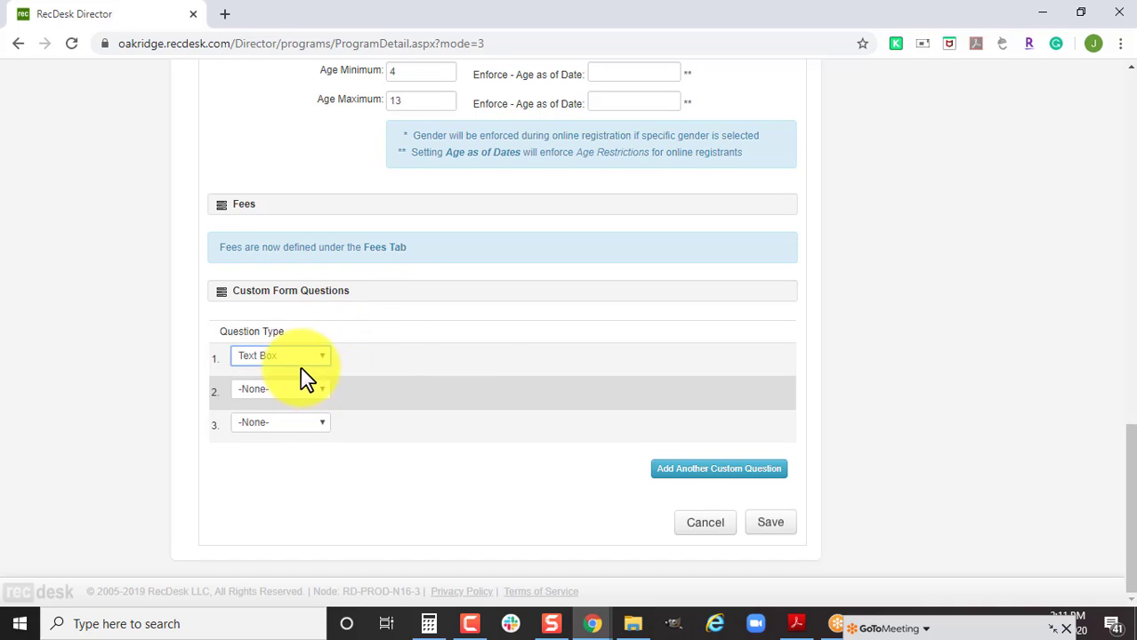
{"action": "left_click", "coordinate": [308, 409]}
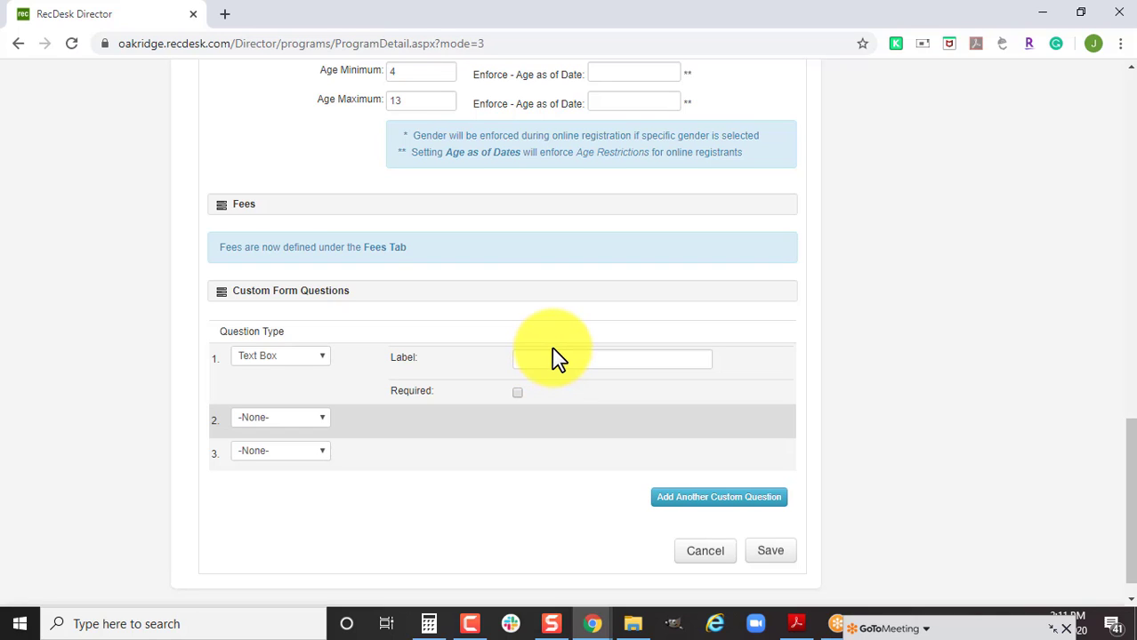
{"action": "left_click", "coordinate": [294, 357]}
{"action": "left_click", "coordinate": [297, 434]}
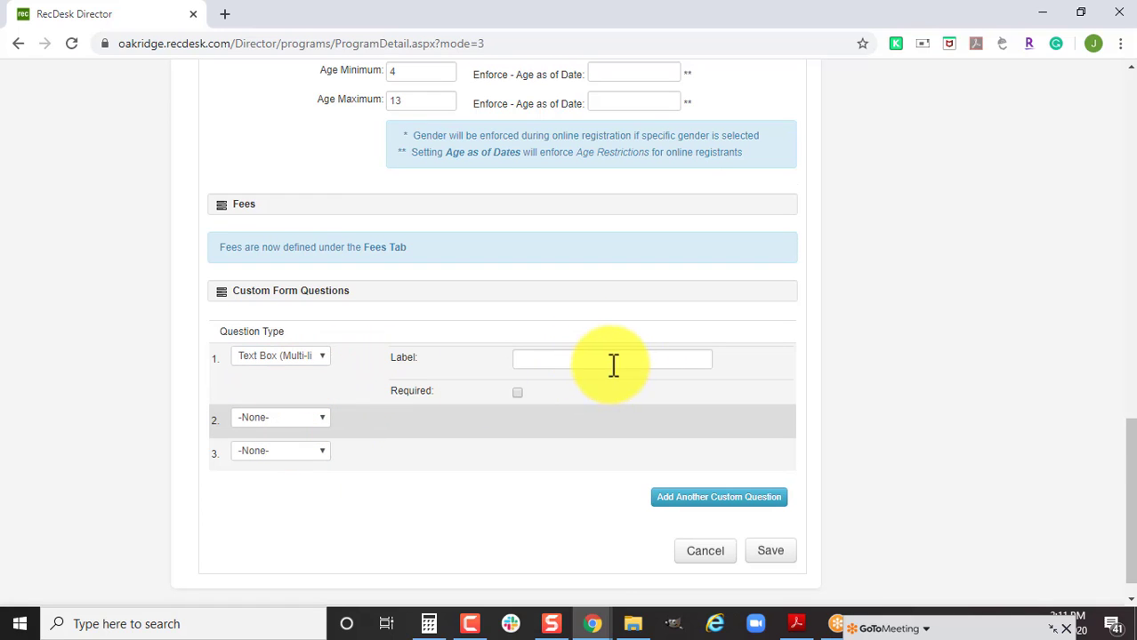
{"action": "left_click", "coordinate": [322, 358]}
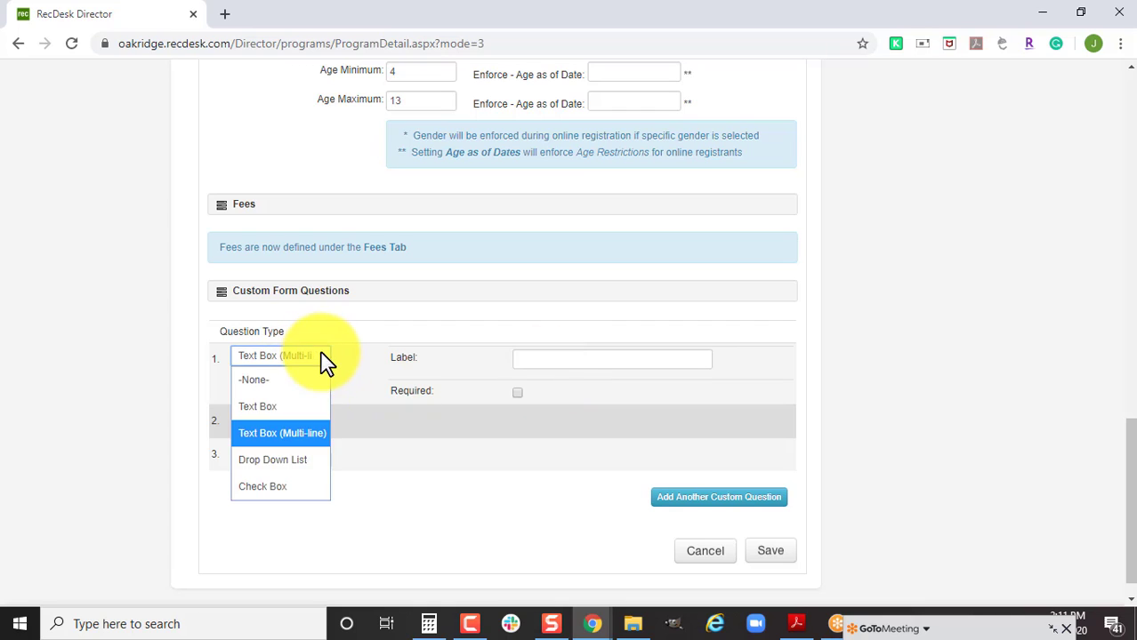
{"action": "left_click", "coordinate": [285, 465]}
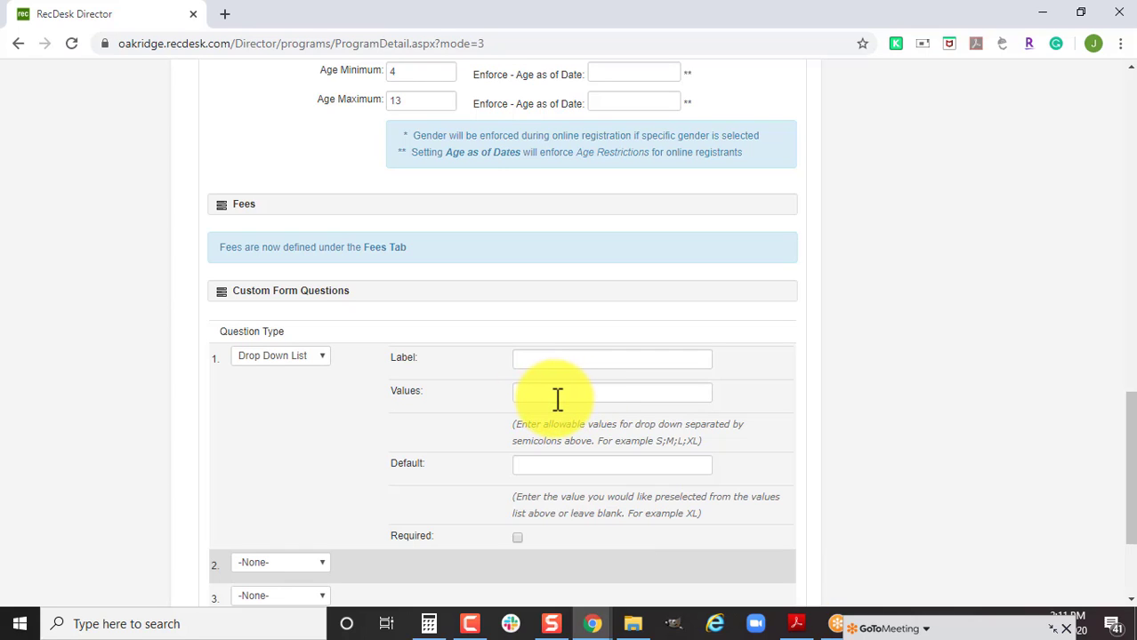
Label question 1 'T-Shirt' with values YS;YM;YL, mark it required, and save the program.
{"action": "left_click", "coordinate": [562, 360]}
{"action": "type", "text": "T-Shirt"}
{"action": "key", "text": "Tab"}
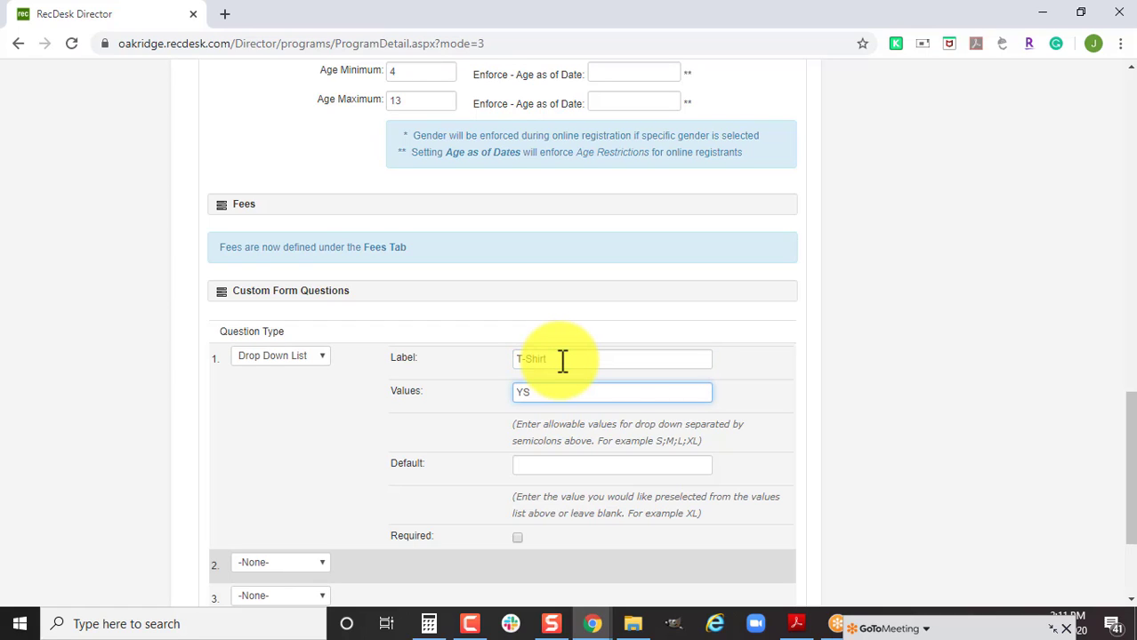
{"action": "type", "text": "YS;YM;YL"}
{"action": "left_click", "coordinate": [517, 537]}
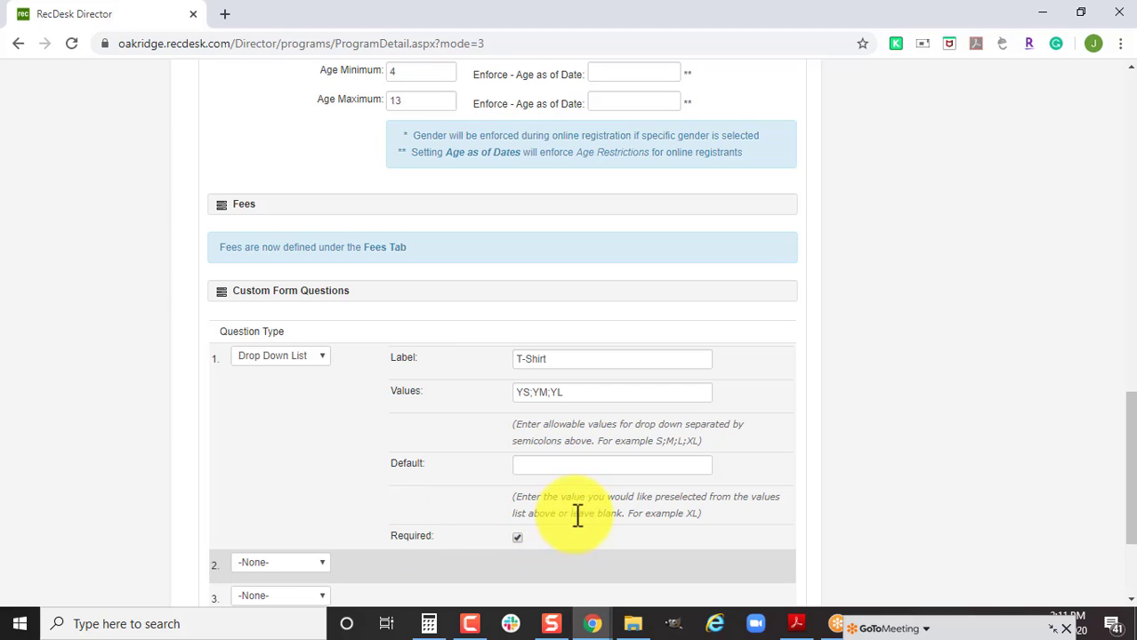
{"action": "scroll", "coordinate": [638, 516], "scroll_direction": "down", "scroll_amount": 1}
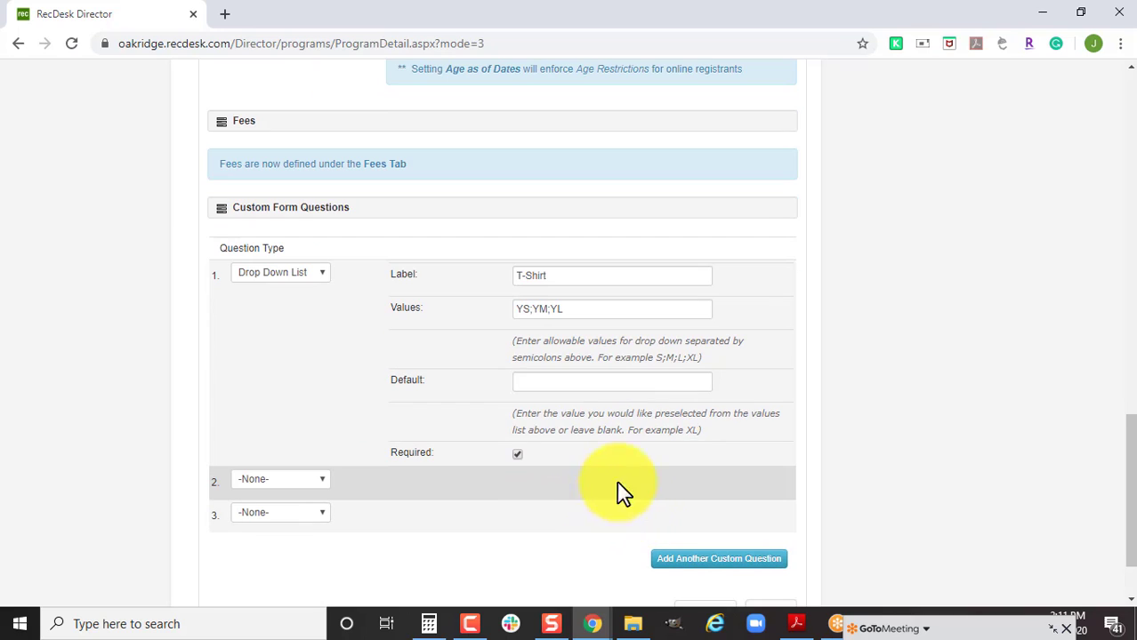
{"action": "scroll", "coordinate": [627, 487], "scroll_direction": "down", "scroll_amount": 2}
{"action": "left_click", "coordinate": [709, 526]}
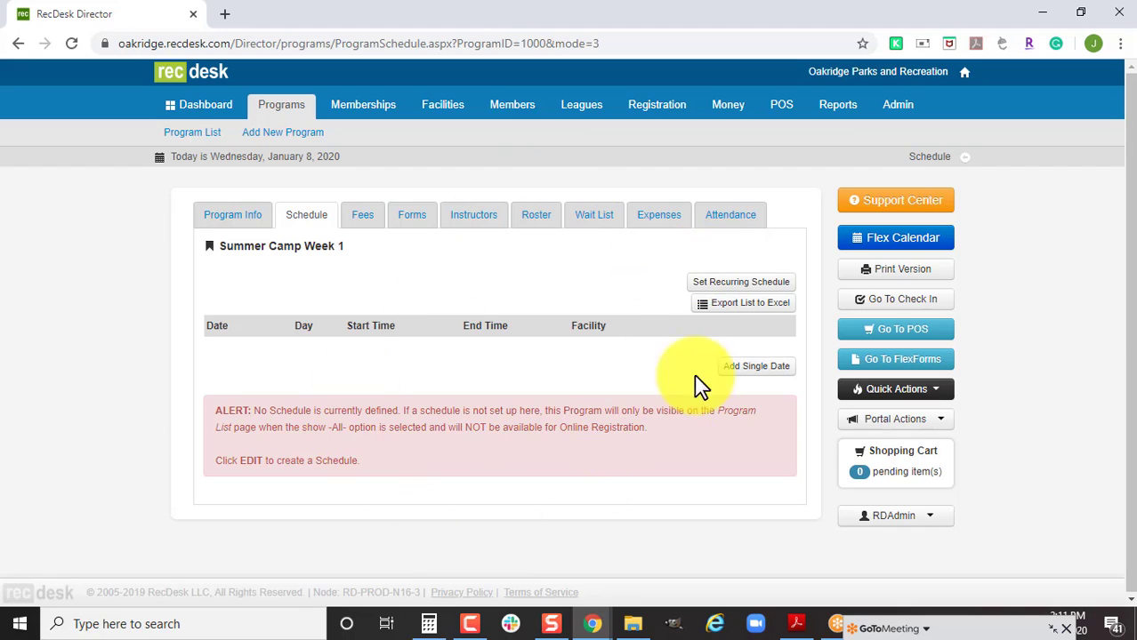
Set up a recurring schedule from 8 AM to 5 PM, Monday through Friday.
{"action": "left_click", "coordinate": [752, 285]}
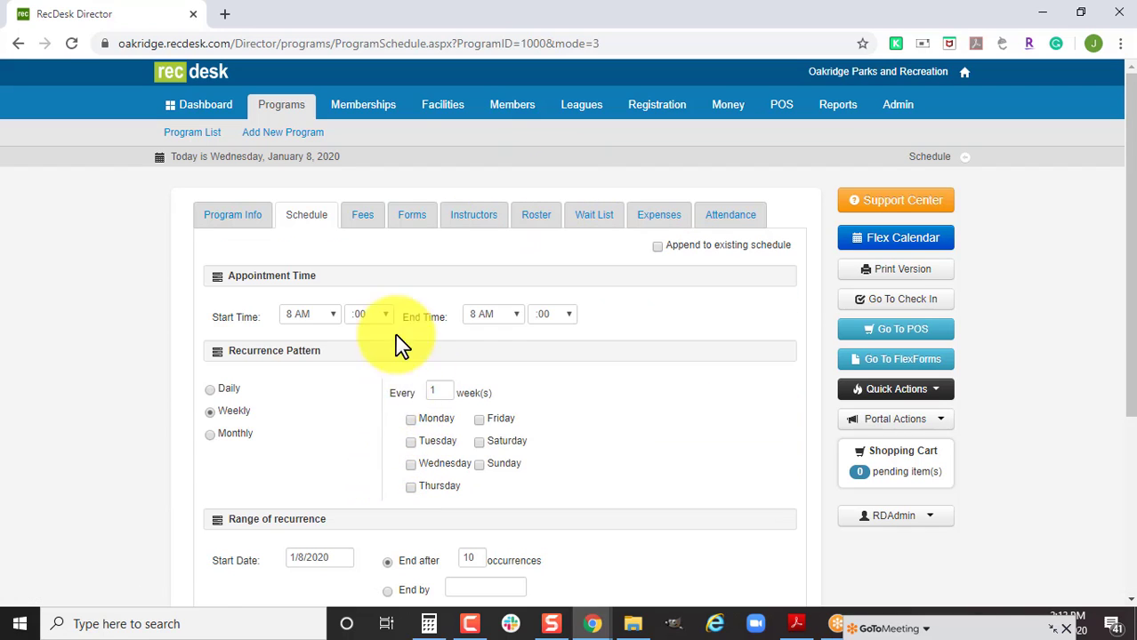
{"action": "left_click", "coordinate": [492, 314]}
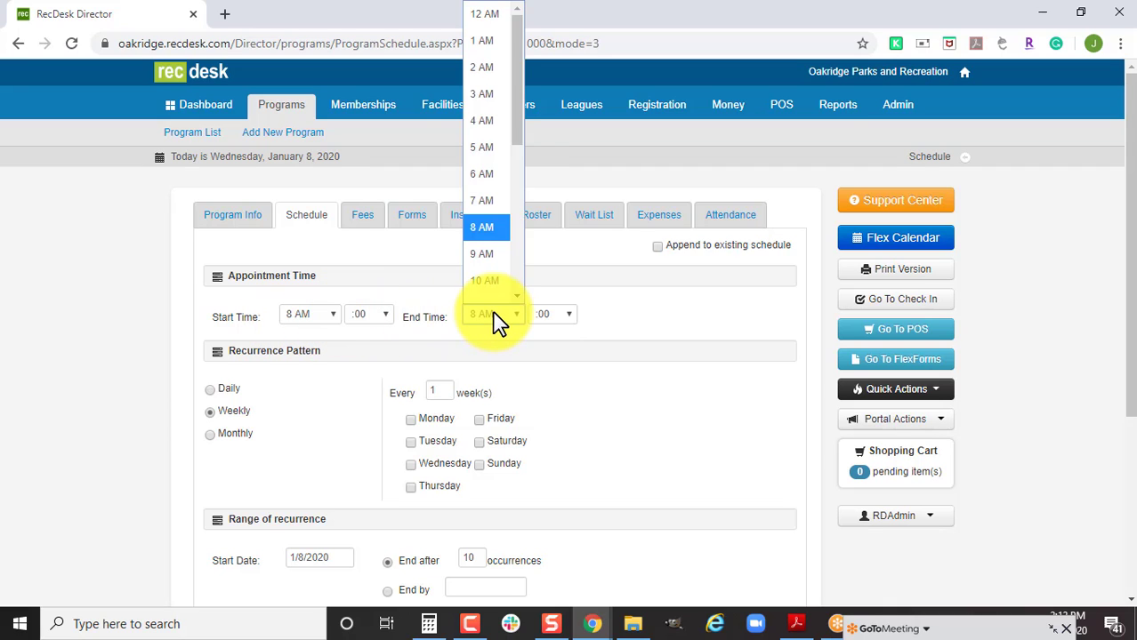
{"action": "key", "text": "Down"}
{"action": "key", "text": "Down"}
{"action": "key", "text": "Down"}
{"action": "key", "text": "Down"}
{"action": "key", "text": "Down"}
{"action": "key", "text": "Down"}
{"action": "key", "text": "Down"}
{"action": "key", "text": "Down"}
{"action": "key", "text": "Down"}
{"action": "key", "text": "Return"}
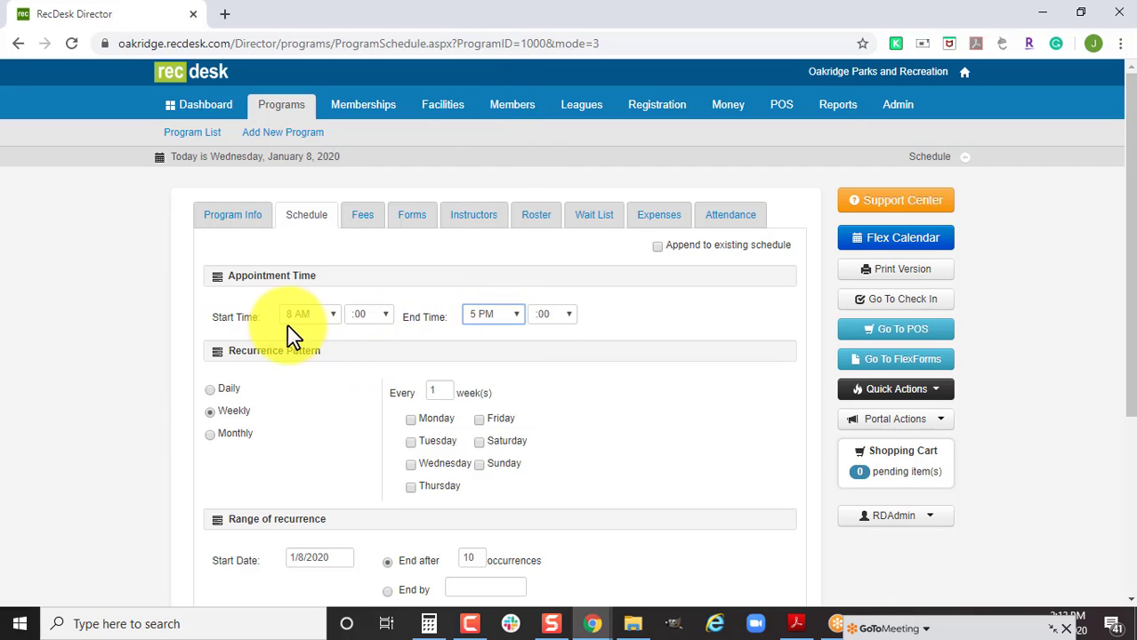
{"action": "scroll", "coordinate": [660, 467], "scroll_direction": "down", "scroll_amount": 1}
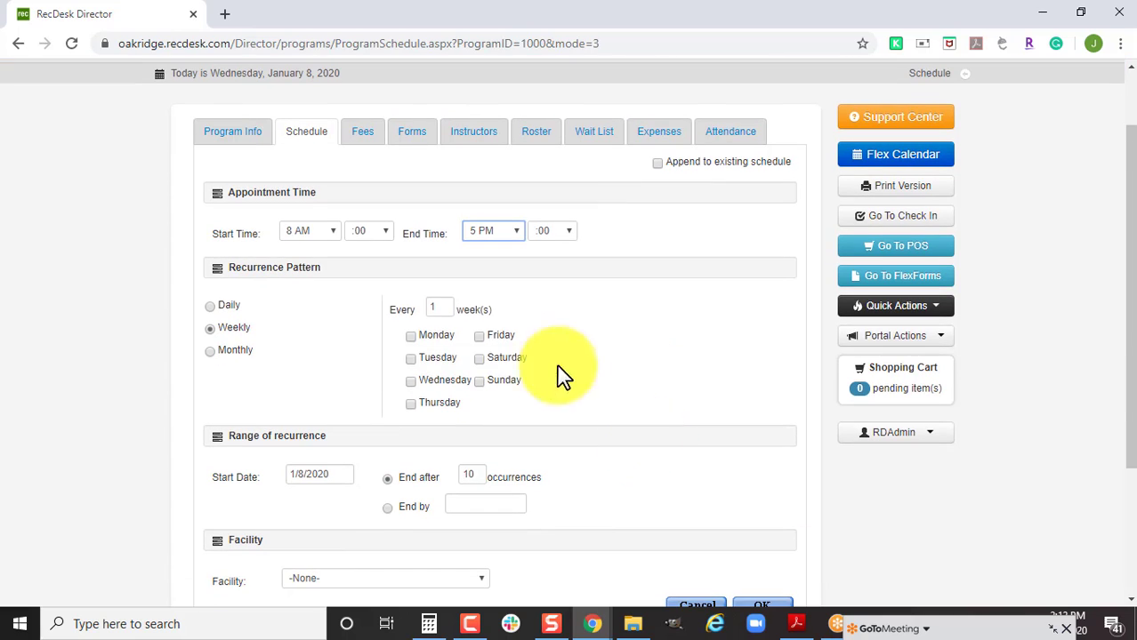
{"action": "left_click", "coordinate": [422, 337]}
{"action": "left_click", "coordinate": [418, 358]}
{"action": "left_click", "coordinate": [416, 380]}
{"action": "left_click", "coordinate": [422, 403]}
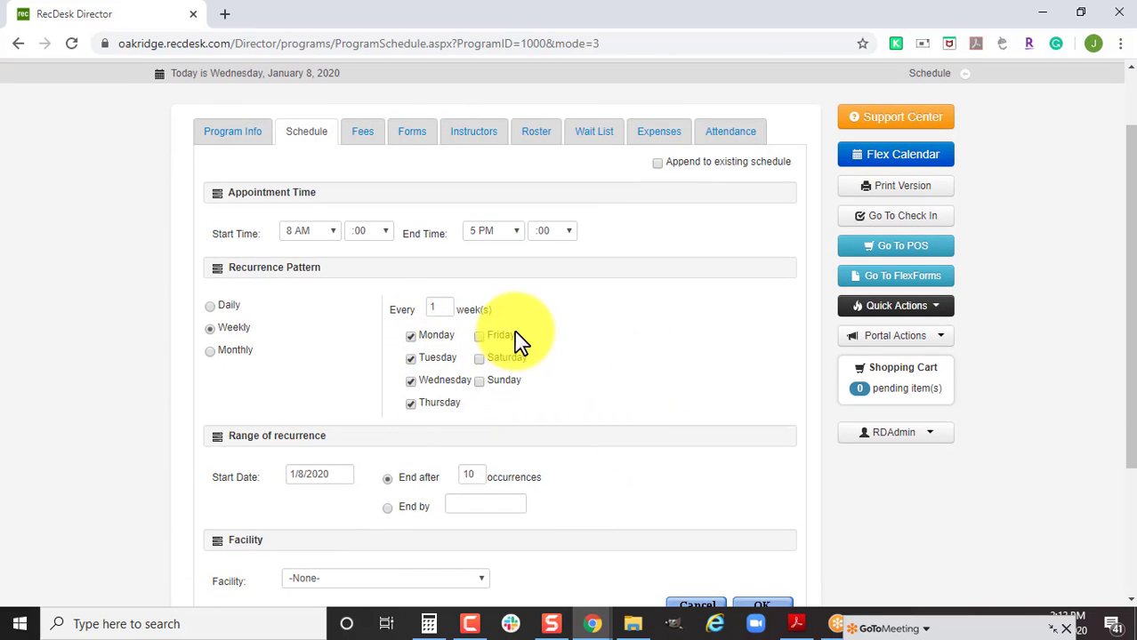
{"action": "left_click", "coordinate": [498, 336]}
{"action": "scroll", "coordinate": [612, 370], "scroll_direction": "down", "scroll_amount": 1}
{"action": "scroll", "coordinate": [612, 369], "scroll_direction": "down", "scroll_amount": 2}
Start it on 02/03/2020, end after 5 occurrences, in Class Room 1, and confirm.
{"action": "left_click", "coordinate": [349, 307]}
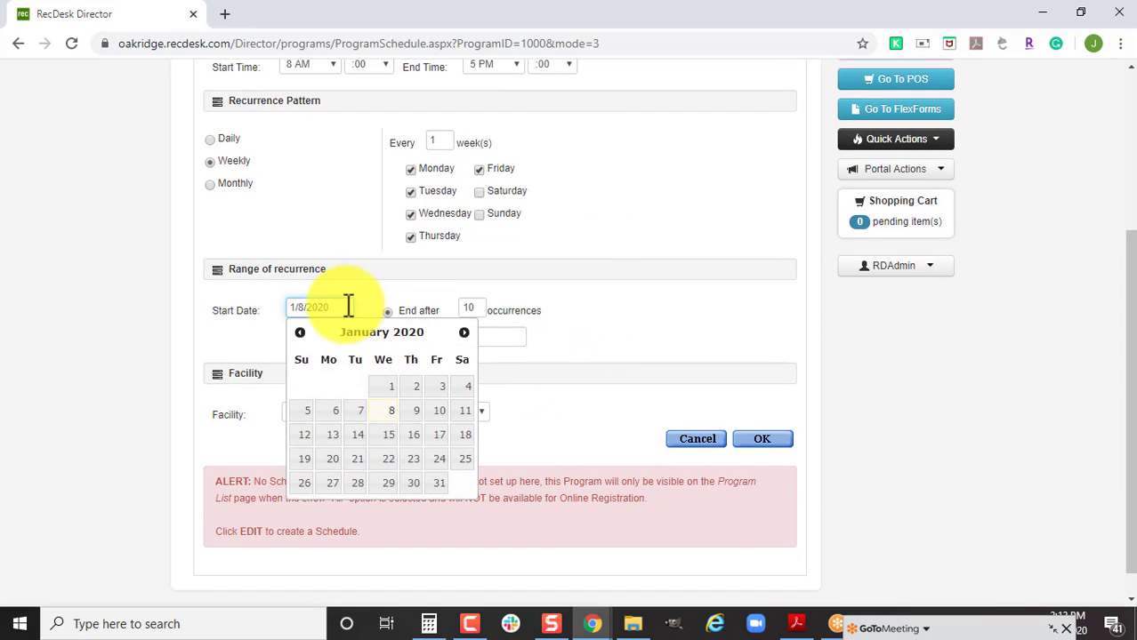
{"action": "left_click", "coordinate": [463, 333]}
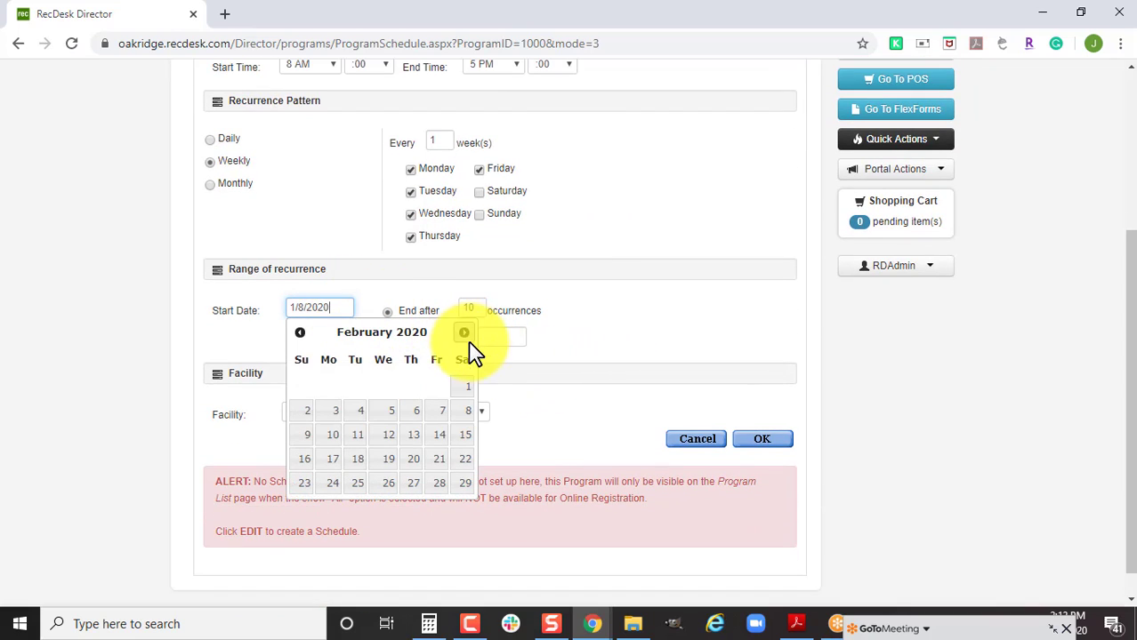
{"action": "left_click", "coordinate": [330, 412]}
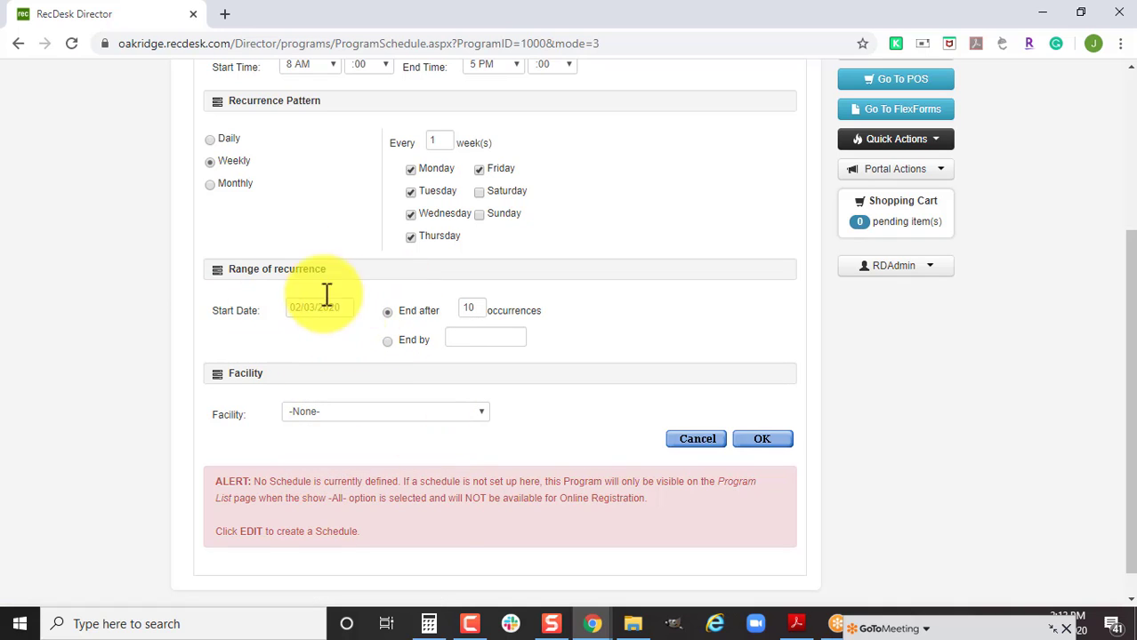
{"action": "double_click", "coordinate": [481, 310]}
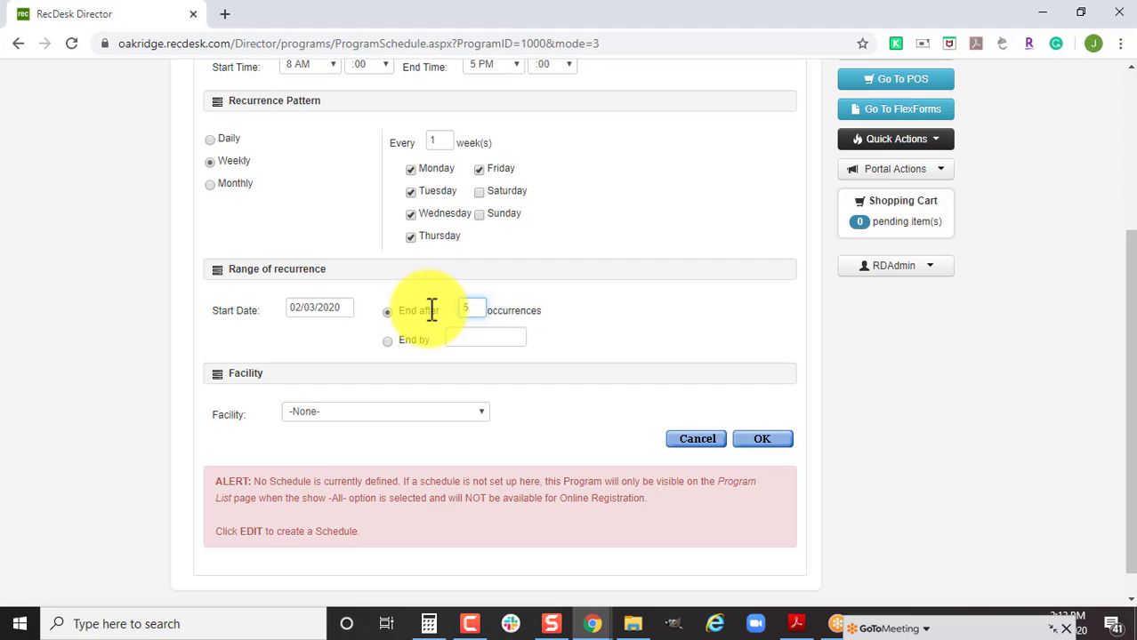
{"action": "left_click", "coordinate": [457, 414]}
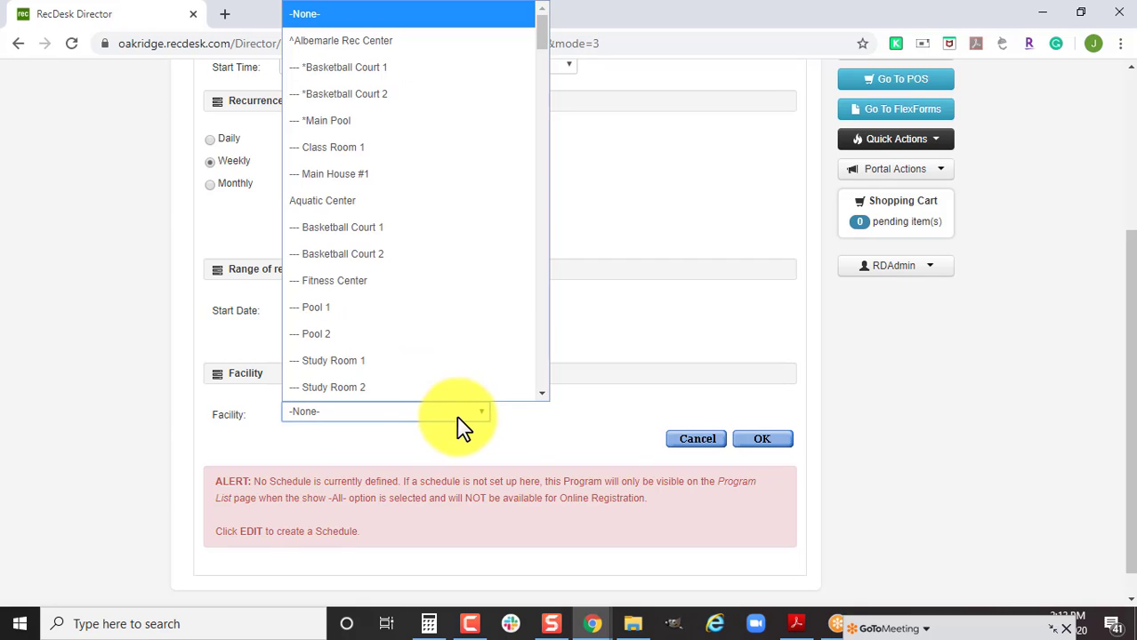
{"action": "scroll", "coordinate": [450, 400], "scroll_direction": "down", "scroll_amount": 1}
{"action": "scroll", "coordinate": [445, 396], "scroll_direction": "down", "scroll_amount": 1}
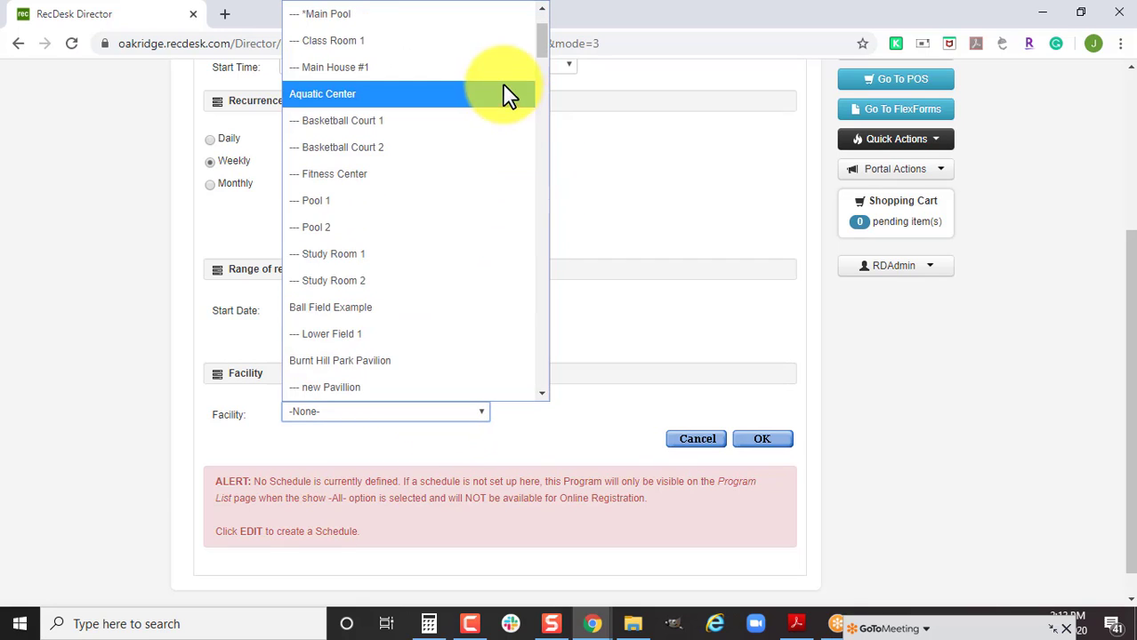
{"action": "left_click", "coordinate": [498, 40]}
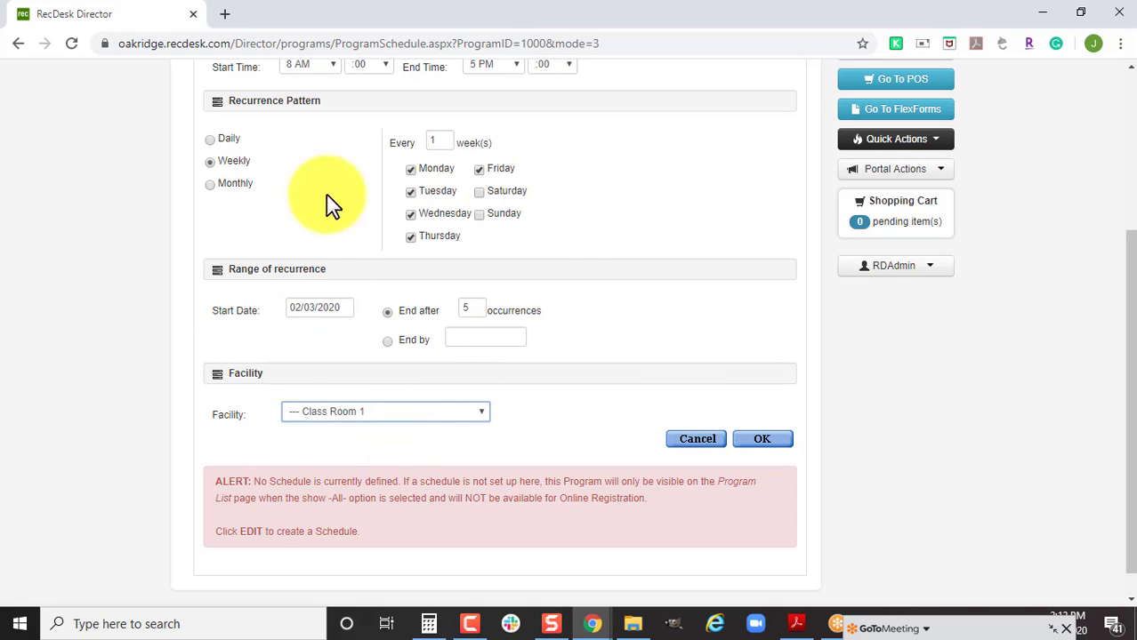
{"action": "left_click", "coordinate": [772, 439]}
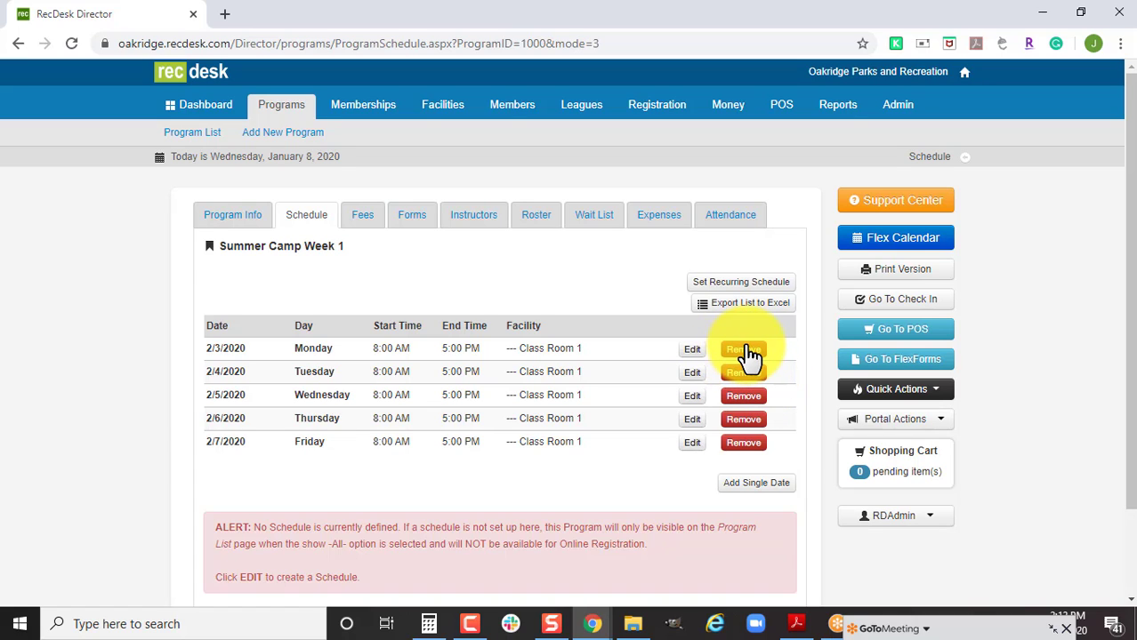
Save the five generated sessions, Feb 3–7, 2020, 8:00 AM–5:00 PM in Class Room 1.
{"action": "scroll", "coordinate": [801, 365], "scroll_direction": "down", "scroll_amount": 1}
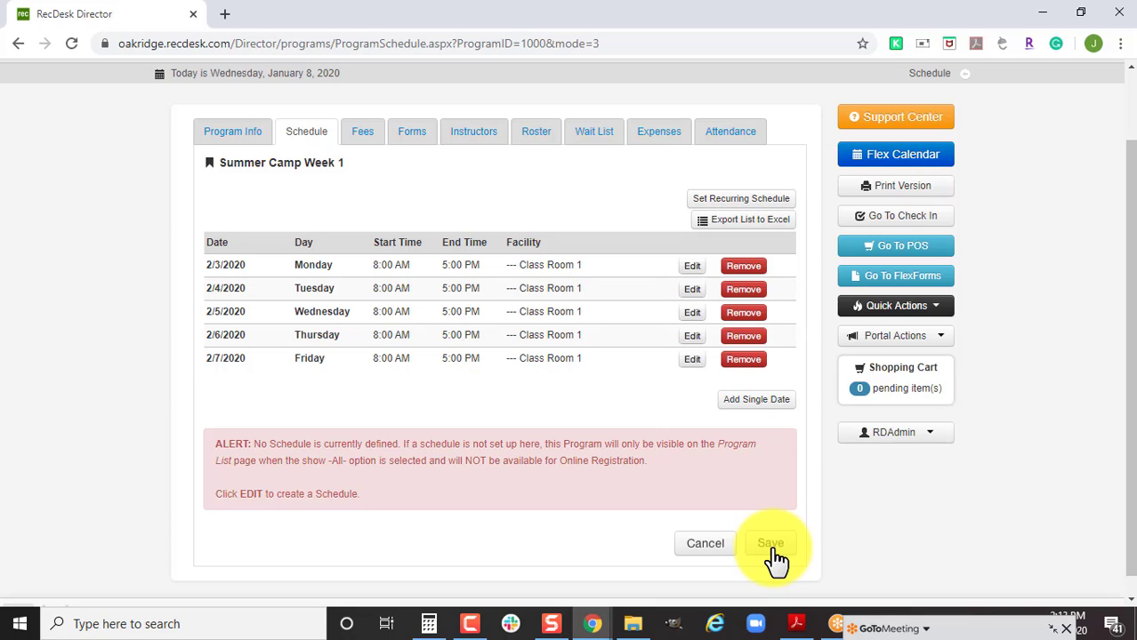
{"action": "left_click", "coordinate": [772, 547]}
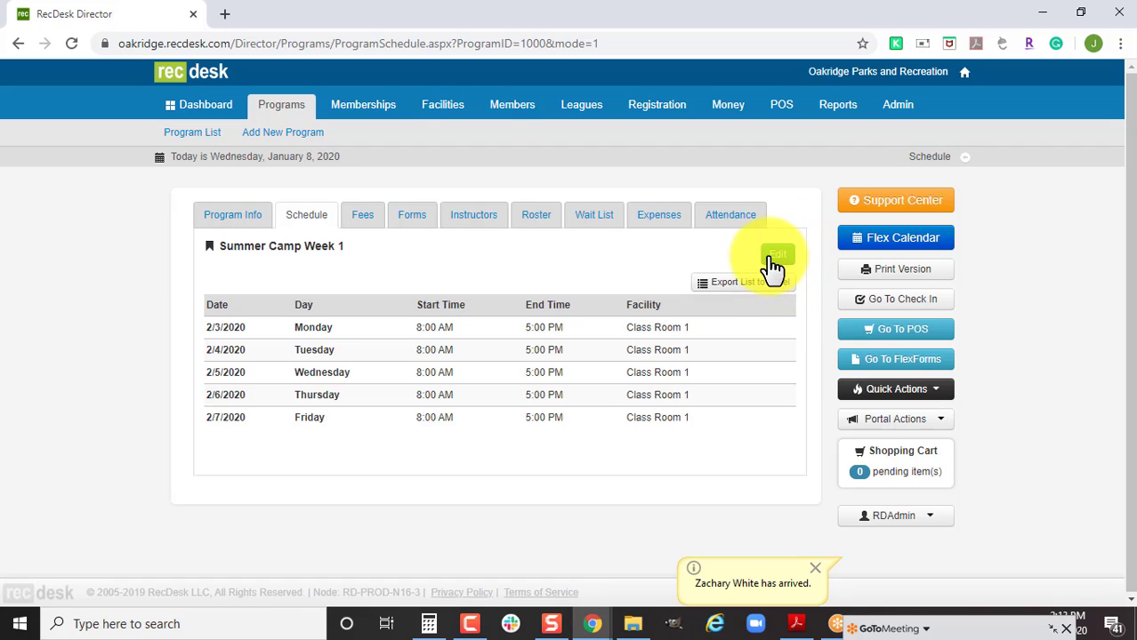
Add an Individual fee of 20 to Summer Camp Week 1, shown on the portal.
{"action": "left_click", "coordinate": [362, 227]}
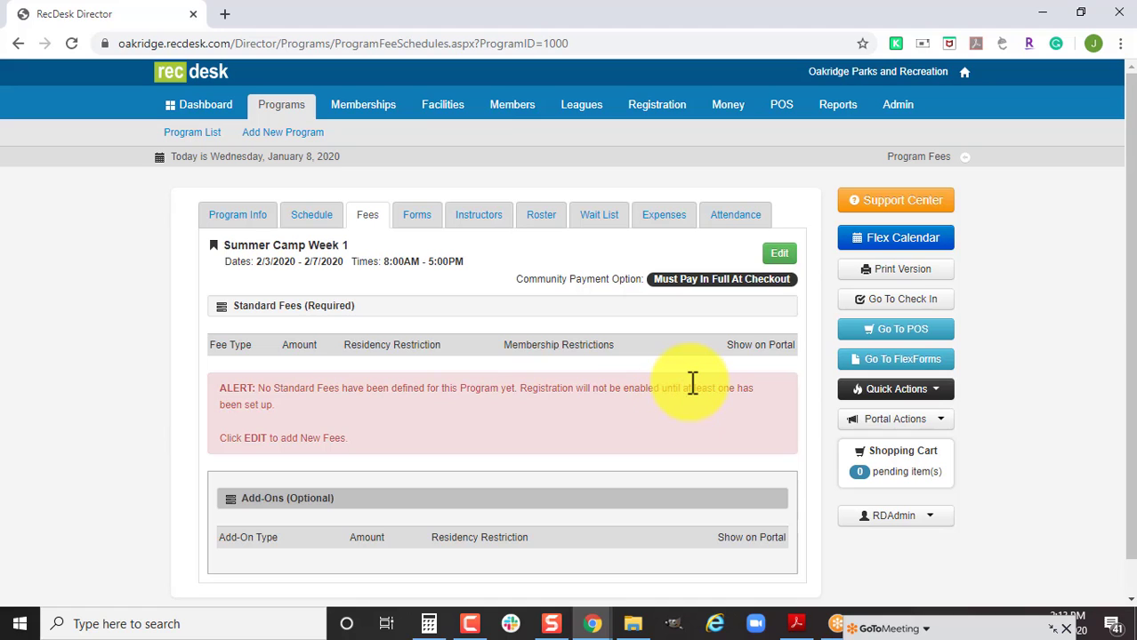
{"action": "left_click", "coordinate": [780, 254]}
{"action": "scroll", "coordinate": [702, 388], "scroll_direction": "down", "scroll_amount": 1}
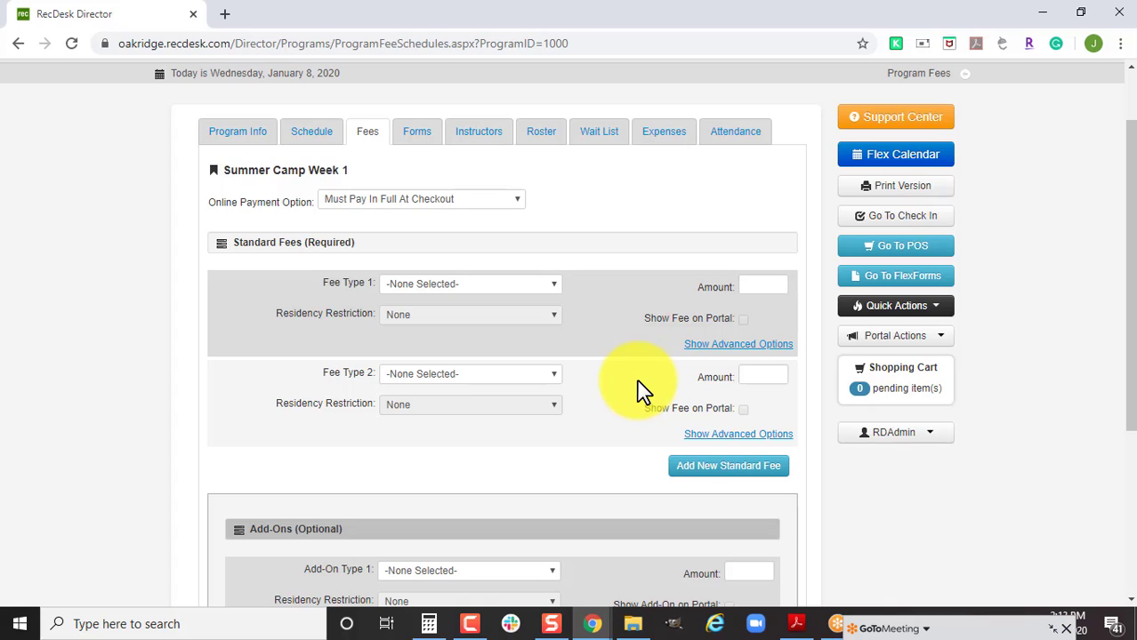
{"action": "left_click", "coordinate": [553, 285]}
{"action": "key", "text": "i"}
{"action": "left_click", "coordinate": [554, 285]}
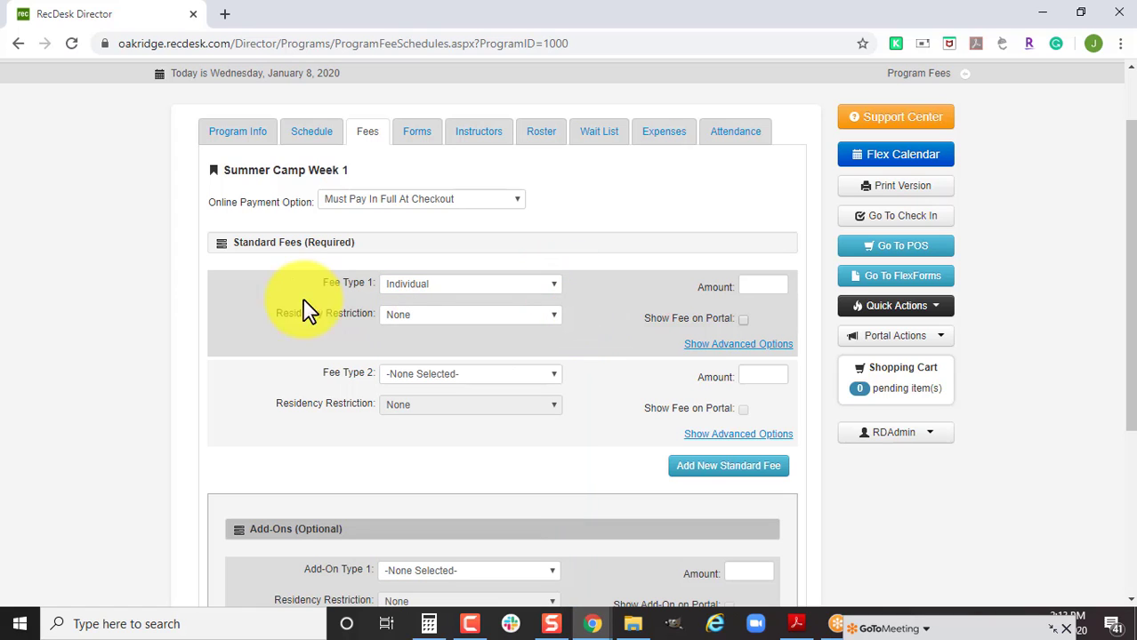
{"action": "left_click", "coordinate": [770, 284]}
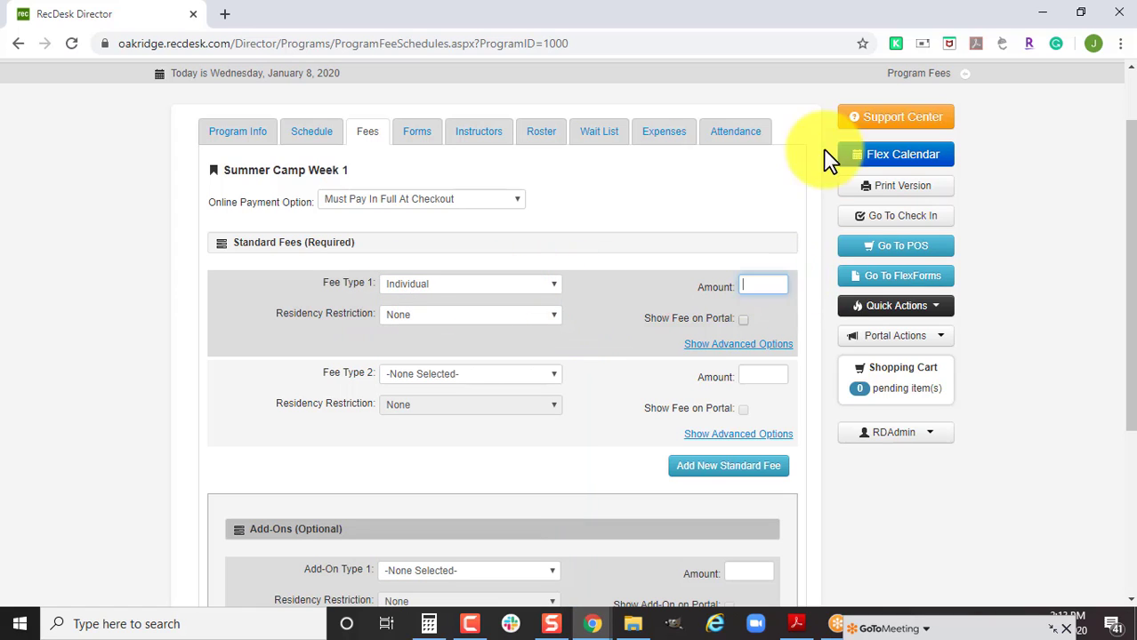
{"action": "left_click", "coordinate": [742, 319]}
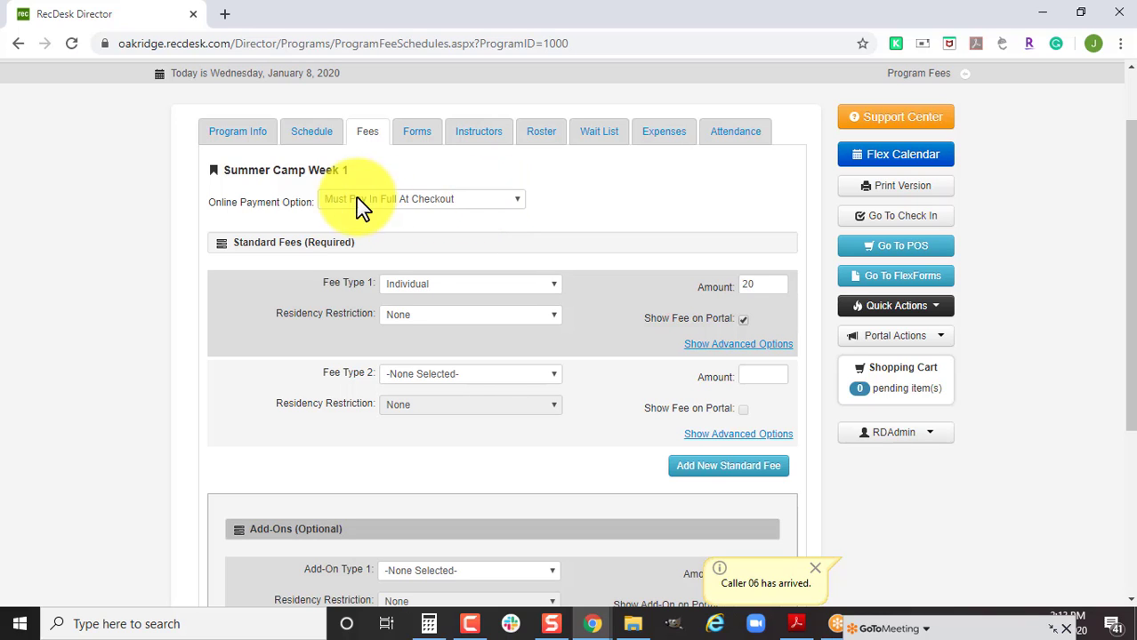
Switch the online payment option from Minimum Deposit to May Pay Later ($0 Due at Checkout).
{"action": "left_click", "coordinate": [423, 201]}
{"action": "left_click", "coordinate": [430, 249]}
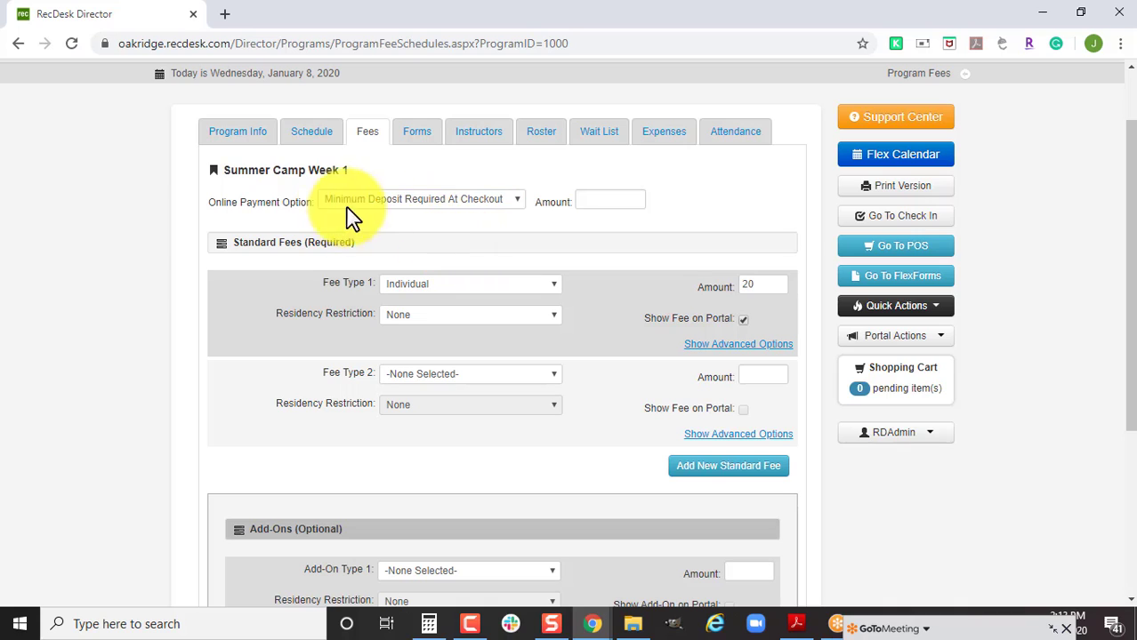
{"action": "left_click", "coordinate": [589, 203]}
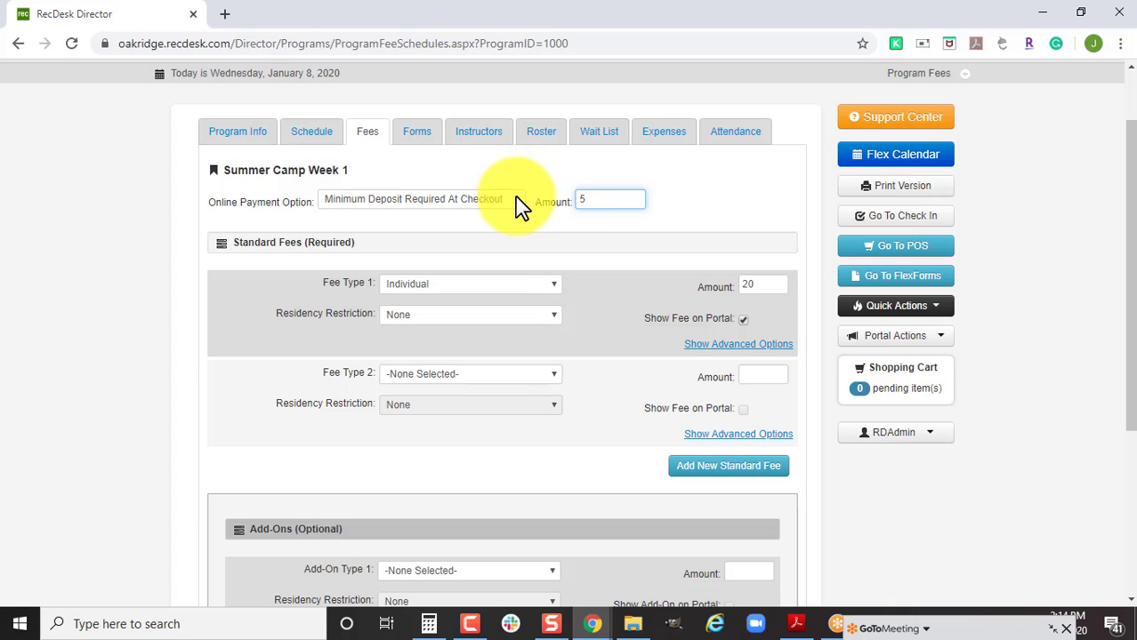
{"action": "left_click", "coordinate": [521, 206]}
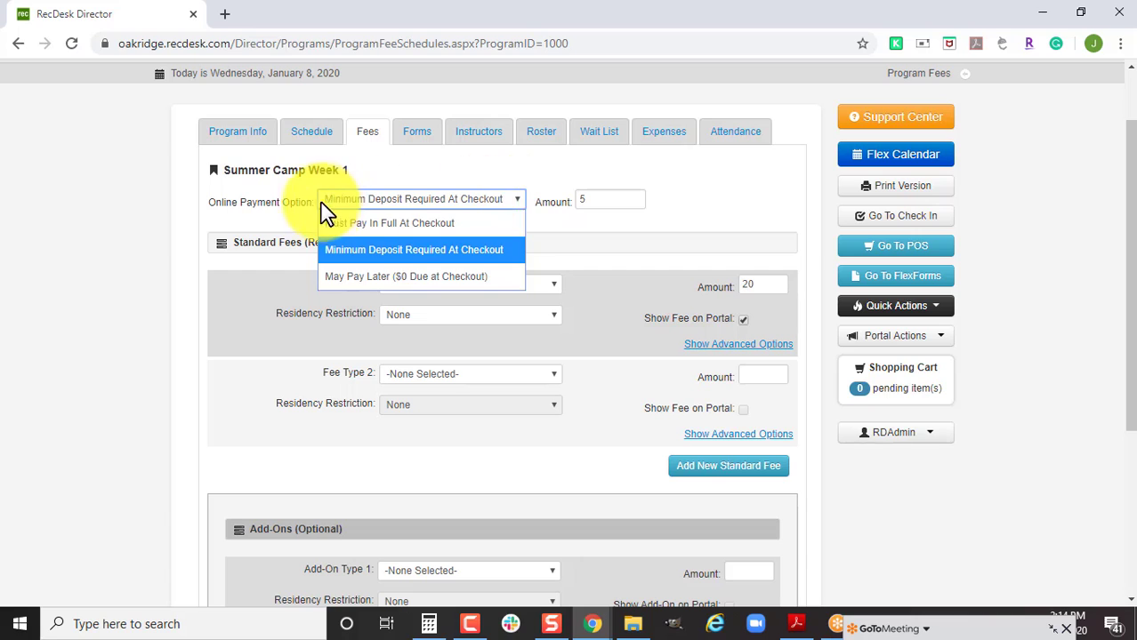
{"action": "left_click", "coordinate": [360, 277]}
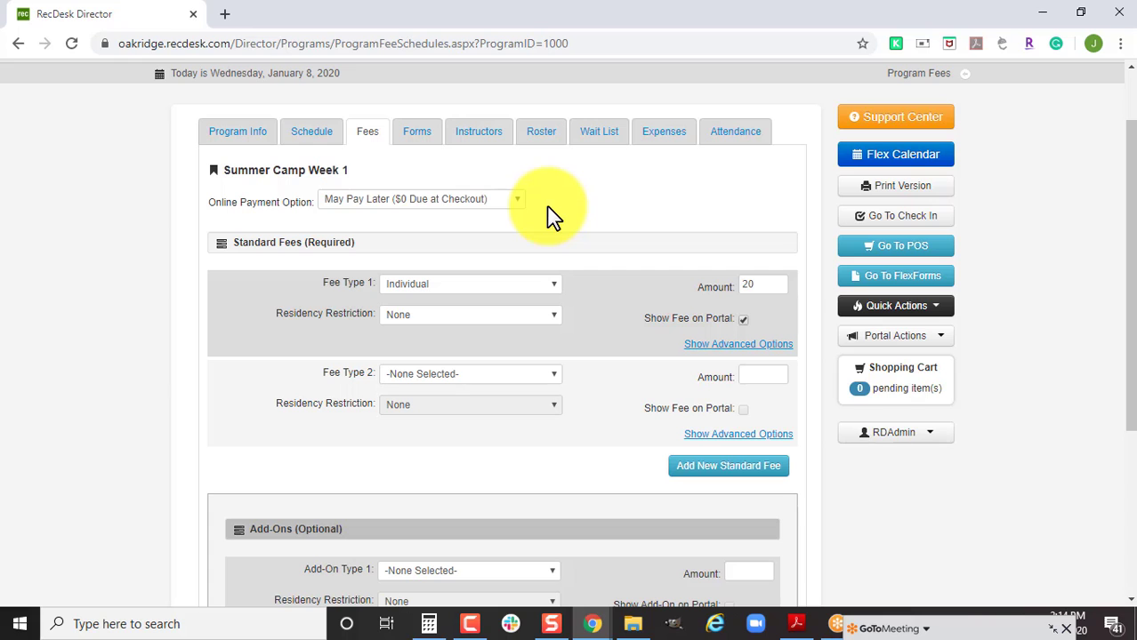
Set the first Individual fee's end date to 02/29/2020 in its advanced options.
{"action": "left_click", "coordinate": [692, 352]}
{"action": "scroll", "coordinate": [658, 342], "scroll_direction": "down", "scroll_amount": 2}
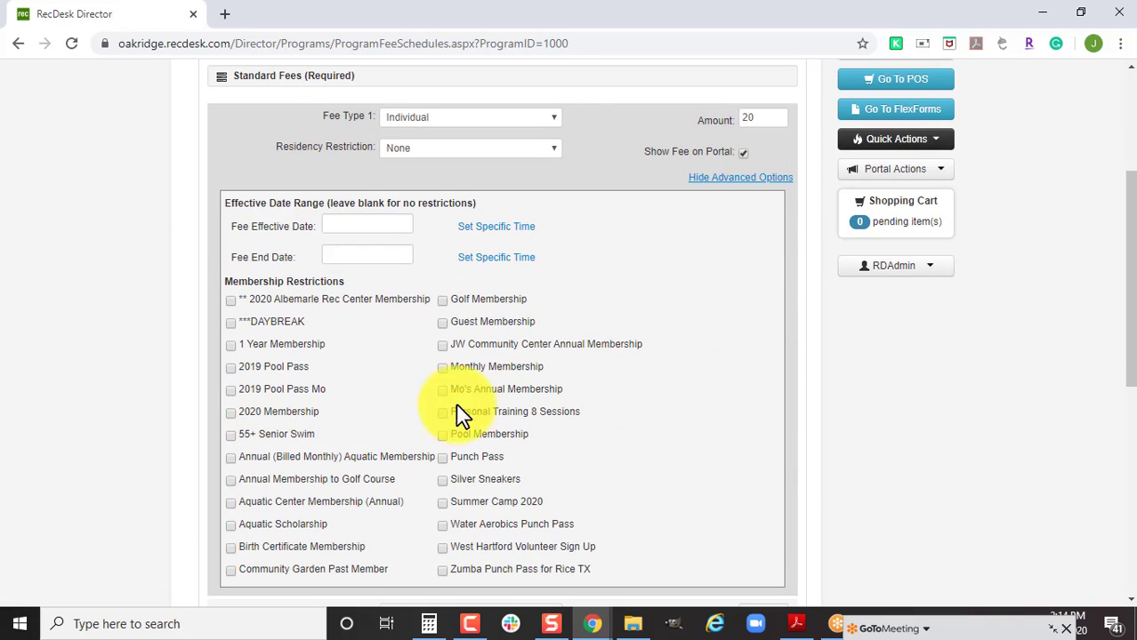
{"action": "scroll", "coordinate": [444, 413], "scroll_direction": "up", "scroll_amount": 1}
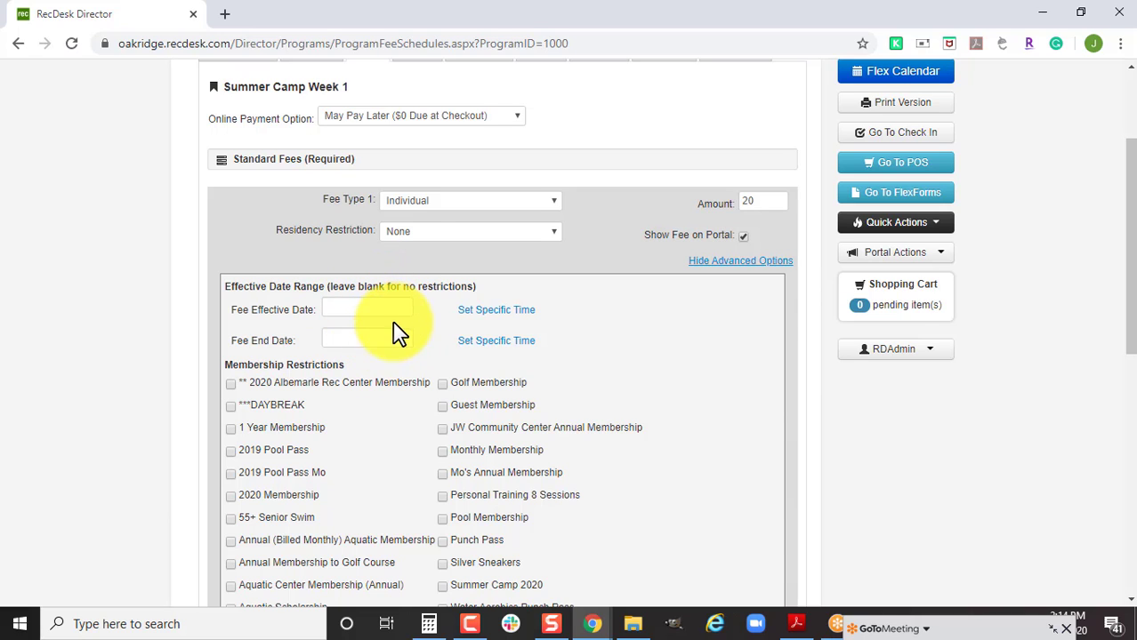
{"action": "left_click", "coordinate": [396, 338]}
{"action": "left_click", "coordinate": [499, 362]}
{"action": "left_click", "coordinate": [502, 520]}
Add a second Individual fee of 35, shown on the portal, effective 03/01/2020.
{"action": "scroll", "coordinate": [693, 391], "scroll_direction": "down", "scroll_amount": 2}
{"action": "scroll", "coordinate": [589, 466], "scroll_direction": "down", "scroll_amount": 2}
{"action": "left_click", "coordinate": [518, 368]}
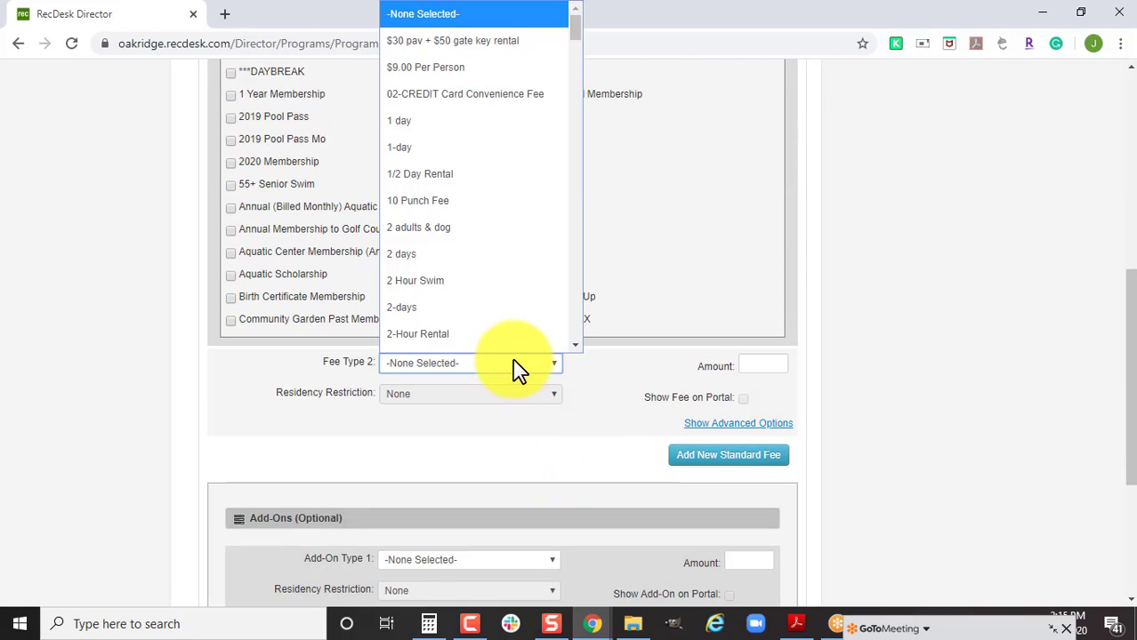
{"action": "key", "text": "i"}
{"action": "left_click", "coordinate": [519, 368]}
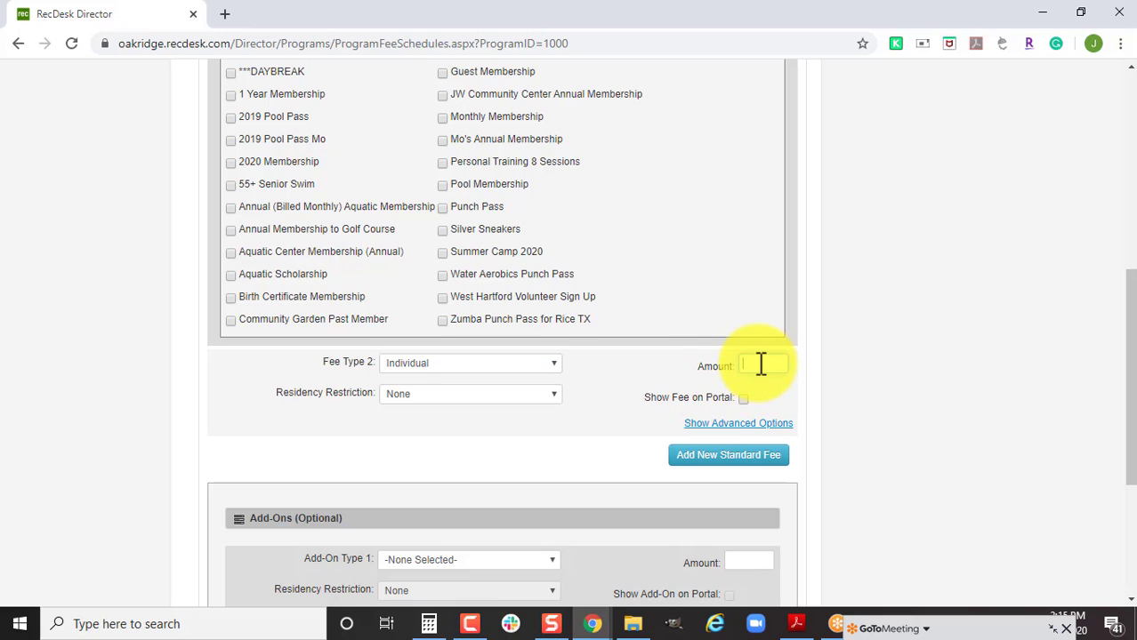
{"action": "type", "text": "35"}
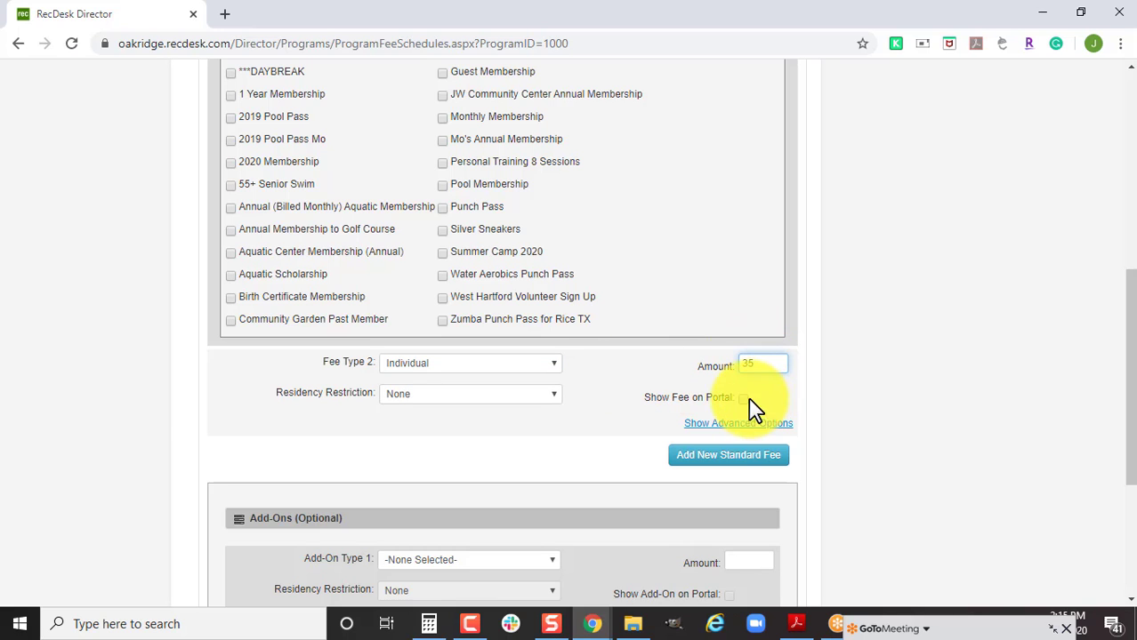
{"action": "left_click", "coordinate": [742, 398]}
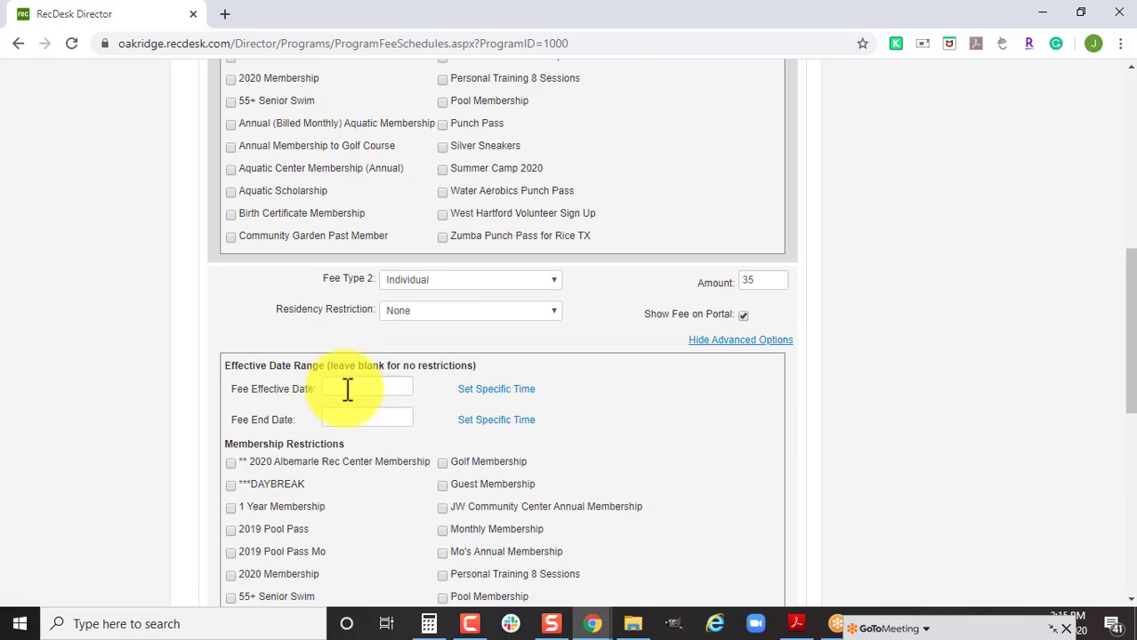
{"action": "left_click", "coordinate": [348, 389]}
{"action": "left_click", "coordinate": [500, 413]}
{"action": "left_click", "coordinate": [500, 414]}
{"action": "left_click", "coordinate": [345, 466]}
Delete the 02/29/2020 end date from the first Individual fee.
{"action": "scroll", "coordinate": [498, 449], "scroll_direction": "up", "scroll_amount": 2}
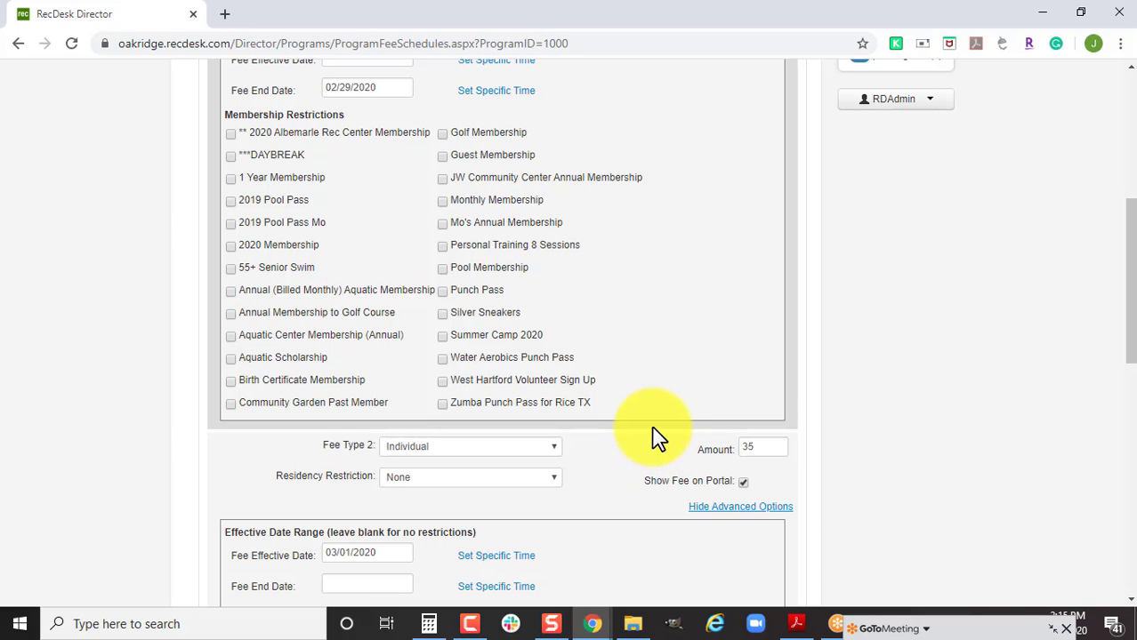
{"action": "scroll", "coordinate": [632, 418], "scroll_direction": "up", "scroll_amount": 4}
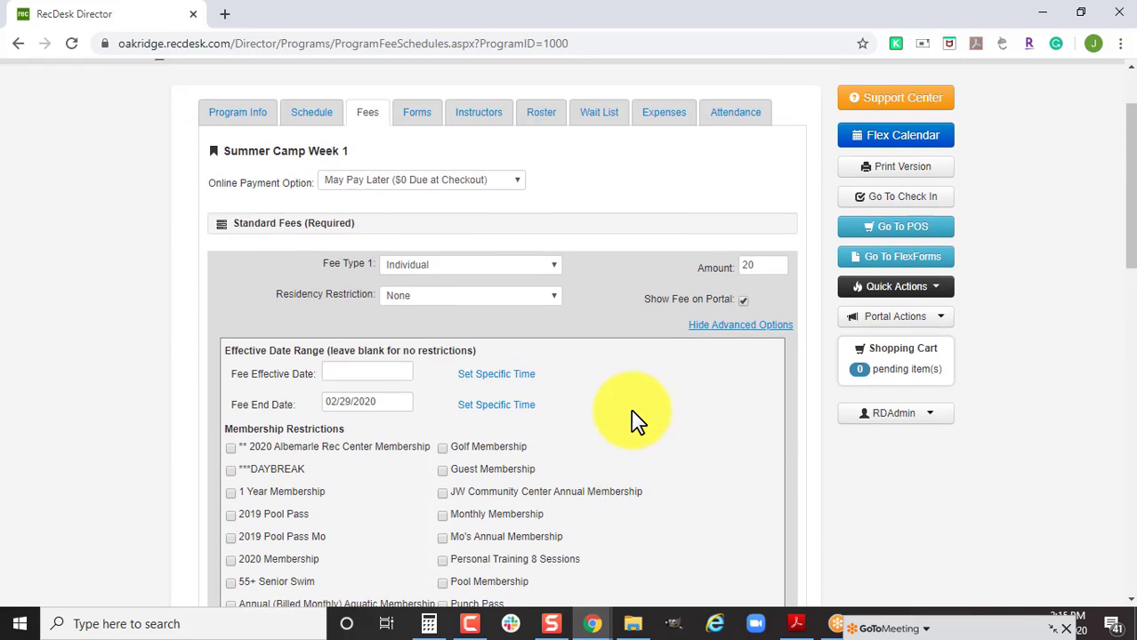
{"action": "scroll", "coordinate": [632, 418], "scroll_direction": "up", "scroll_amount": 1}
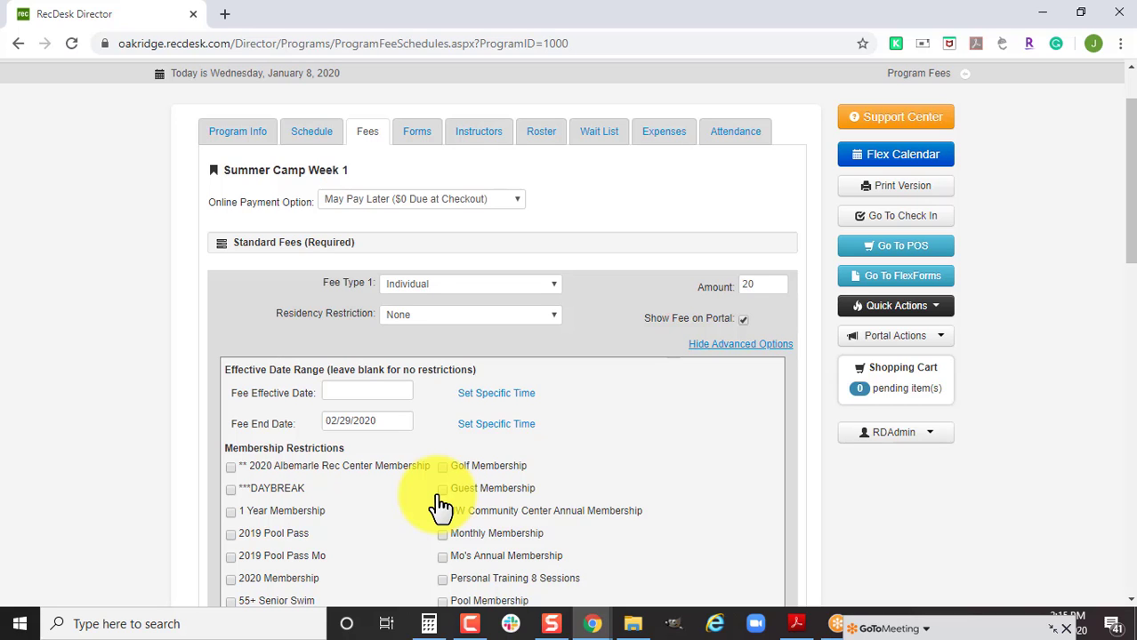
{"action": "scroll", "coordinate": [578, 505], "scroll_direction": "down", "scroll_amount": 3}
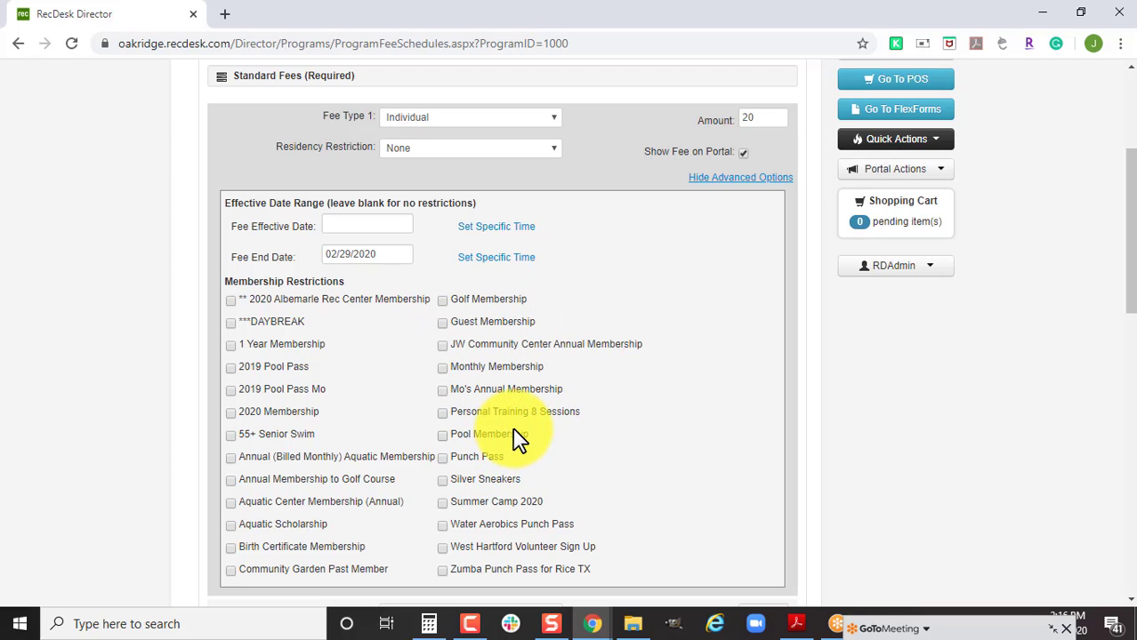
{"action": "scroll", "coordinate": [495, 383], "scroll_direction": "up", "scroll_amount": 2}
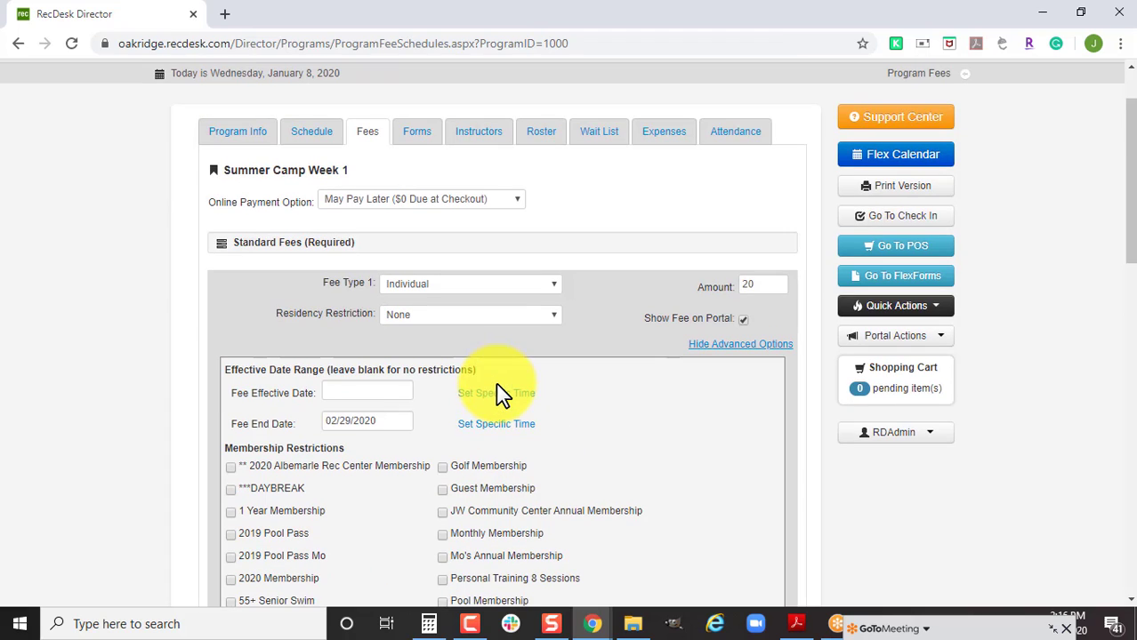
{"action": "left_click_drag", "start_coordinate": [368, 423], "coordinate": [294, 426]}
{"action": "key", "text": "BackSpace"}
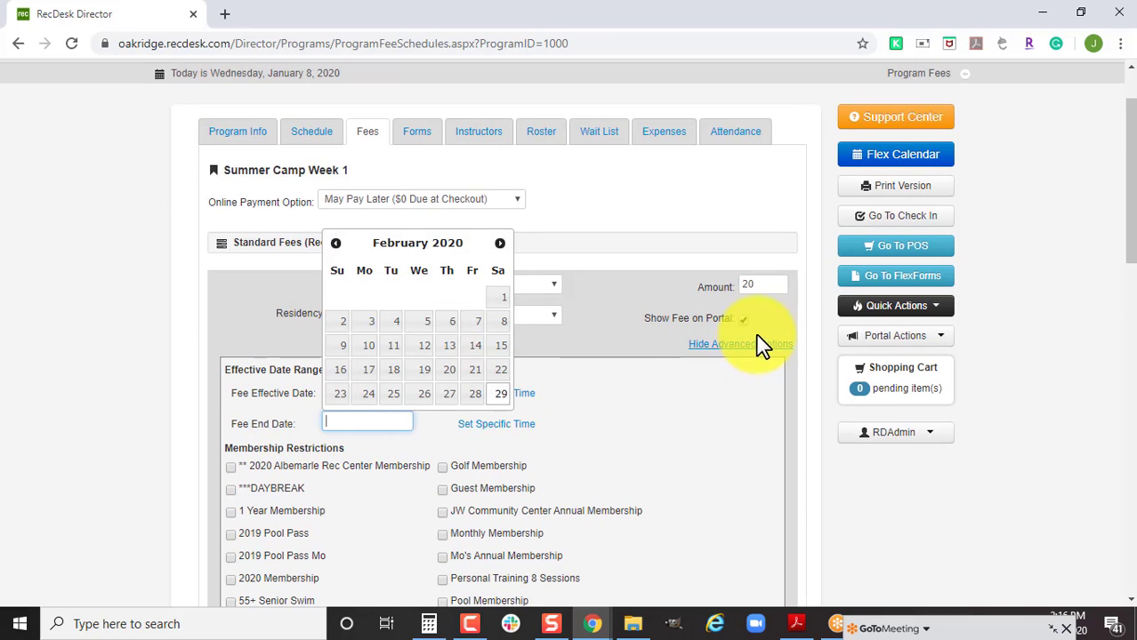
Hide the first fee's advanced options and set Fee Type 2 to None Selected.
{"action": "left_click", "coordinate": [758, 345]}
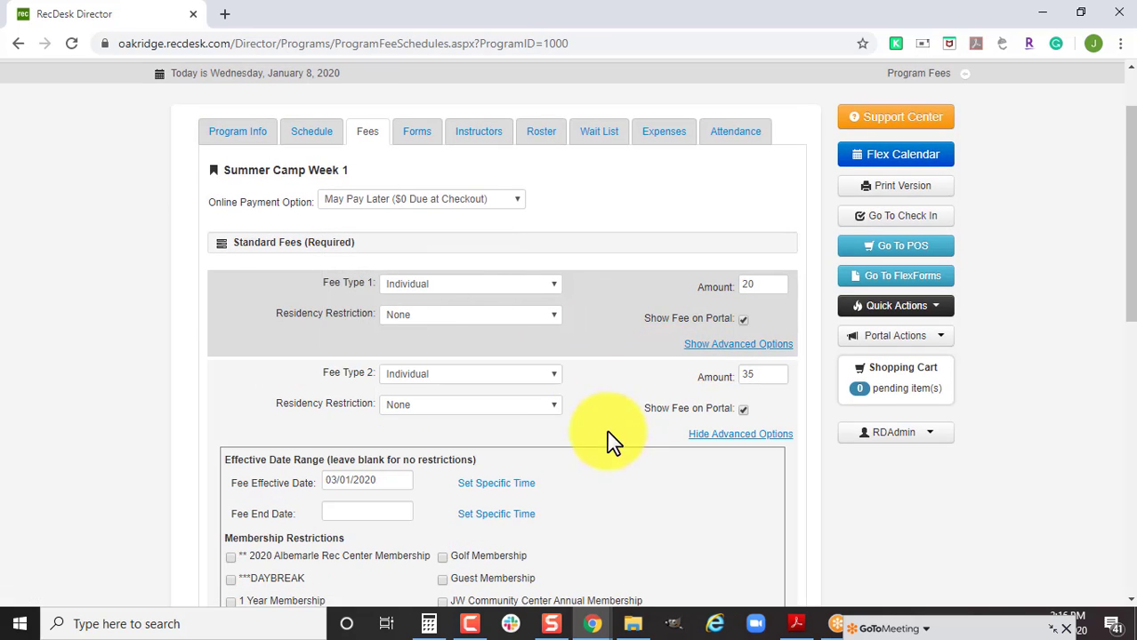
{"action": "left_click", "coordinate": [545, 374]}
{"action": "scroll", "coordinate": [498, 107], "scroll_direction": "up", "scroll_amount": 5}
{"action": "scroll", "coordinate": [498, 105], "scroll_direction": "up", "scroll_amount": 10}
{"action": "left_click", "coordinate": [484, 13]}
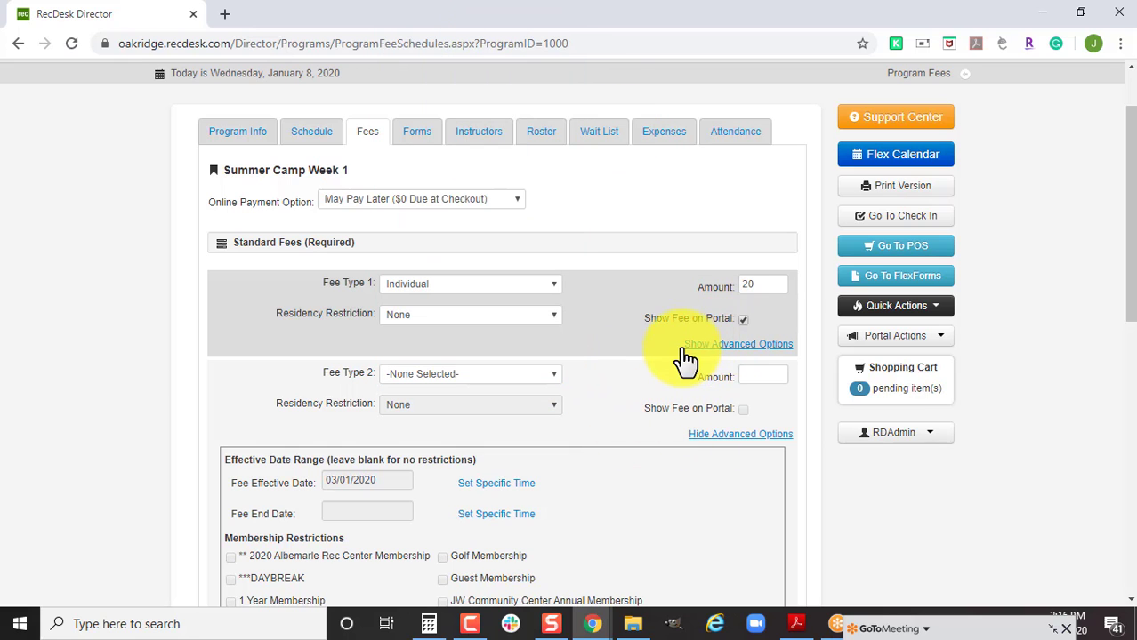
Clear the second fee's effective date and type, and set the first fee amount to 0.
{"action": "left_click", "coordinate": [564, 376]}
{"action": "left_click", "coordinate": [495, 271]}
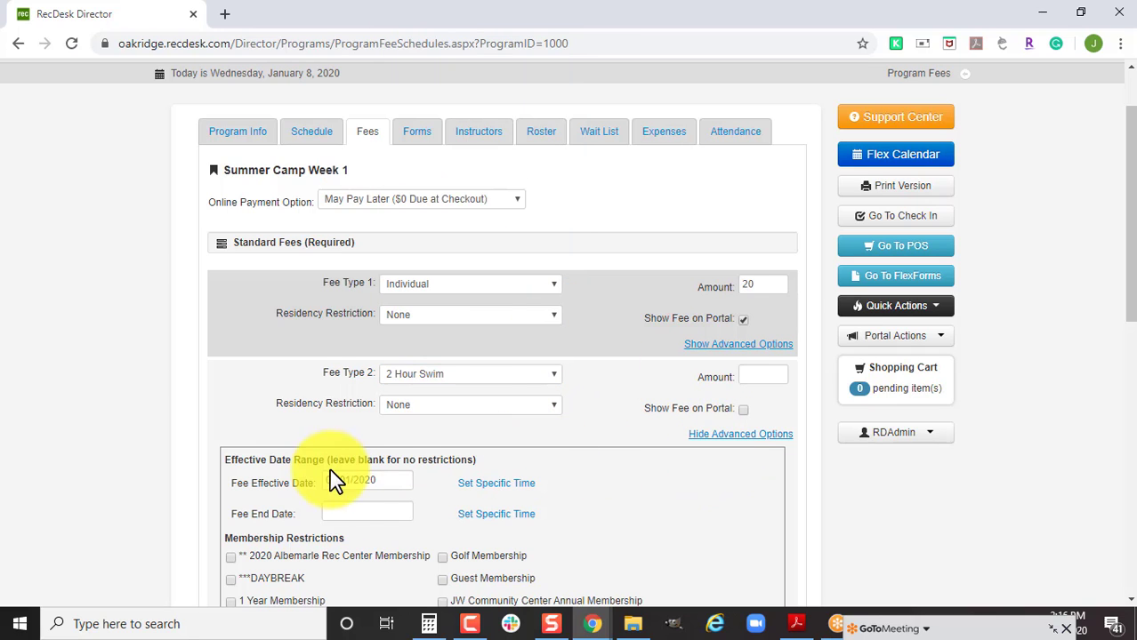
{"action": "left_click", "coordinate": [356, 480]}
{"action": "key", "text": "ctrl+a"}
{"action": "key", "text": "BackSpace"}
{"action": "left_click", "coordinate": [730, 436]}
{"action": "left_click", "coordinate": [533, 376]}
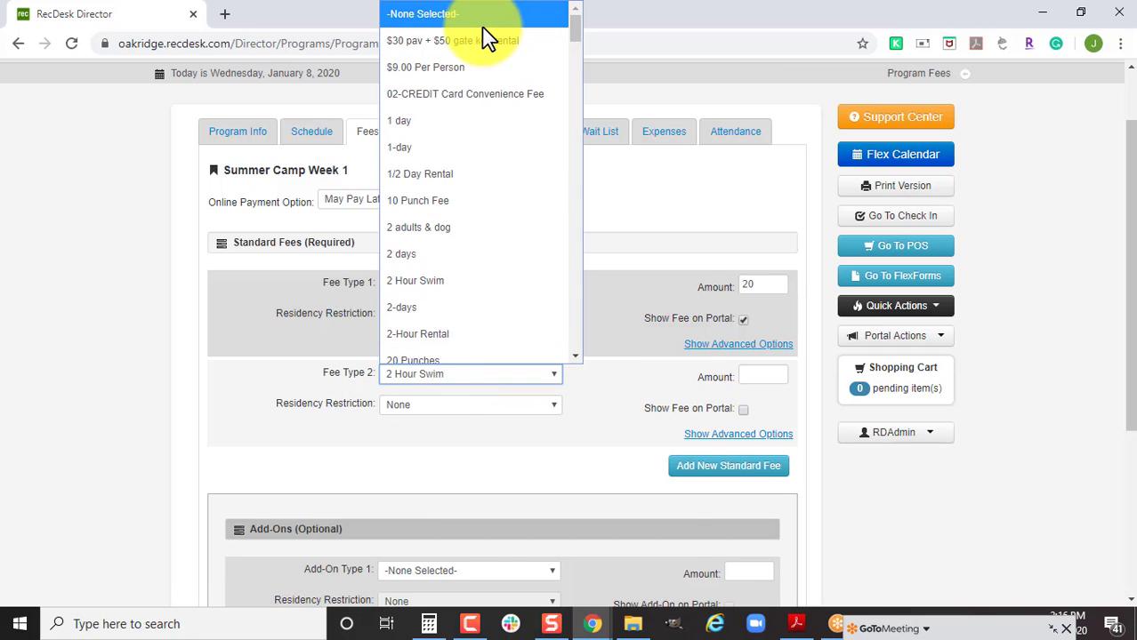
{"action": "left_click", "coordinate": [481, 24]}
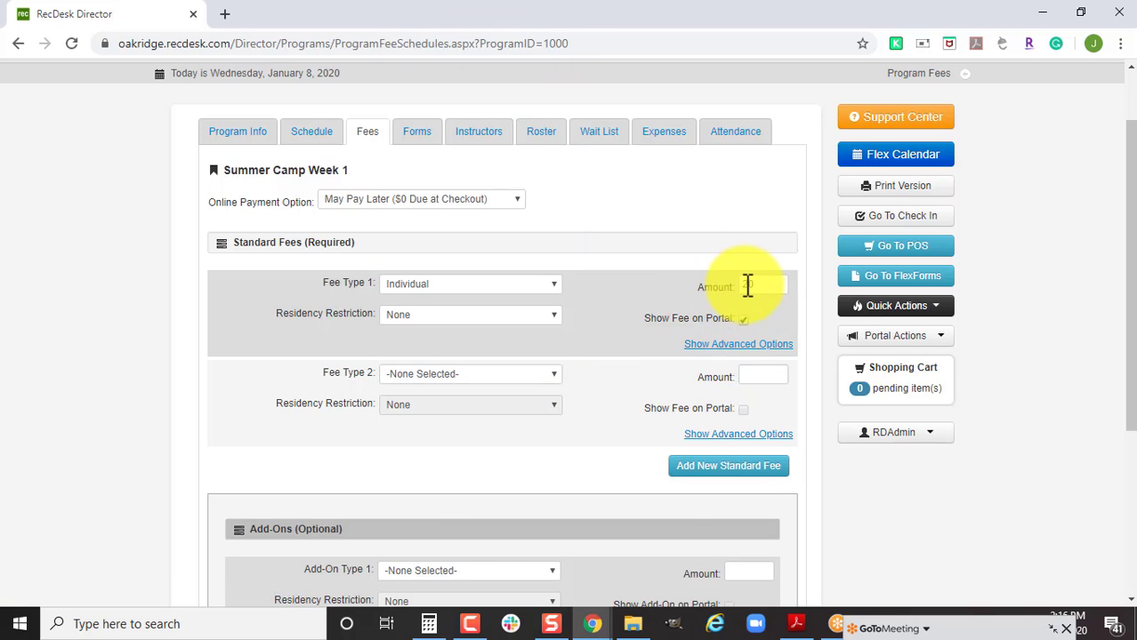
{"action": "left_click", "coordinate": [628, 332]}
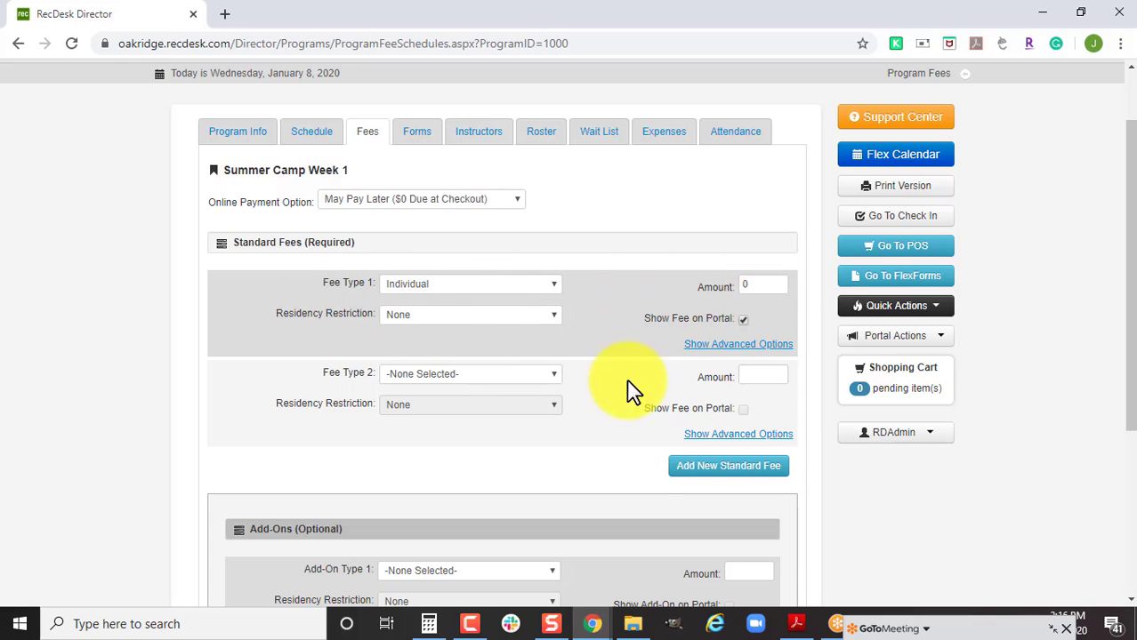
Add three more add-on rows and set the first two to 1. Monday and 2. Tuesday - 9a-3p.
{"action": "scroll", "coordinate": [590, 440], "scroll_direction": "down", "scroll_amount": 3}
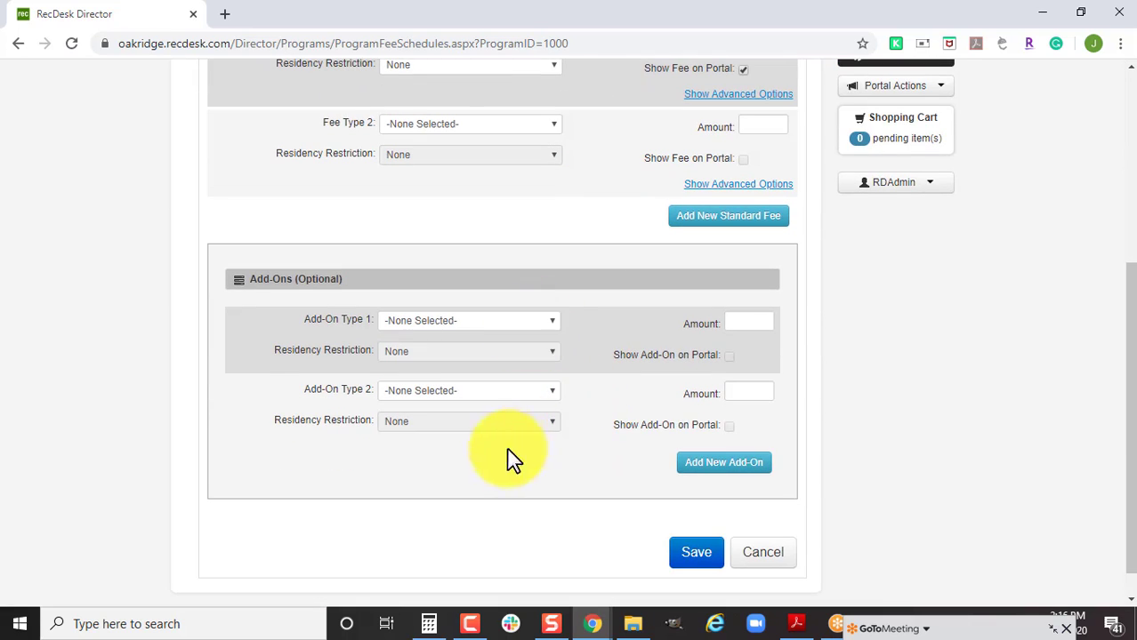
{"action": "left_click", "coordinate": [691, 472]}
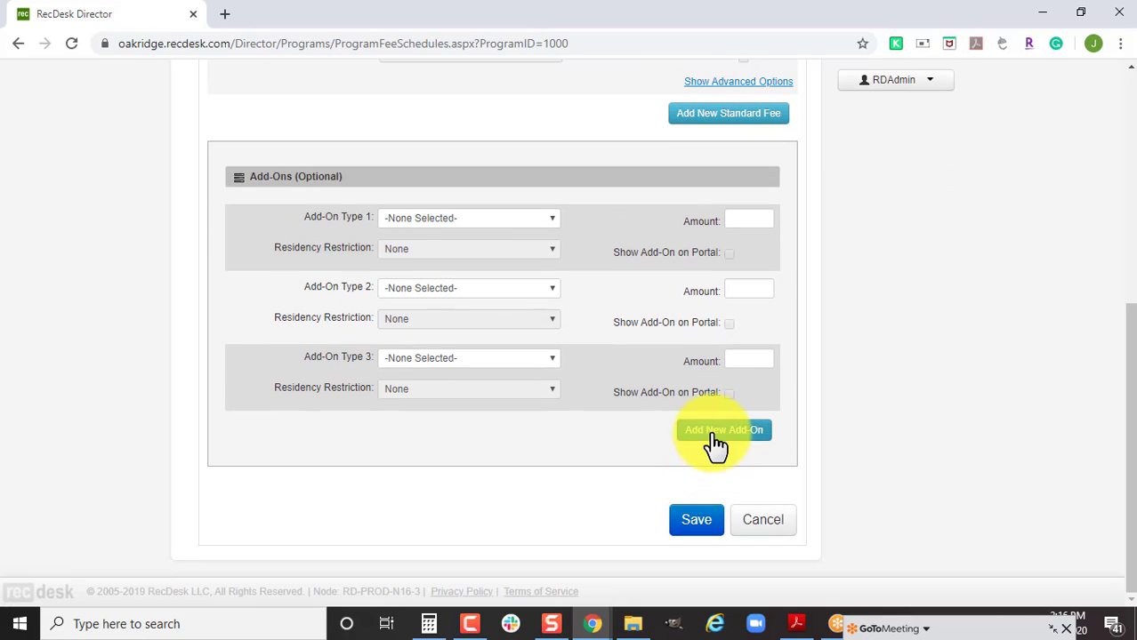
{"action": "left_click", "coordinate": [711, 434]}
{"action": "left_click", "coordinate": [716, 433]}
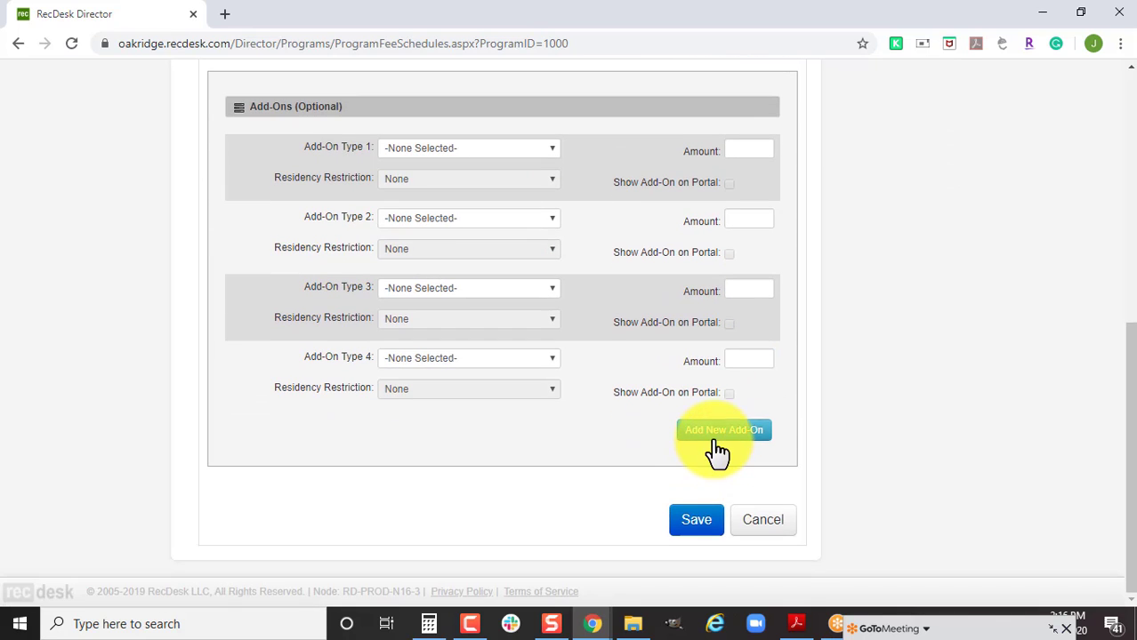
{"action": "left_click", "coordinate": [483, 151]}
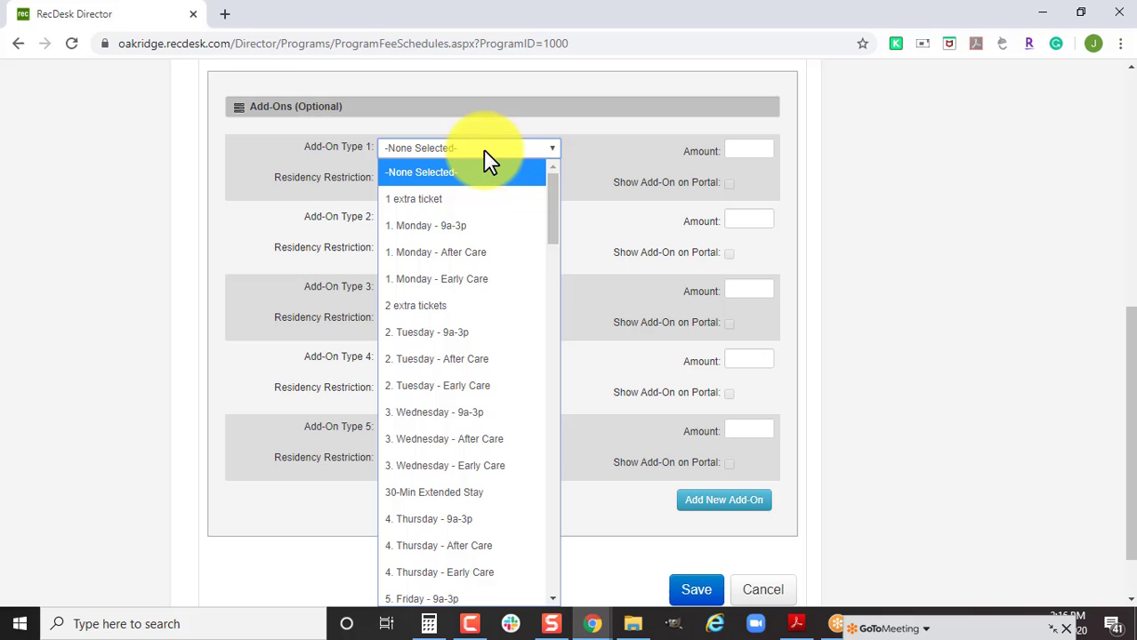
{"action": "left_click", "coordinate": [496, 226]}
{"action": "left_click", "coordinate": [485, 222]}
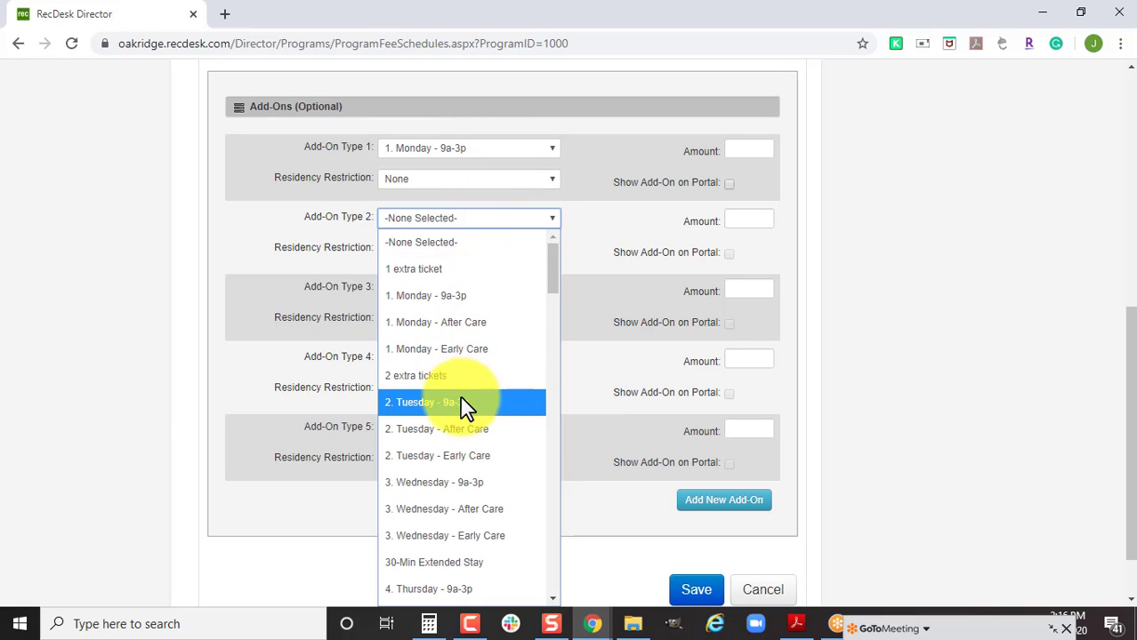
{"action": "left_click", "coordinate": [466, 409]}
Set add-ons three to five to 3. Wednesday, 4. Thursday and 5. Friday - 9a-3p.
{"action": "left_click", "coordinate": [477, 296]}
{"action": "scroll", "coordinate": [469, 525], "scroll_direction": "down", "scroll_amount": 2}
{"action": "left_click", "coordinate": [495, 374]}
{"action": "left_click", "coordinate": [482, 359]}
{"action": "scroll", "coordinate": [494, 299], "scroll_direction": "down", "scroll_amount": 2}
{"action": "left_click", "coordinate": [482, 196]}
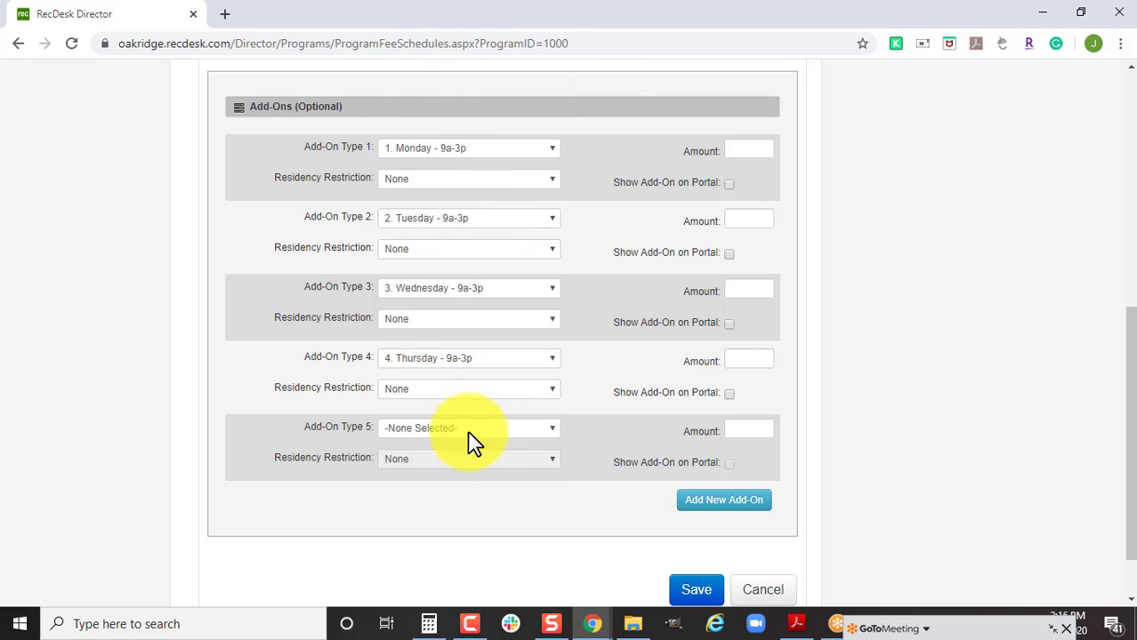
{"action": "left_click", "coordinate": [473, 429]}
{"action": "scroll", "coordinate": [496, 391], "scroll_direction": "down", "scroll_amount": 2}
{"action": "scroll", "coordinate": [495, 389], "scroll_direction": "down", "scroll_amount": 2}
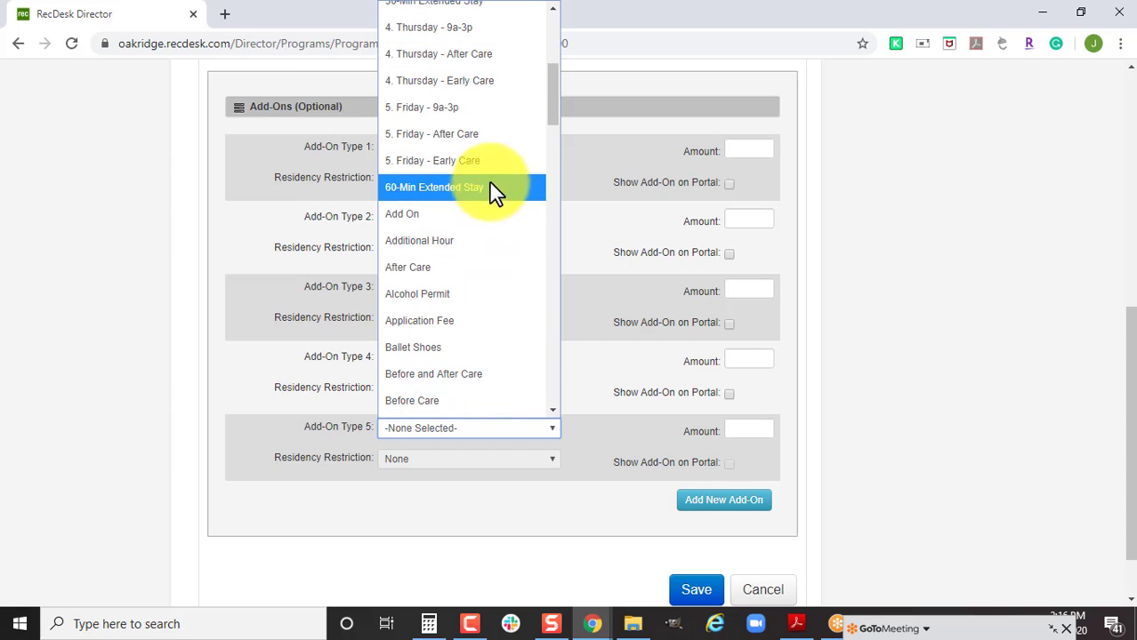
{"action": "left_click", "coordinate": [489, 114]}
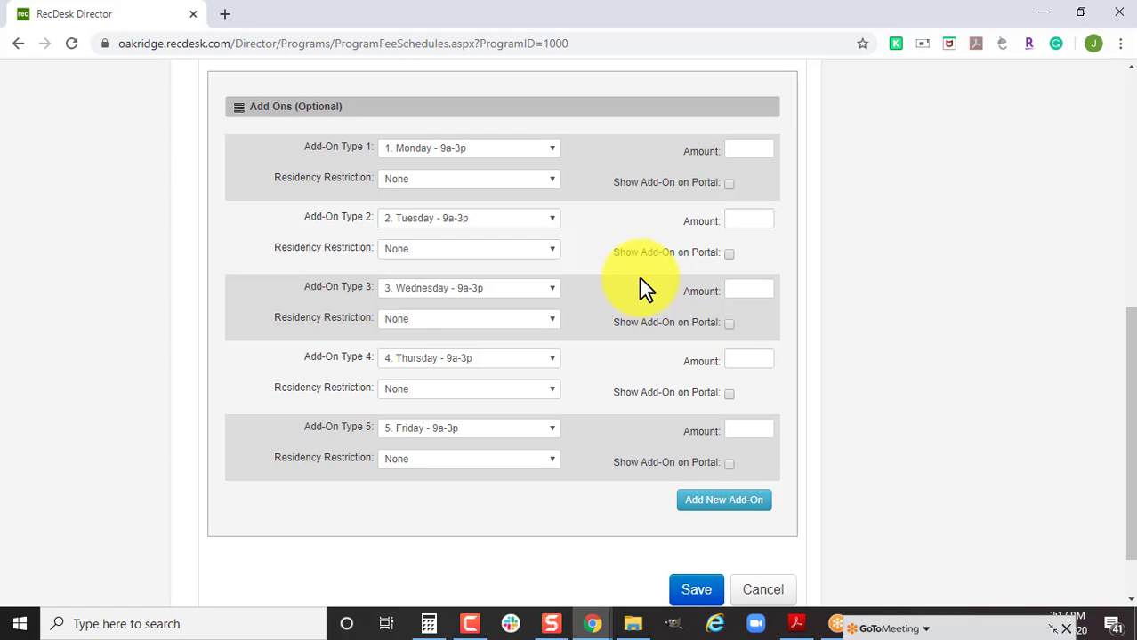
{"action": "left_click", "coordinate": [729, 184]}
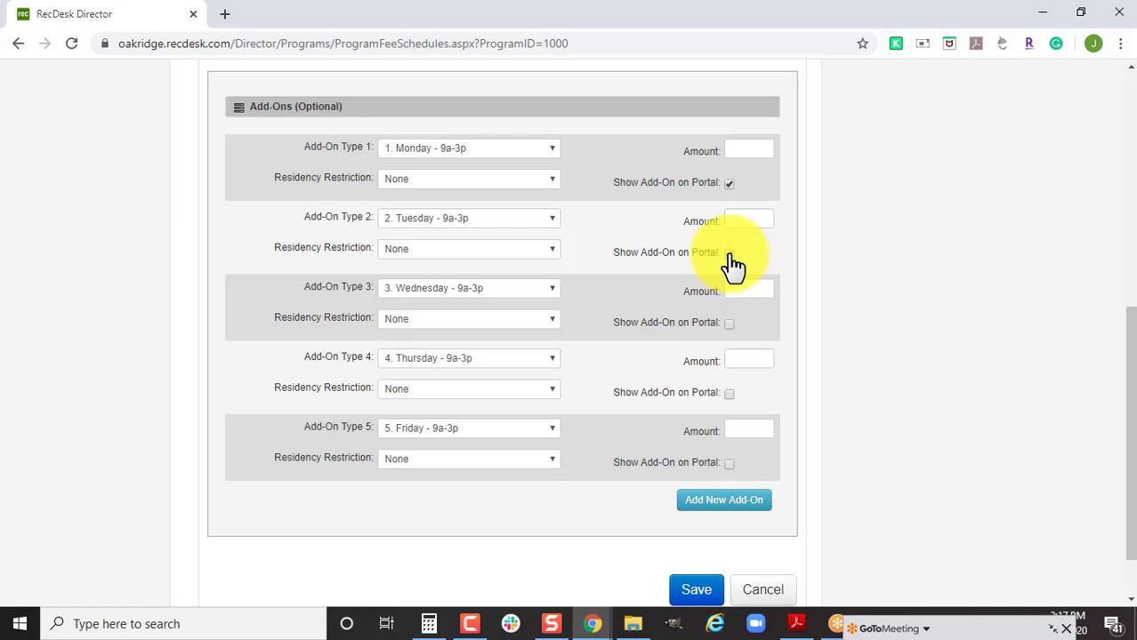
{"action": "left_click", "coordinate": [726, 184]}
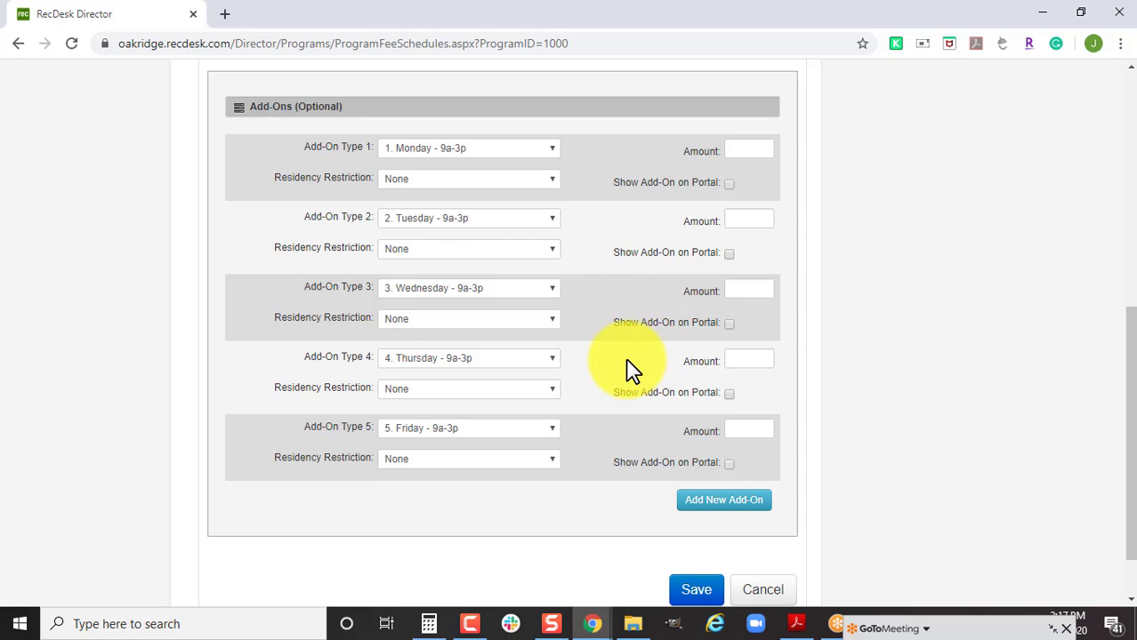
{"action": "scroll", "coordinate": [631, 369], "scroll_direction": "up", "scroll_amount": 3}
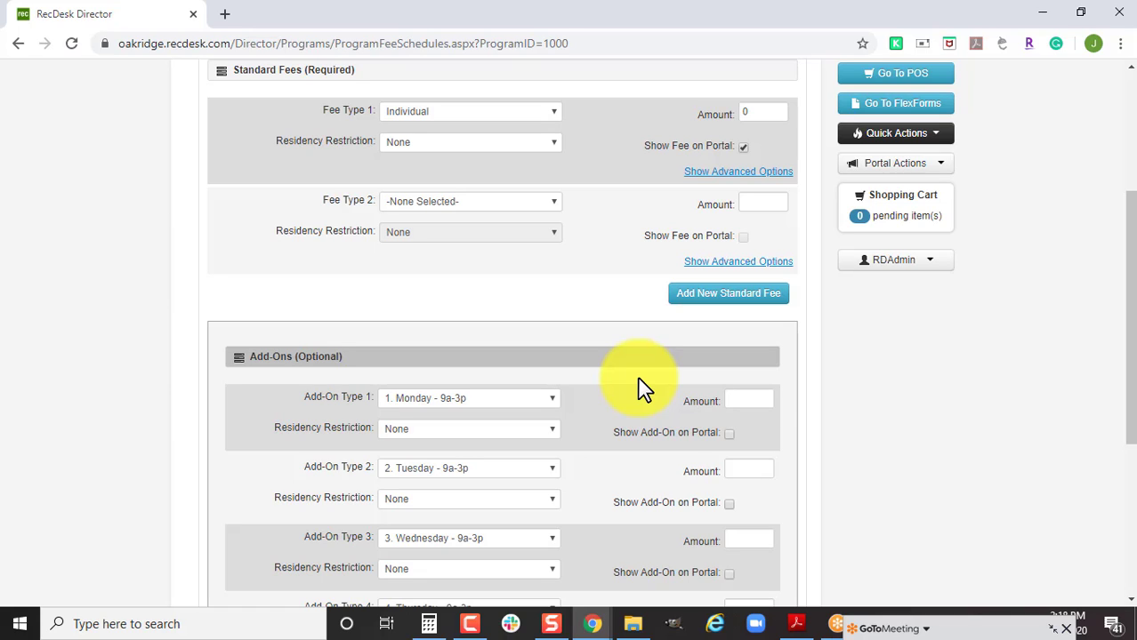
{"action": "scroll", "coordinate": [523, 372], "scroll_direction": "up", "scroll_amount": 1}
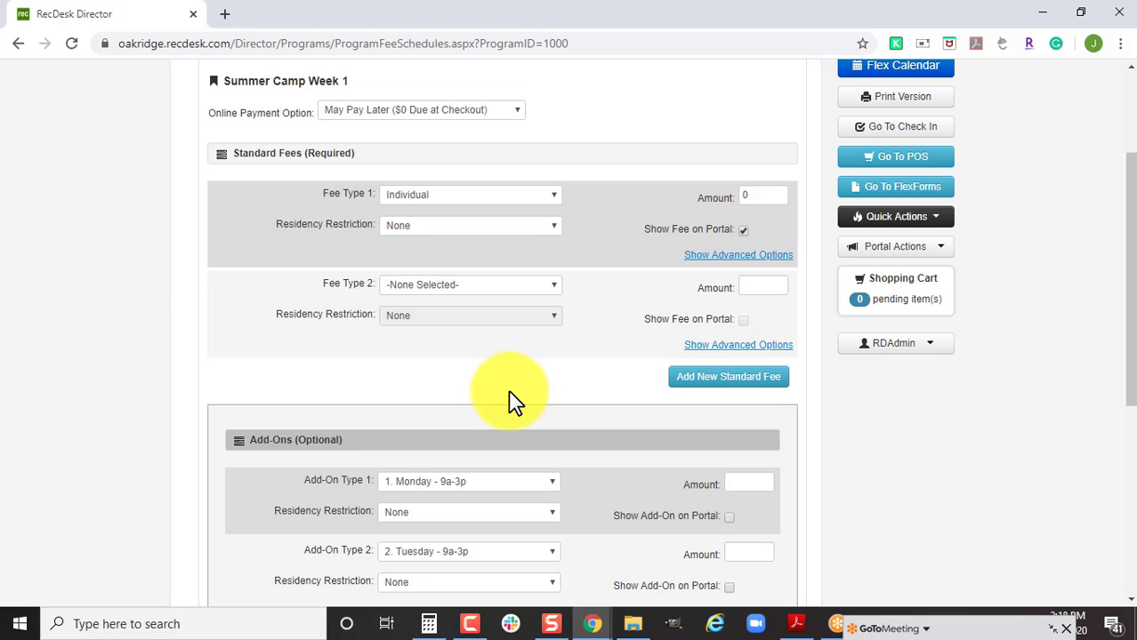
{"action": "scroll", "coordinate": [472, 383], "scroll_direction": "up", "scroll_amount": 1}
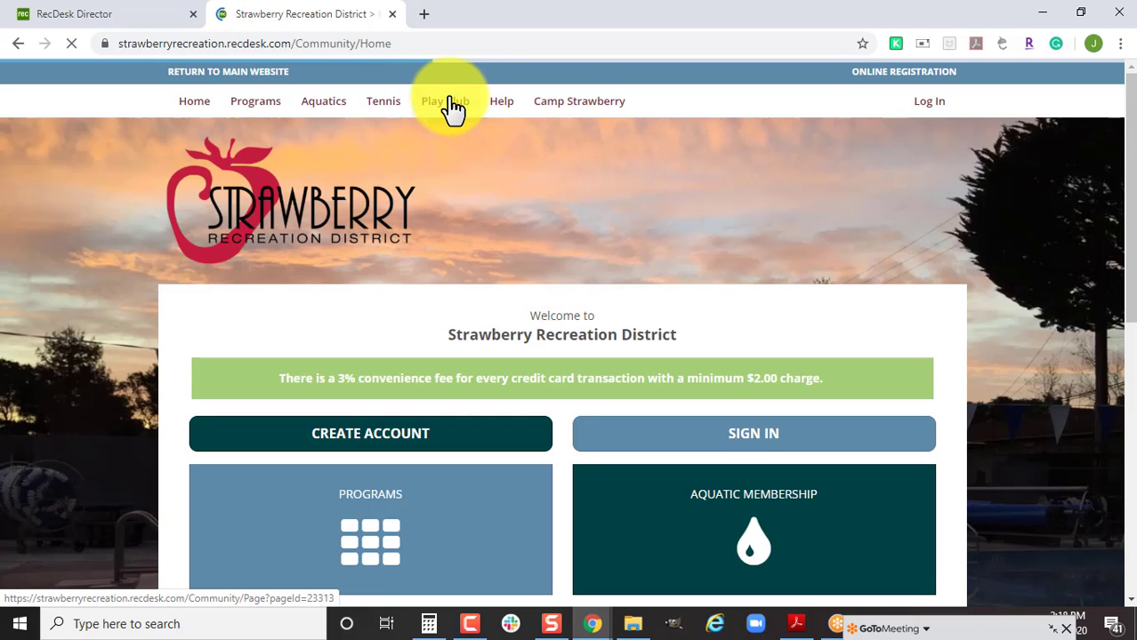
Reserve Play Club Drop In for January 8, 2020 and expand the 1:15 PM slot showing $14.00.
{"action": "mouse_move", "coordinate": [452, 106]}
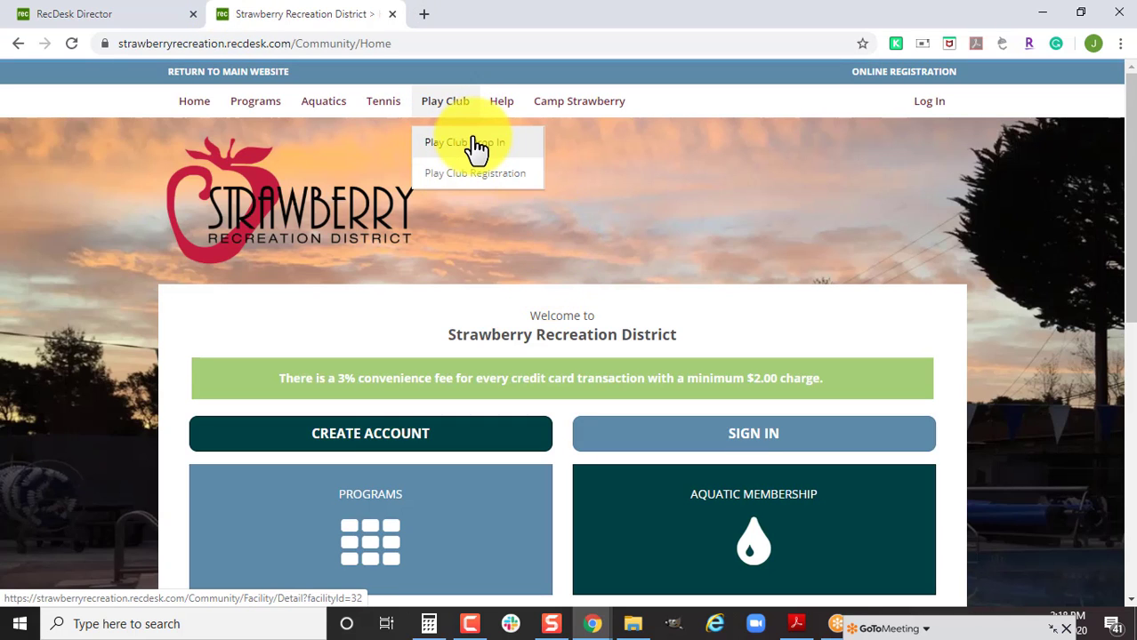
{"action": "left_click", "coordinate": [476, 142]}
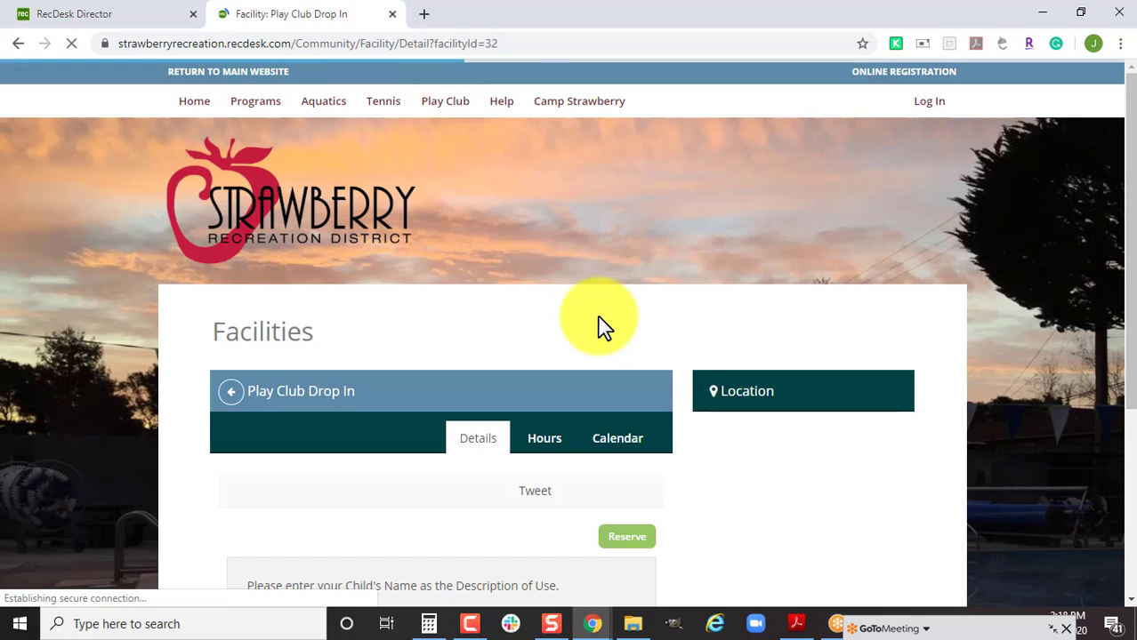
{"action": "scroll", "coordinate": [536, 378], "scroll_direction": "down", "scroll_amount": 2}
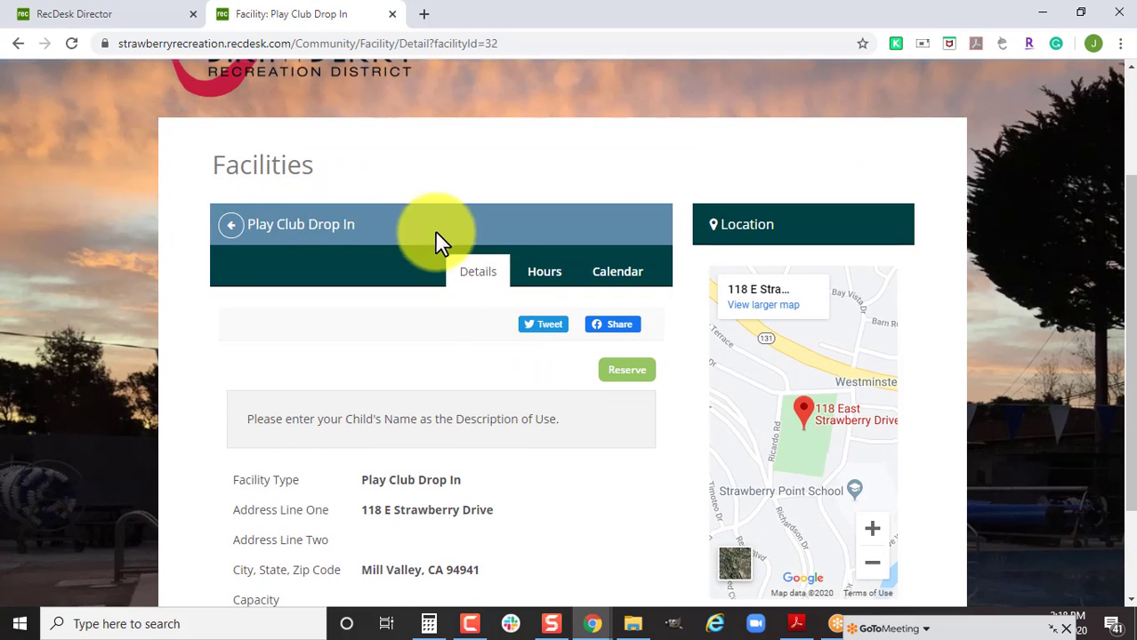
{"action": "scroll", "coordinate": [500, 355], "scroll_direction": "down", "scroll_amount": 1}
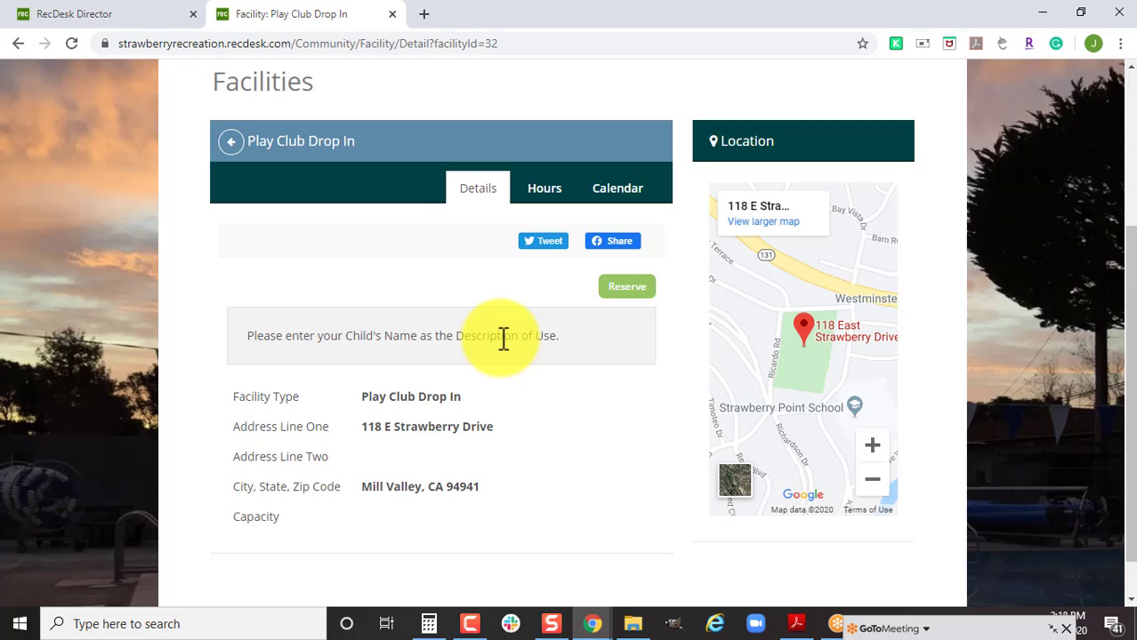
{"action": "left_click", "coordinate": [614, 289]}
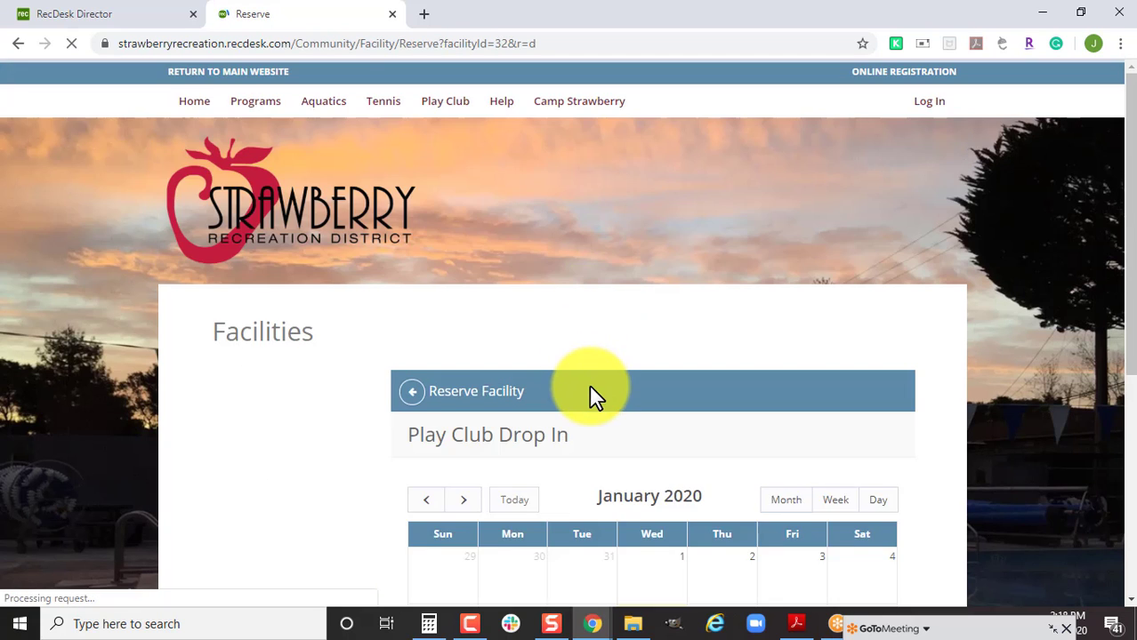
{"action": "scroll", "coordinate": [589, 385], "scroll_direction": "down", "scroll_amount": 3}
{"action": "left_click", "coordinate": [649, 382]}
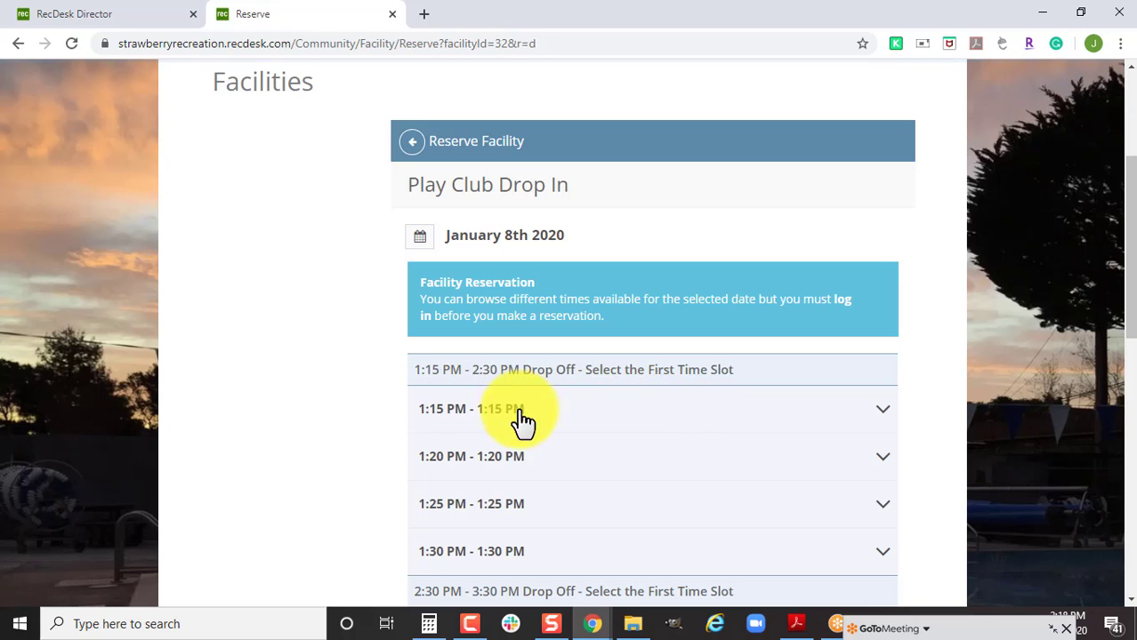
{"action": "left_click", "coordinate": [652, 420]}
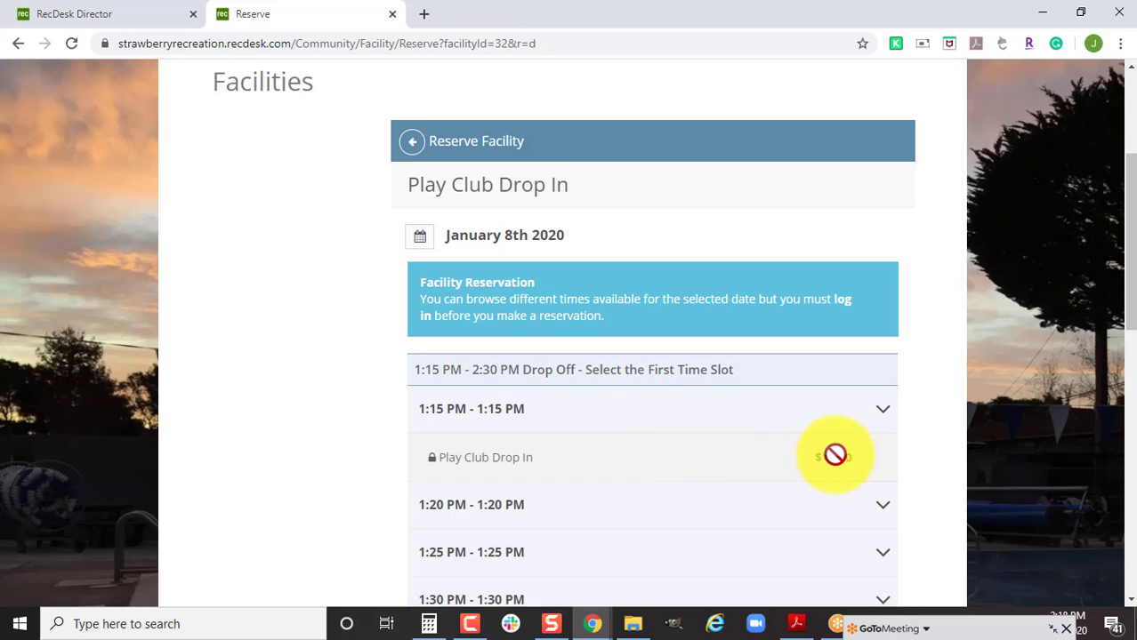
{"action": "scroll", "coordinate": [823, 458], "scroll_direction": "down", "scroll_amount": 1}
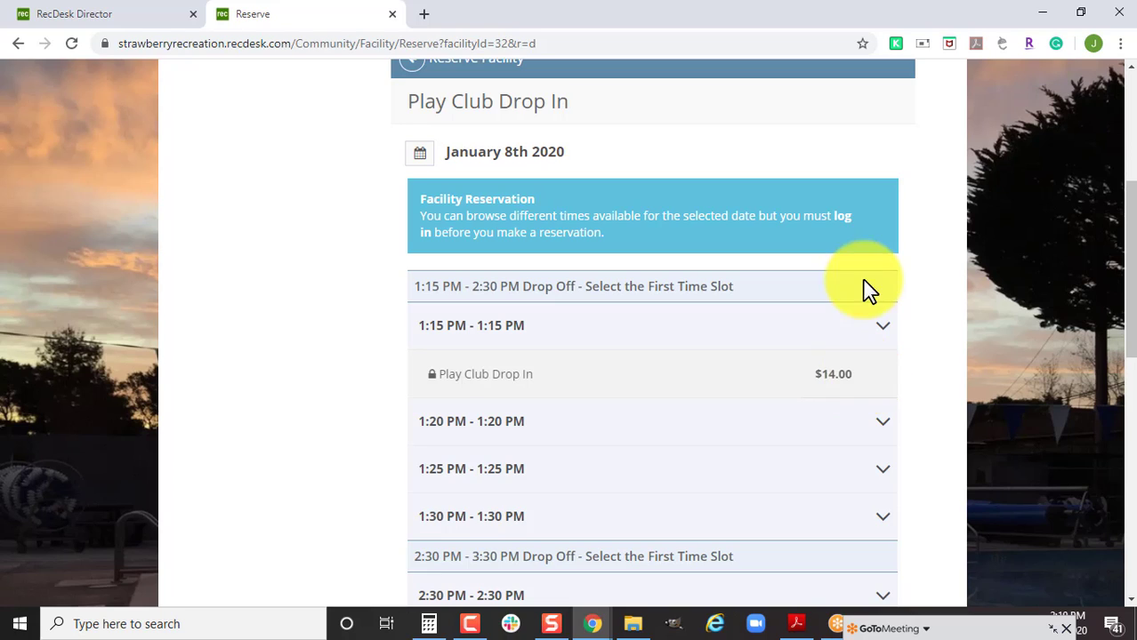
Back on Summer Camp Week 1 fees, give the Monday add-on amount 10 and show it on the portal.
{"action": "left_click", "coordinate": [56, 13]}
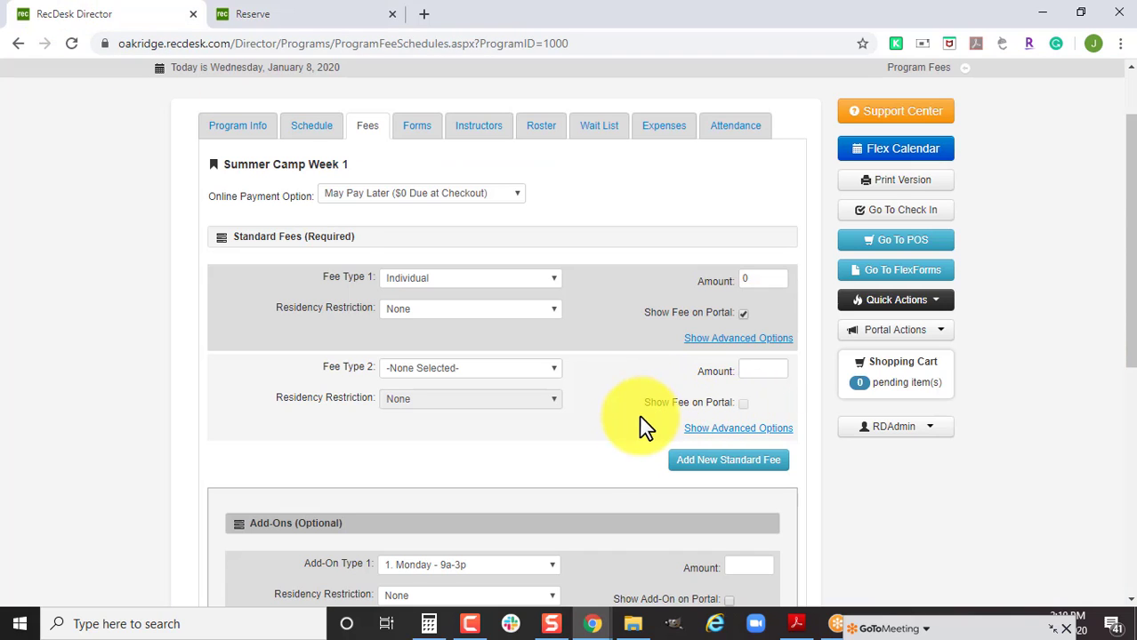
{"action": "scroll", "coordinate": [641, 427], "scroll_direction": "down", "scroll_amount": 4}
{"action": "scroll", "coordinate": [676, 498], "scroll_direction": "down", "scroll_amount": 1}
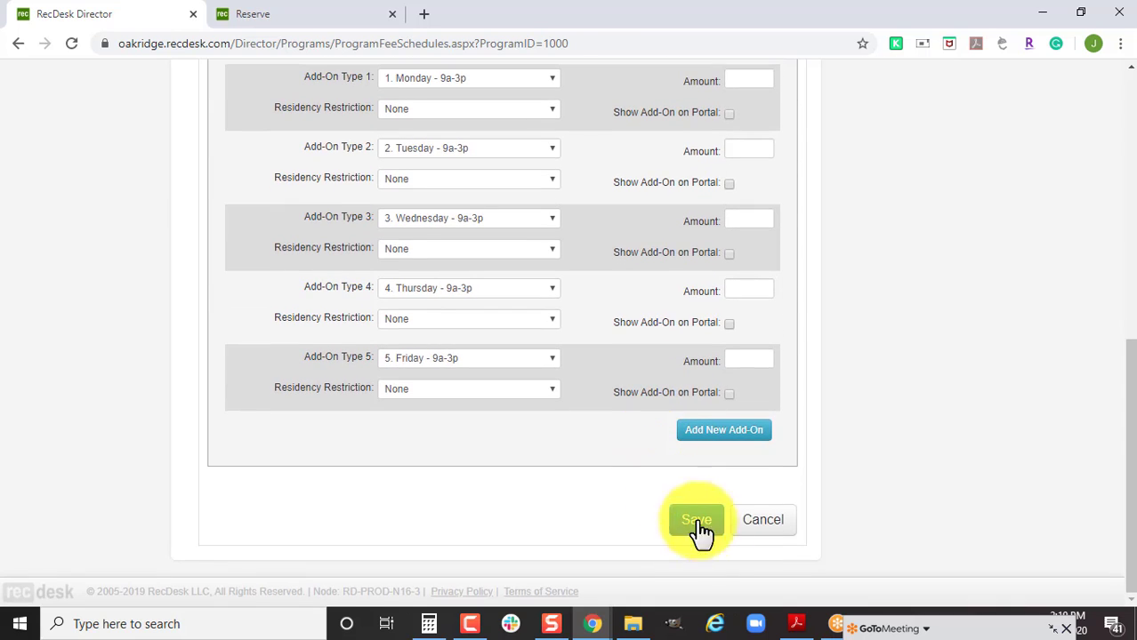
{"action": "scroll", "coordinate": [708, 481], "scroll_direction": "up", "scroll_amount": 3}
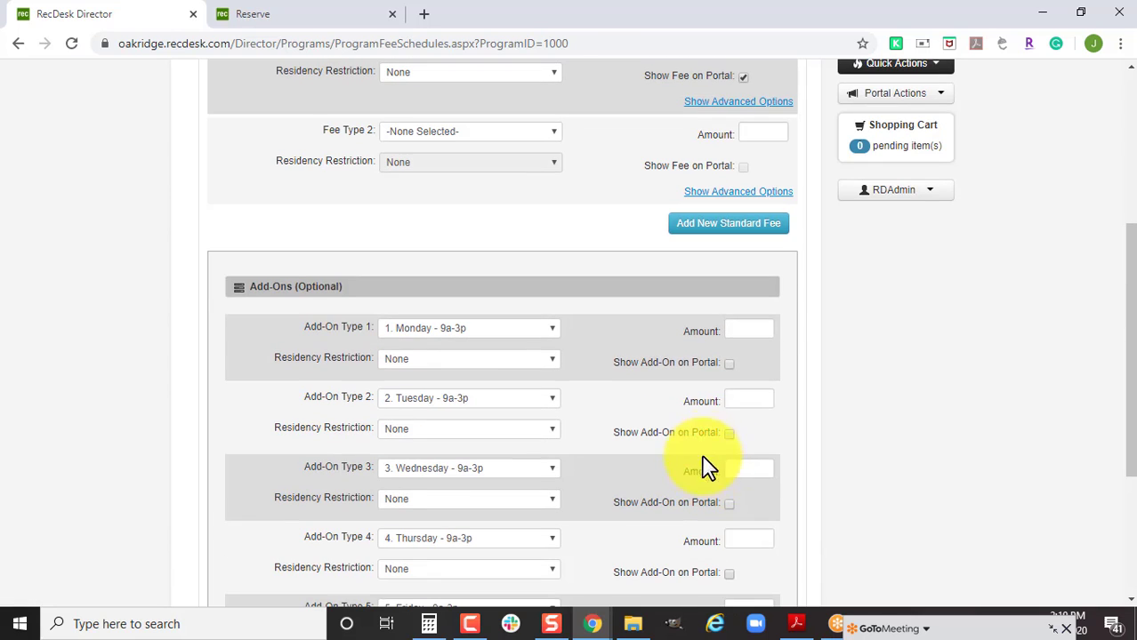
{"action": "left_click", "coordinate": [759, 328]}
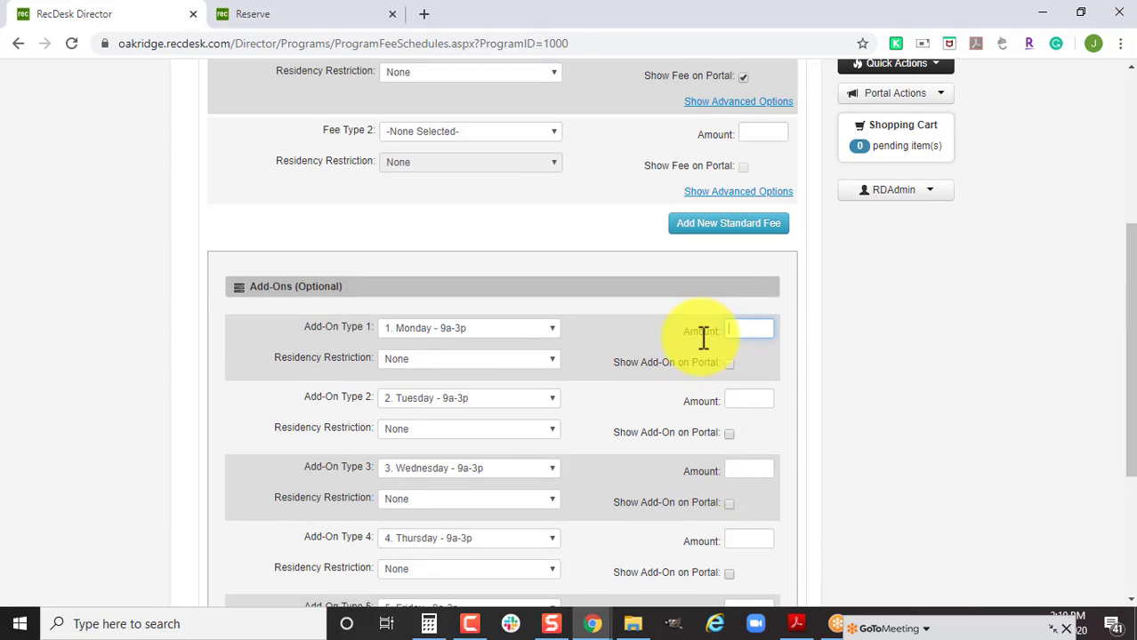
{"action": "type", "text": "10"}
{"action": "scroll", "coordinate": [712, 329], "scroll_direction": "down", "scroll_amount": 2}
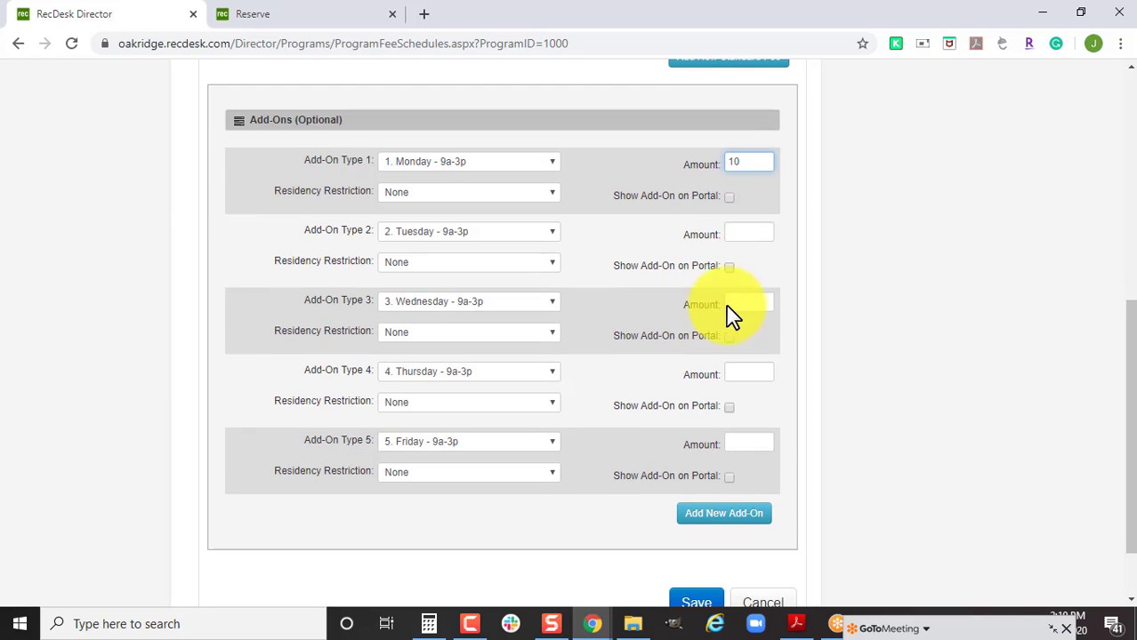
{"action": "left_click", "coordinate": [729, 198]}
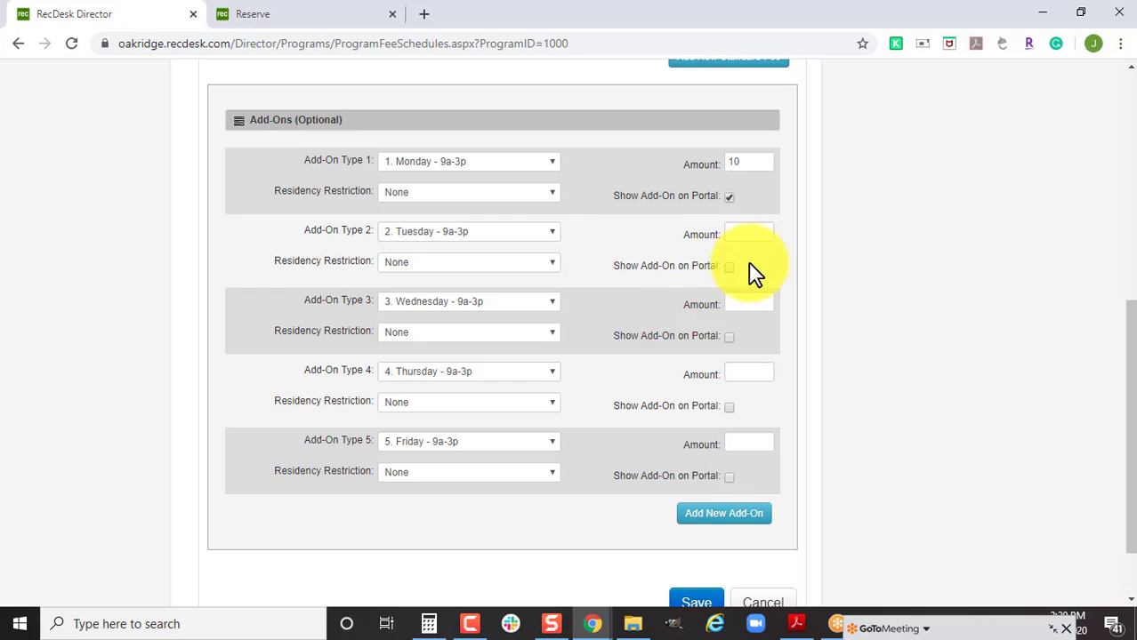
Set the second add-on type to Sibling Discount.
{"action": "left_click", "coordinate": [496, 233]}
{"action": "key", "text": "s"}
{"action": "key", "text": "i"}
{"action": "left_click", "coordinate": [489, 234]}
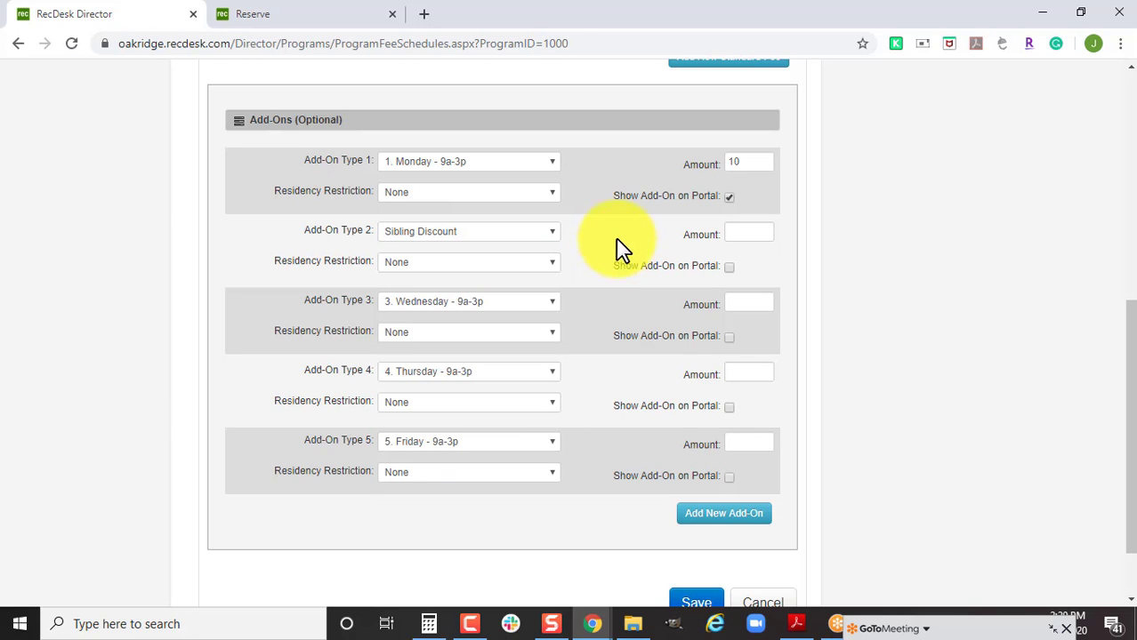
Clear add-on types five, four, three and two to None Selected.
{"action": "left_click", "coordinate": [521, 441]}
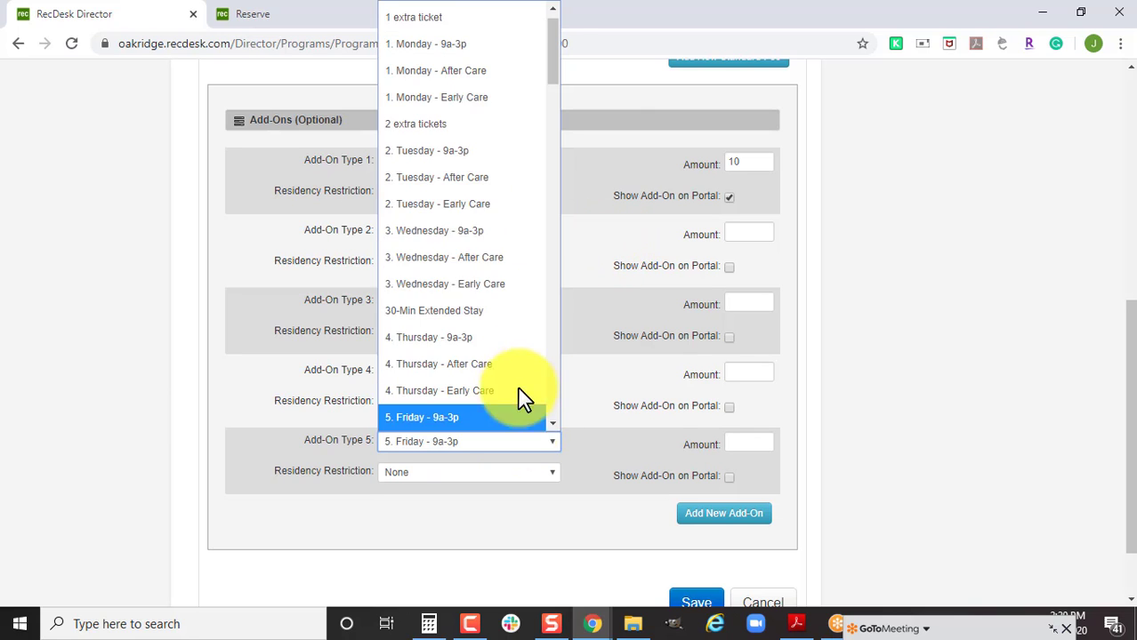
{"action": "left_click", "coordinate": [476, 22]}
{"action": "left_click", "coordinate": [465, 380]}
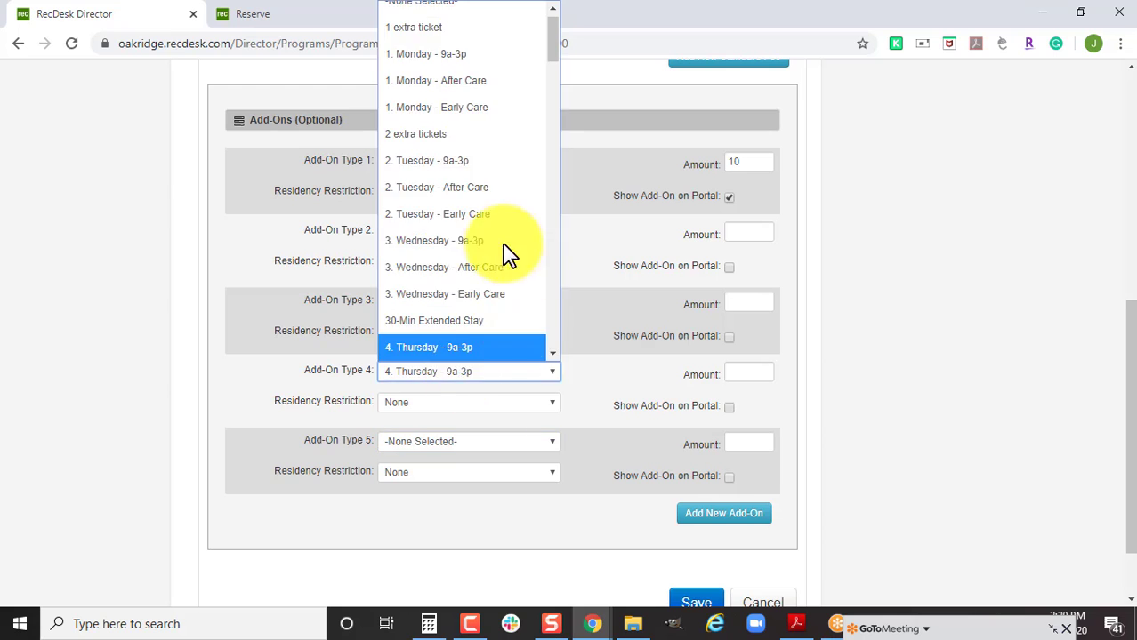
{"action": "left_click", "coordinate": [500, 241]}
{"action": "scroll", "coordinate": [458, 290], "scroll_direction": "up", "scroll_amount": 10}
{"action": "scroll", "coordinate": [458, 289], "scroll_direction": "down", "scroll_amount": 10}
{"action": "left_click", "coordinate": [470, 367]}
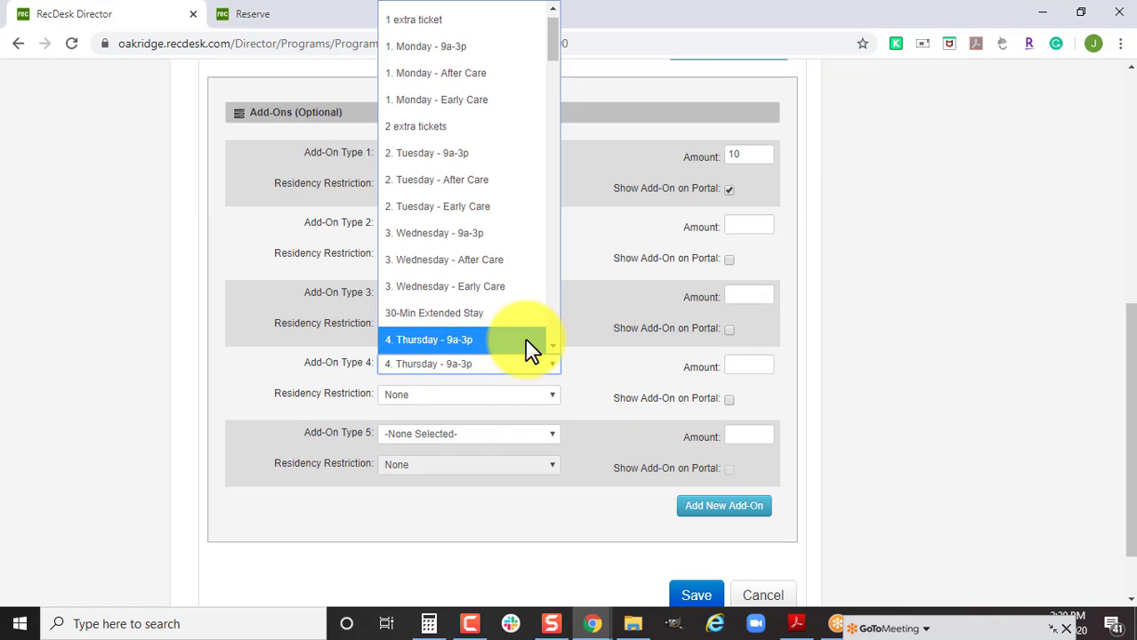
{"action": "scroll", "coordinate": [484, 76], "scroll_direction": "up", "scroll_amount": 1}
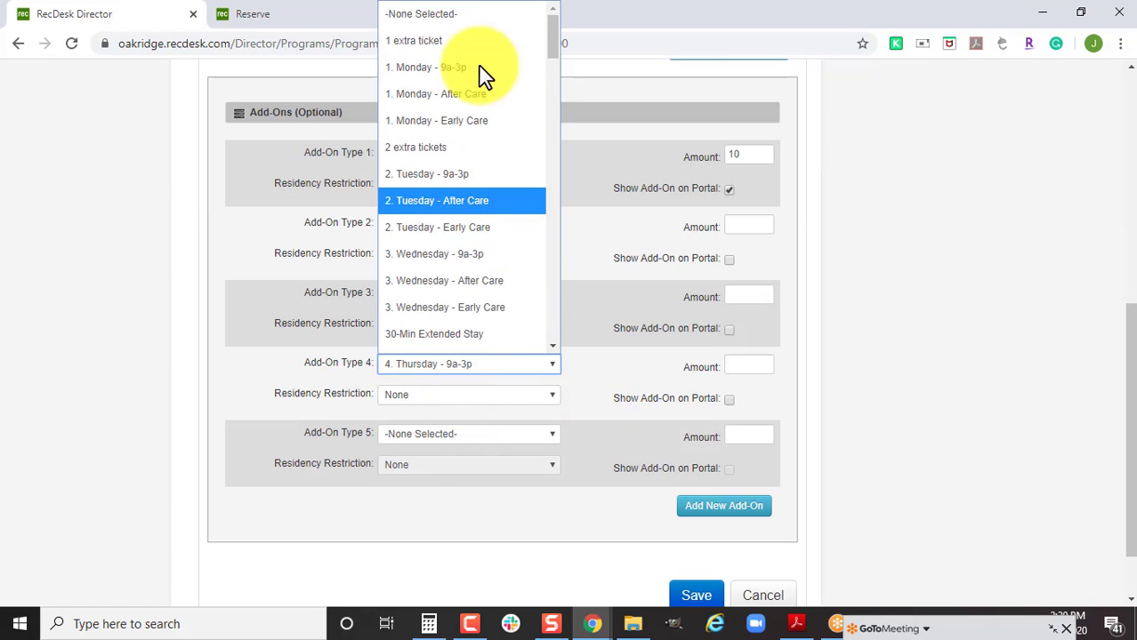
{"action": "left_click", "coordinate": [488, 18]}
{"action": "left_click", "coordinate": [496, 297]}
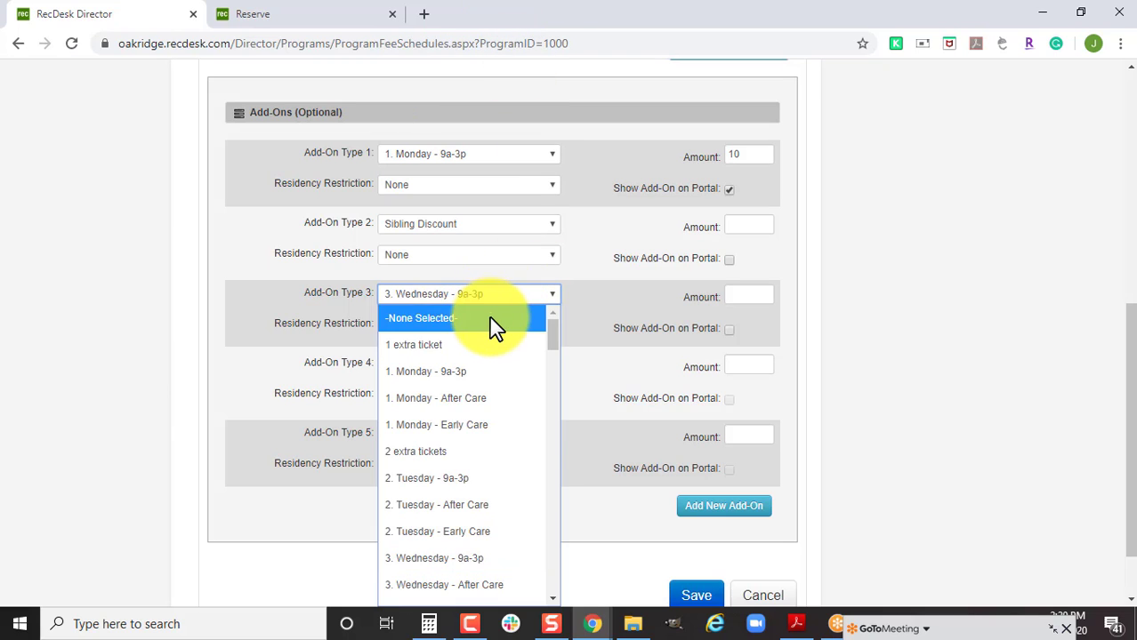
{"action": "left_click", "coordinate": [494, 318]}
{"action": "left_click", "coordinate": [511, 221]}
{"action": "scroll", "coordinate": [499, 256], "scroll_direction": "up", "scroll_amount": 10}
{"action": "left_click", "coordinate": [498, 260]}
Make the first add-on a -10 Sibling Discount and set the Individual fee amount to 50.
{"action": "left_click", "coordinate": [525, 157]}
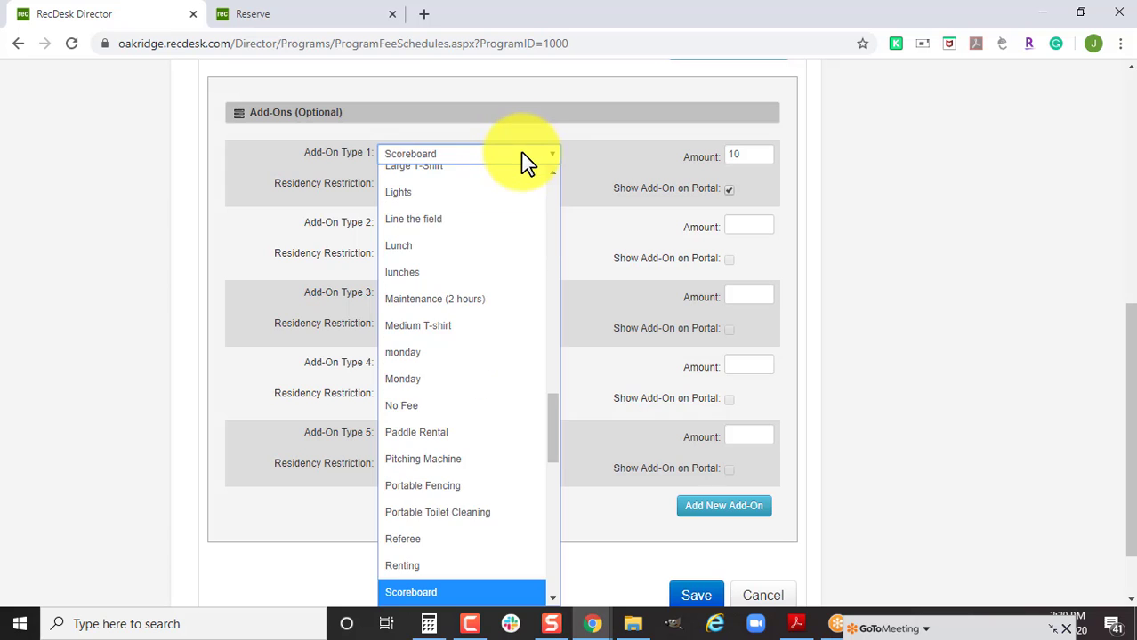
{"action": "key", "text": "Down"}
{"action": "left_click", "coordinate": [523, 163]}
{"action": "scroll", "coordinate": [623, 338], "scroll_direction": "up", "scroll_amount": 3}
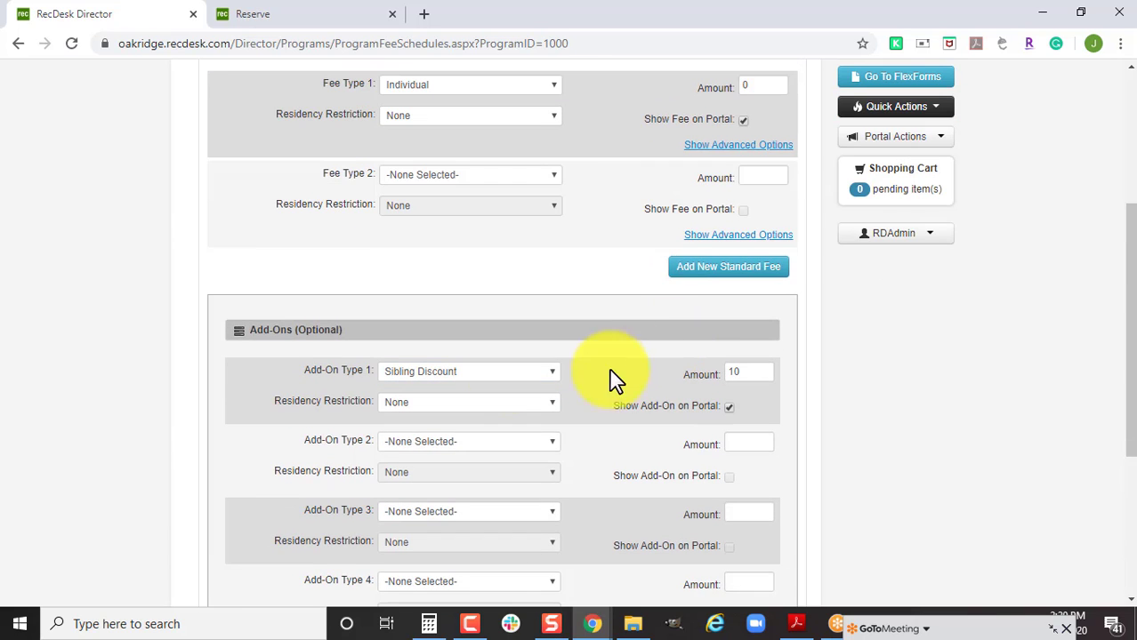
{"action": "scroll", "coordinate": [637, 401], "scroll_direction": "up", "scroll_amount": 1}
{"action": "double_click", "coordinate": [752, 169]}
{"action": "type", "text": "50"}
{"action": "left_click_drag", "start_coordinate": [758, 456], "coordinate": [705, 461]}
{"action": "type", "text": "-10"}
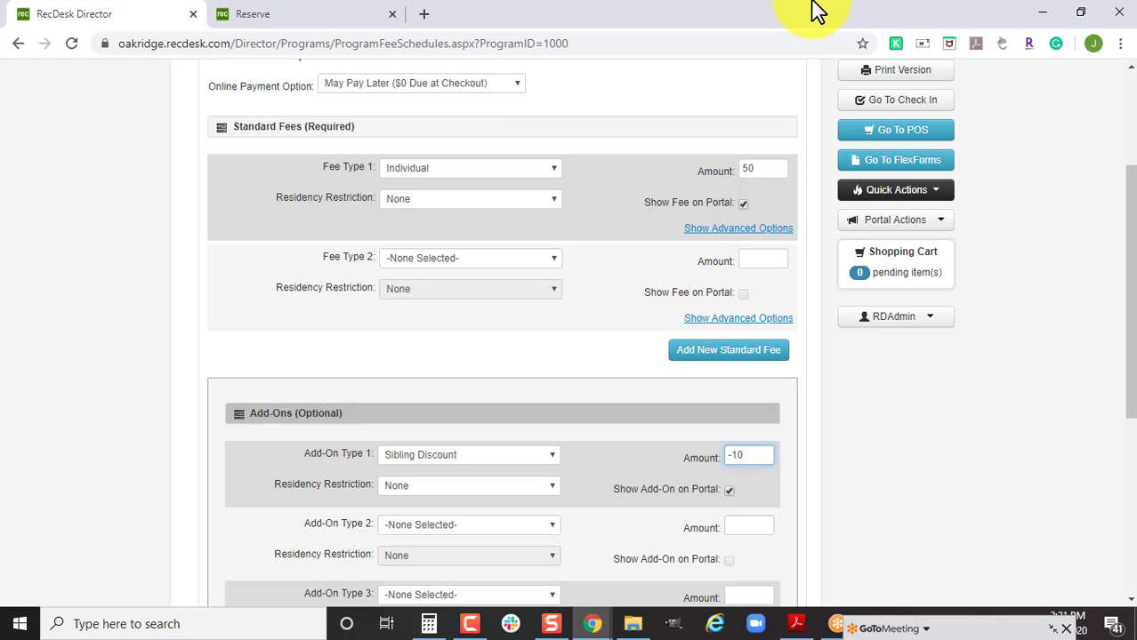
{"action": "left_click", "coordinate": [507, 459]}
{"action": "scroll", "coordinate": [478, 285], "scroll_direction": "up", "scroll_amount": 3}
{"action": "scroll", "coordinate": [478, 285], "scroll_direction": "up", "scroll_amount": 10}
Remove the Sibling Discount add-on and change Fee Type 1 to First Participant.
{"action": "left_click", "coordinate": [407, 8]}
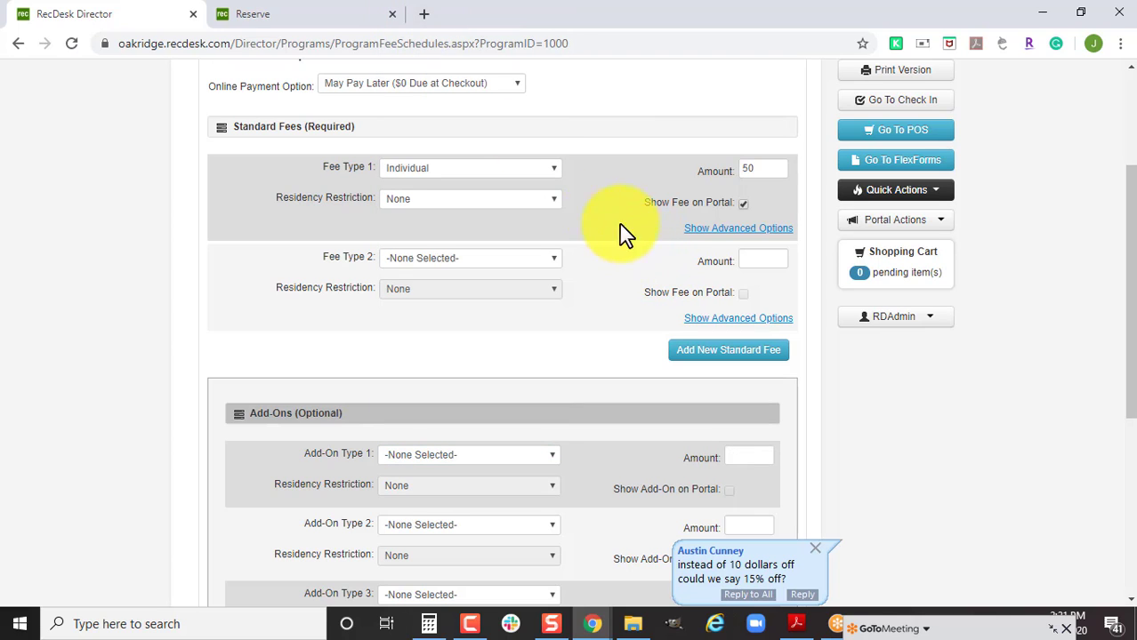
{"action": "left_click", "coordinate": [539, 178]}
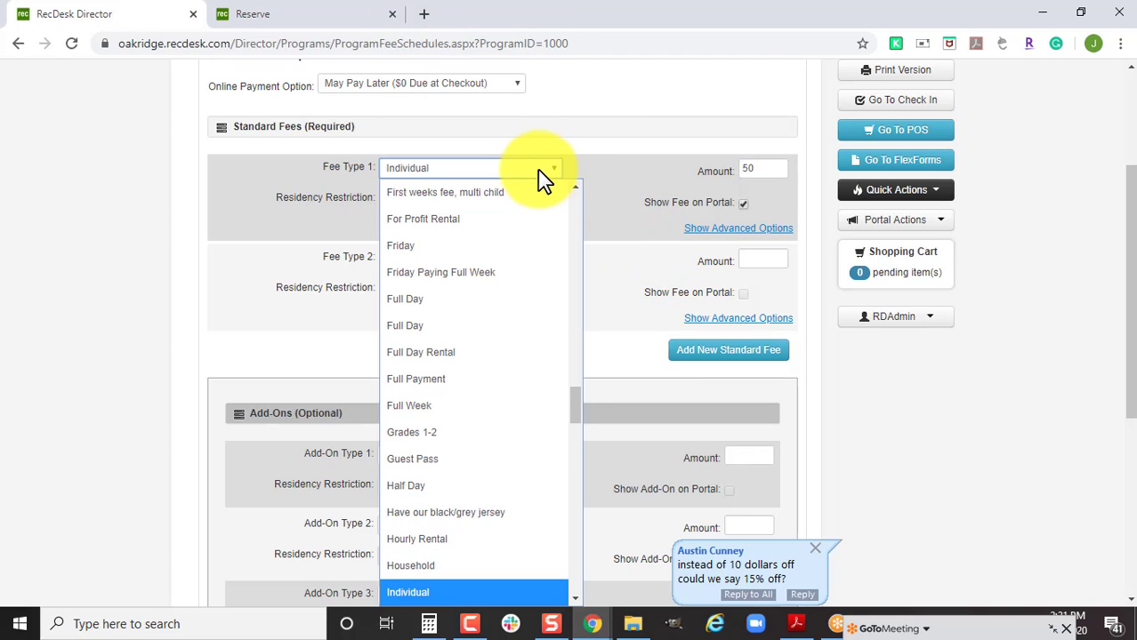
{"action": "key", "text": "f"}
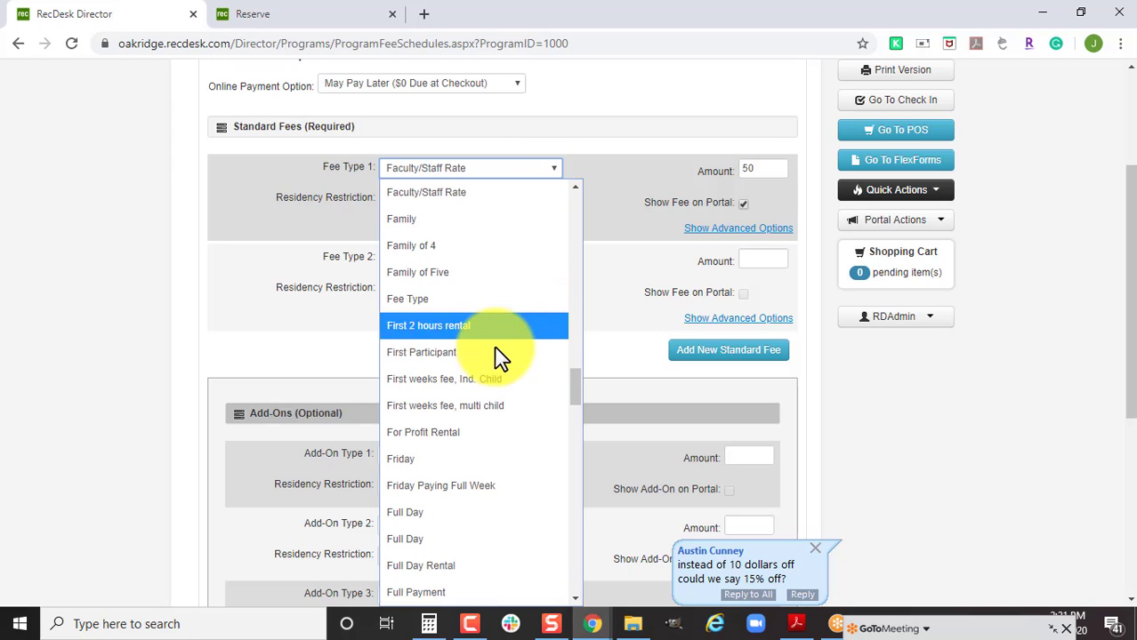
{"action": "left_click", "coordinate": [500, 354]}
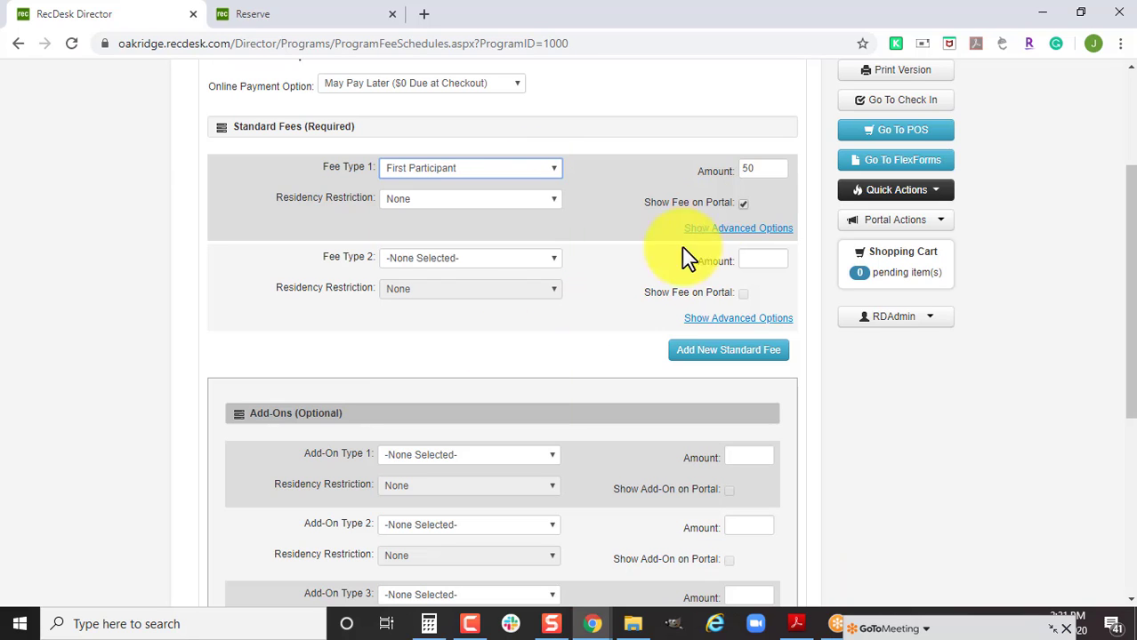
Add a 40 Additional Participant fee shown on the portal and save the fees.
{"action": "left_click", "coordinate": [547, 262]}
{"action": "key", "text": "a"}
{"action": "key", "text": "Return"}
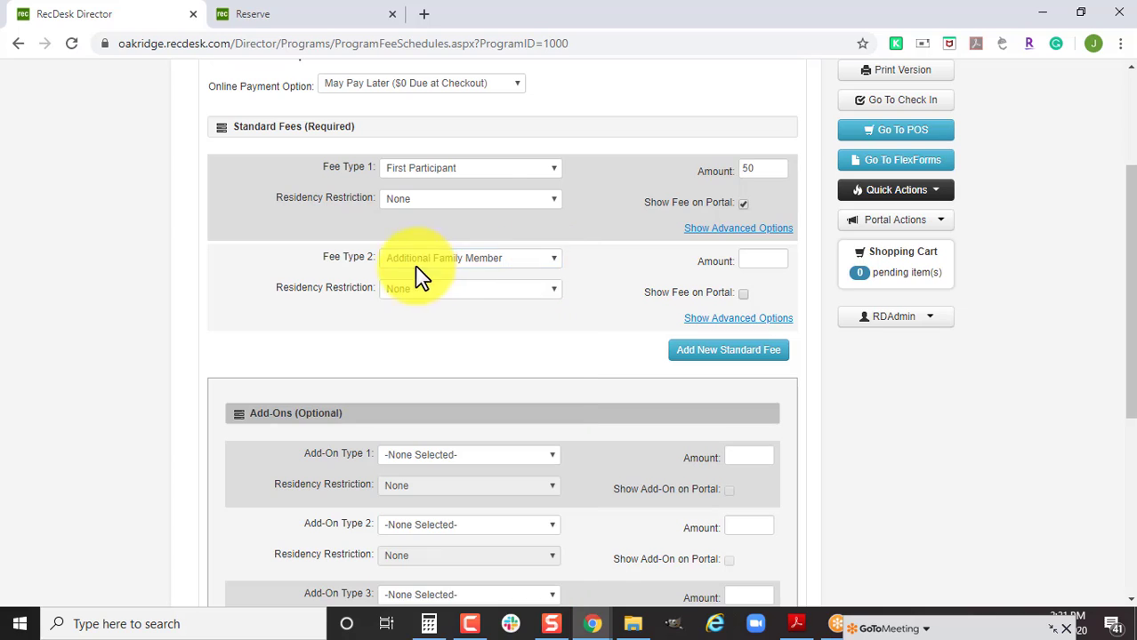
{"action": "left_click", "coordinate": [469, 263]}
{"action": "key", "text": "Down"}
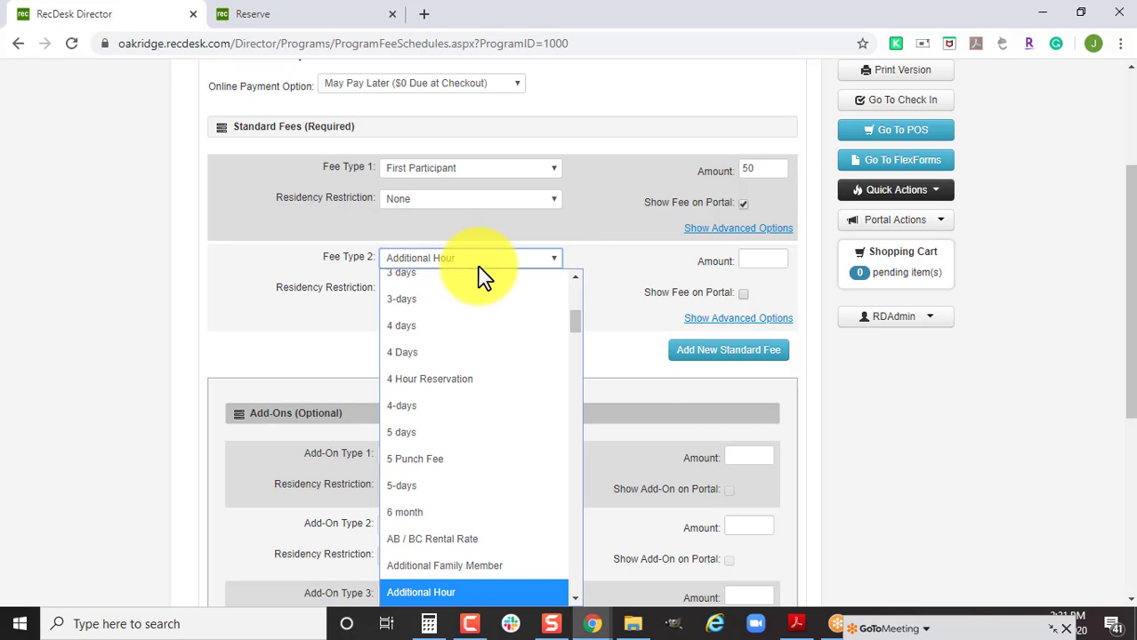
{"action": "key", "text": "Down"}
{"action": "key", "text": "Down"}
{"action": "key", "text": "Return"}
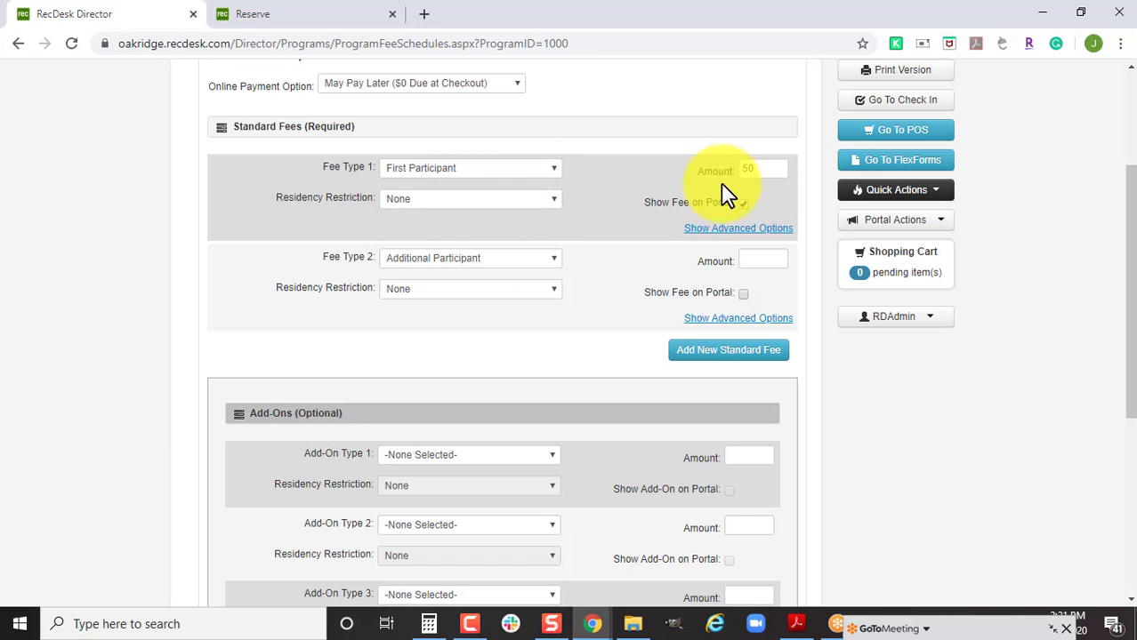
{"action": "left_click", "coordinate": [741, 294]}
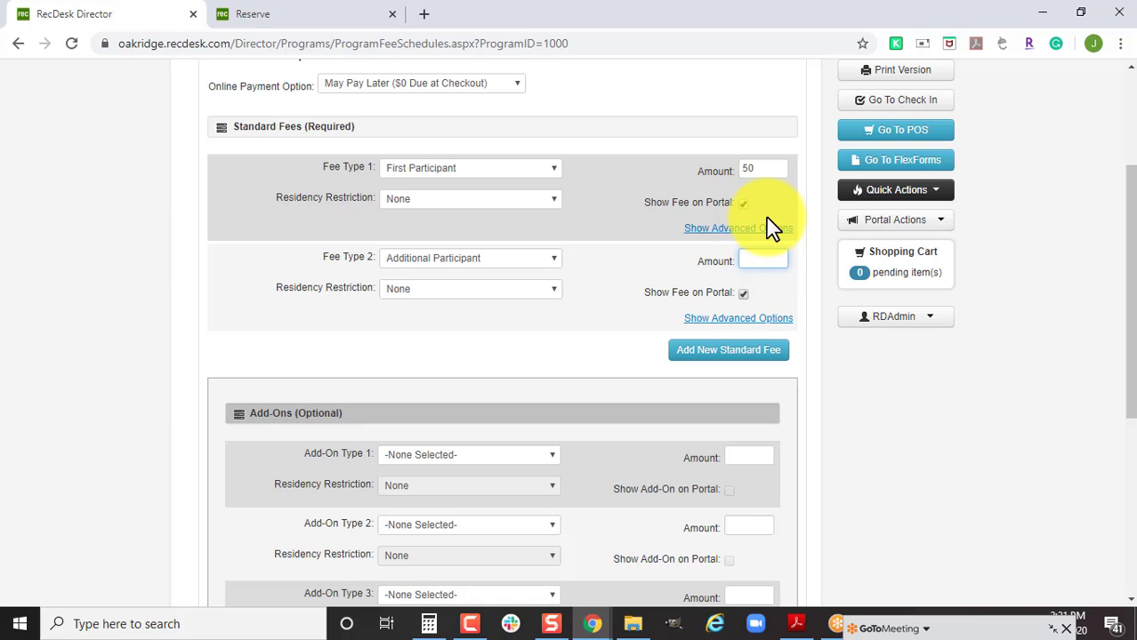
{"action": "type", "text": "40"}
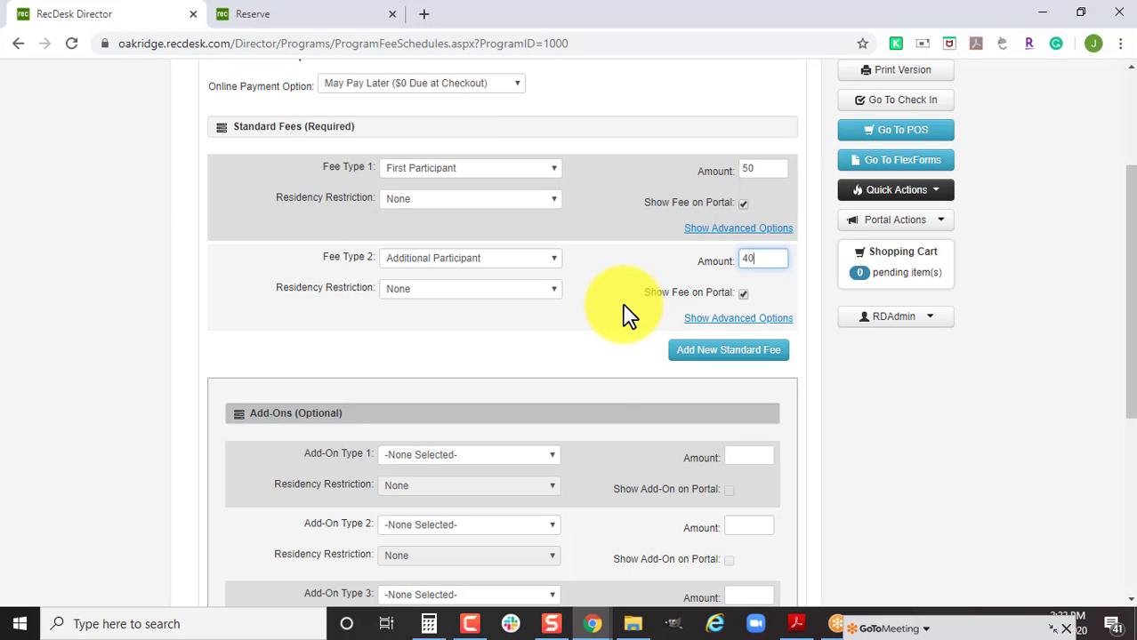
{"action": "scroll", "coordinate": [589, 388], "scroll_direction": "down", "scroll_amount": 5}
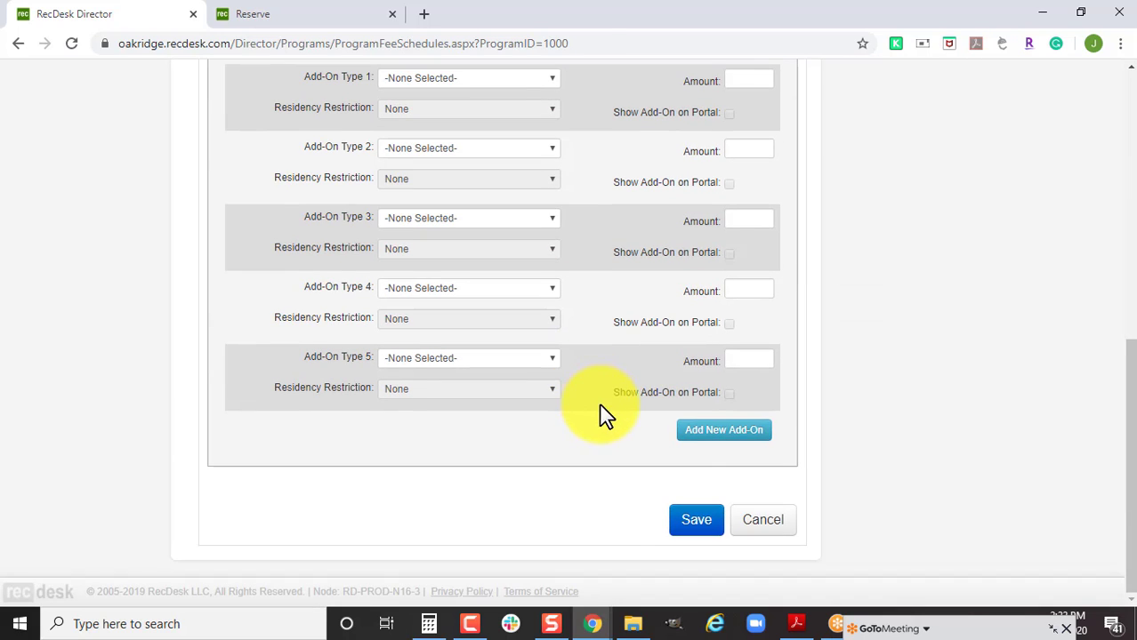
{"action": "left_click", "coordinate": [691, 520]}
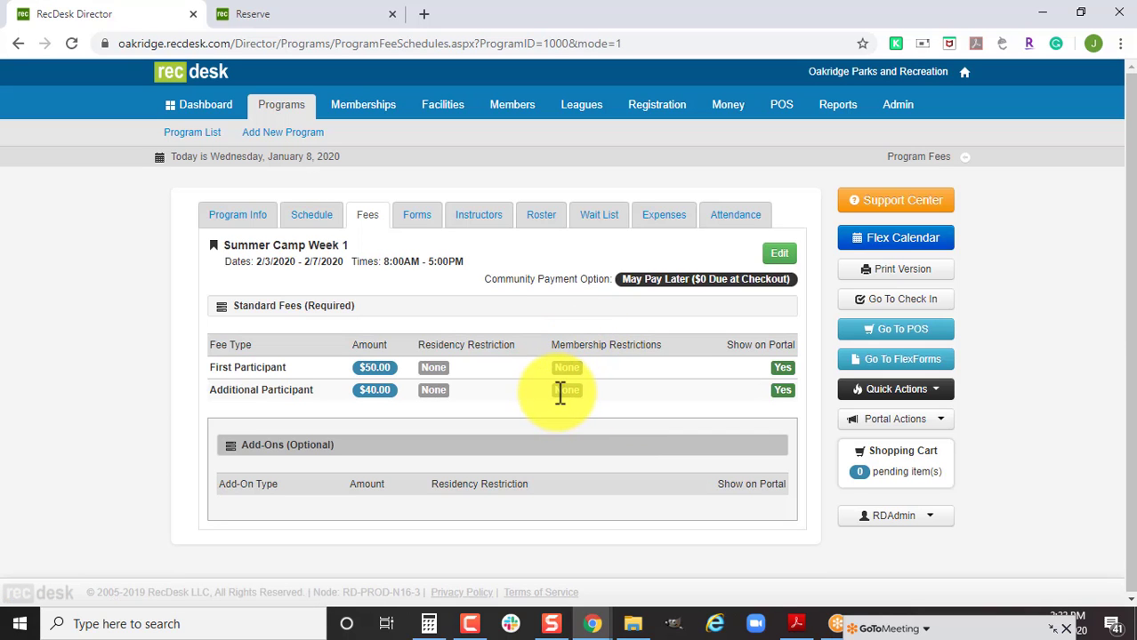
Open Summer Camp Week 1's Forms tab to view its required registration forms.
{"action": "left_click", "coordinate": [418, 212]}
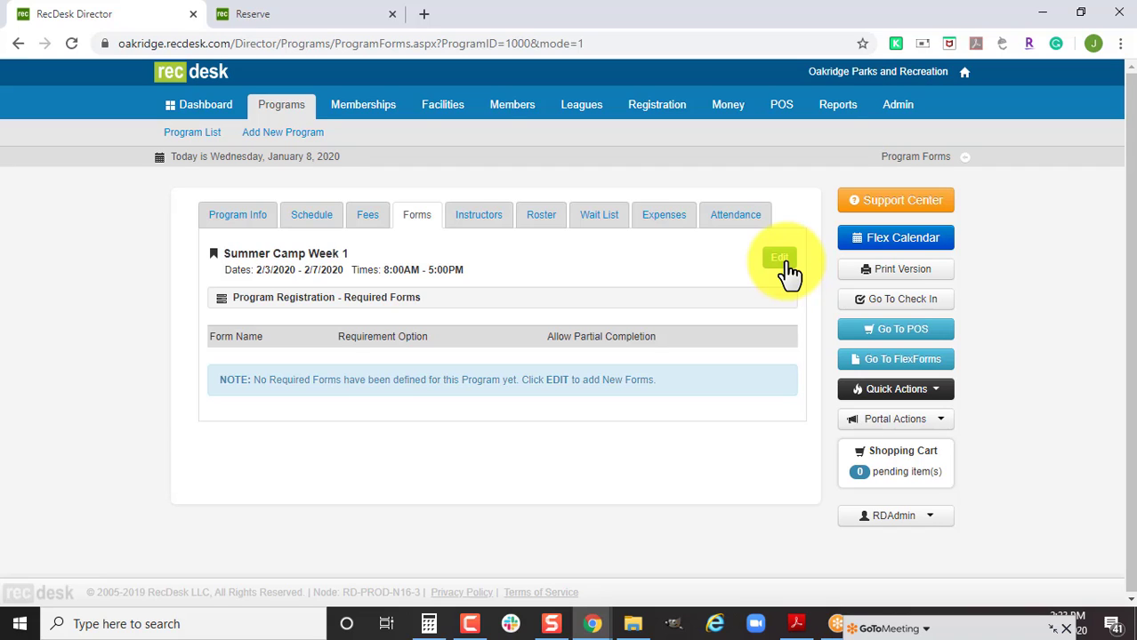
Add Medical Information & Authorized Pick-UP as a Shared required form and save it.
{"action": "left_click", "coordinate": [787, 265]}
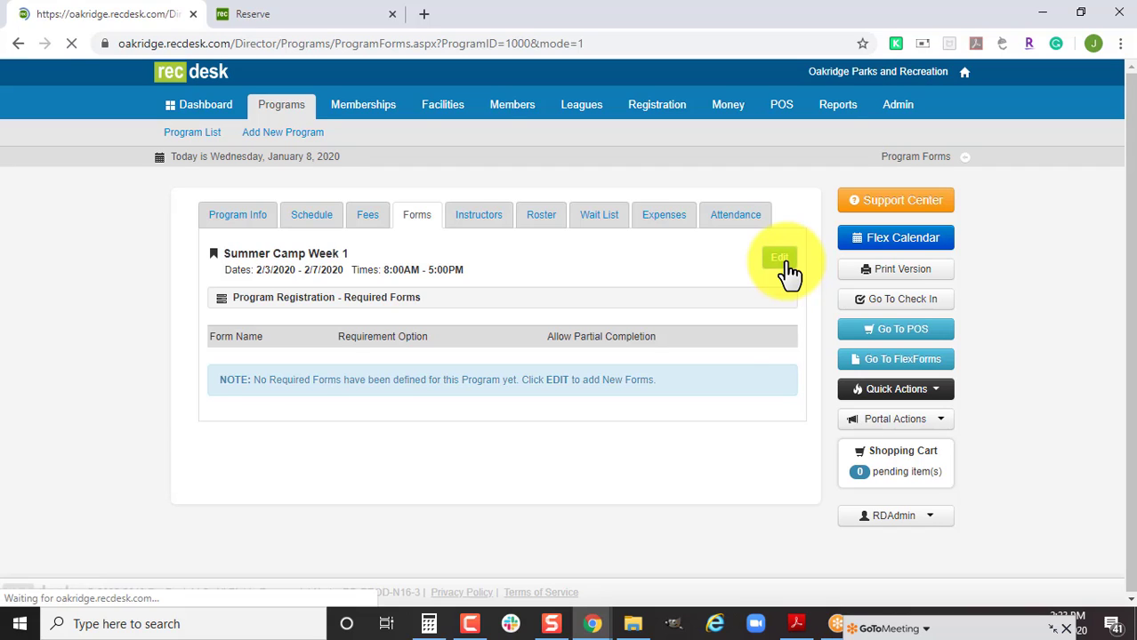
{"action": "scroll", "coordinate": [623, 426], "scroll_direction": "down", "scroll_amount": 1}
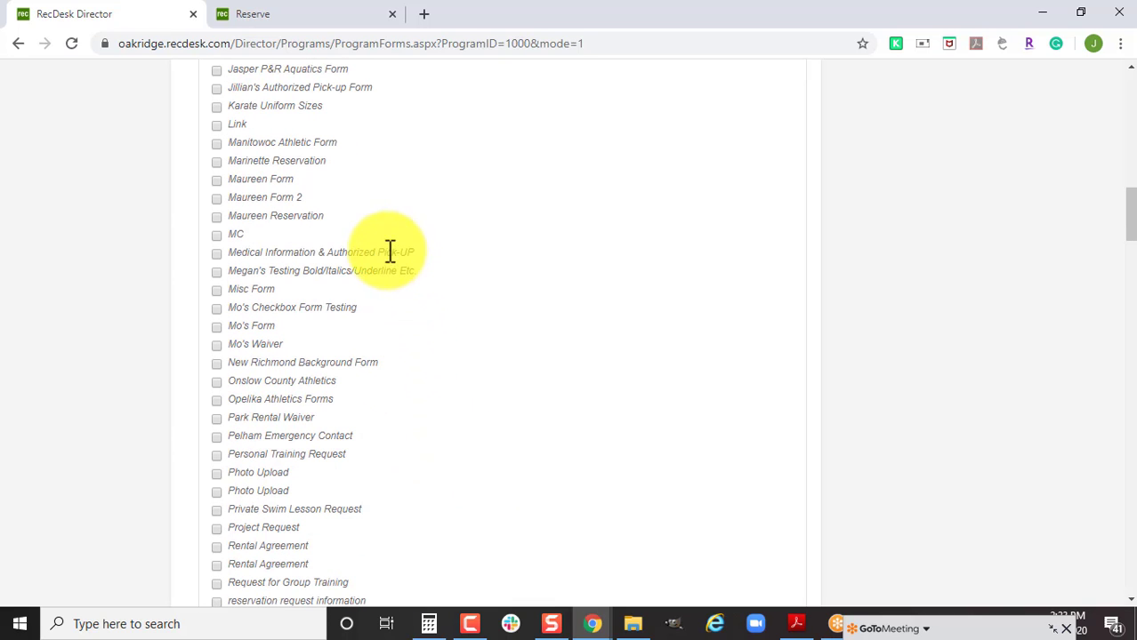
{"action": "left_click", "coordinate": [216, 253]}
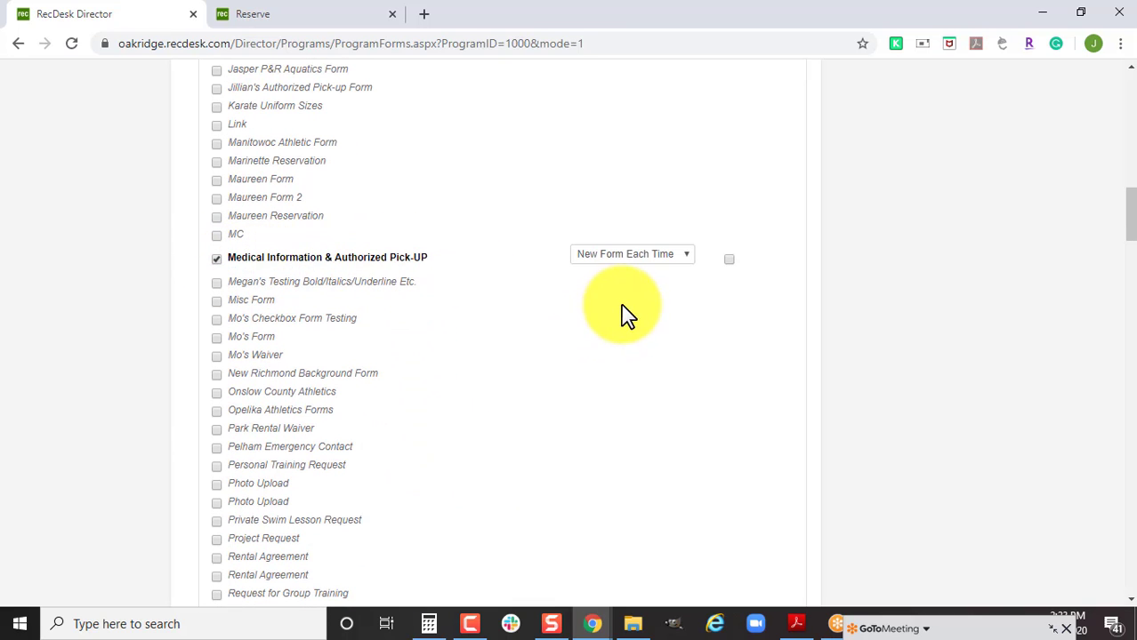
{"action": "left_click", "coordinate": [616, 255]}
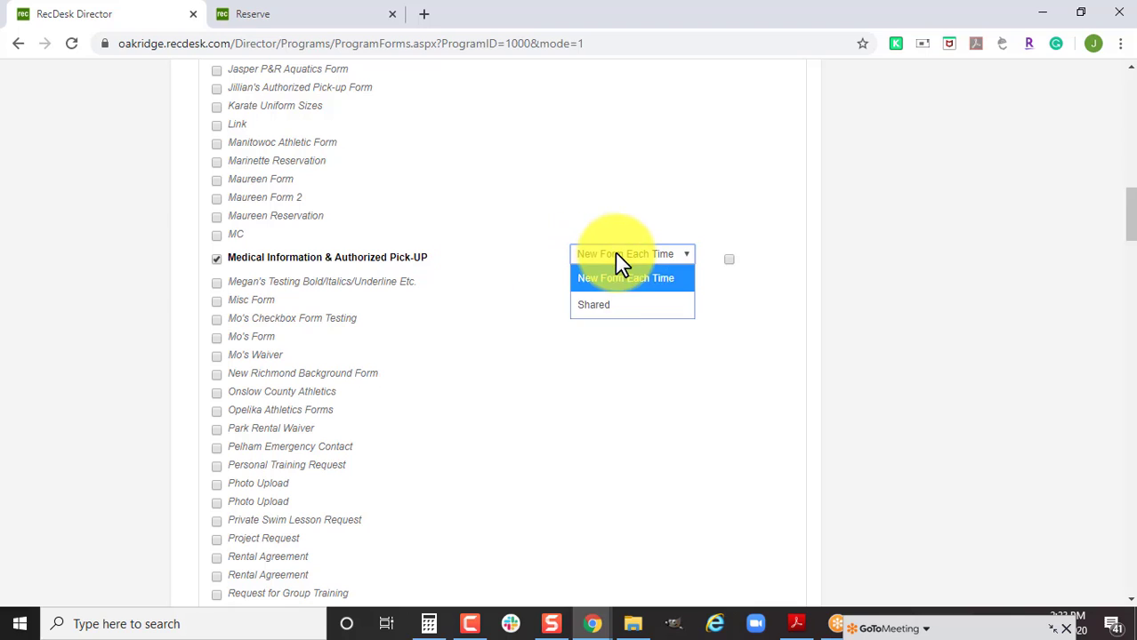
{"action": "left_click", "coordinate": [621, 302]}
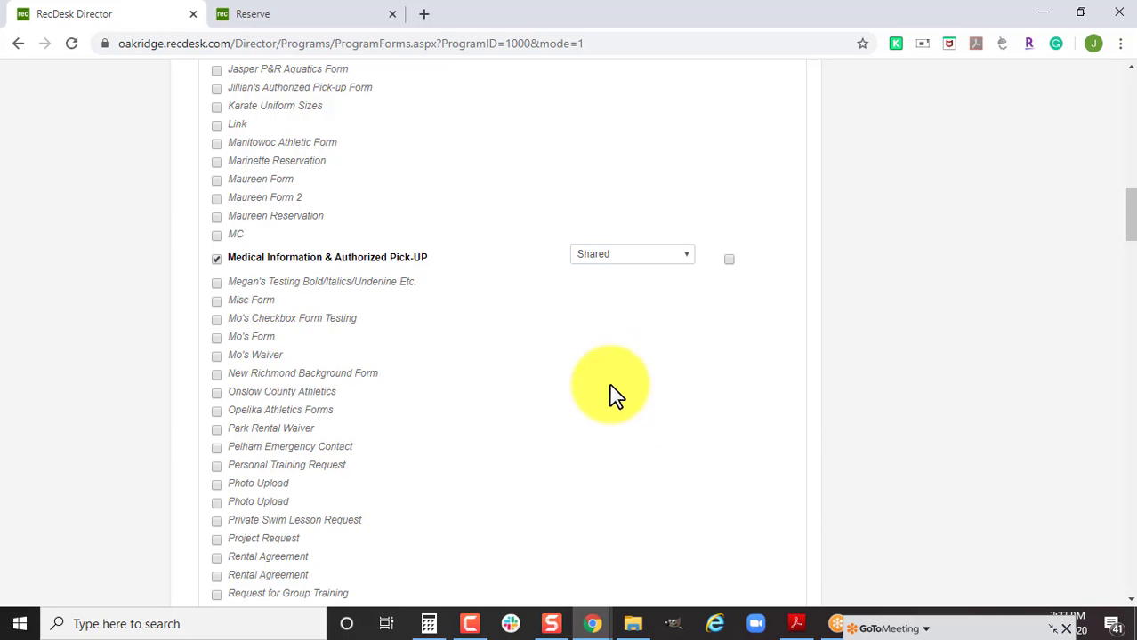
{"action": "scroll", "coordinate": [640, 422], "scroll_direction": "down", "scroll_amount": 6}
{"action": "scroll", "coordinate": [666, 435], "scroll_direction": "down", "scroll_amount": 15}
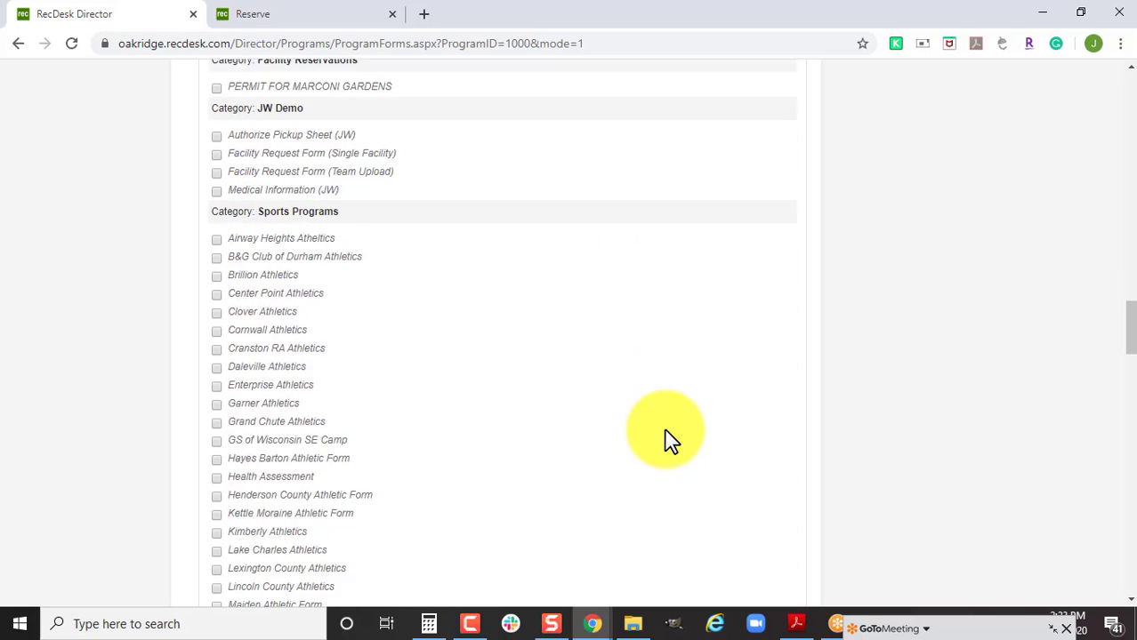
{"action": "scroll", "coordinate": [712, 455], "scroll_direction": "down", "scroll_amount": 10}
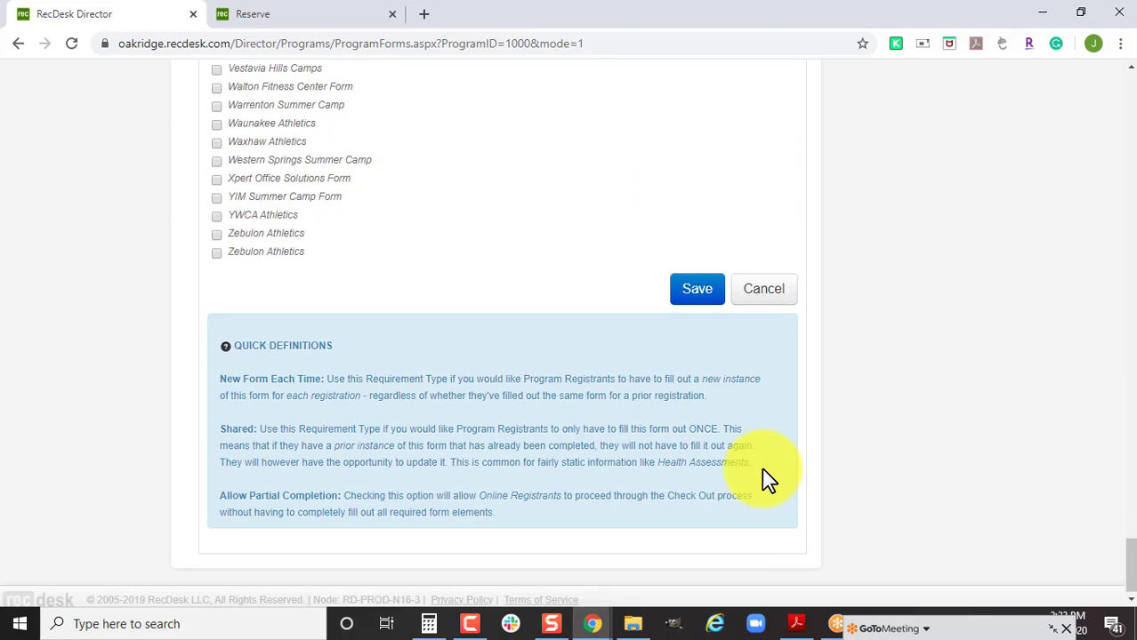
{"action": "left_click", "coordinate": [701, 282]}
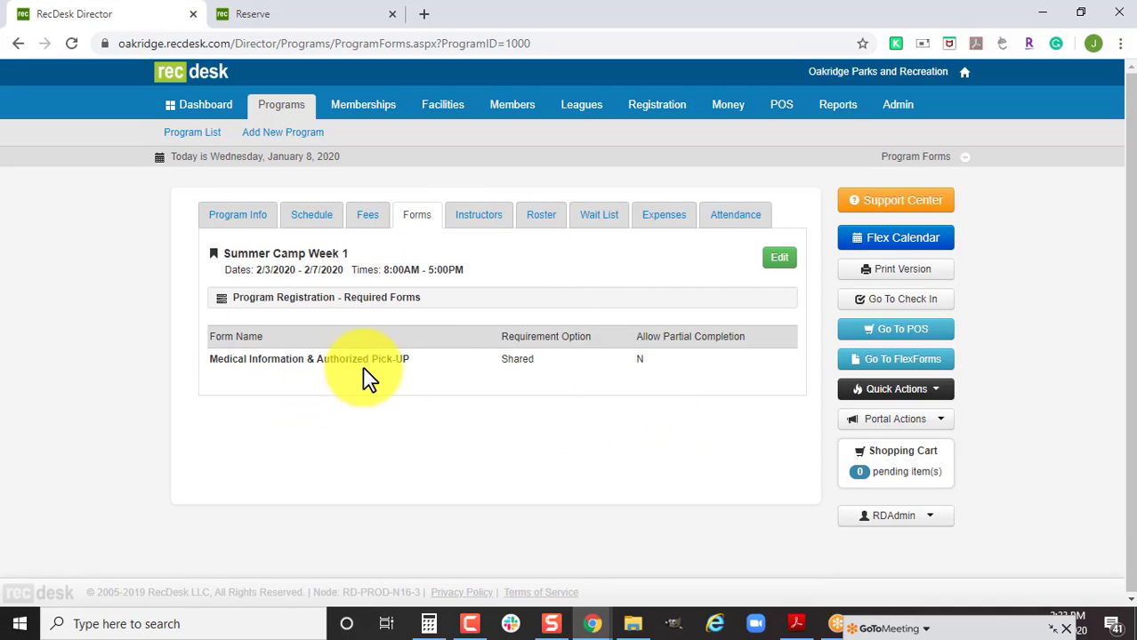
Assign an instructor with no compensation schema, save, and return to Program Info.
{"action": "left_click", "coordinate": [487, 227]}
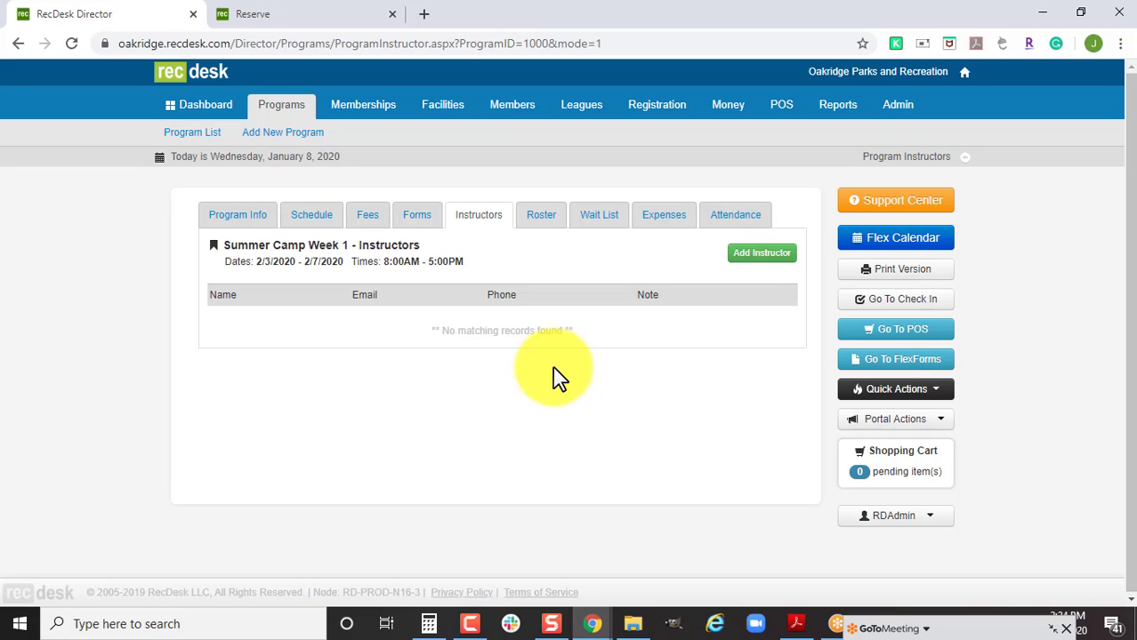
{"action": "left_click", "coordinate": [767, 265]}
{"action": "left_click", "coordinate": [560, 311]}
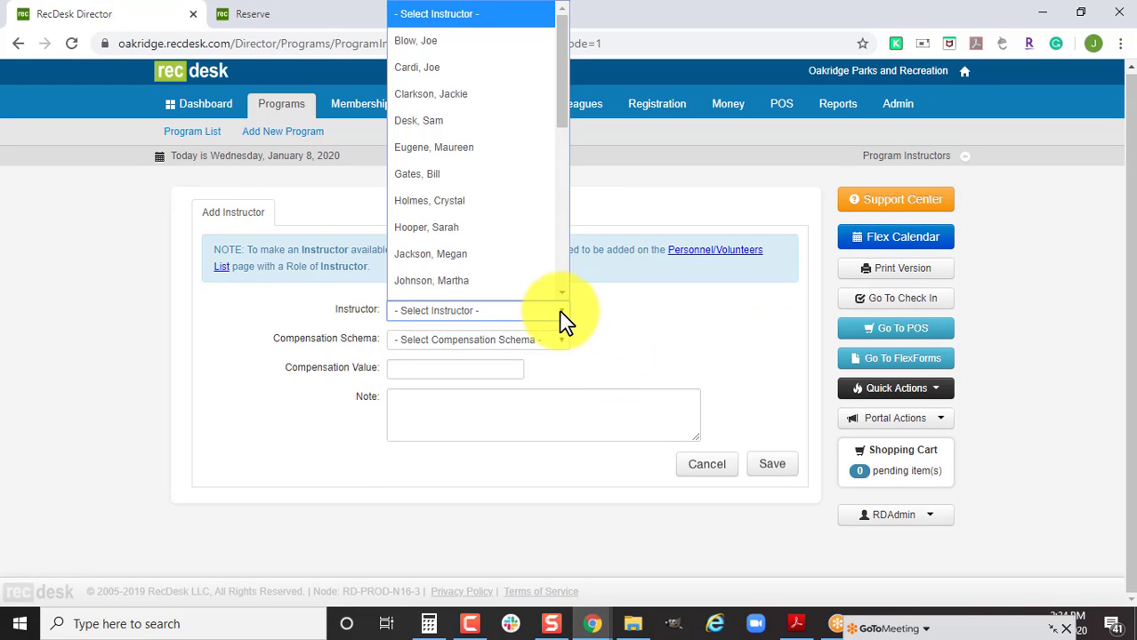
{"action": "scroll", "coordinate": [516, 231], "scroll_direction": "down", "scroll_amount": 2}
{"action": "left_click", "coordinate": [497, 174]}
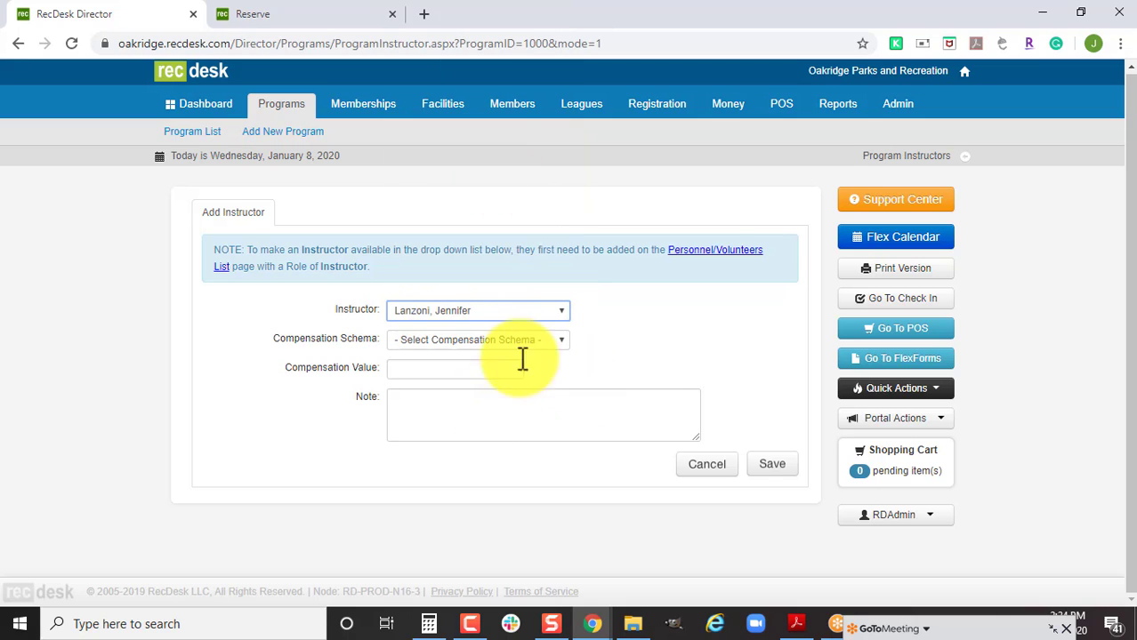
{"action": "left_click", "coordinate": [451, 343]}
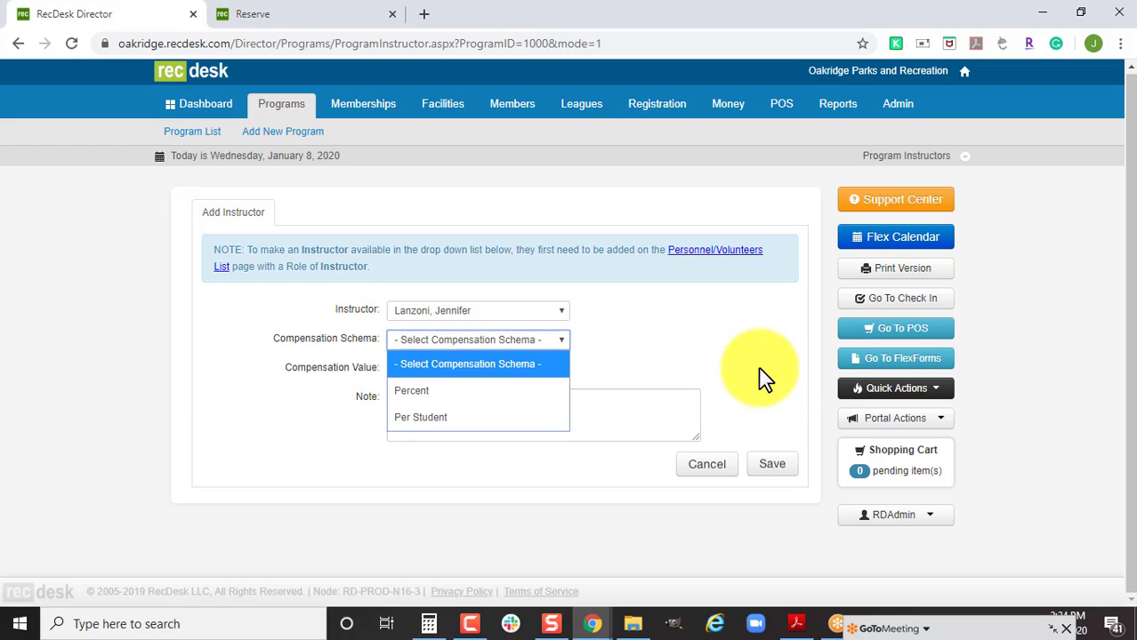
{"action": "left_click", "coordinate": [760, 432]}
{"action": "left_click", "coordinate": [771, 472]}
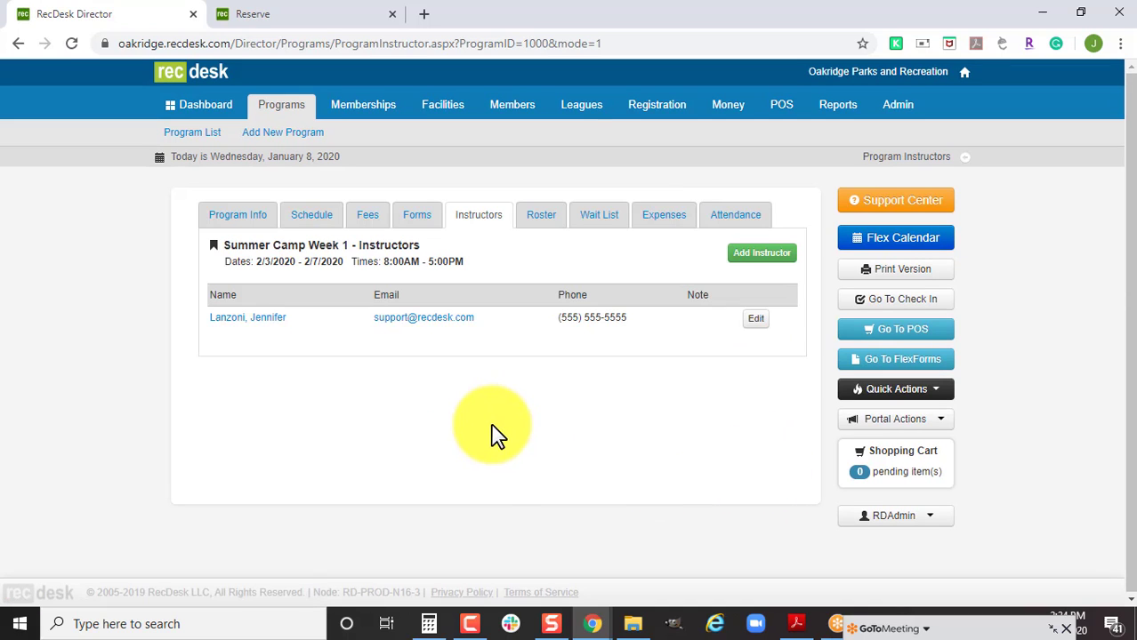
{"action": "left_click", "coordinate": [242, 225]}
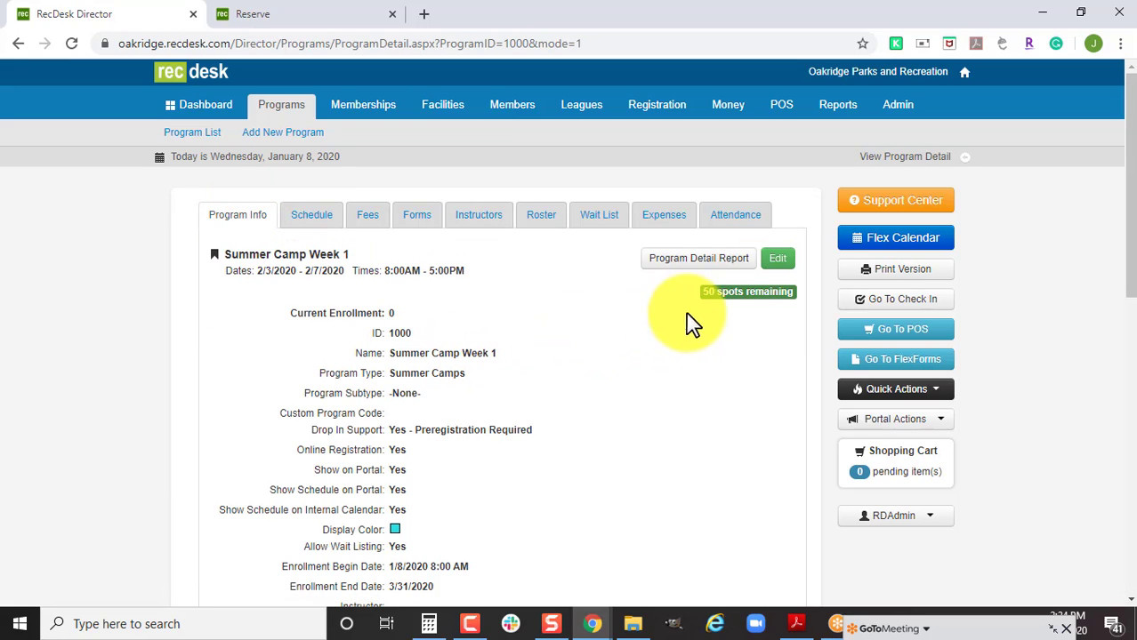
Duplicate Summer Camp Week 1, rename the copy to Summer Camp Week 2, and save it.
{"action": "left_click", "coordinate": [783, 267]}
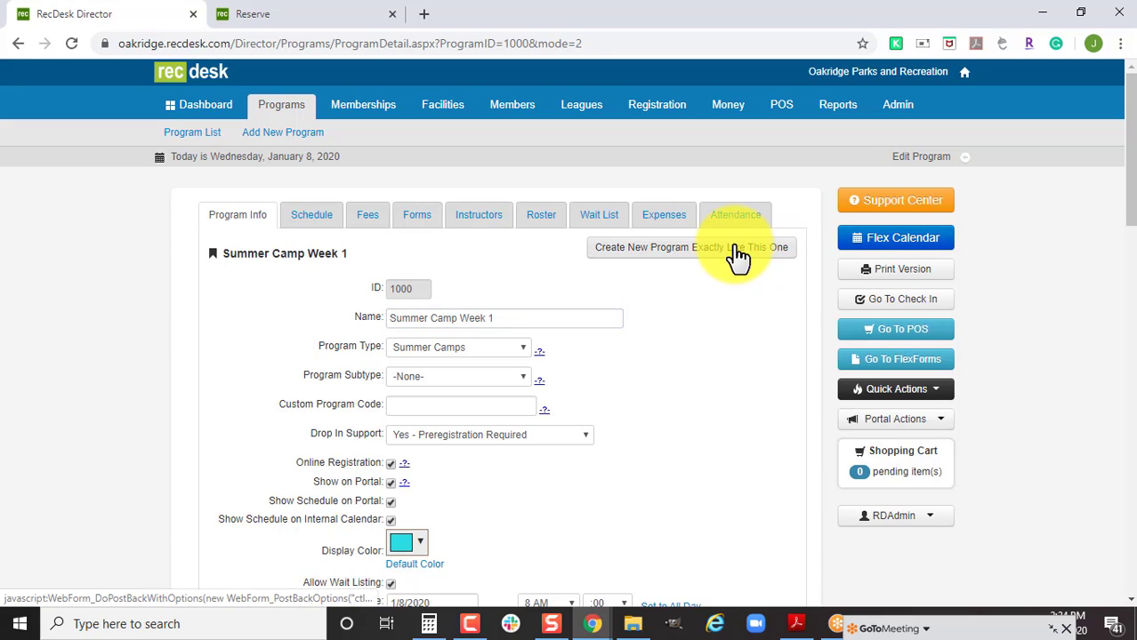
{"action": "left_click", "coordinate": [737, 257]}
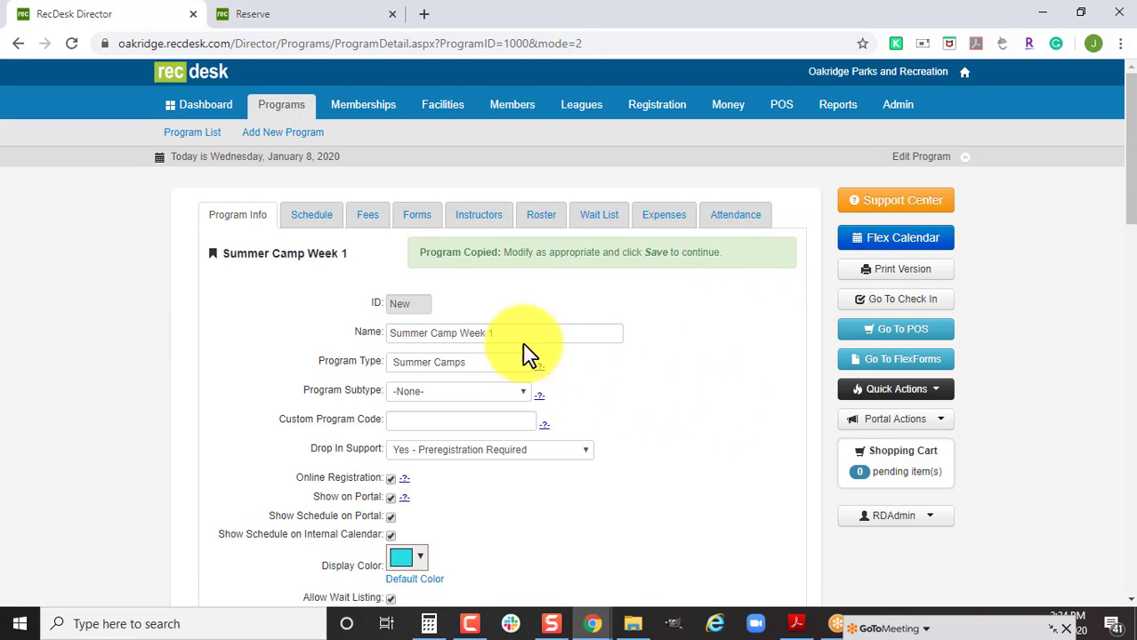
{"action": "left_click", "coordinate": [491, 332]}
{"action": "key", "text": "BackSpace"}
{"action": "type", "text": "2"}
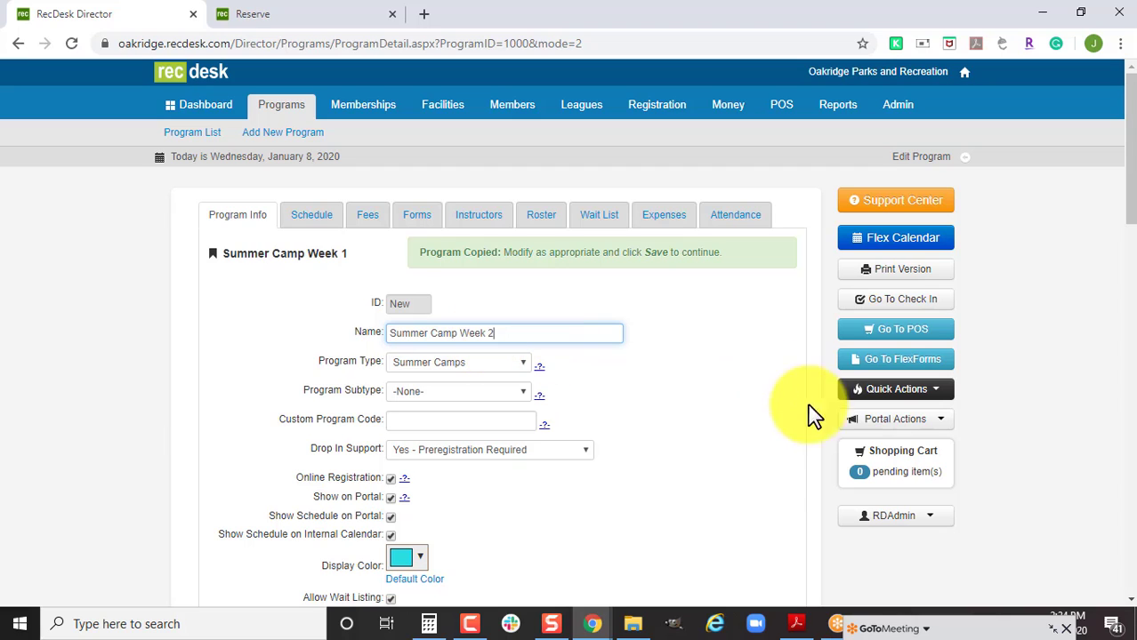
{"action": "left_click", "coordinate": [763, 481]}
{"action": "scroll", "coordinate": [762, 482], "scroll_direction": "down", "scroll_amount": 1}
{"action": "scroll", "coordinate": [761, 471], "scroll_direction": "down", "scroll_amount": 1}
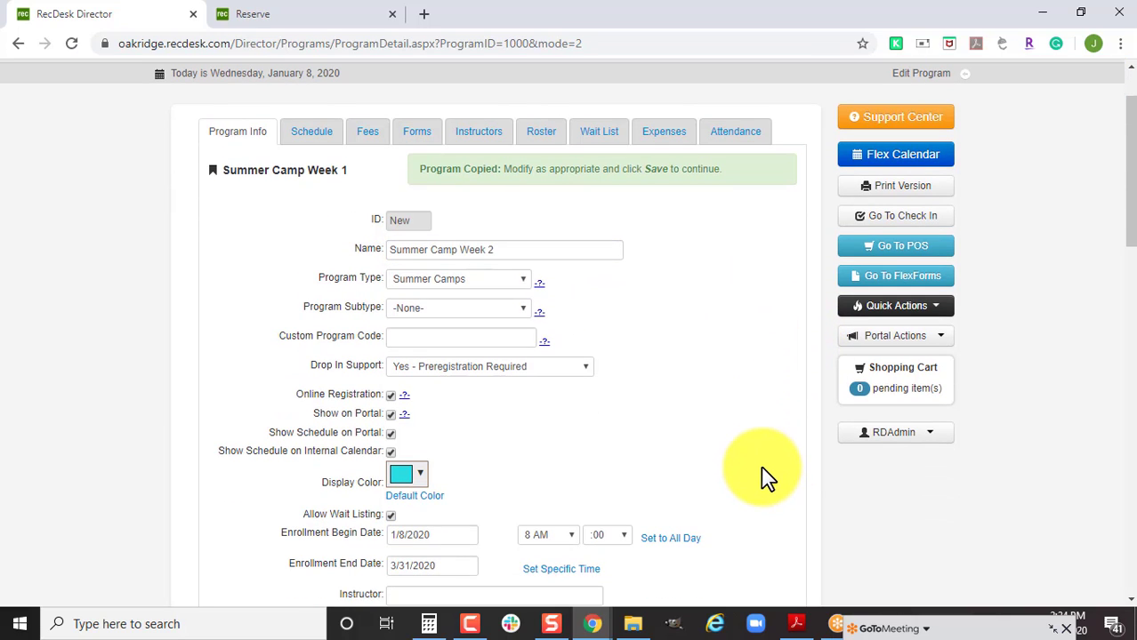
{"action": "scroll", "coordinate": [756, 471], "scroll_direction": "down", "scroll_amount": 2}
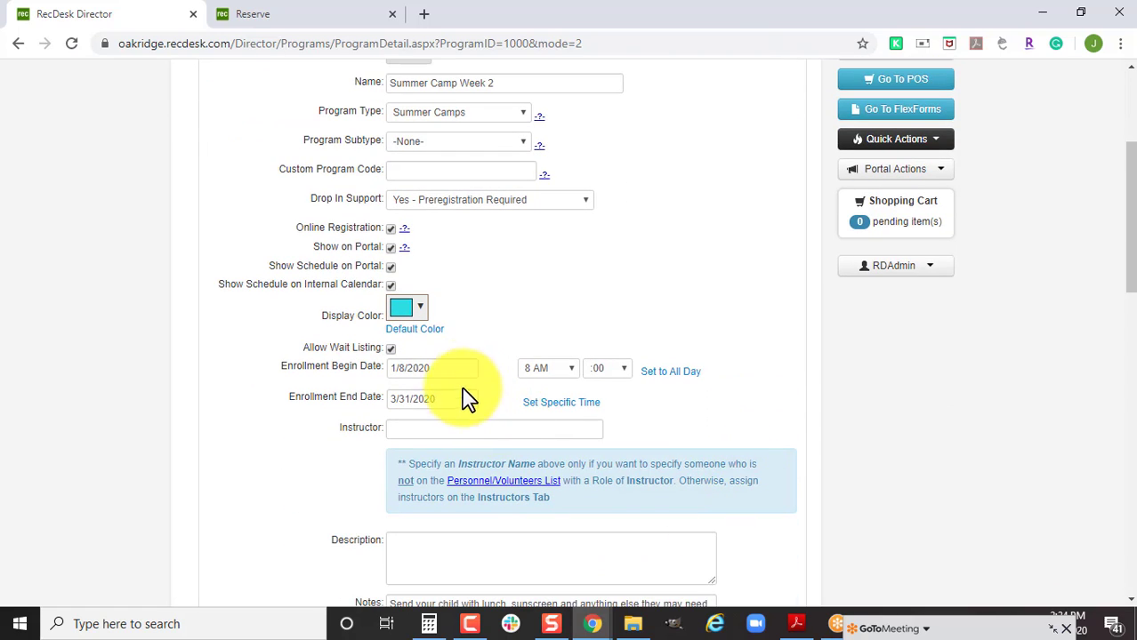
{"action": "scroll", "coordinate": [680, 424], "scroll_direction": "down", "scroll_amount": 8}
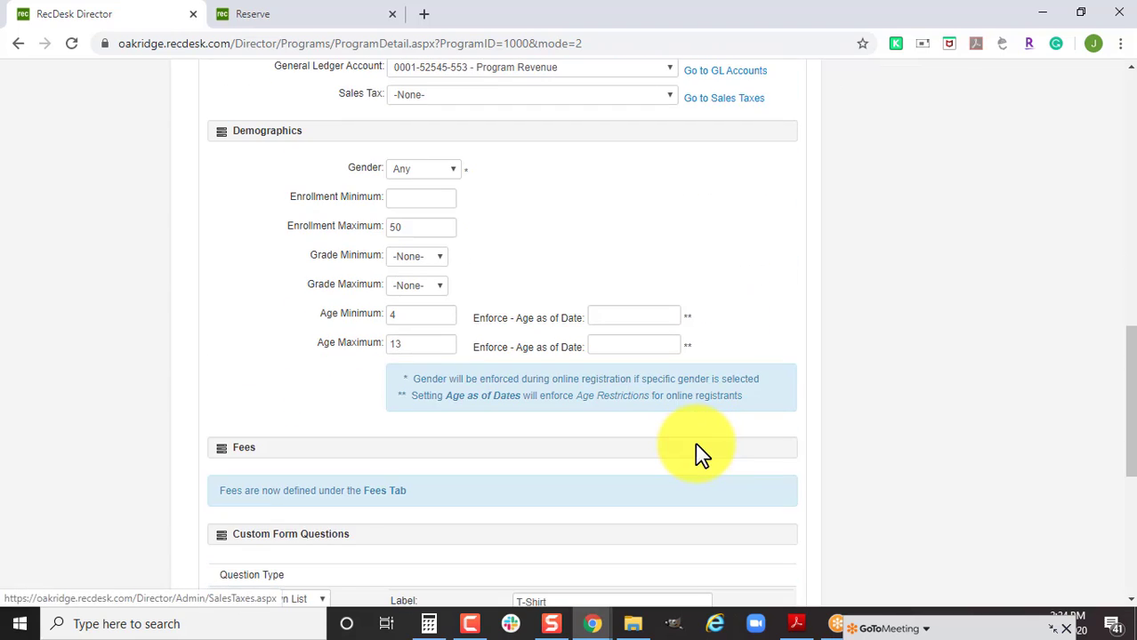
{"action": "scroll", "coordinate": [737, 455], "scroll_direction": "down", "scroll_amount": 5}
{"action": "left_click", "coordinate": [769, 525]}
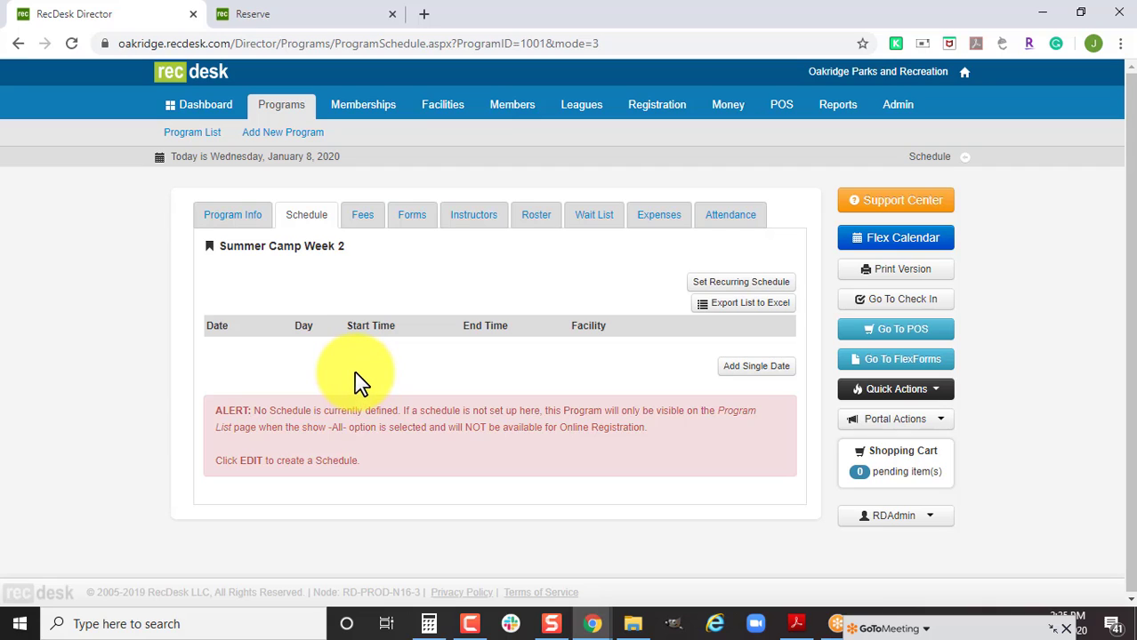
Open Summer Camp Week 2's info, then browse to the Oakridge community site.
{"action": "left_click", "coordinate": [231, 218]}
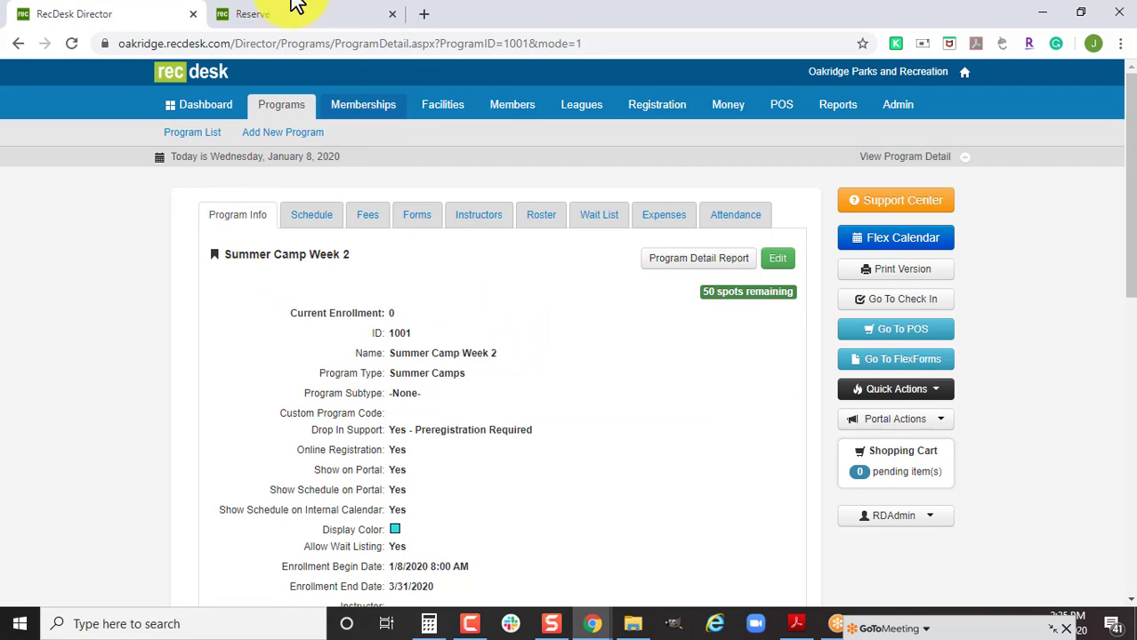
{"action": "left_click", "coordinate": [286, 12]}
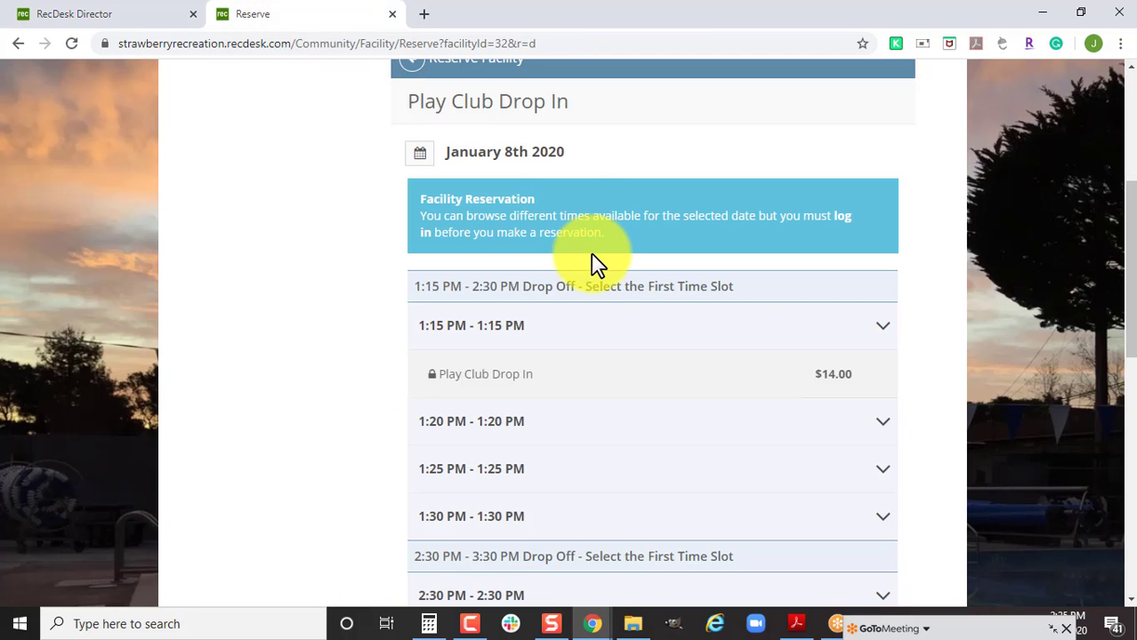
{"action": "left_click", "coordinate": [353, 41]}
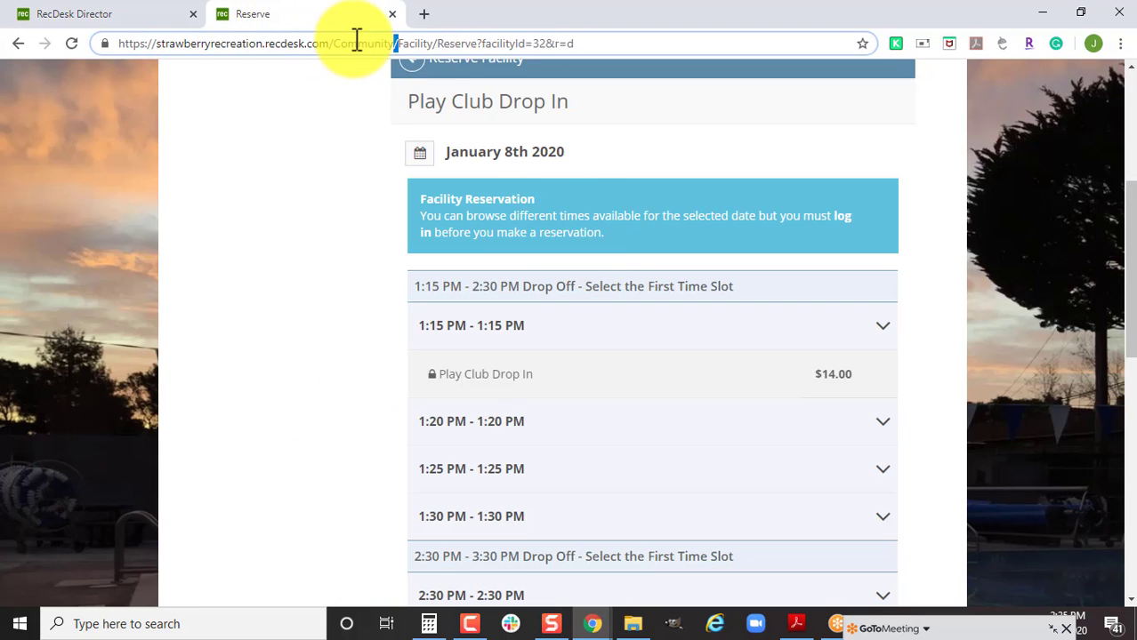
{"action": "double_click", "coordinate": [356, 41]}
{"action": "key", "text": "ctrl+a"}
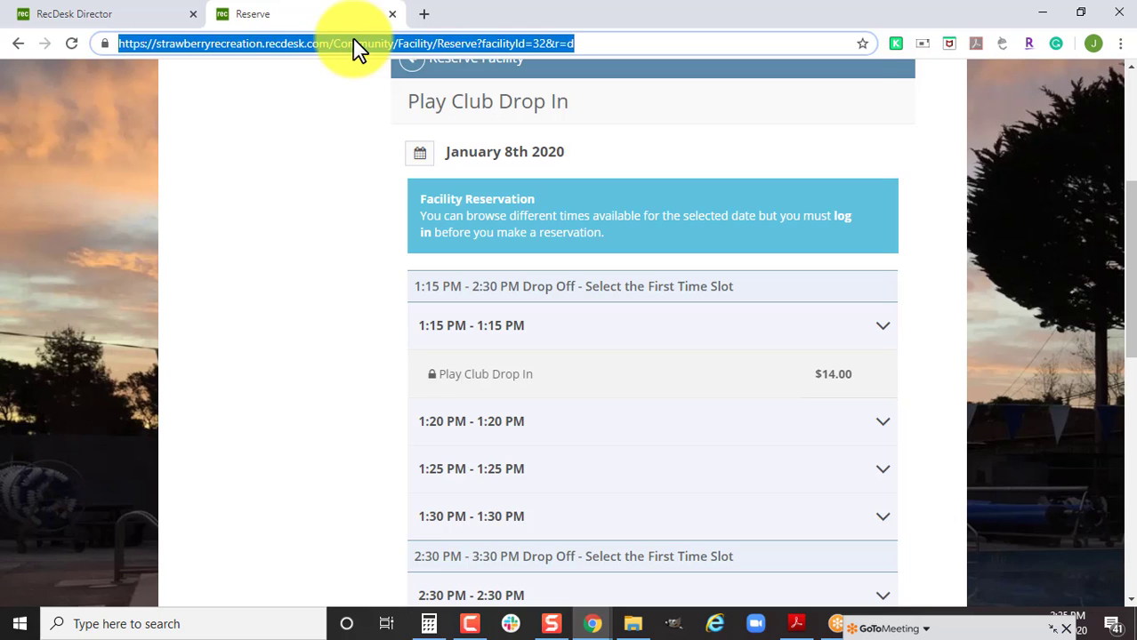
{"action": "type", "text": "oak"}
{"action": "key", "text": "Return"}
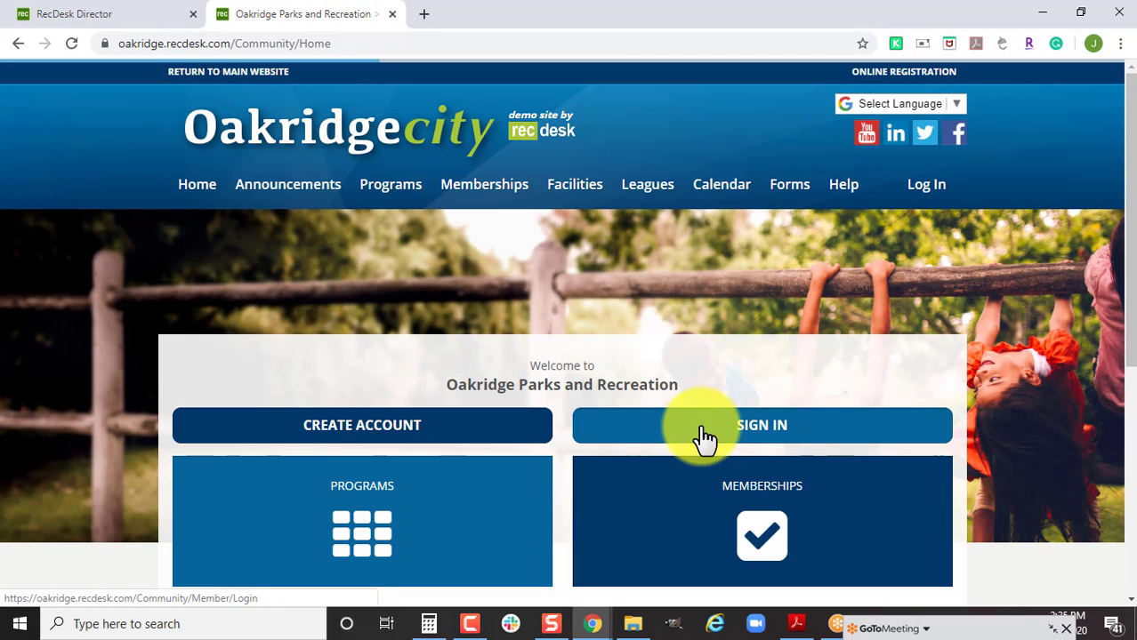
Sign in as an instructor with the account email and password, then open My Programs.
{"action": "left_click", "coordinate": [701, 436]}
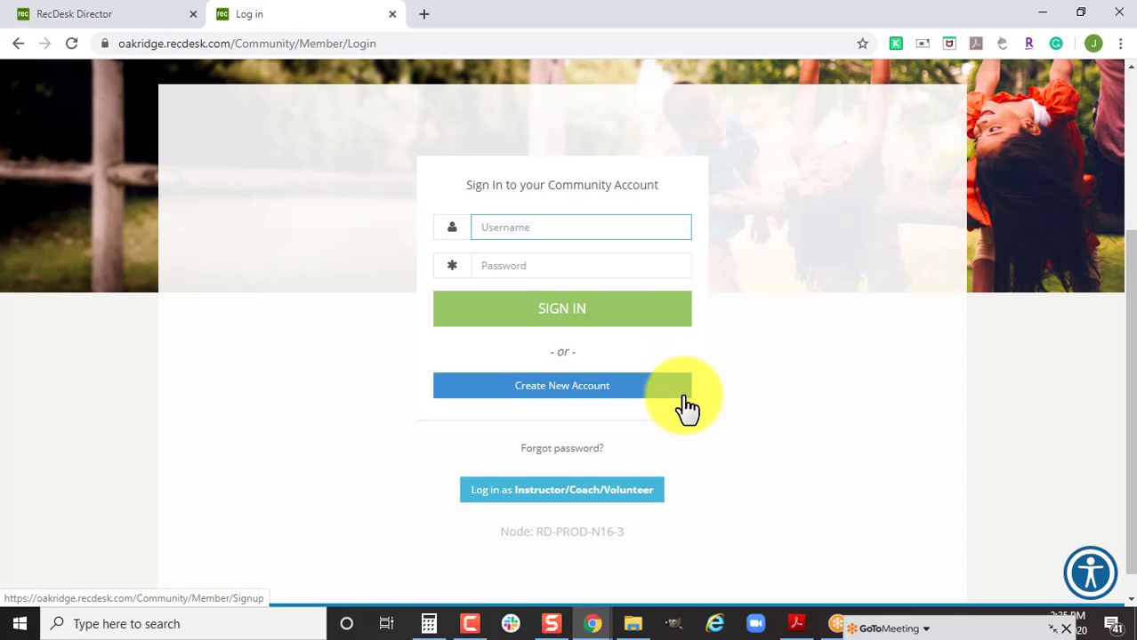
{"action": "left_click", "coordinate": [628, 490]}
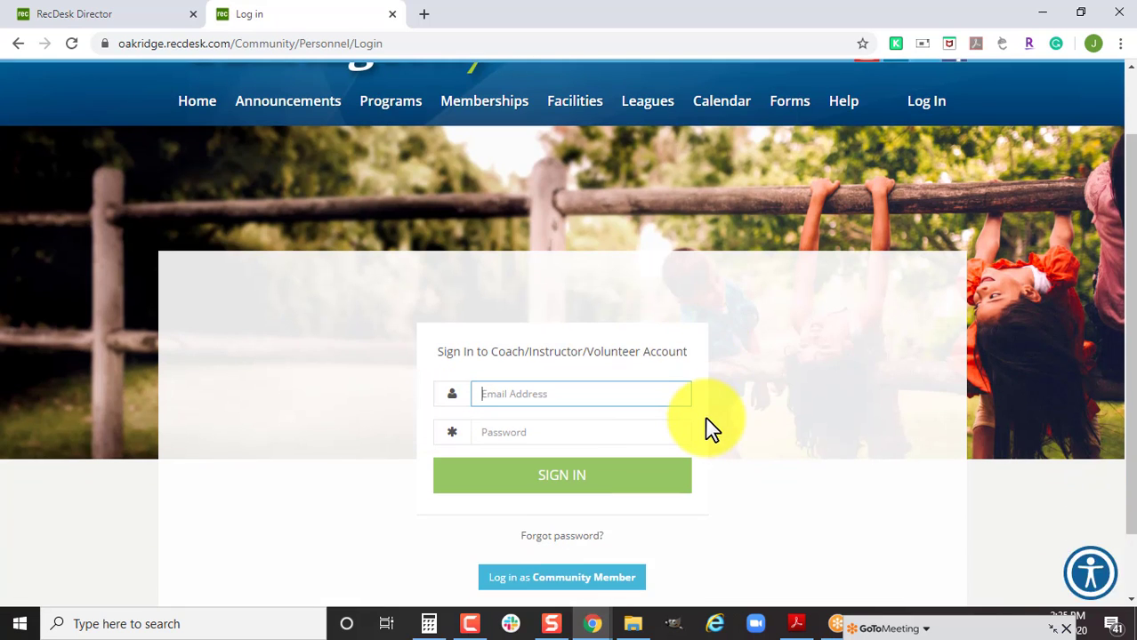
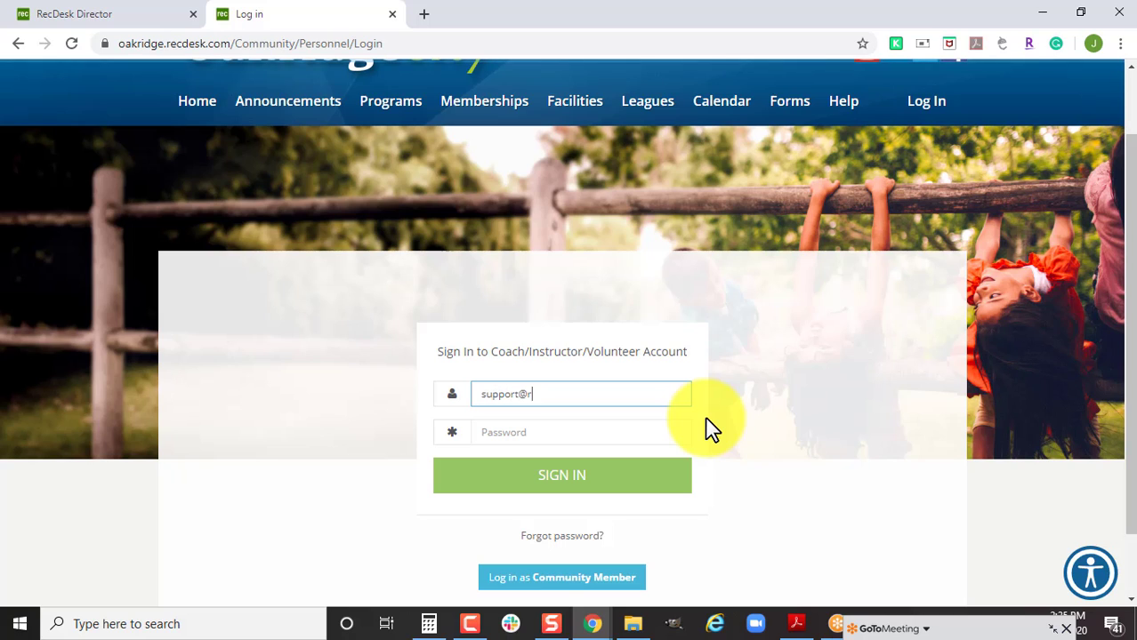
{"action": "key", "text": "Tab"}
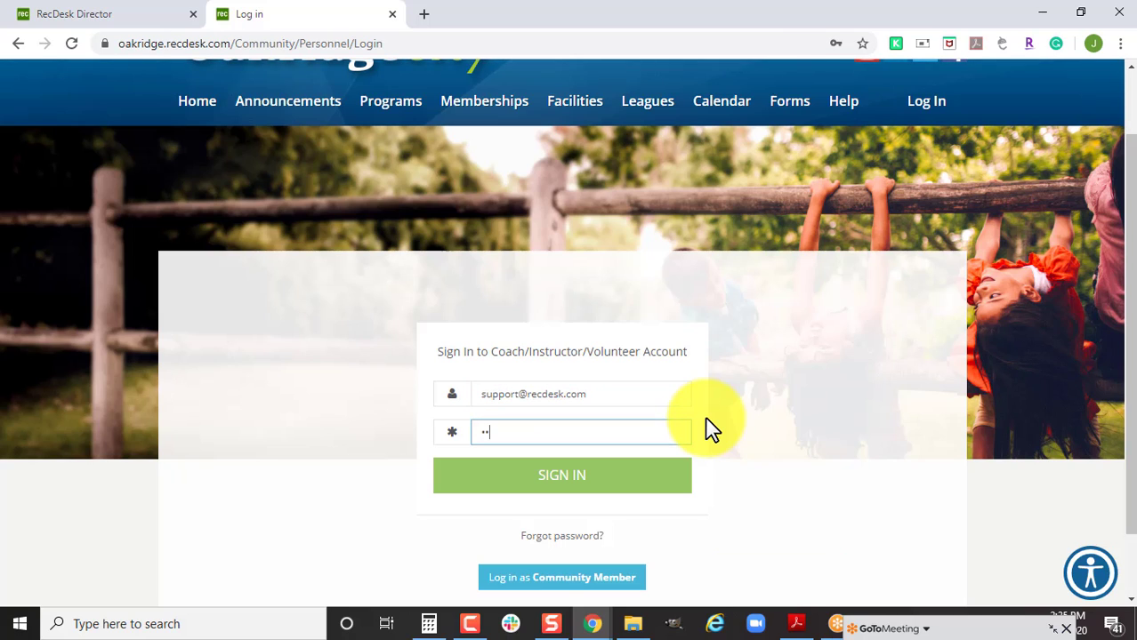
{"action": "type", "text": "••"}
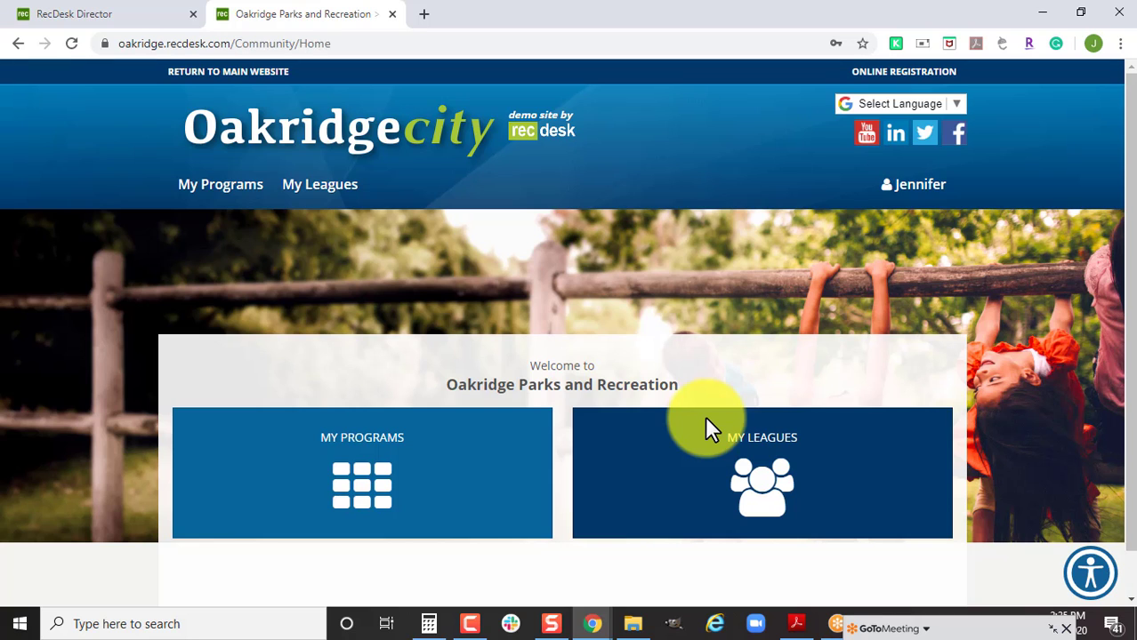
{"action": "left_click", "coordinate": [364, 469]}
{"action": "scroll", "coordinate": [750, 366], "scroll_direction": "down", "scroll_amount": 3}
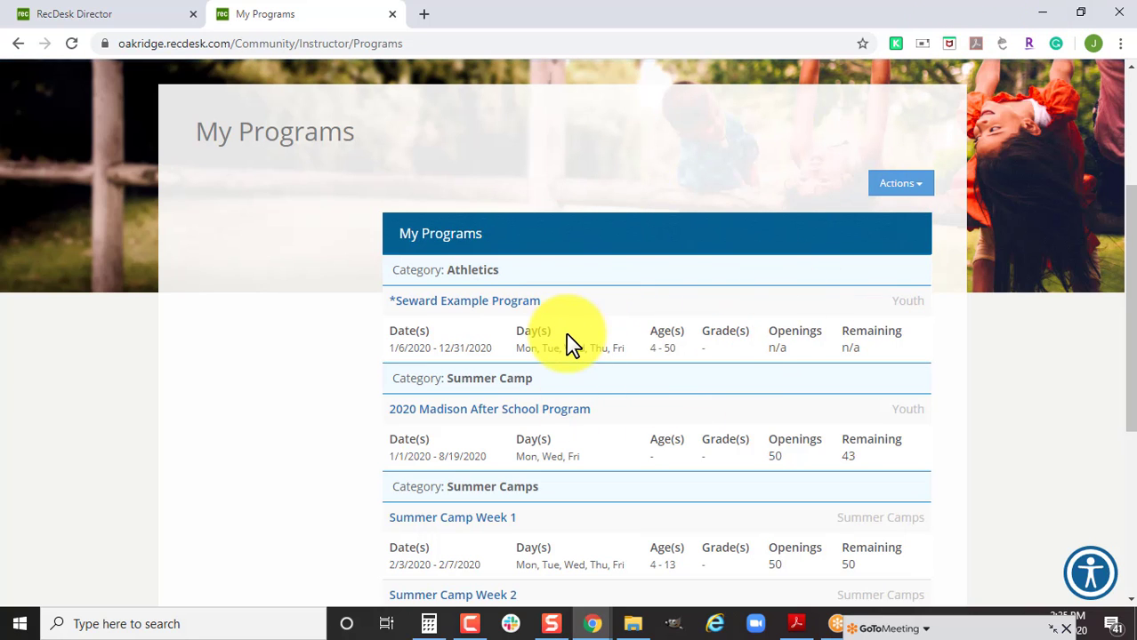
Open the Seward Example Program and start Take Today's Attendance from its Actions menu.
{"action": "left_click", "coordinate": [1080, 13]}
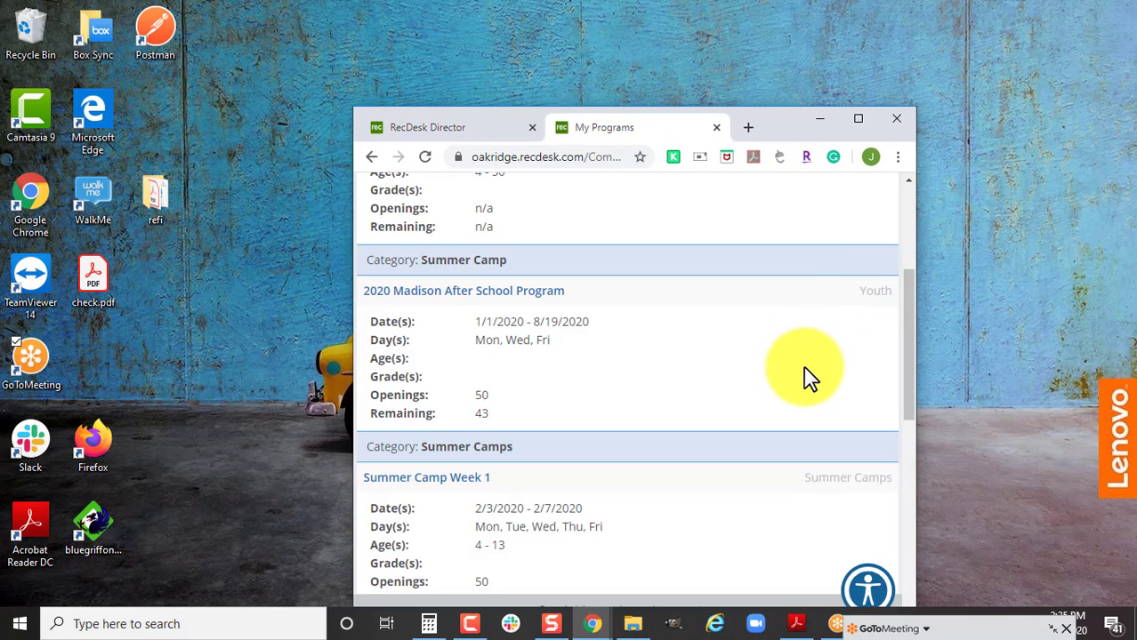
{"action": "scroll", "coordinate": [816, 378], "scroll_direction": "up", "scroll_amount": 3}
{"action": "scroll", "coordinate": [816, 405], "scroll_direction": "down", "scroll_amount": 2}
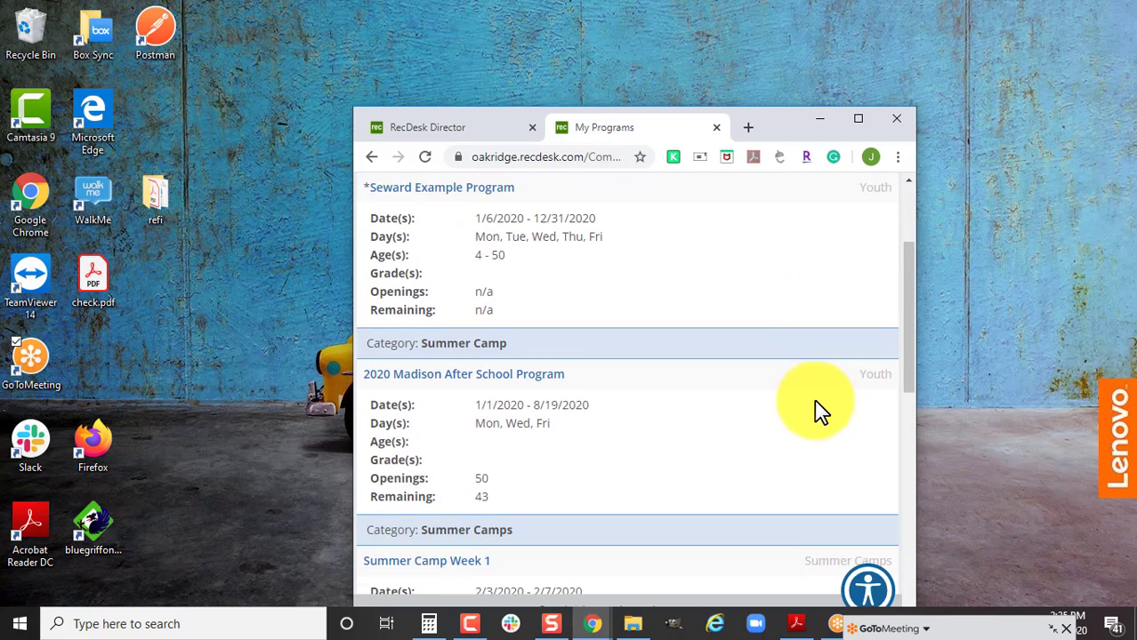
{"action": "scroll", "coordinate": [741, 398], "scroll_direction": "up", "scroll_amount": 1}
{"action": "left_click", "coordinate": [472, 274]}
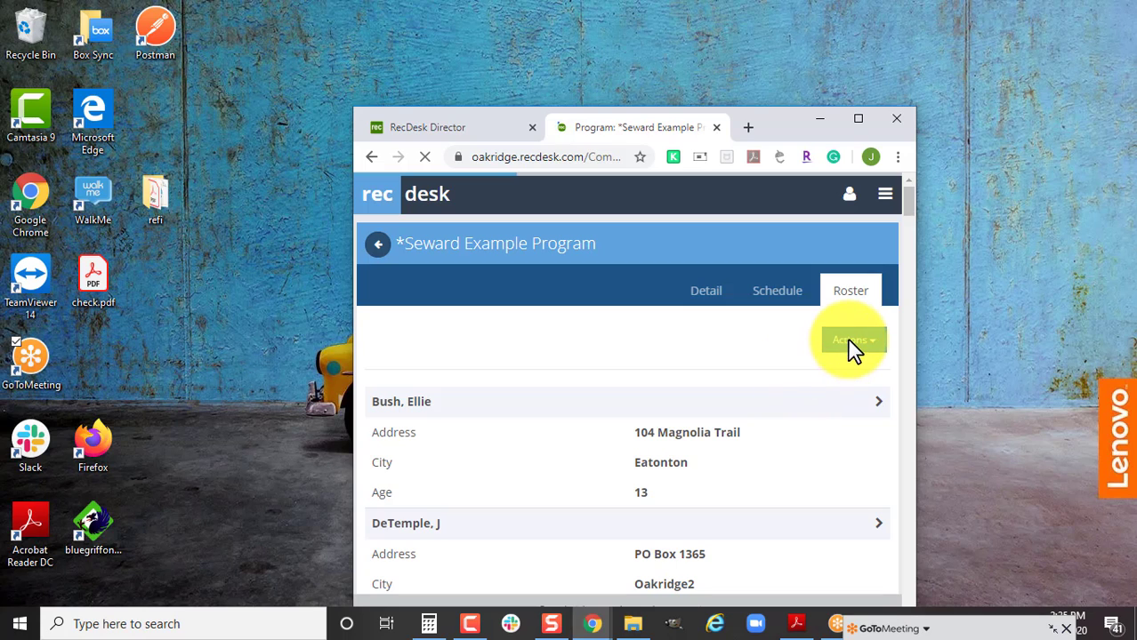
{"action": "left_click", "coordinate": [852, 347]}
{"action": "left_click", "coordinate": [845, 377]}
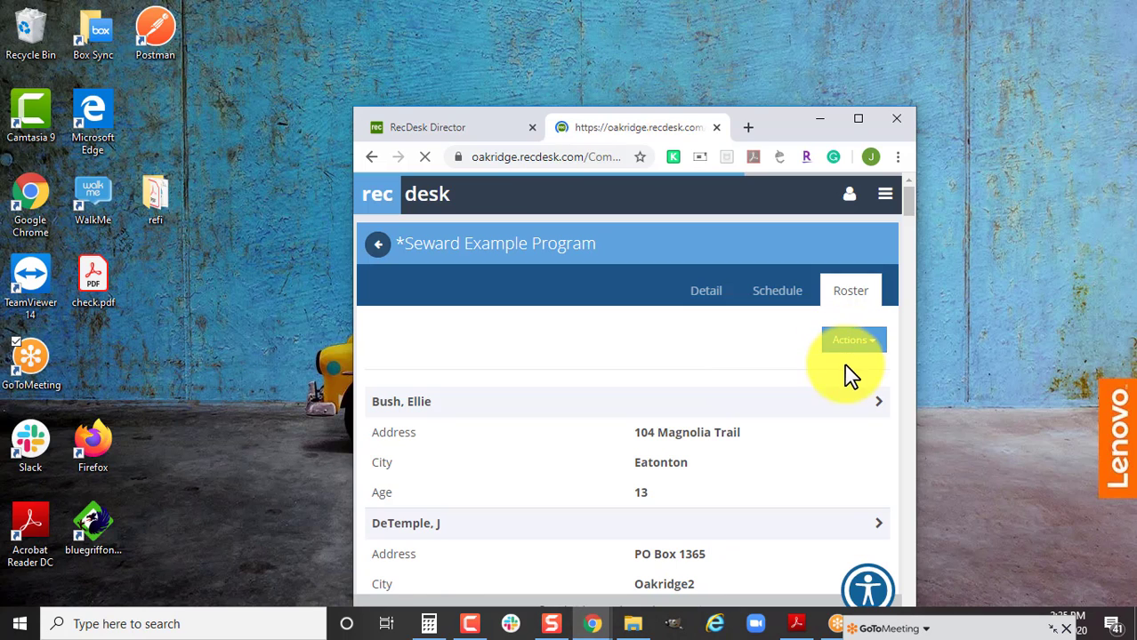
Mark three more participants present and save attendance at 12 of 34.
{"action": "scroll", "coordinate": [818, 446], "scroll_direction": "down", "scroll_amount": 1}
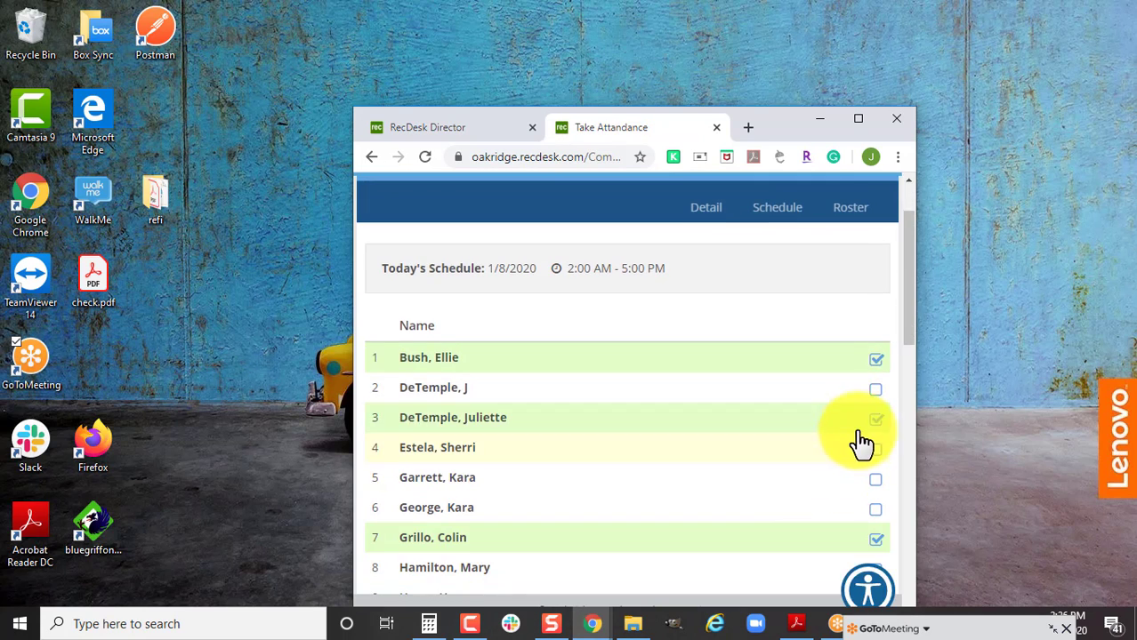
{"action": "left_click", "coordinate": [875, 389]}
{"action": "scroll", "coordinate": [791, 493], "scroll_direction": "down", "scroll_amount": 4}
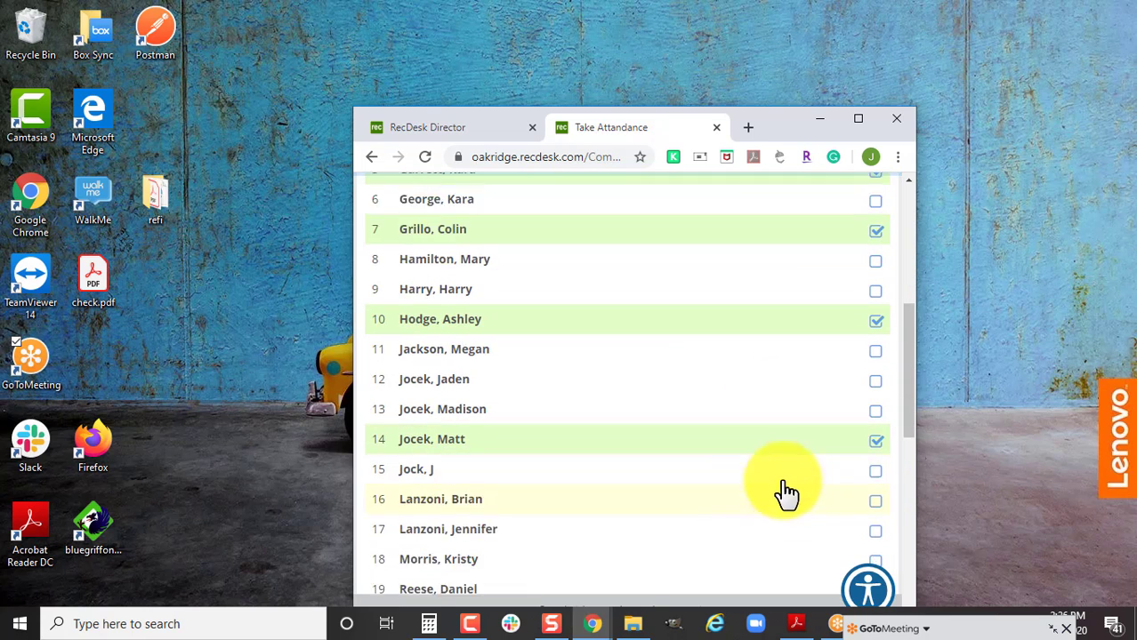
{"action": "scroll", "coordinate": [803, 487], "scroll_direction": "down", "scroll_amount": 1}
{"action": "left_click", "coordinate": [875, 450]}
{"action": "scroll", "coordinate": [792, 508], "scroll_direction": "down", "scroll_amount": 5}
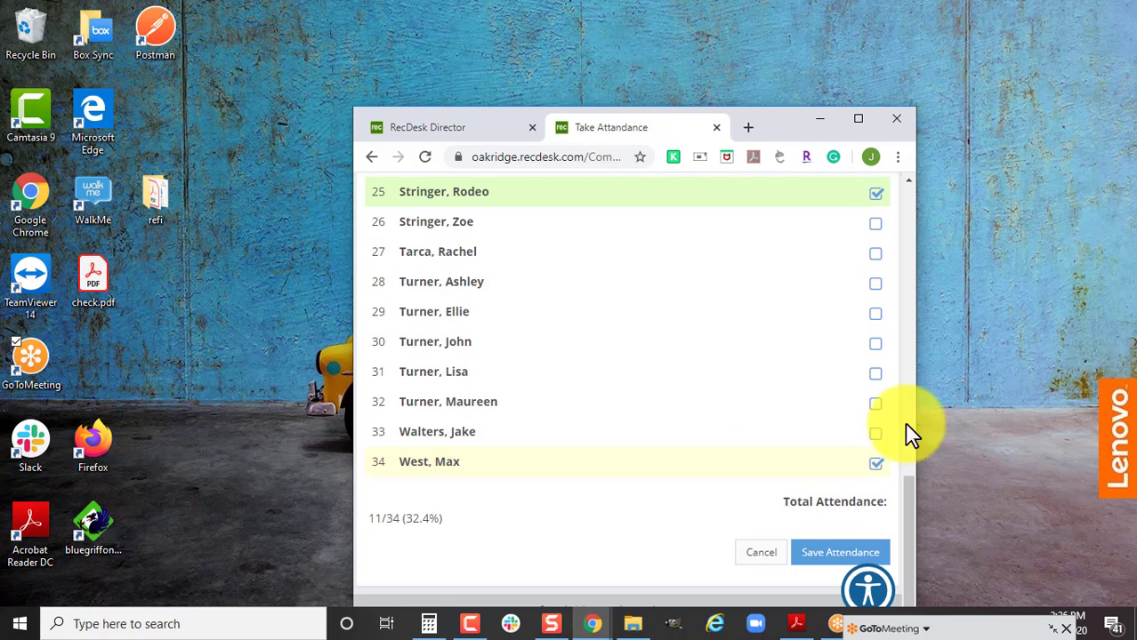
{"action": "left_click", "coordinate": [875, 373]}
{"action": "left_click", "coordinate": [832, 554]}
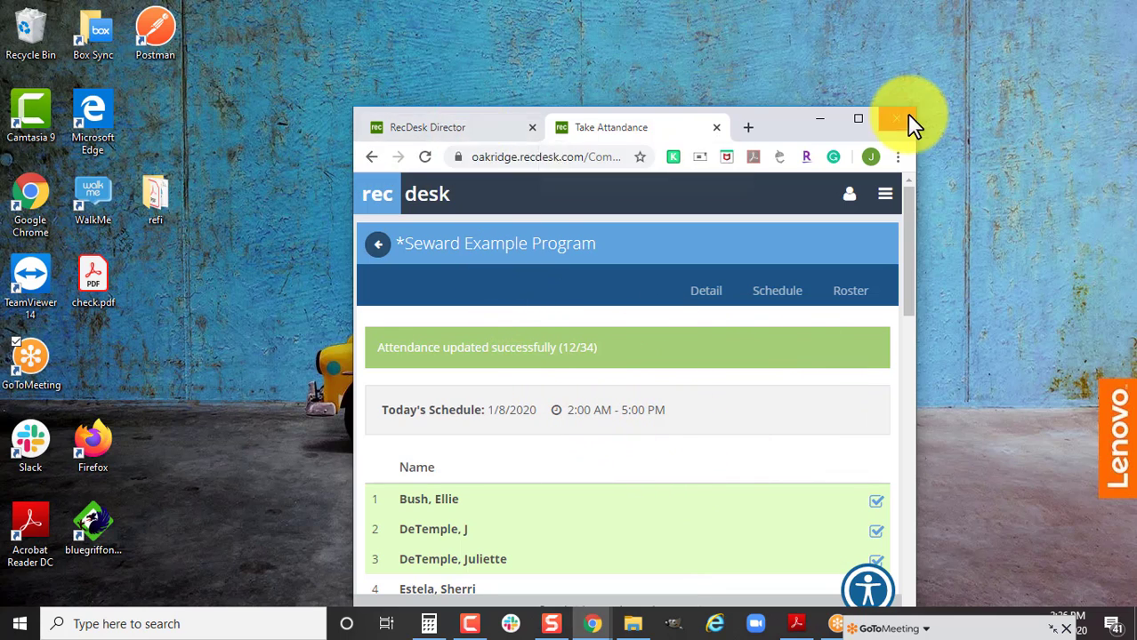
{"action": "left_click", "coordinate": [859, 120]}
Log out of the instructor account from the user menu.
{"action": "left_click", "coordinate": [138, 15]}
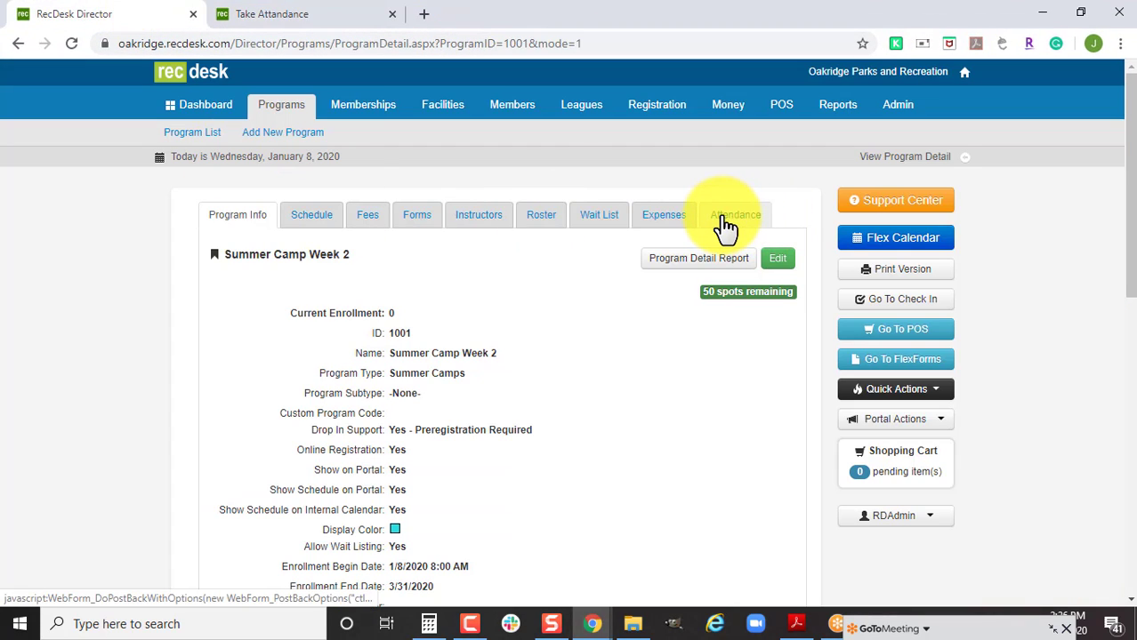
{"action": "left_click", "coordinate": [281, 18]}
{"action": "left_click", "coordinate": [930, 194]}
{"action": "left_click", "coordinate": [899, 261]}
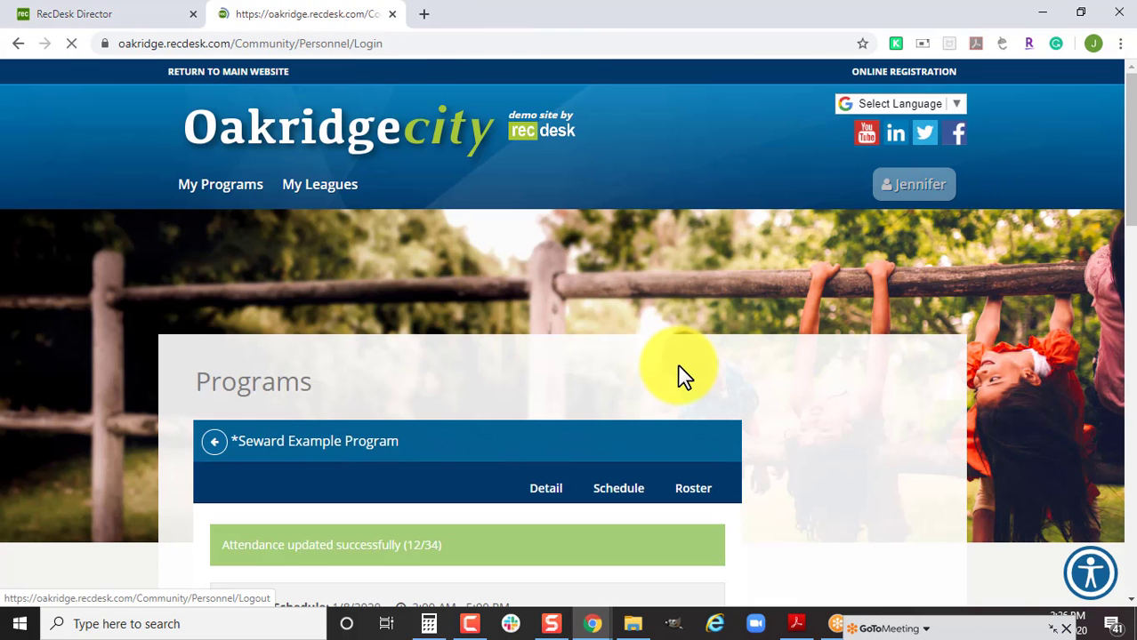
Sign in as a community member with the member's username and password.
{"action": "scroll", "coordinate": [657, 374], "scroll_direction": "down", "scroll_amount": 2}
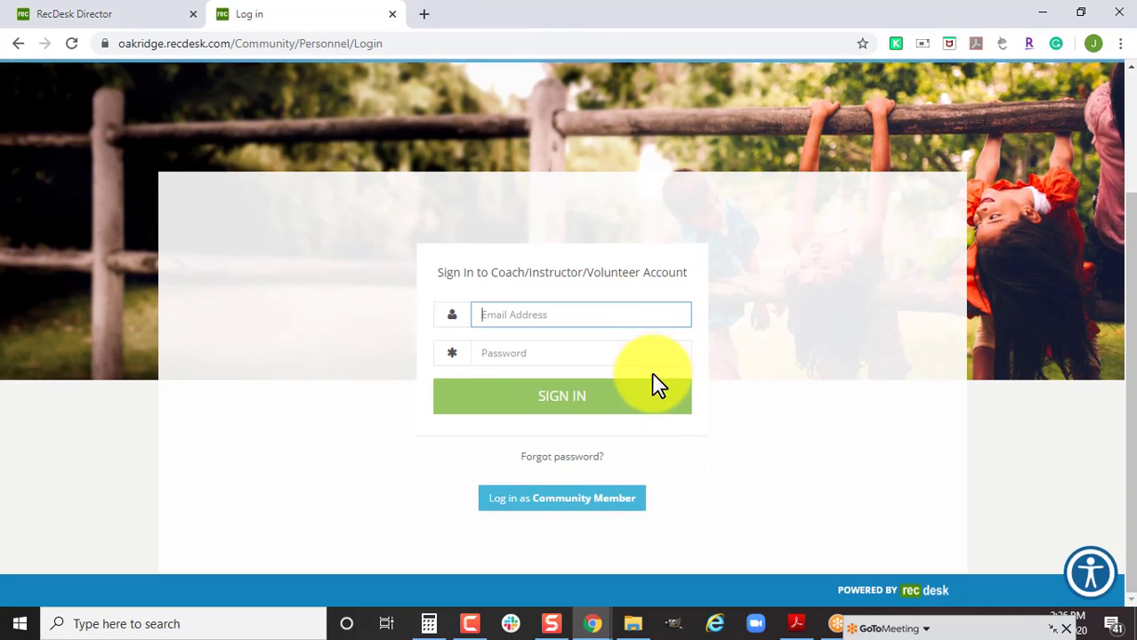
{"action": "left_click", "coordinate": [610, 500]}
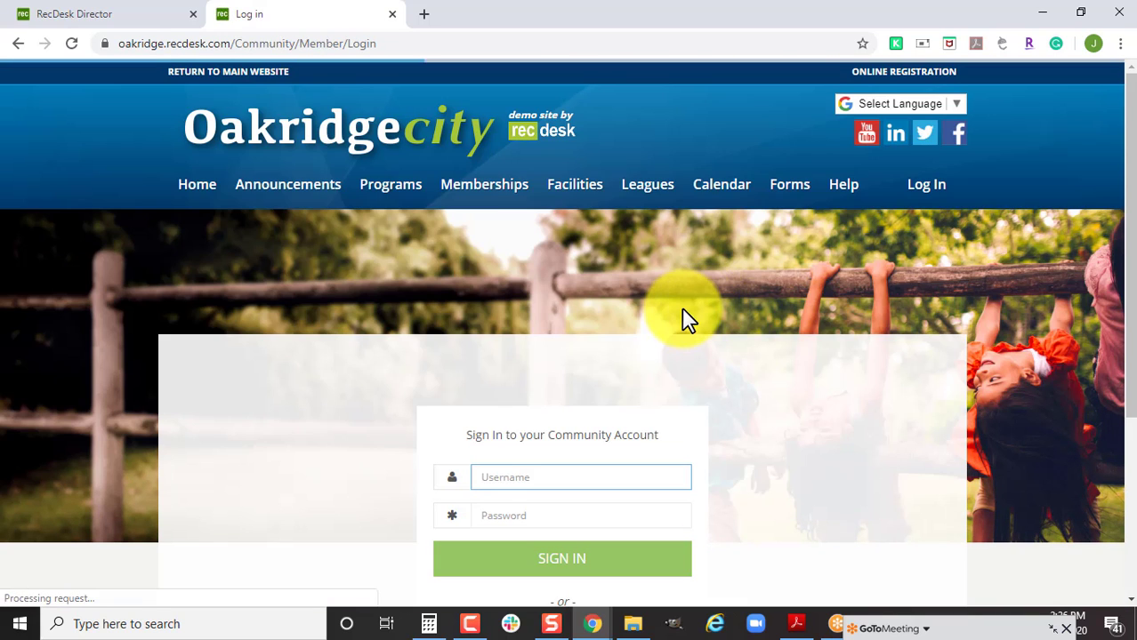
{"action": "type", "text": "lanzoni"}
{"action": "key", "text": "Tab"}
{"action": "type", "text": "•••••••"}
{"action": "key", "text": "Return"}
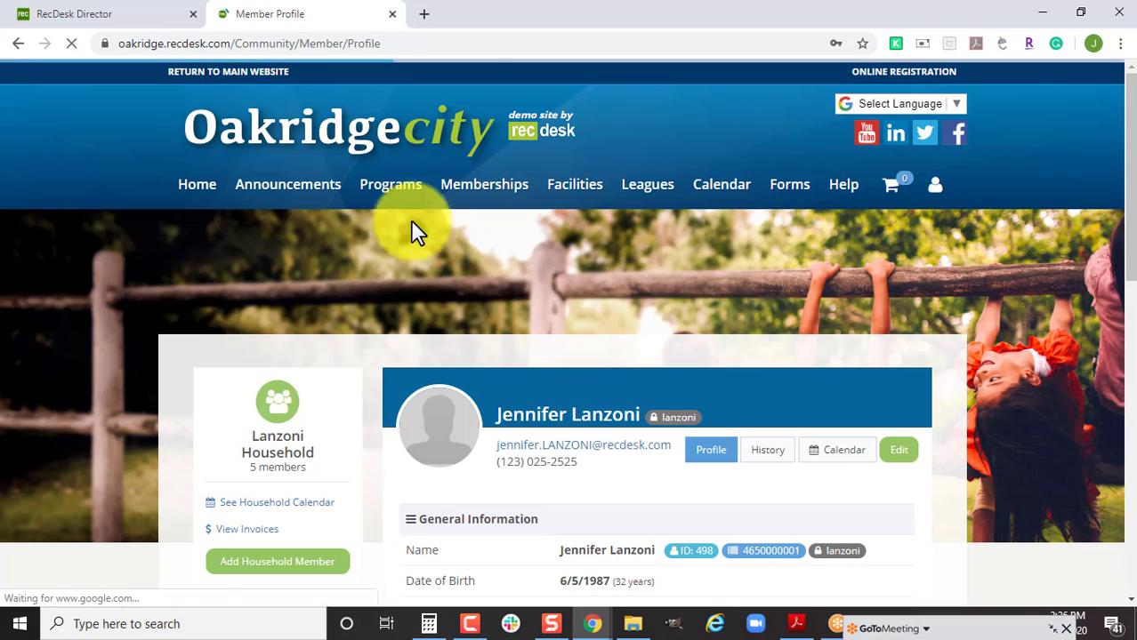
Filter the programs list to the Summer Camps category.
{"action": "left_click", "coordinate": [407, 203]}
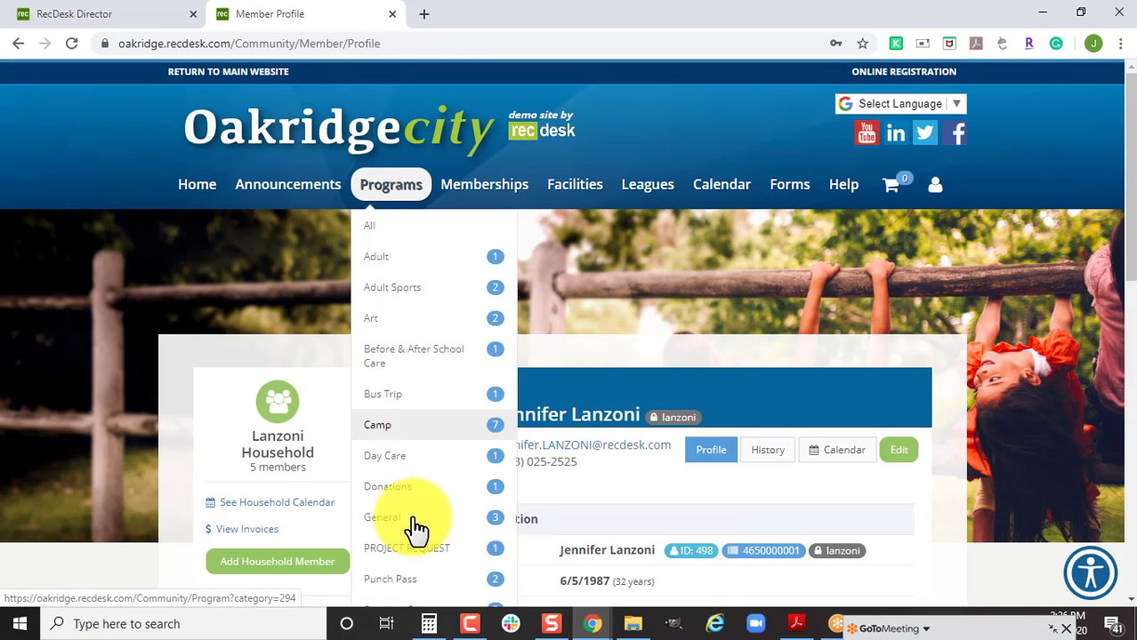
{"action": "scroll", "coordinate": [454, 404], "scroll_direction": "down", "scroll_amount": 1}
{"action": "scroll", "coordinate": [454, 404], "scroll_direction": "down", "scroll_amount": 3}
{"action": "left_click", "coordinate": [429, 278]}
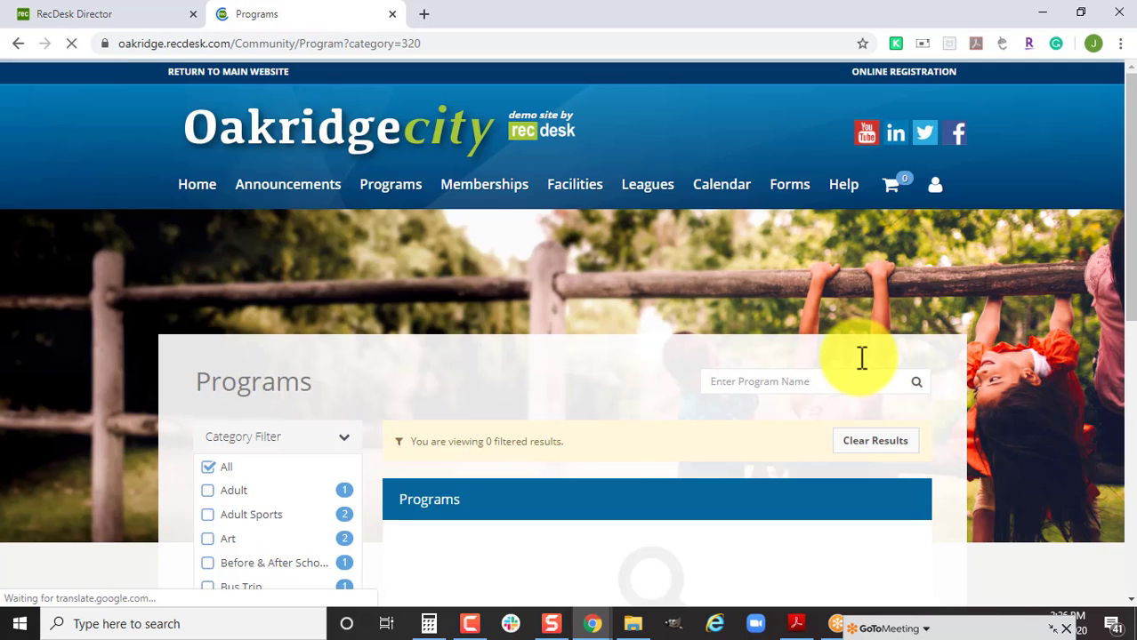
{"action": "scroll", "coordinate": [861, 359], "scroll_direction": "down", "scroll_amount": 3}
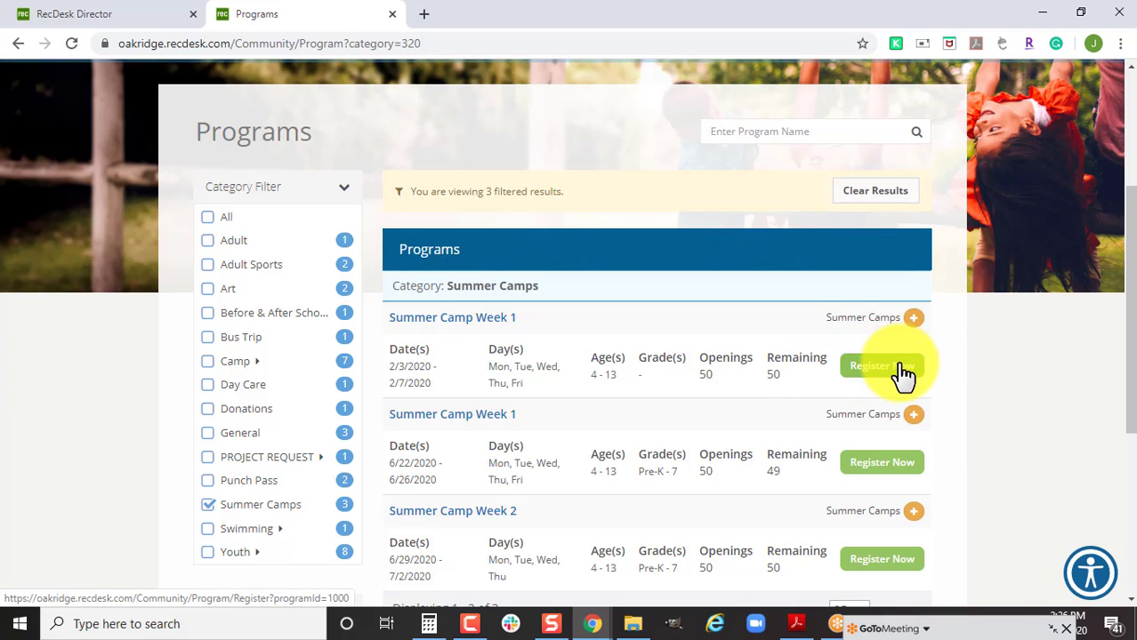
Register the account holder for Week 1: First Participant $50.00, Pay Later, T-shirt YS, into the cart.
{"action": "left_click", "coordinate": [901, 365]}
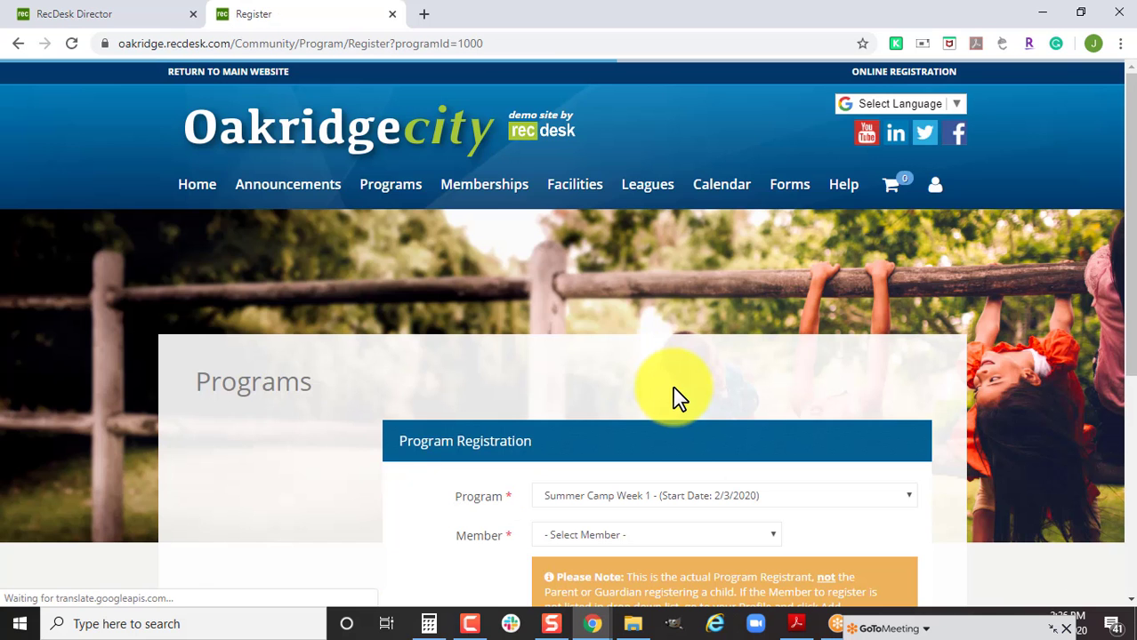
{"action": "scroll", "coordinate": [673, 356], "scroll_direction": "down", "scroll_amount": 4}
{"action": "left_click", "coordinate": [670, 204]}
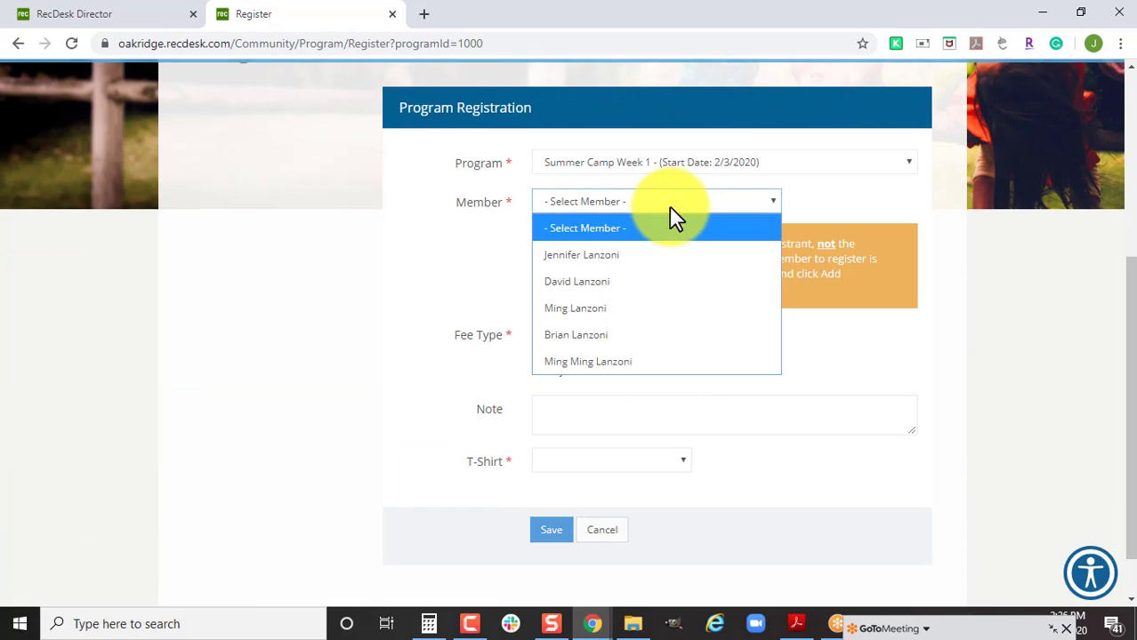
{"action": "left_click", "coordinate": [667, 257]}
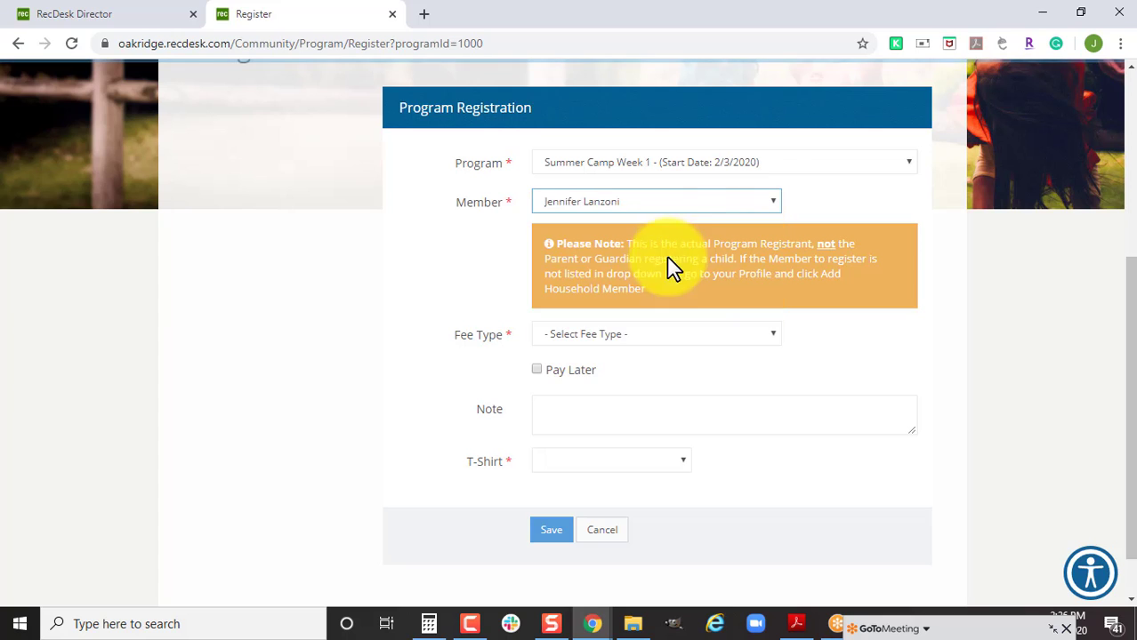
{"action": "left_click", "coordinate": [610, 338]}
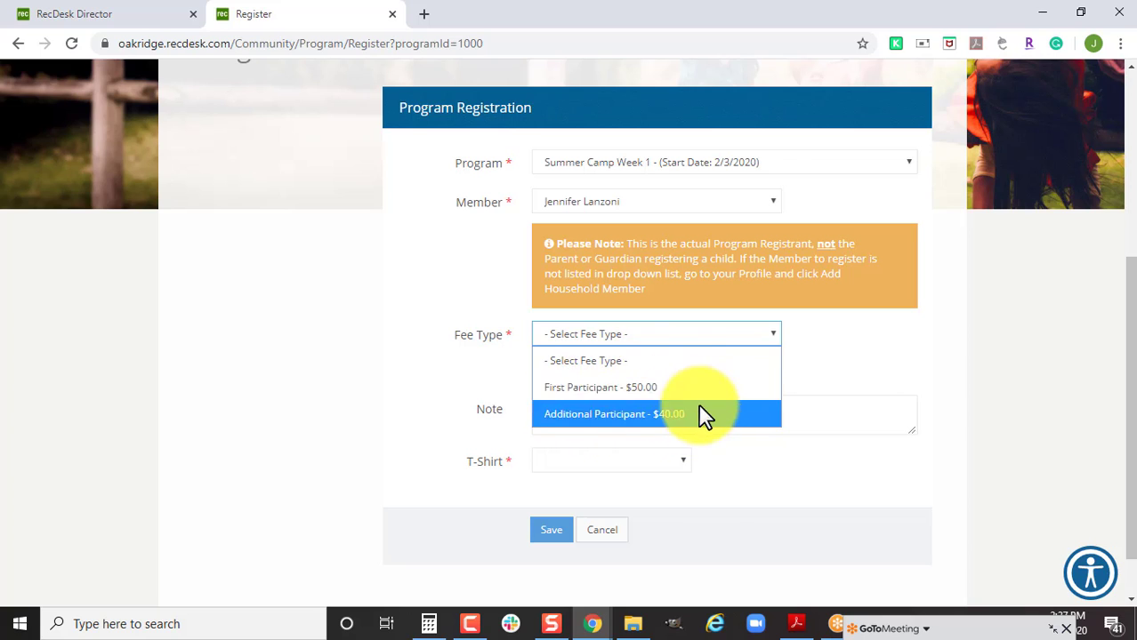
{"action": "left_click", "coordinate": [709, 394]}
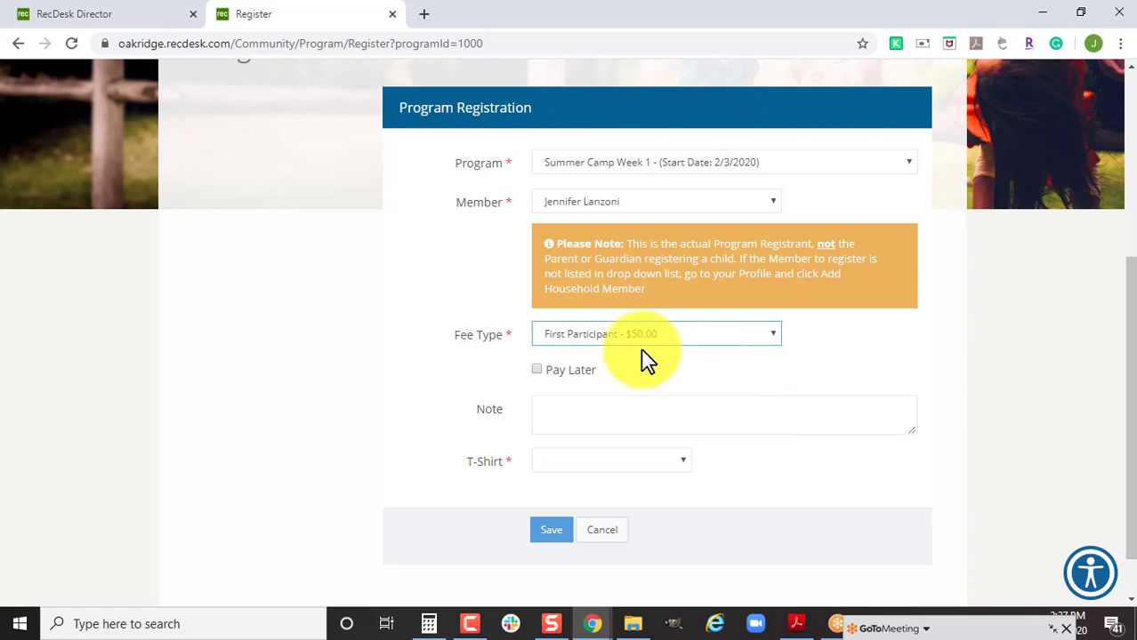
{"action": "left_click", "coordinate": [537, 369]}
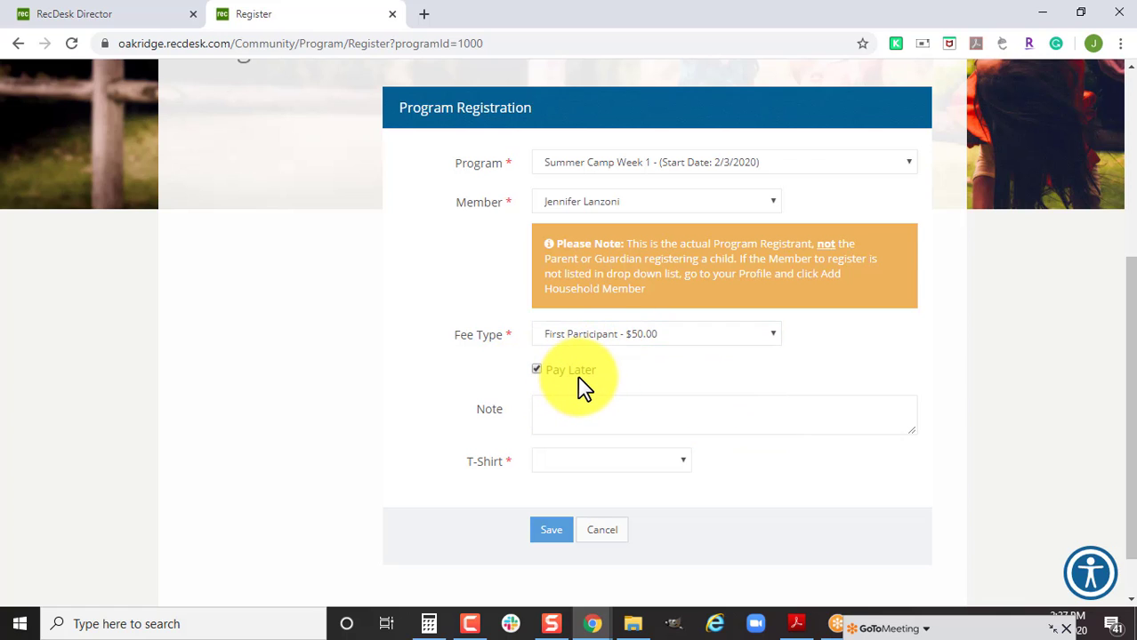
{"action": "left_click", "coordinate": [596, 461]}
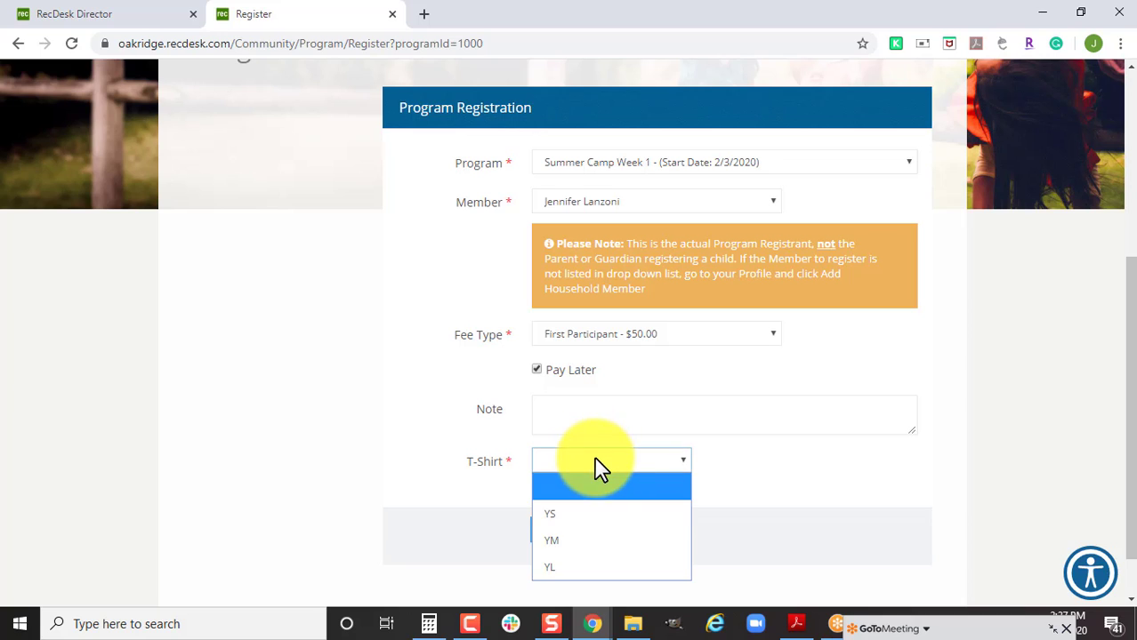
{"action": "left_click", "coordinate": [578, 515]}
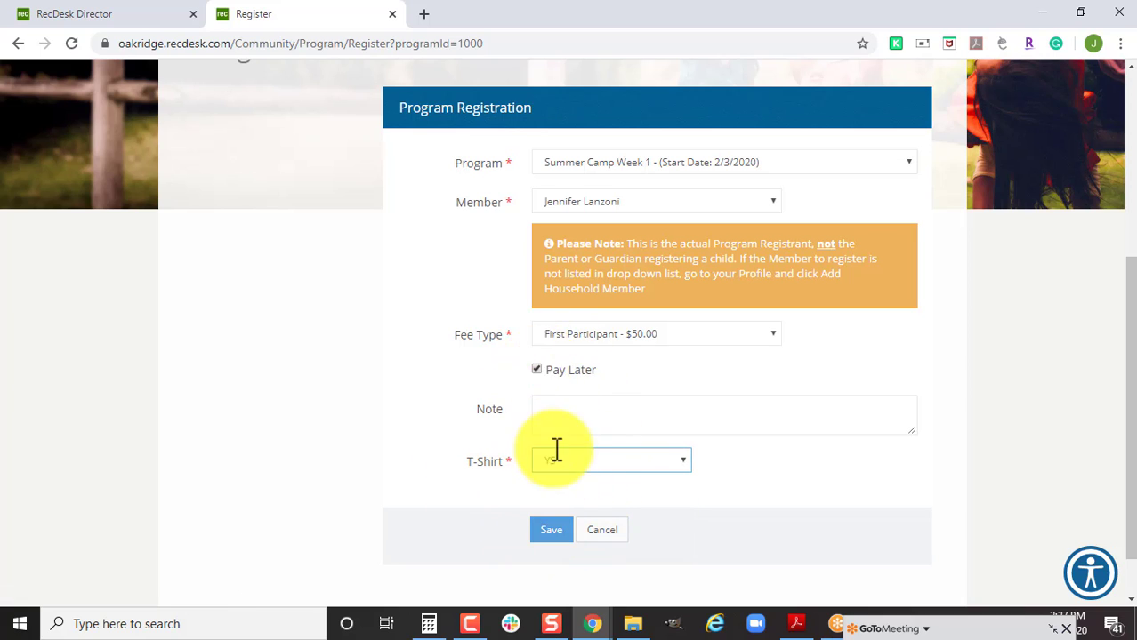
{"action": "left_click", "coordinate": [548, 533]}
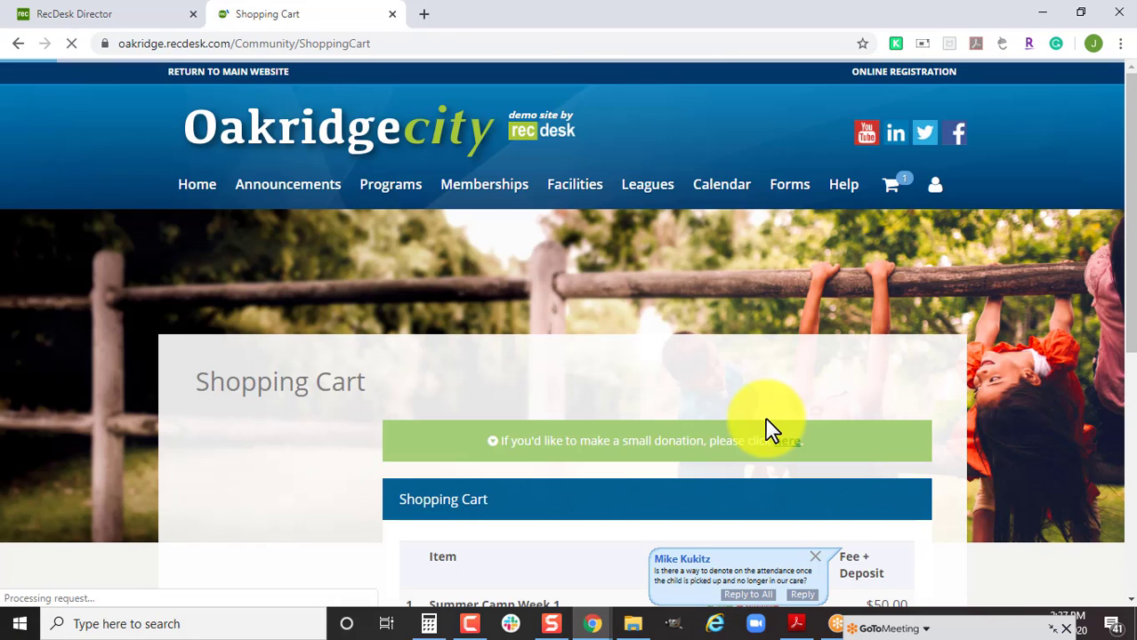
Proceed to checkout and accept the waiver to reach Required Forms.
{"action": "scroll", "coordinate": [659, 427], "scroll_direction": "down", "scroll_amount": 5}
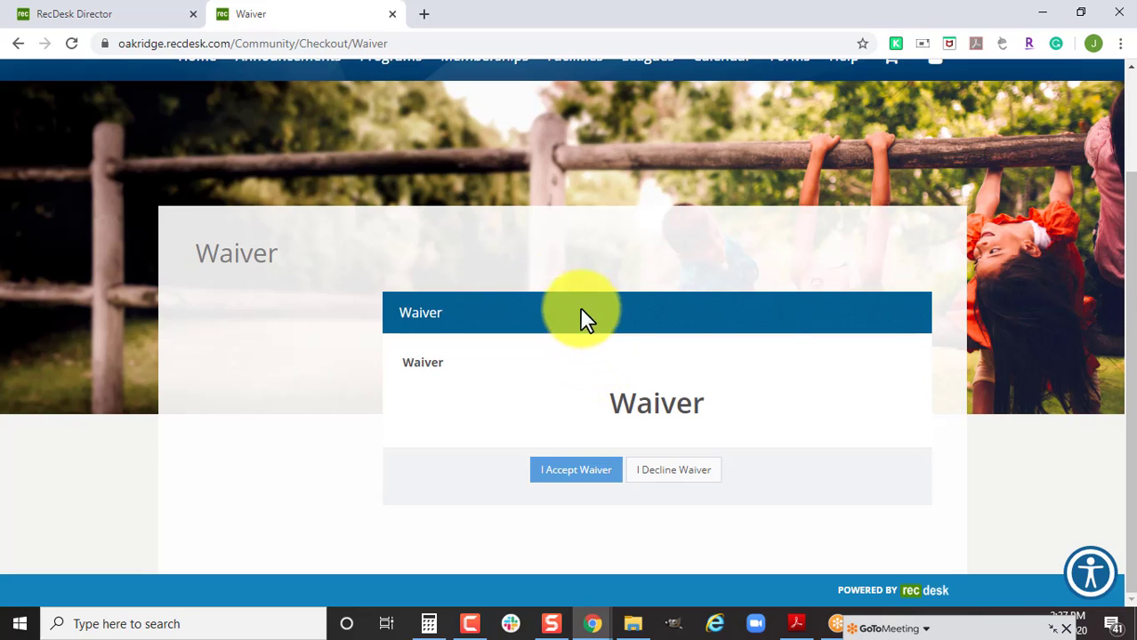
{"action": "left_click", "coordinate": [552, 476]}
{"action": "scroll", "coordinate": [545, 481], "scroll_direction": "down", "scroll_amount": 2}
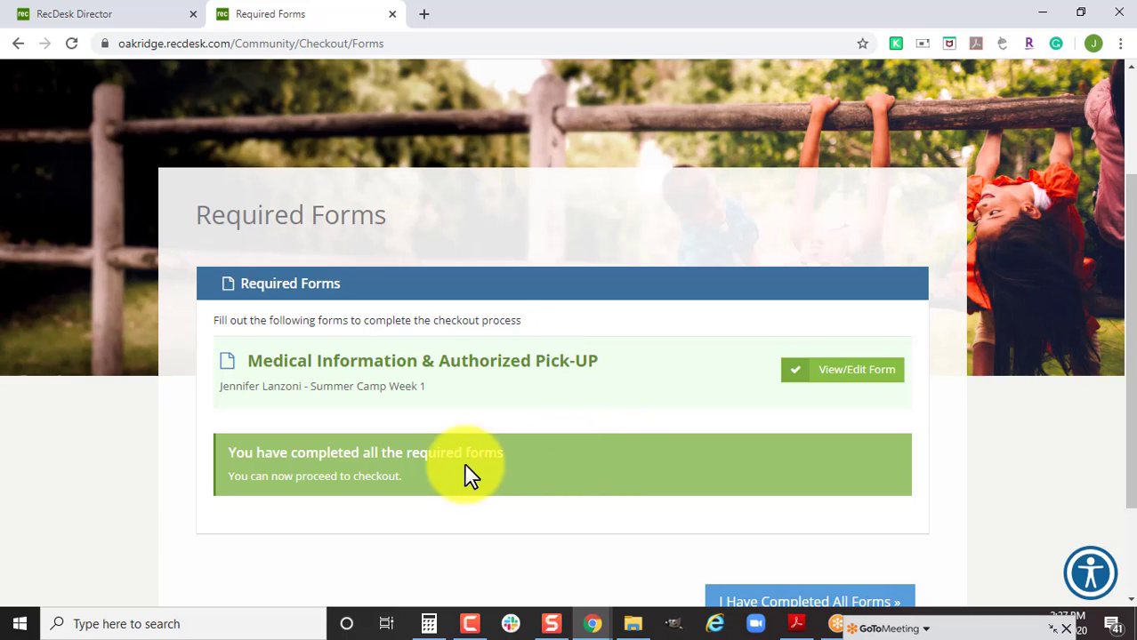
{"action": "scroll", "coordinate": [560, 485], "scroll_direction": "up", "scroll_amount": 1}
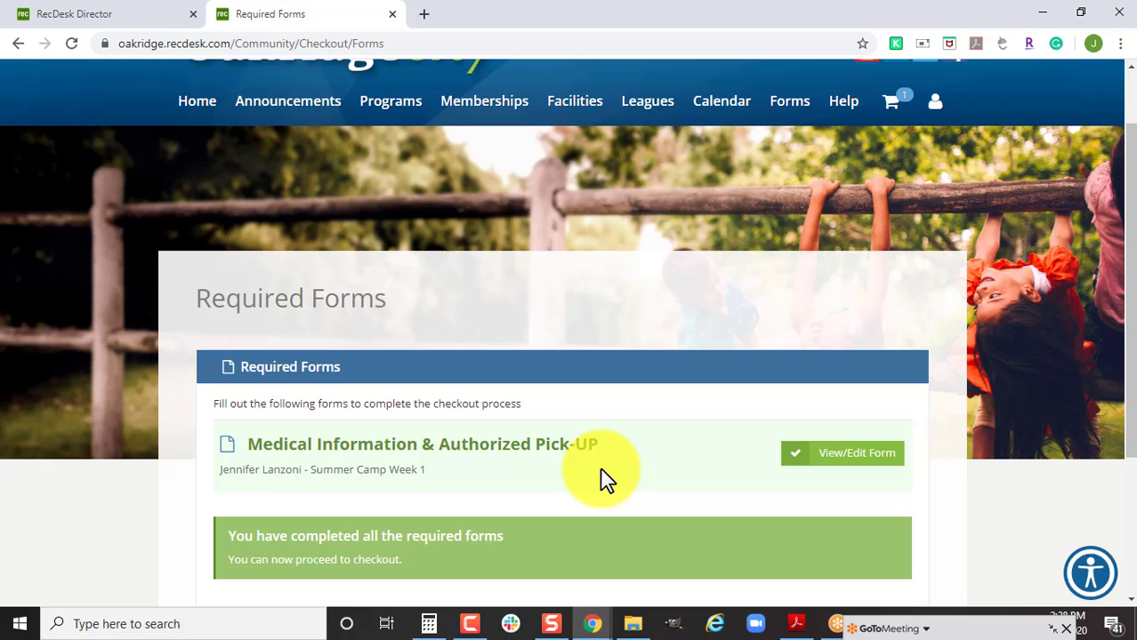
{"action": "scroll", "coordinate": [676, 476], "scroll_direction": "down", "scroll_amount": 1}
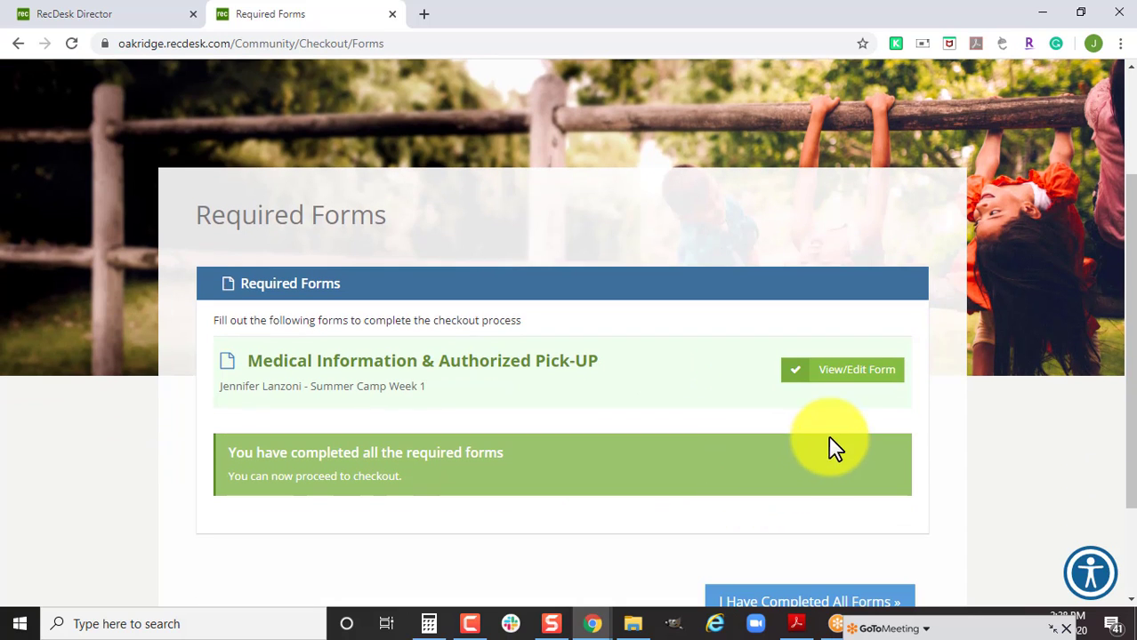
Edit the Medical Information & Authorized Pick-UP form response and save it with Update Response.
{"action": "left_click", "coordinate": [846, 387]}
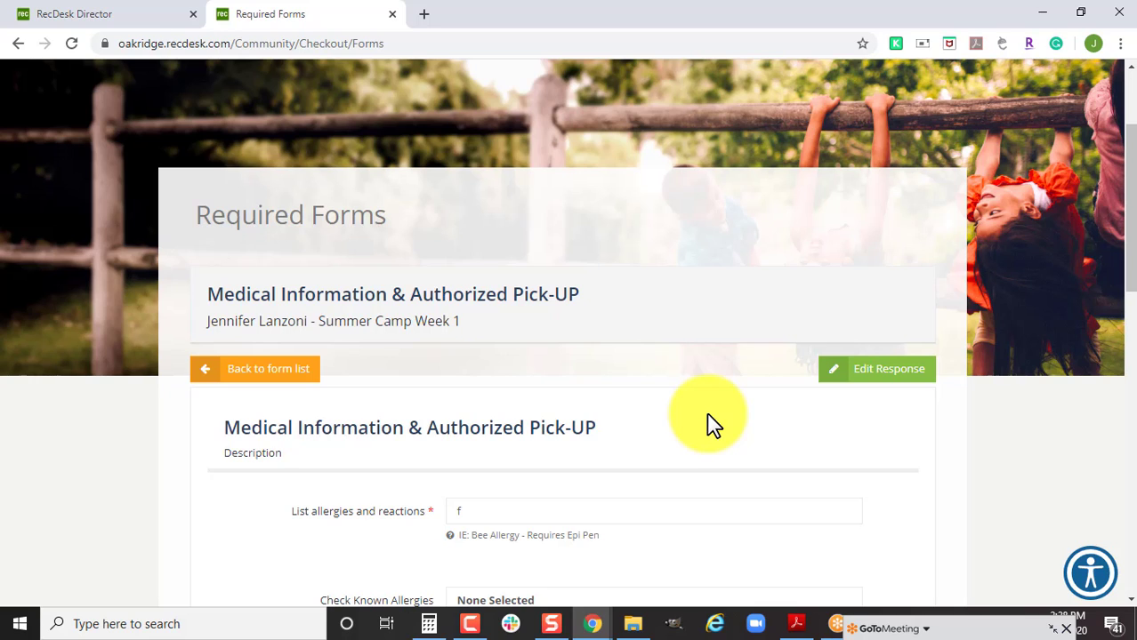
{"action": "scroll", "coordinate": [707, 413], "scroll_direction": "down", "scroll_amount": 2}
{"action": "left_click", "coordinate": [890, 205]}
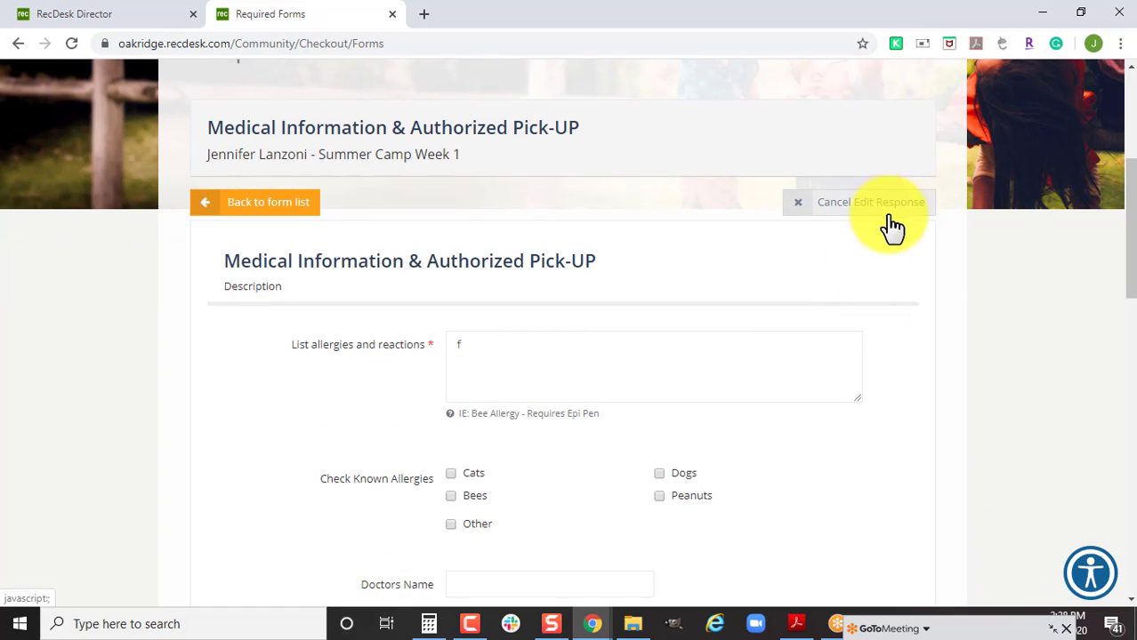
{"action": "scroll", "coordinate": [770, 424], "scroll_direction": "down", "scroll_amount": 1}
{"action": "scroll", "coordinate": [774, 409], "scroll_direction": "down", "scroll_amount": 1}
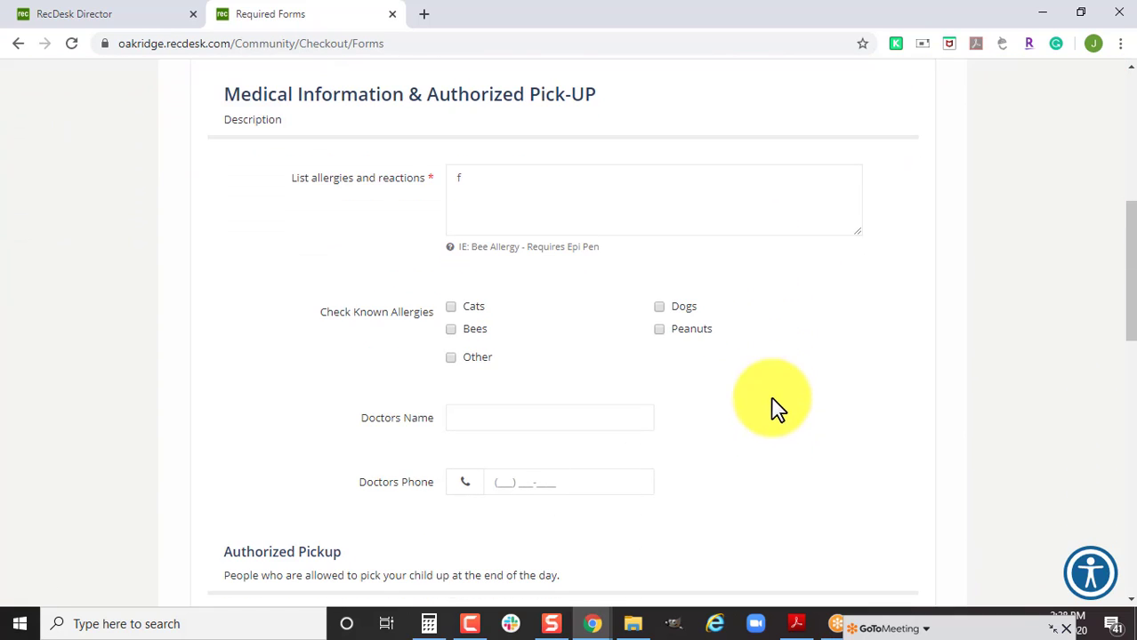
{"action": "scroll", "coordinate": [712, 401], "scroll_direction": "down", "scroll_amount": 2}
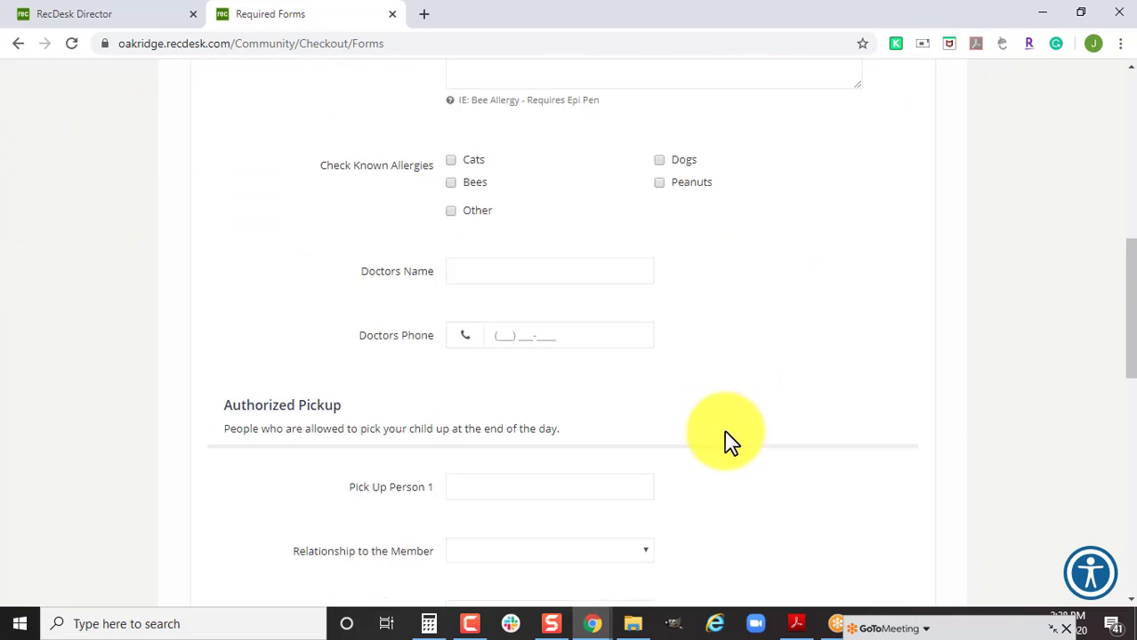
{"action": "scroll", "coordinate": [791, 440], "scroll_direction": "down", "scroll_amount": 3}
{"action": "scroll", "coordinate": [791, 440], "scroll_direction": "down", "scroll_amount": 3}
{"action": "scroll", "coordinate": [796, 445], "scroll_direction": "down", "scroll_amount": 4}
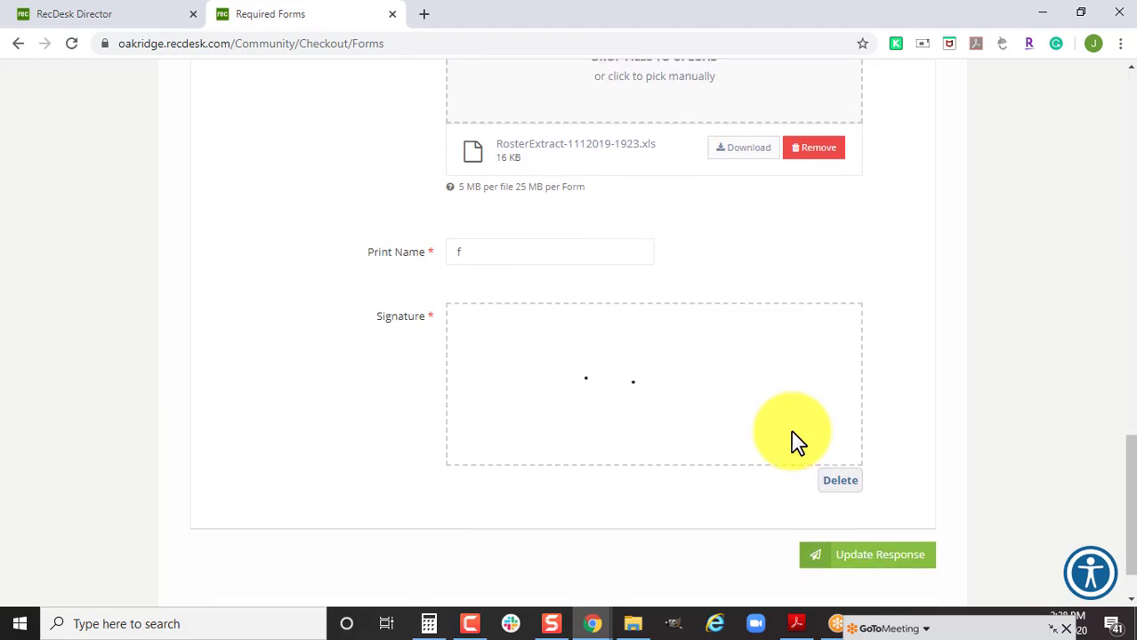
{"action": "left_click", "coordinate": [855, 492]}
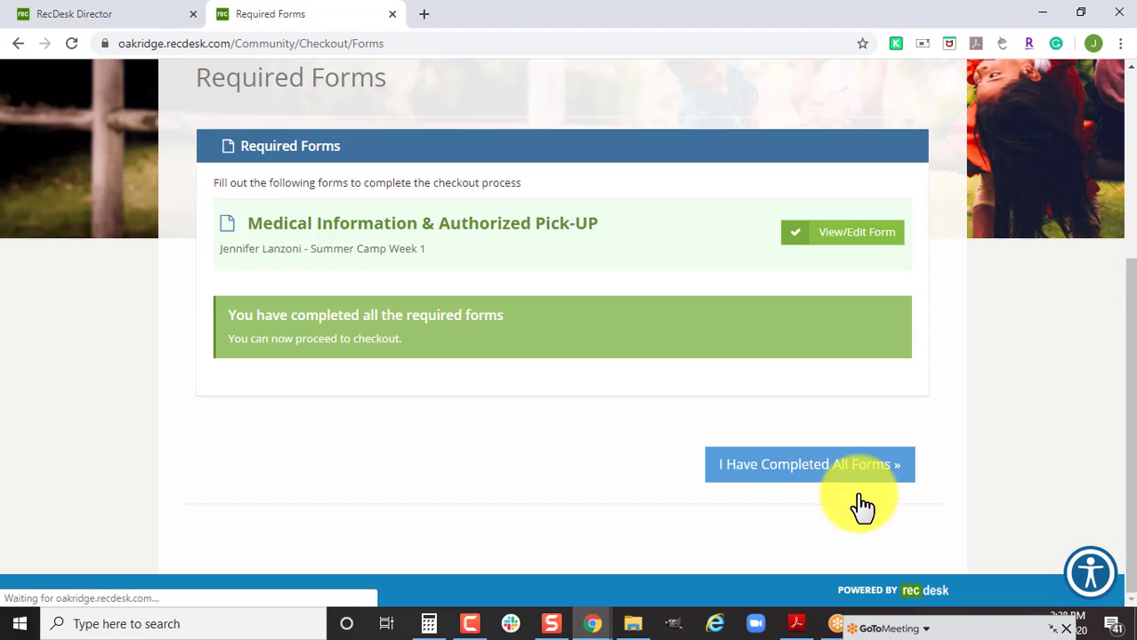
Confirm all forms are completed and process the $50.00 Invoice Me (Pay Later) checkout.
{"action": "left_click", "coordinate": [860, 477]}
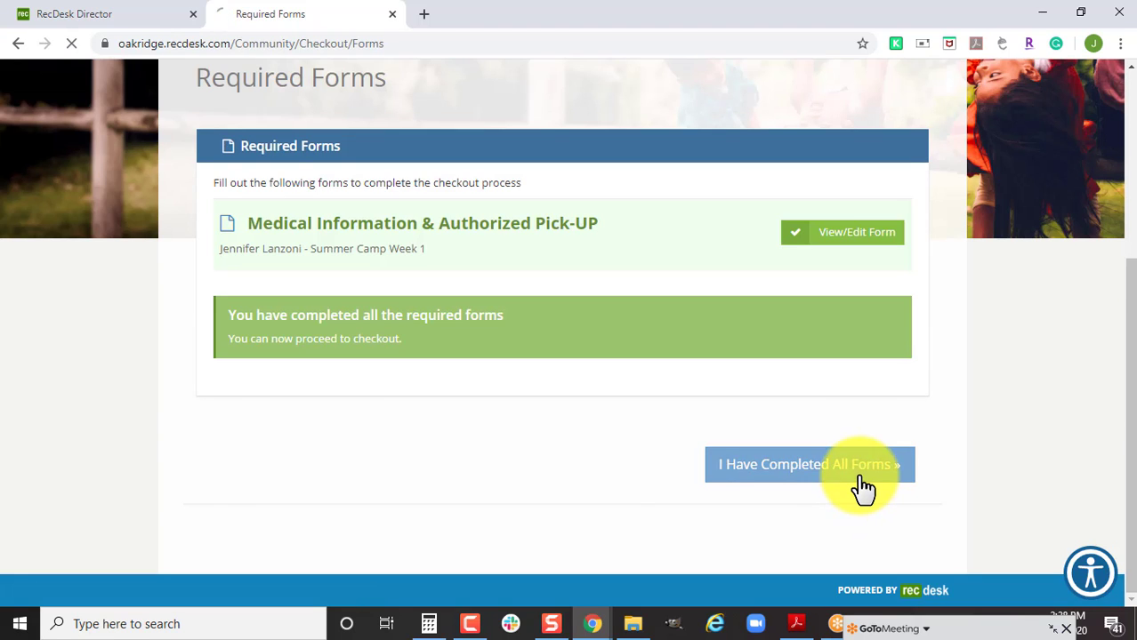
{"action": "scroll", "coordinate": [645, 488], "scroll_direction": "down", "scroll_amount": 2}
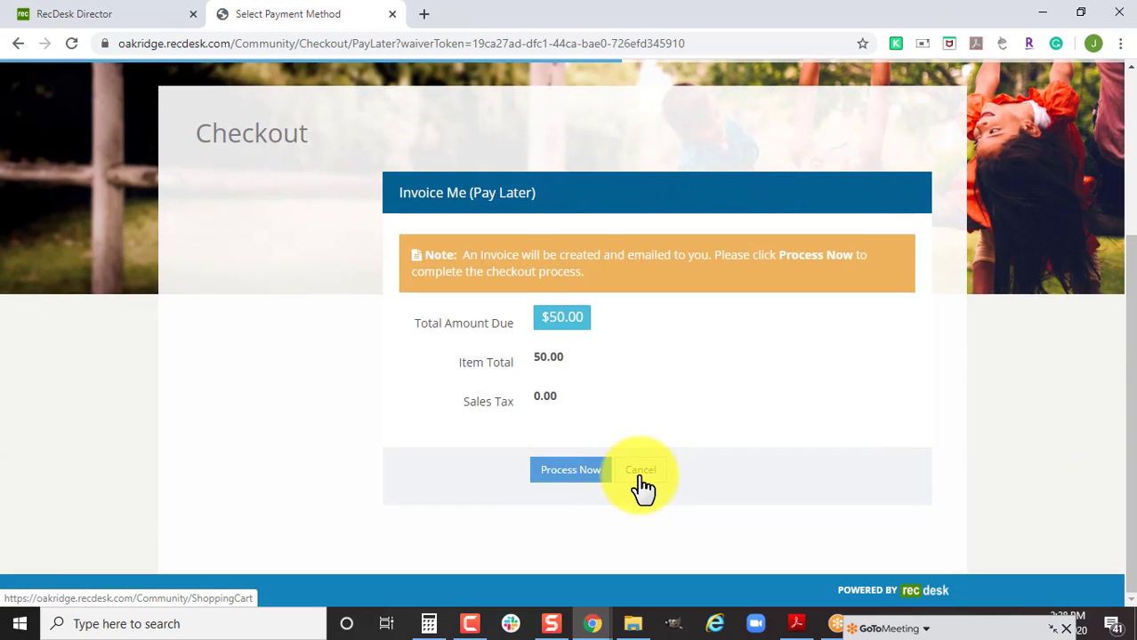
{"action": "left_click", "coordinate": [574, 476]}
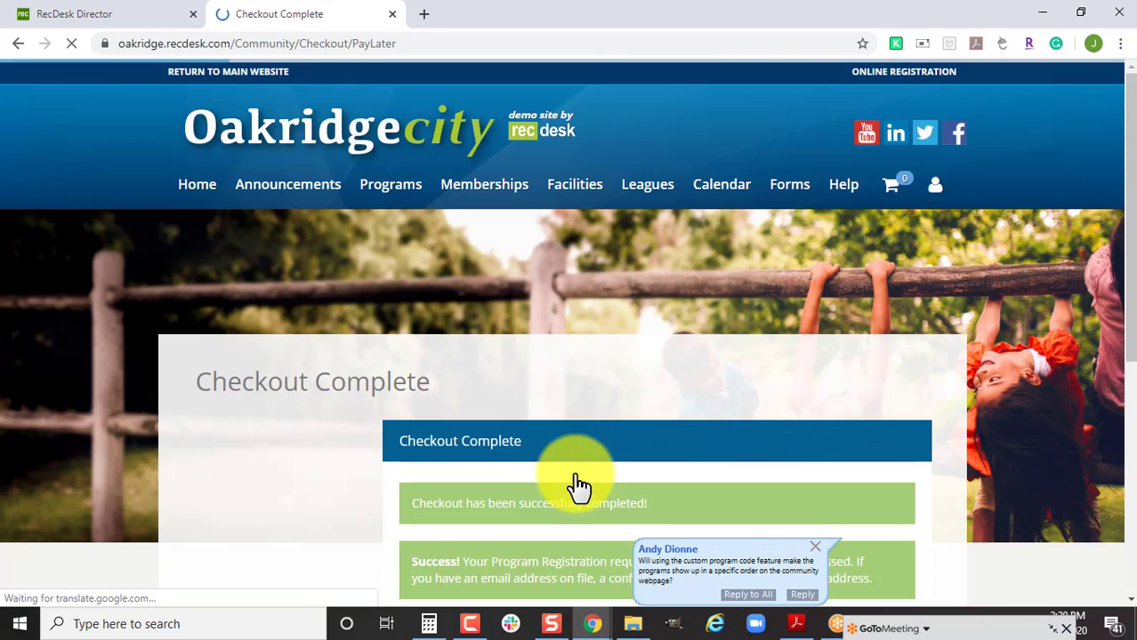
{"action": "scroll", "coordinate": [703, 442], "scroll_direction": "down", "scroll_amount": 1}
{"action": "scroll", "coordinate": [711, 443], "scroll_direction": "down", "scroll_amount": 2}
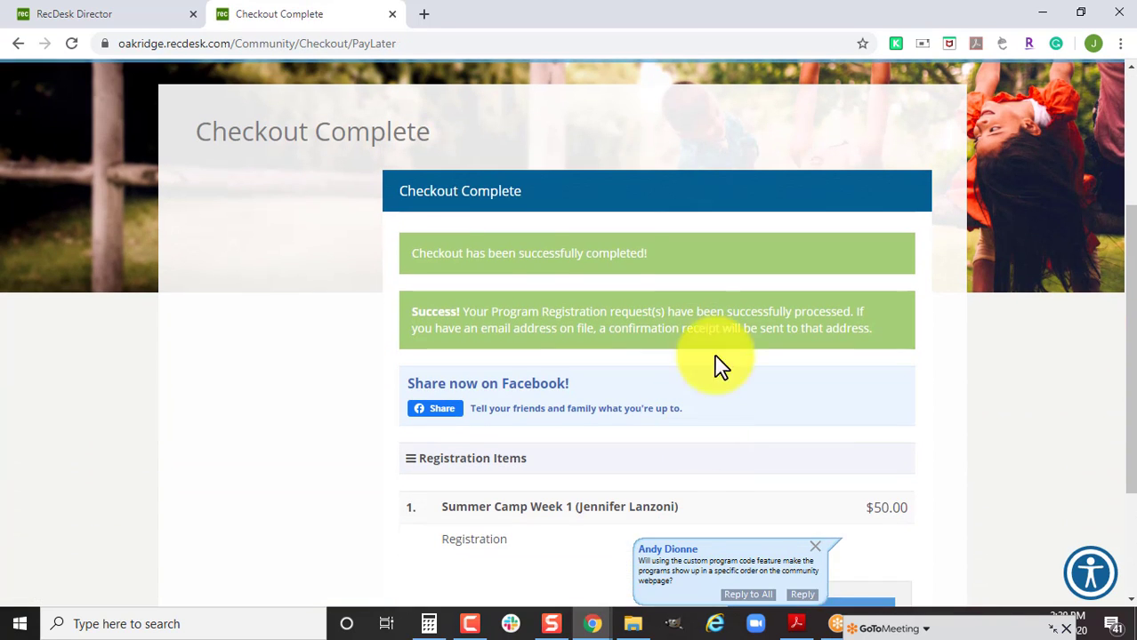
On the Director tab's Week 1 roster, choose Form Actions > Roster Actions > Export Full Detail to Excel.
{"action": "key", "text": "ctrl+Tab"}
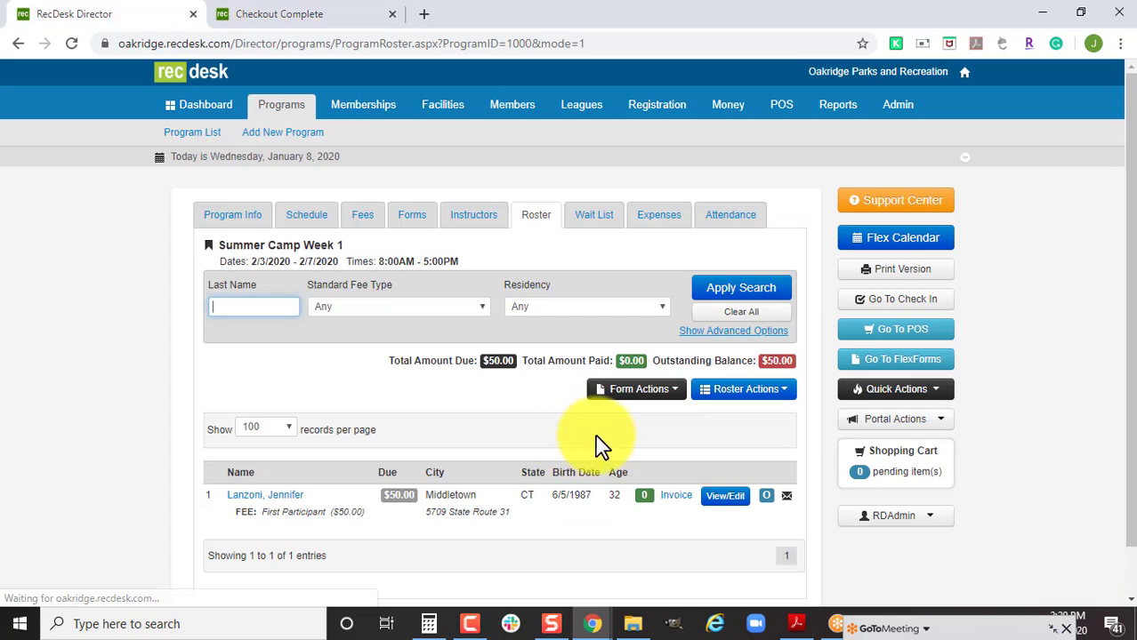
{"action": "scroll", "coordinate": [542, 471], "scroll_direction": "down", "scroll_amount": 1}
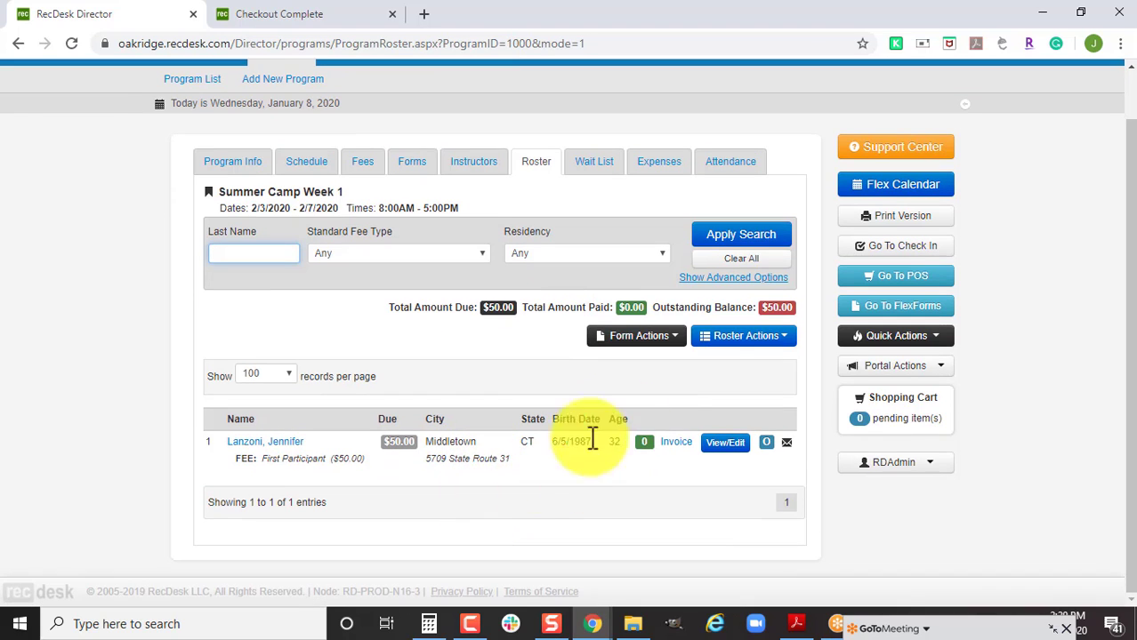
{"action": "left_click", "coordinate": [662, 347]}
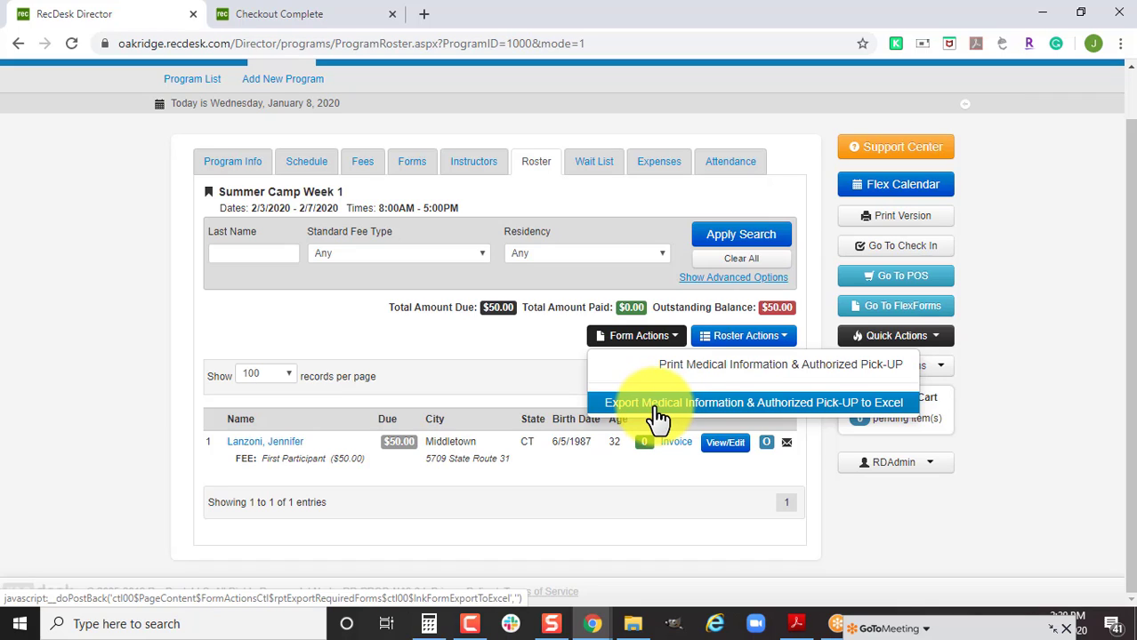
{"action": "left_click", "coordinate": [750, 336]}
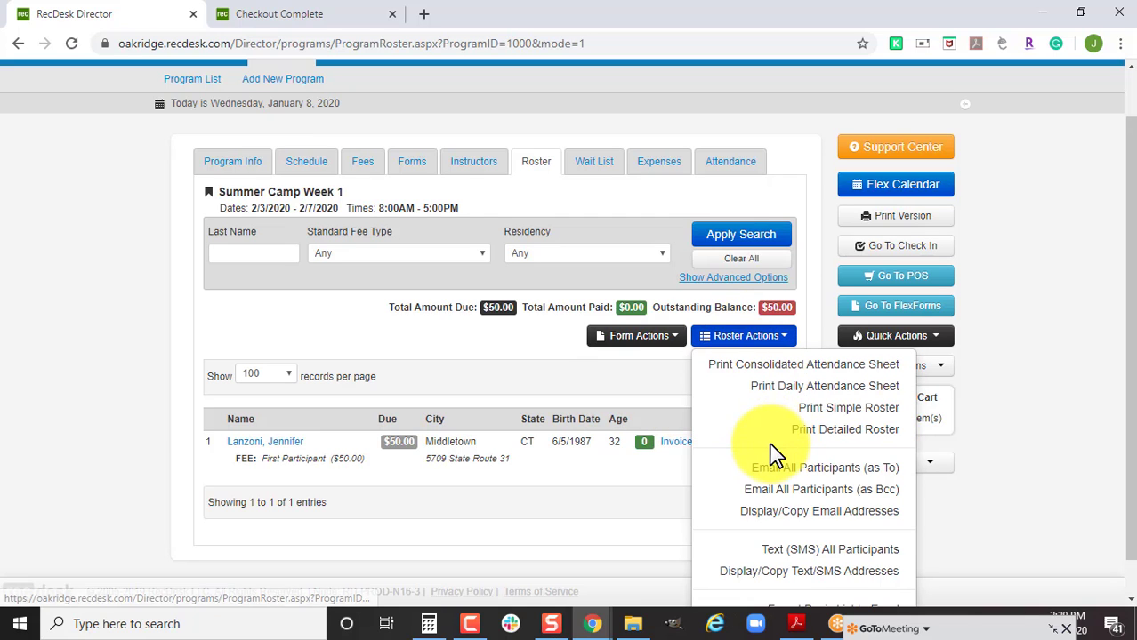
{"action": "scroll", "coordinate": [786, 433], "scroll_direction": "down", "scroll_amount": 1}
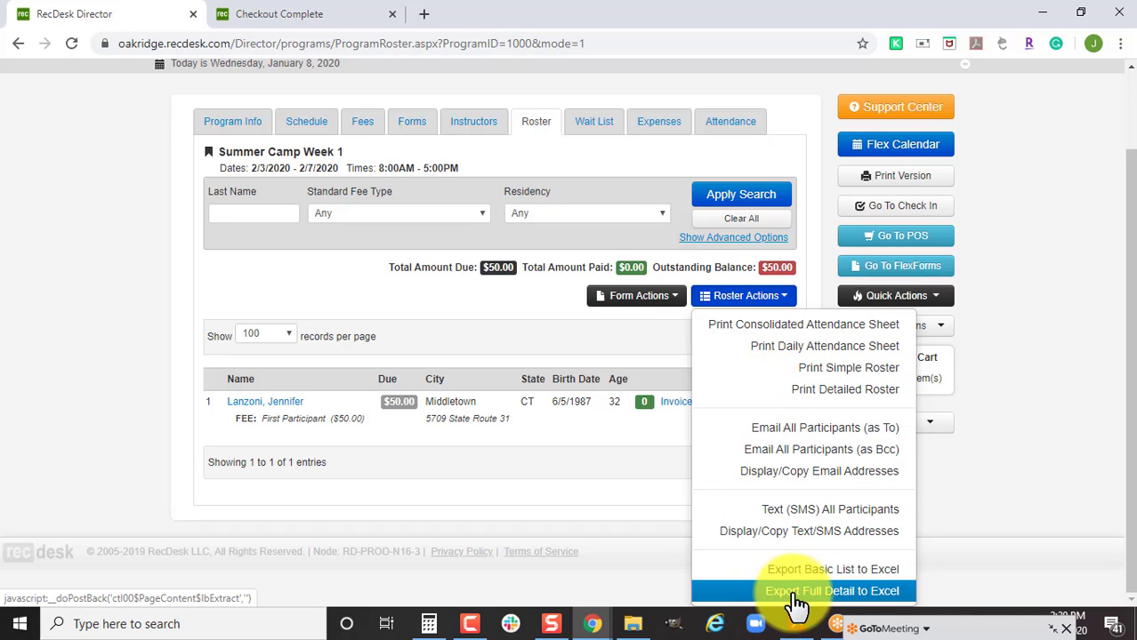
{"action": "left_click", "coordinate": [893, 593]}
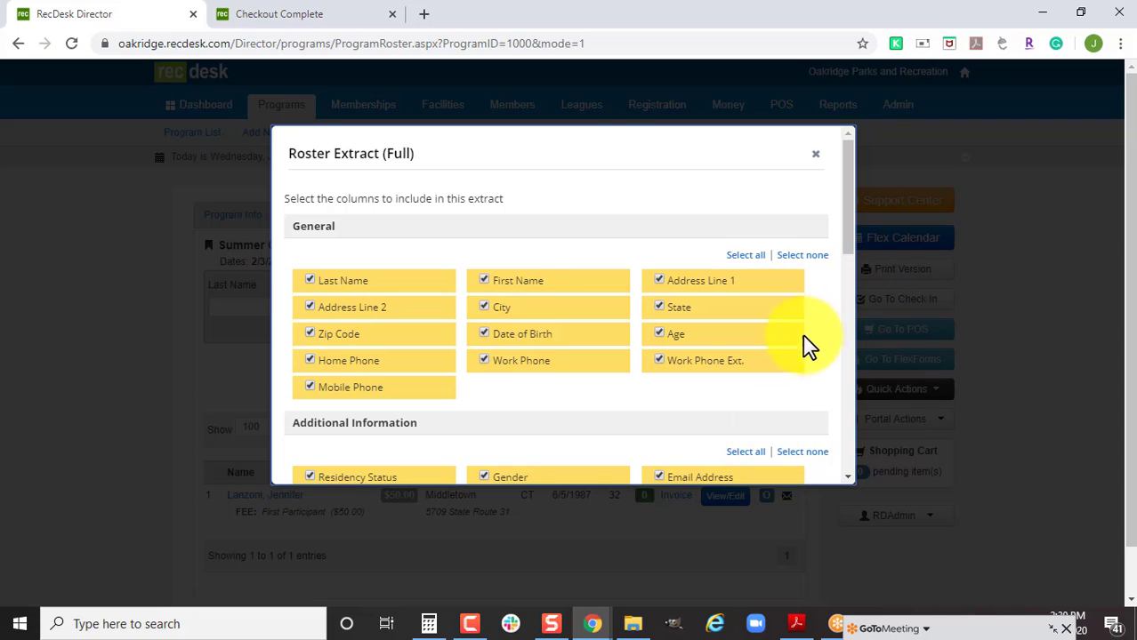
Scroll through the Roster Extract (Full) columns, leaving all ticked, then close the dialog.
{"action": "scroll", "coordinate": [798, 360], "scroll_direction": "down", "scroll_amount": 2}
{"action": "scroll", "coordinate": [788, 378], "scroll_direction": "down", "scroll_amount": 3}
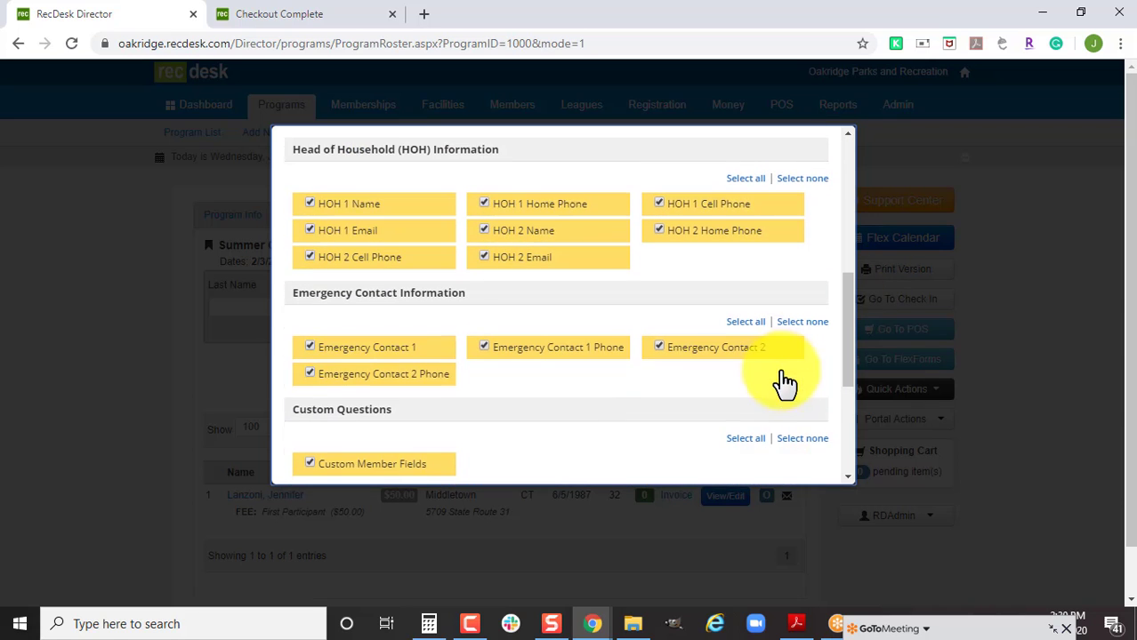
{"action": "scroll", "coordinate": [781, 391], "scroll_direction": "down", "scroll_amount": 2}
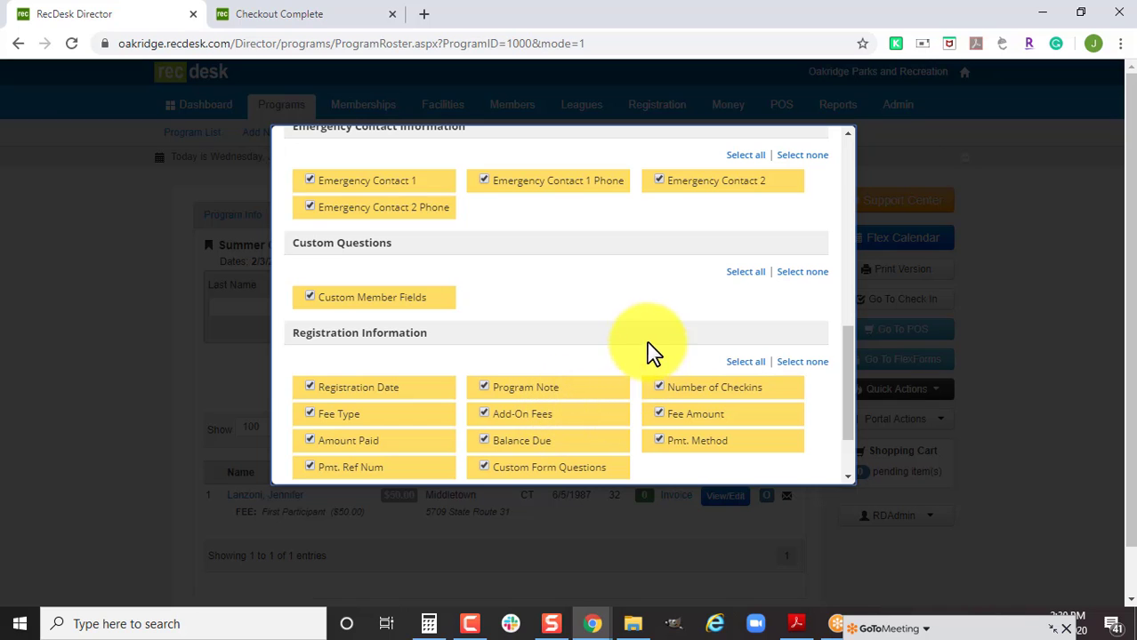
{"action": "scroll", "coordinate": [724, 329], "scroll_direction": "down", "scroll_amount": 2}
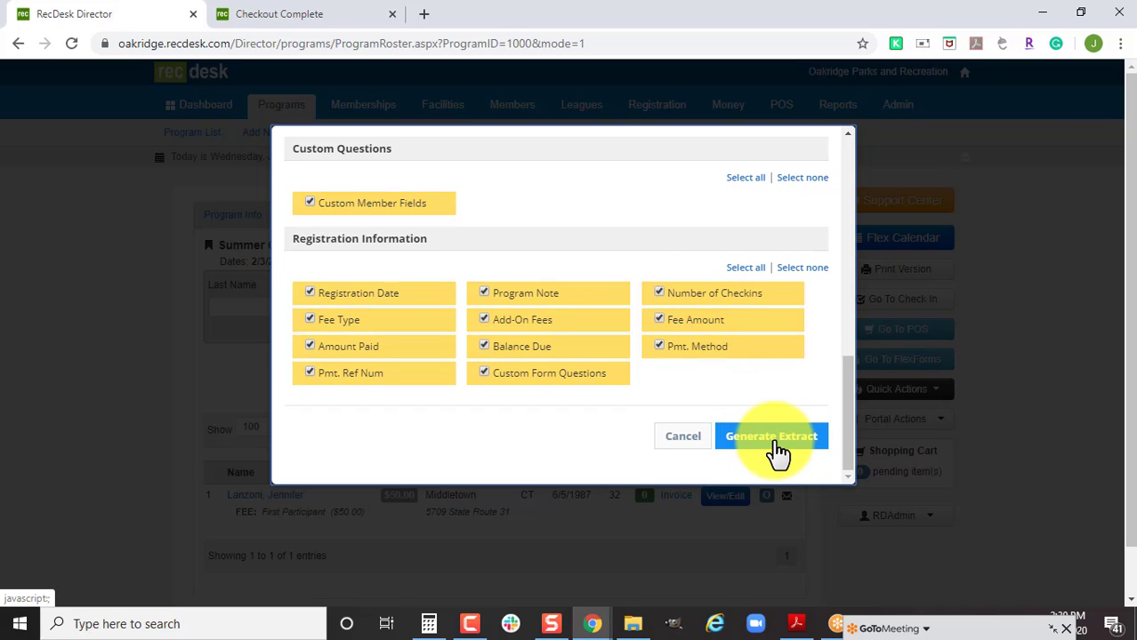
{"action": "left_click", "coordinate": [687, 440]}
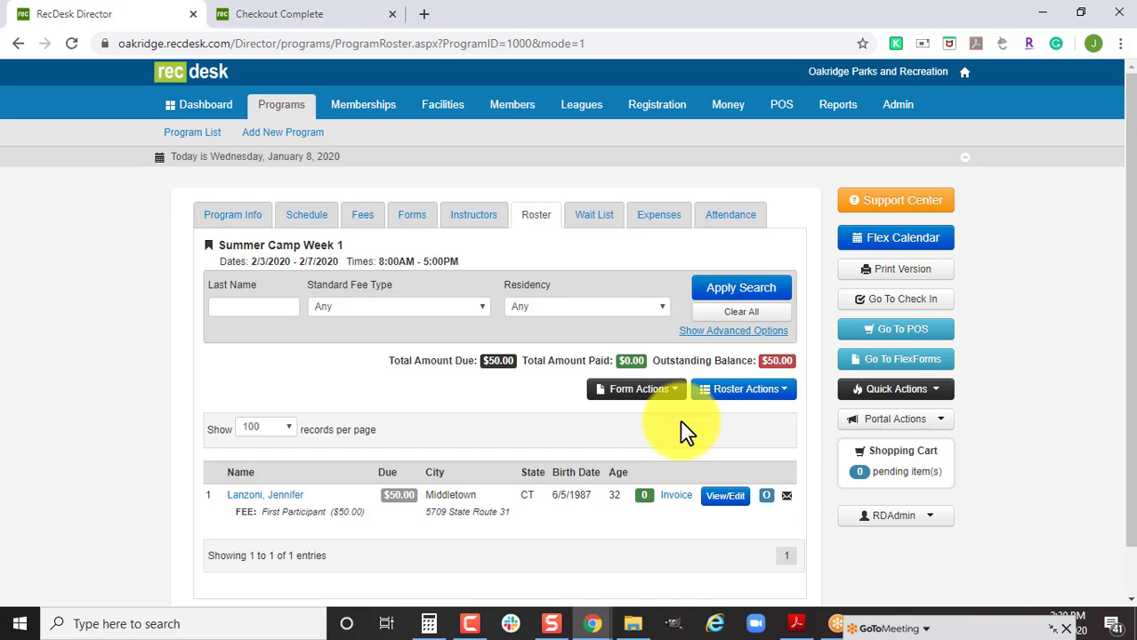
Expand the GoToMeeting chat and read attendee questions, such as marking children as picked up.
{"action": "left_click", "coordinate": [997, 628]}
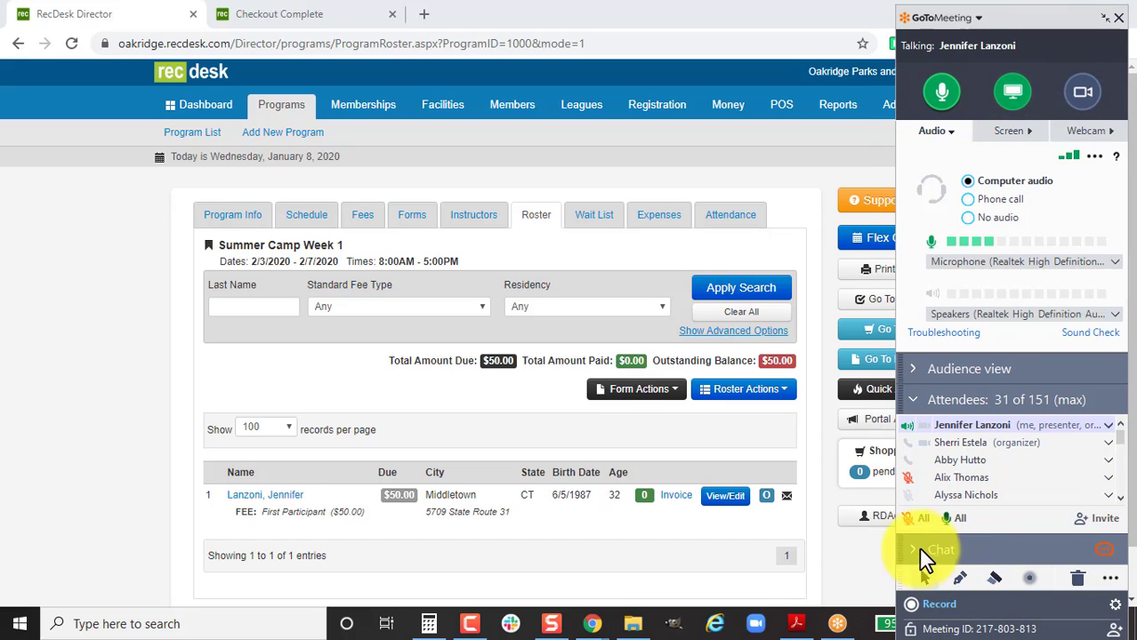
{"action": "left_click", "coordinate": [920, 547]}
{"action": "scroll", "coordinate": [1121, 488], "scroll_direction": "up", "scroll_amount": 2}
{"action": "scroll", "coordinate": [1122, 489], "scroll_direction": "up", "scroll_amount": 10}
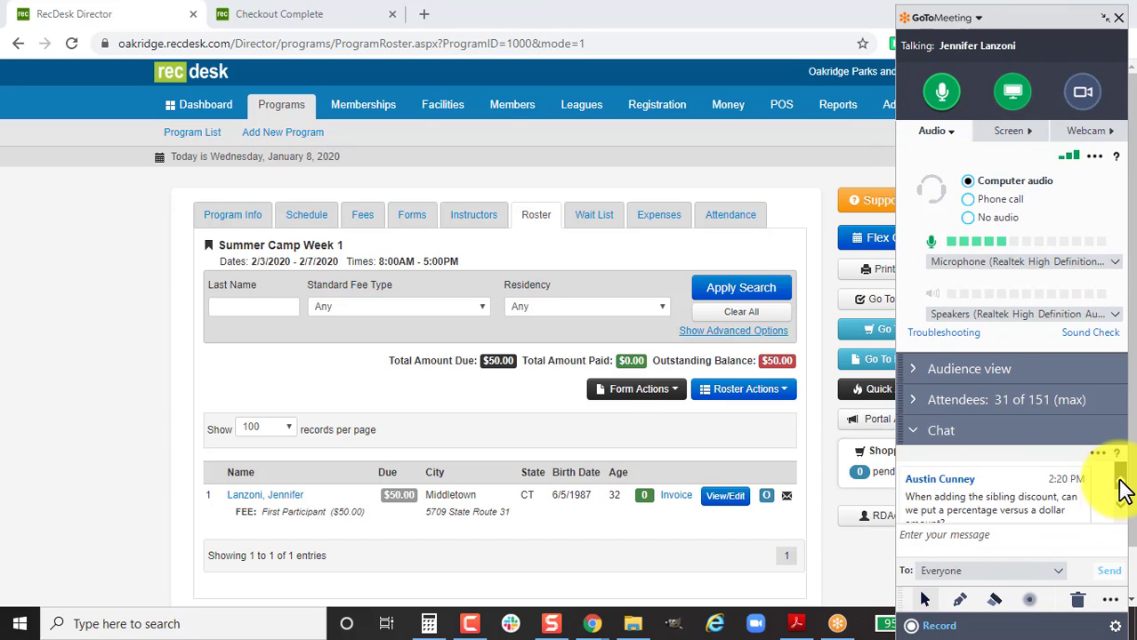
{"action": "scroll", "coordinate": [1123, 489], "scroll_direction": "up", "scroll_amount": 10}
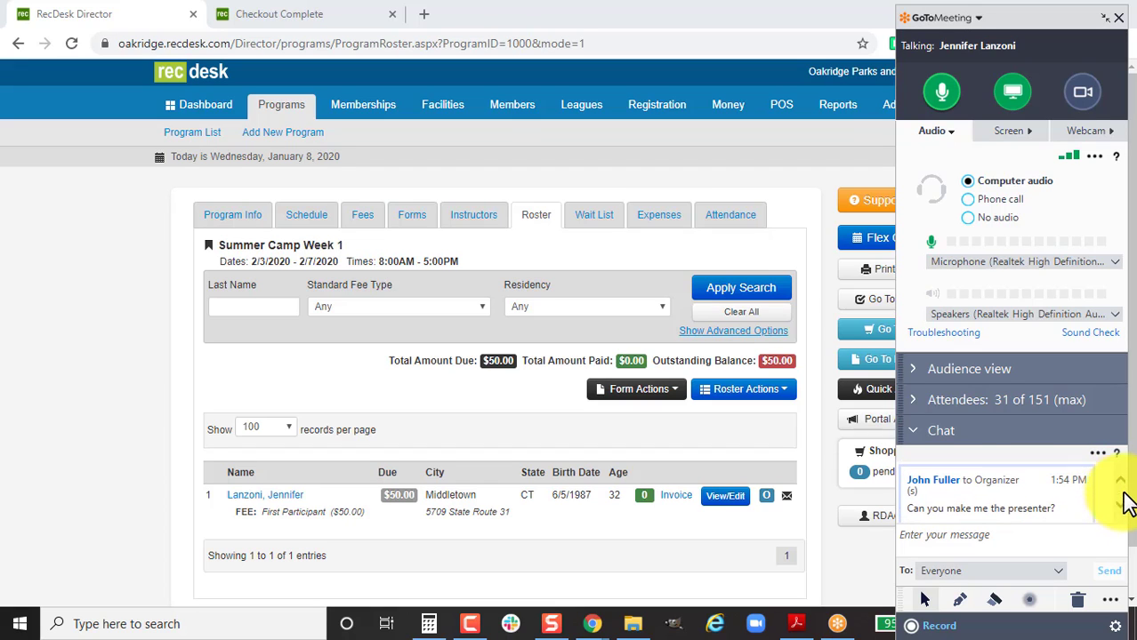
{"action": "scroll", "coordinate": [1123, 513], "scroll_direction": "down", "scroll_amount": 4}
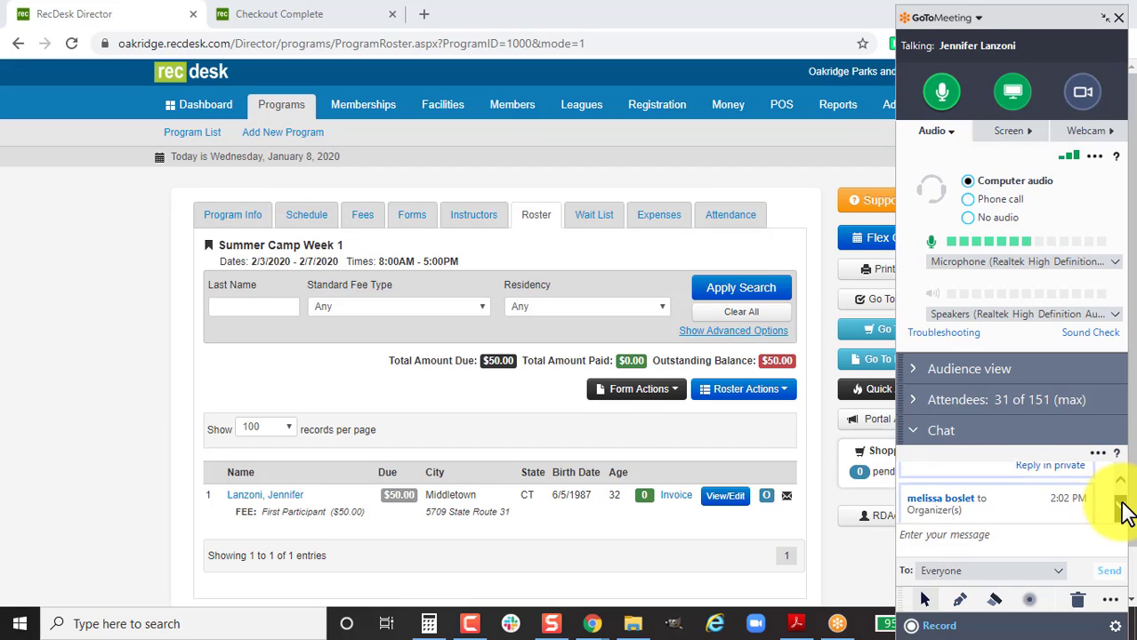
{"action": "scroll", "coordinate": [1122, 512], "scroll_direction": "down", "scroll_amount": 6}
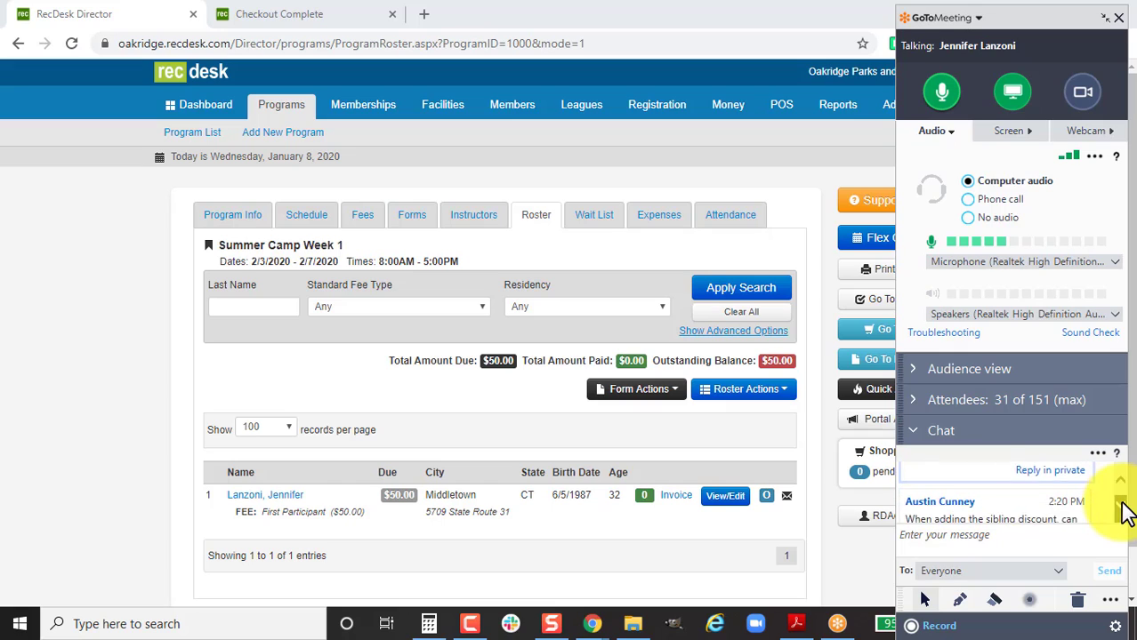
{"action": "scroll", "coordinate": [1125, 514], "scroll_direction": "down", "scroll_amount": 3}
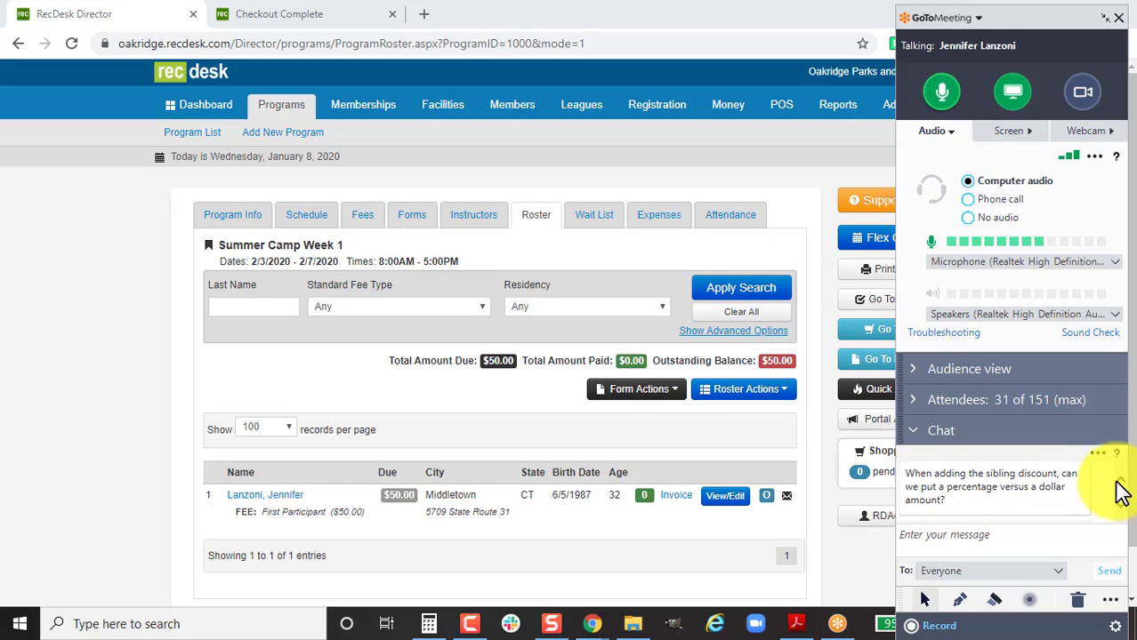
{"action": "scroll", "coordinate": [1118, 490], "scroll_direction": "up", "scroll_amount": 1}
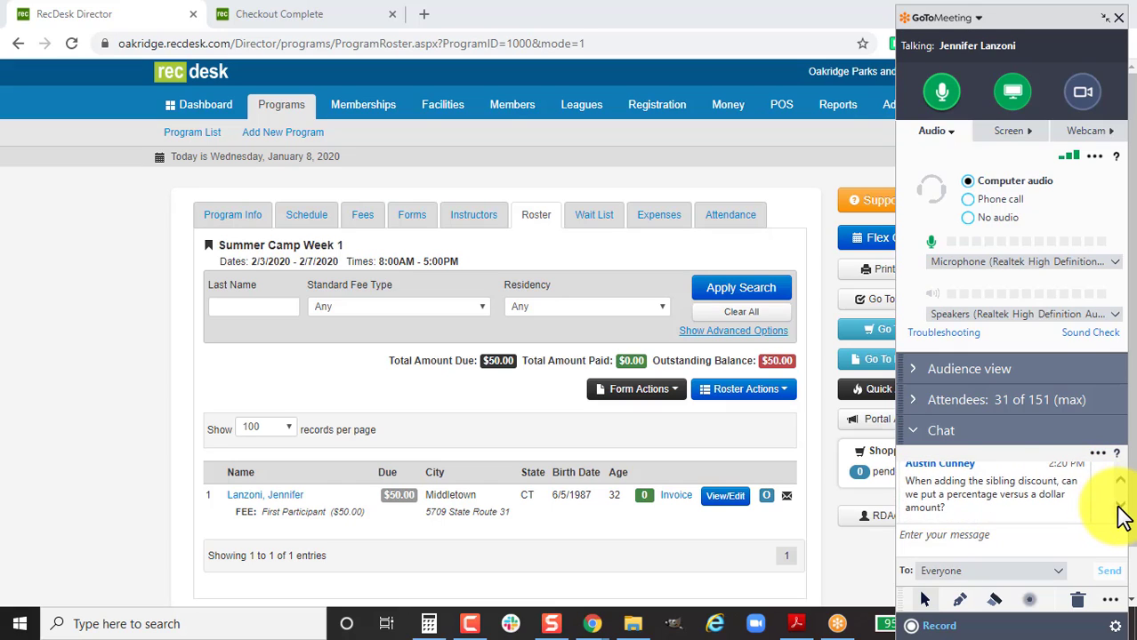
{"action": "scroll", "coordinate": [1122, 514], "scroll_direction": "down", "scroll_amount": 1}
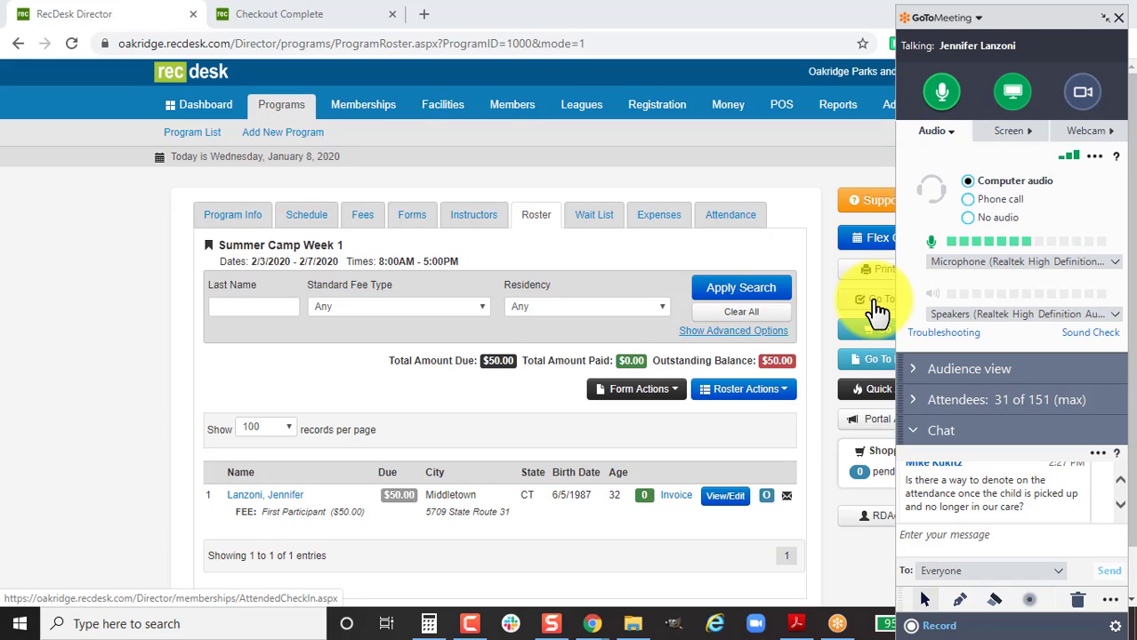
{"action": "left_click", "coordinate": [1119, 504]}
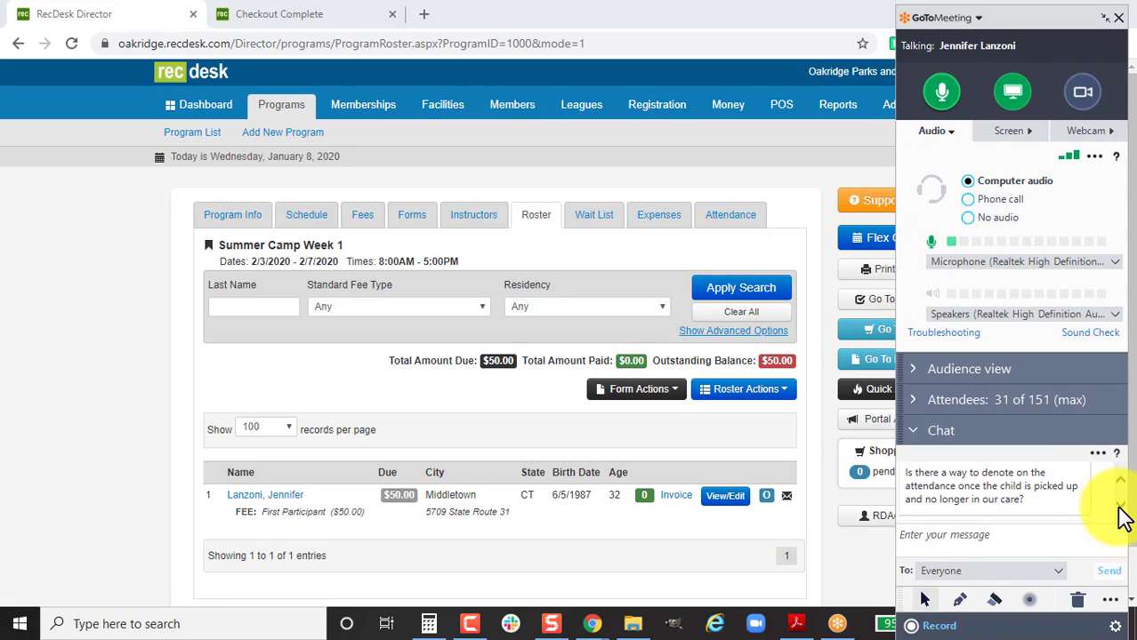
Clear the Summer Camps filter so Oakridge's community programs list shows all programs.
{"action": "left_click", "coordinate": [1117, 506]}
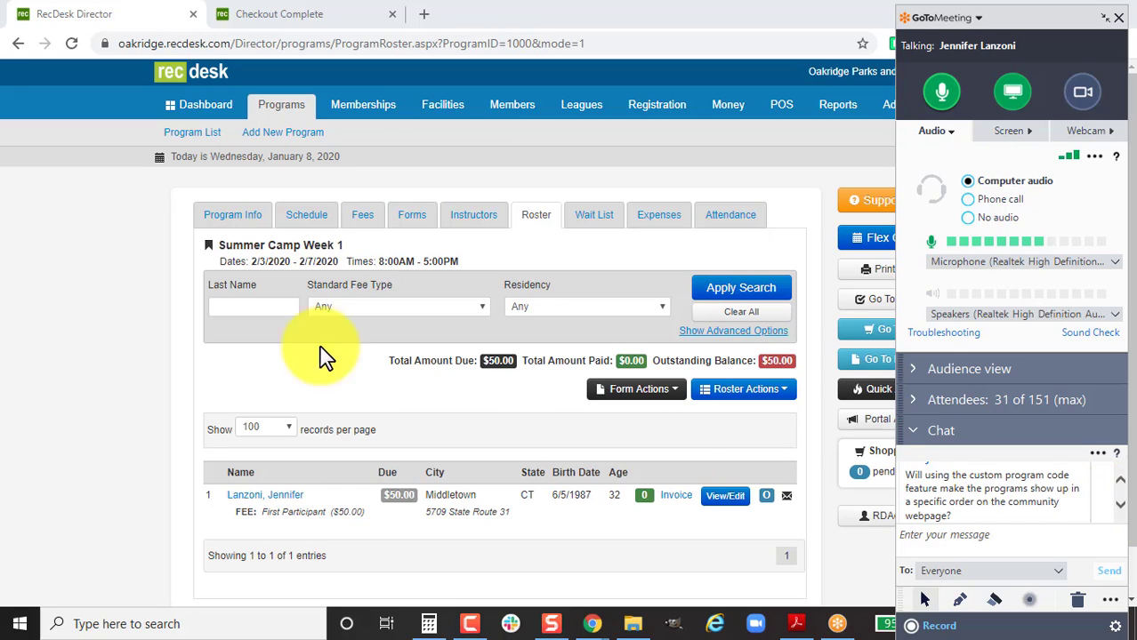
{"action": "left_click", "coordinate": [231, 11]}
{"action": "scroll", "coordinate": [418, 196], "scroll_direction": "up", "scroll_amount": 3}
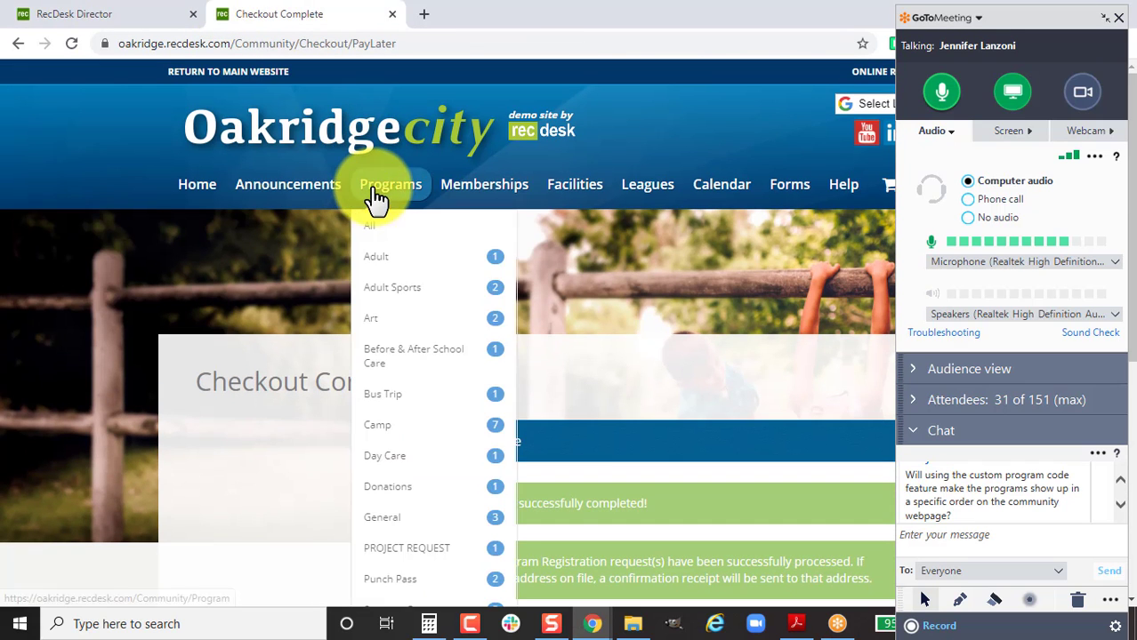
{"action": "left_click", "coordinate": [387, 187]}
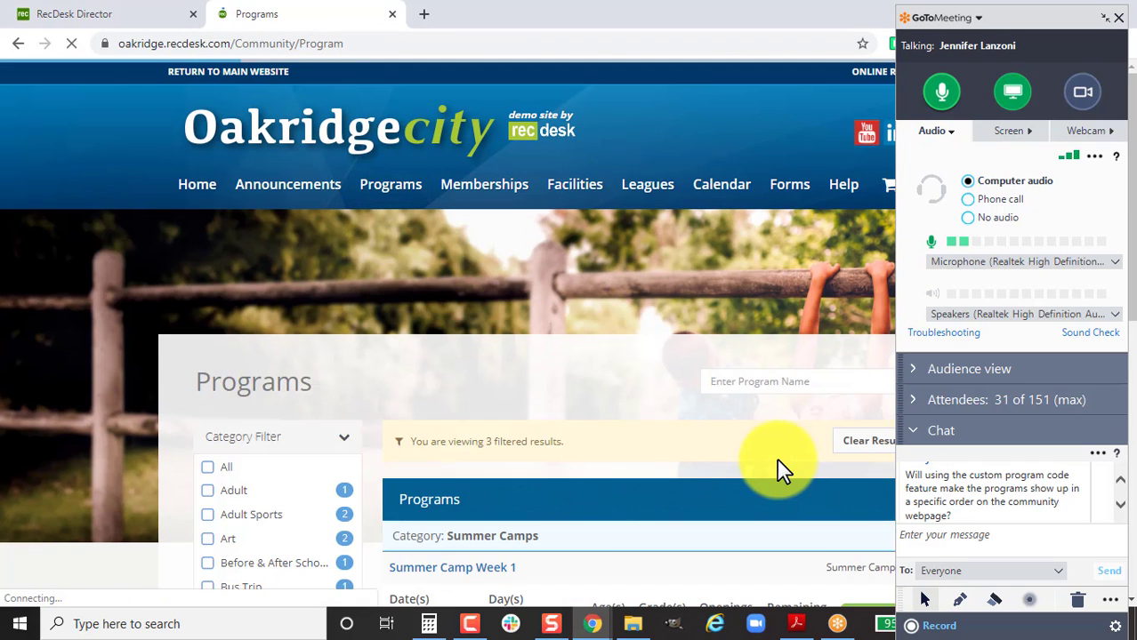
{"action": "scroll", "coordinate": [779, 462], "scroll_direction": "down", "scroll_amount": 3}
{"action": "scroll", "coordinate": [780, 462], "scroll_direction": "down", "scroll_amount": 3}
{"action": "scroll", "coordinate": [782, 418], "scroll_direction": "up", "scroll_amount": 4}
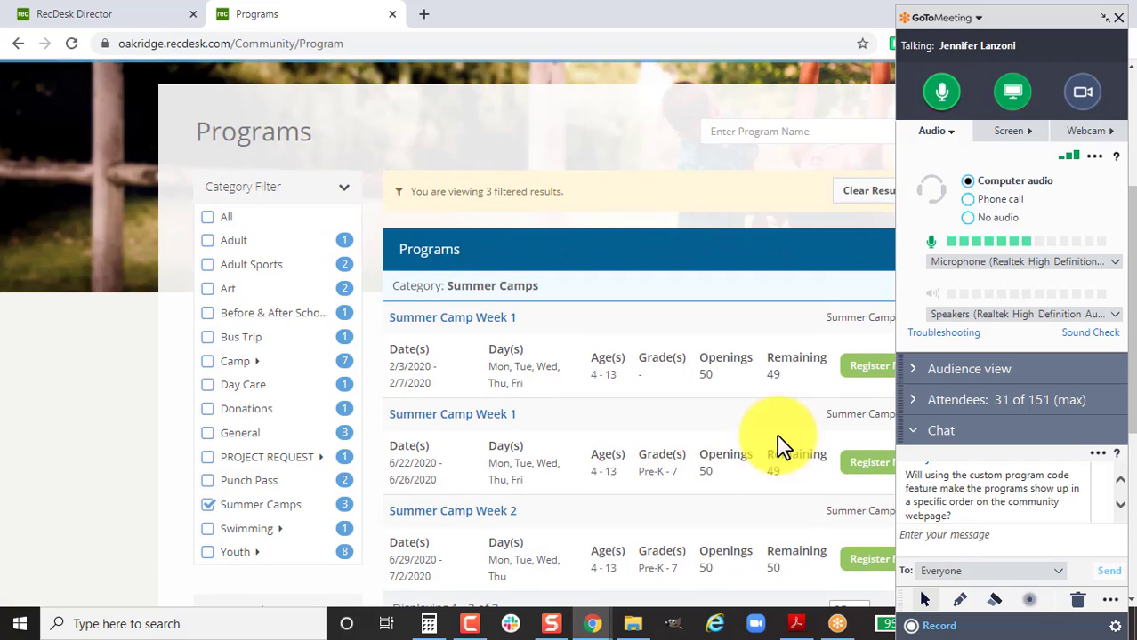
{"action": "left_click", "coordinate": [865, 198]}
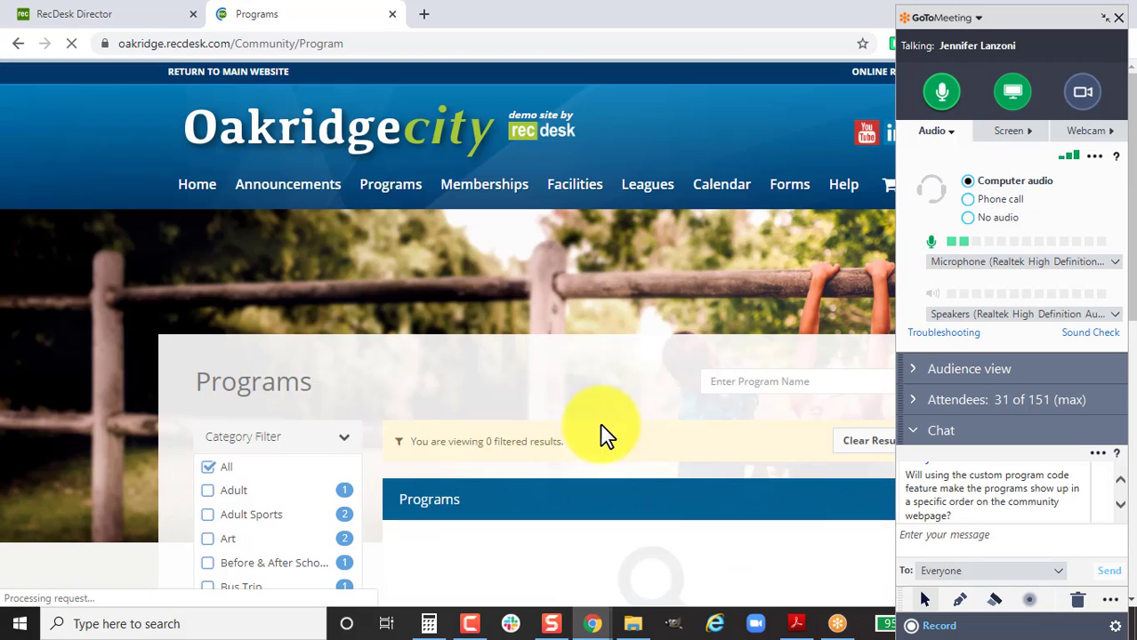
{"action": "scroll", "coordinate": [669, 456], "scroll_direction": "down", "scroll_amount": 5}
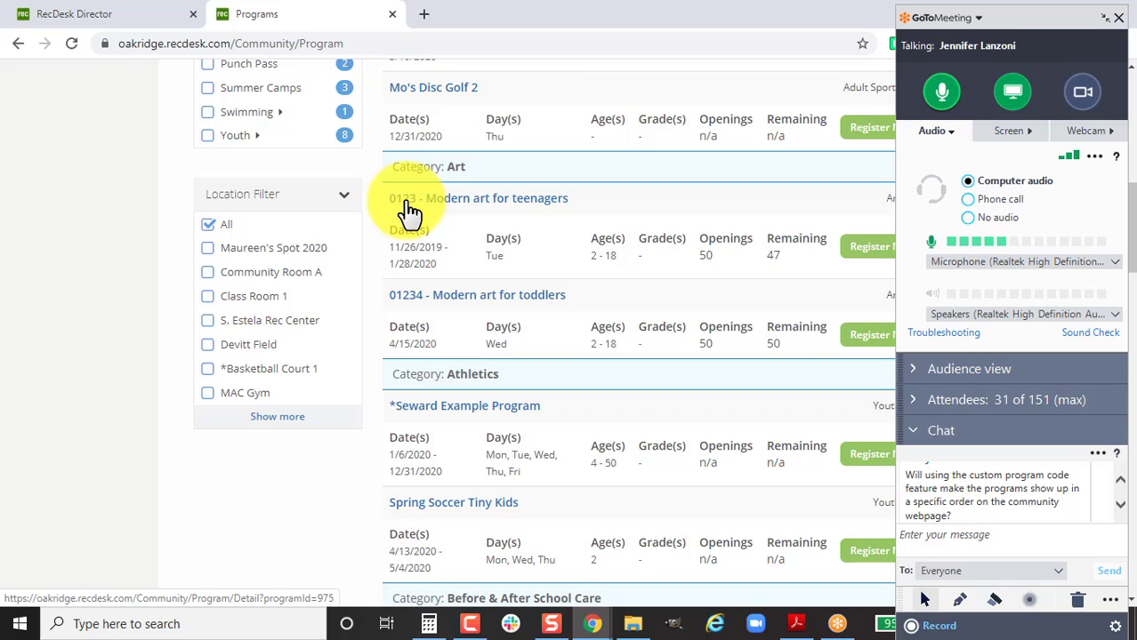
Go to West Hartford Leisure Services' portal at westhartford.recdesk.com.
{"action": "left_click", "coordinate": [464, 45]}
{"action": "type", "text": "west"}
{"action": "key", "text": "Return"}
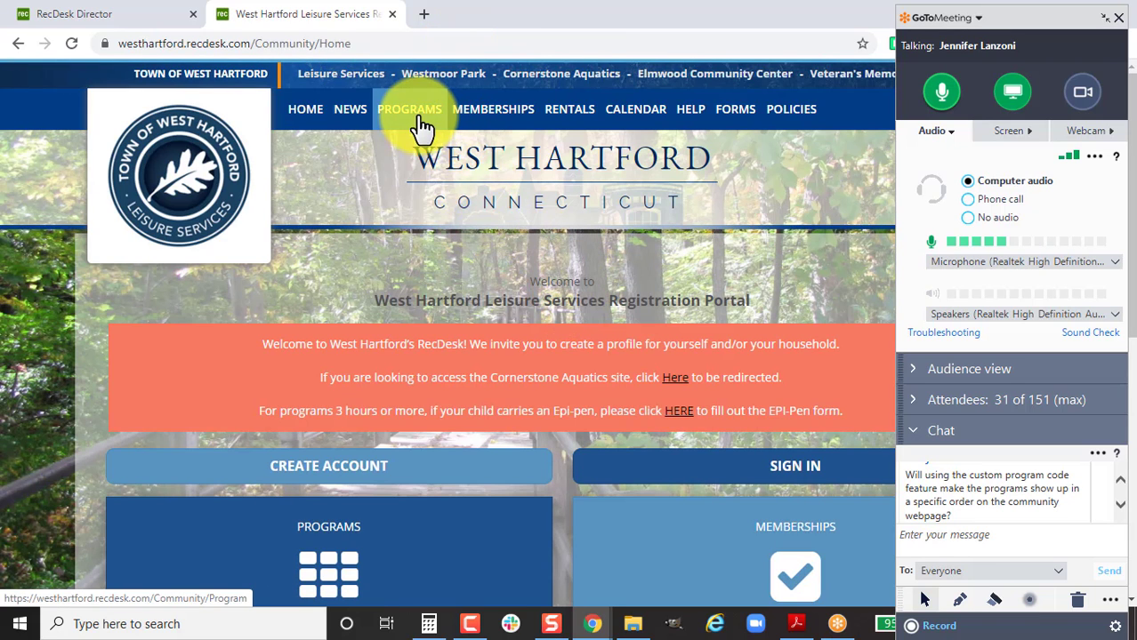
Open and browse West Hartford's community programs listing.
{"action": "left_click", "coordinate": [422, 125]}
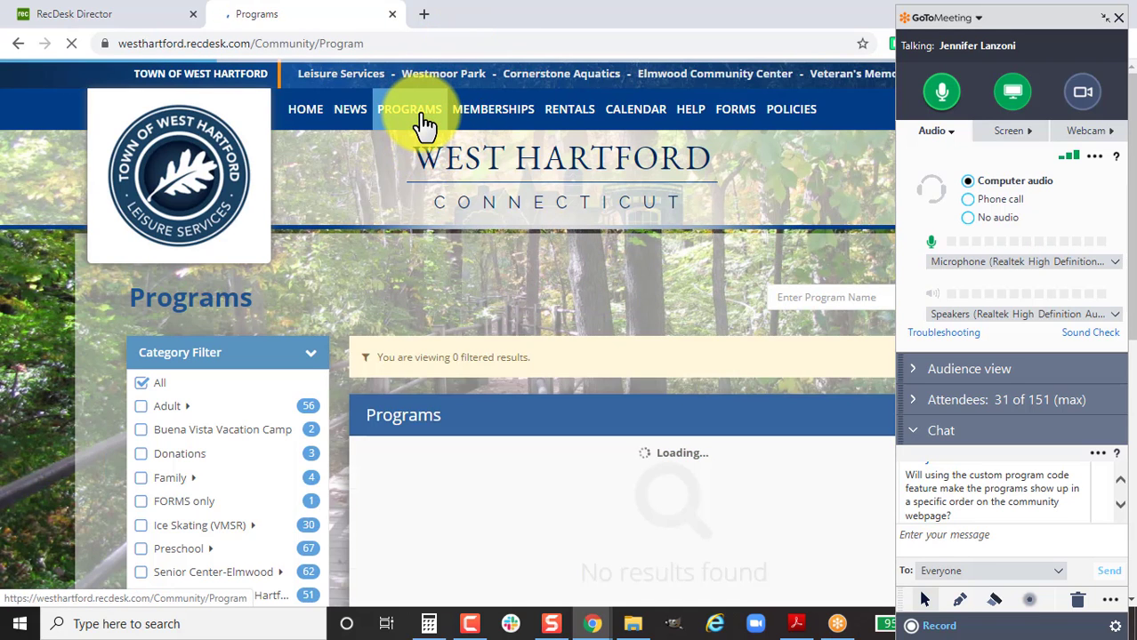
{"action": "mouse_move", "coordinate": [421, 124]}
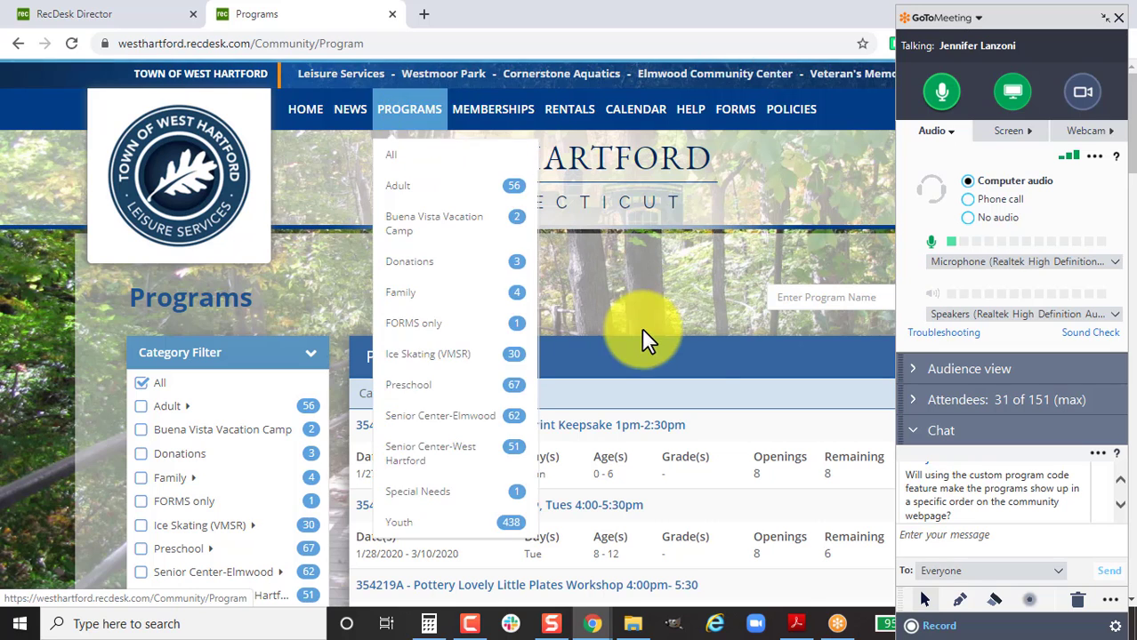
{"action": "scroll", "coordinate": [702, 393], "scroll_direction": "down", "scroll_amount": 2}
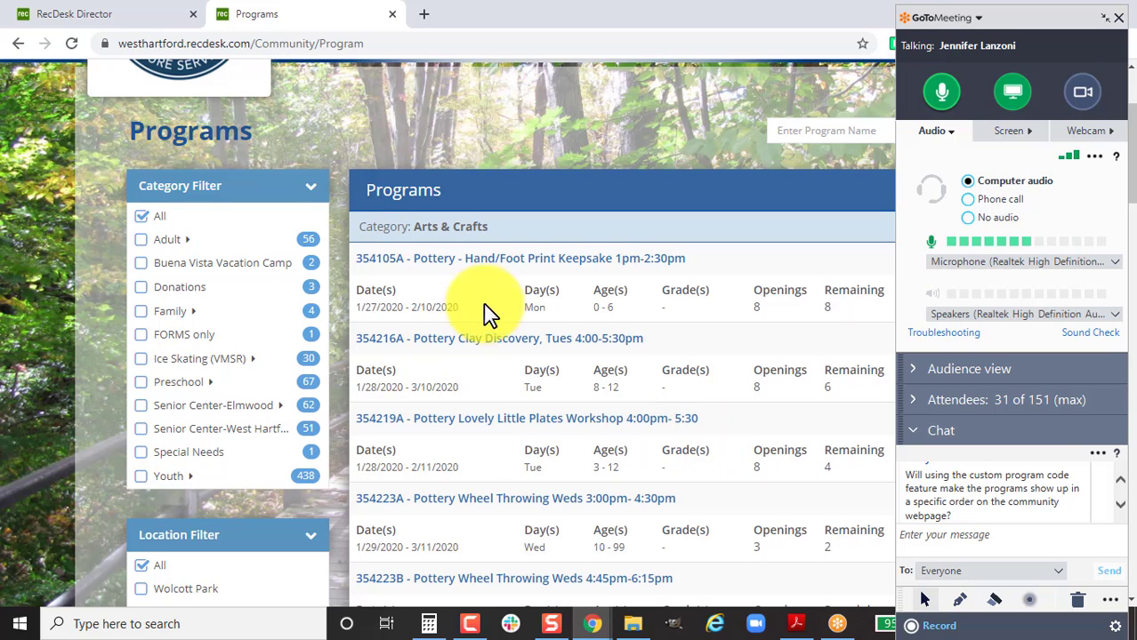
{"action": "scroll", "coordinate": [406, 525], "scroll_direction": "down", "scroll_amount": 2}
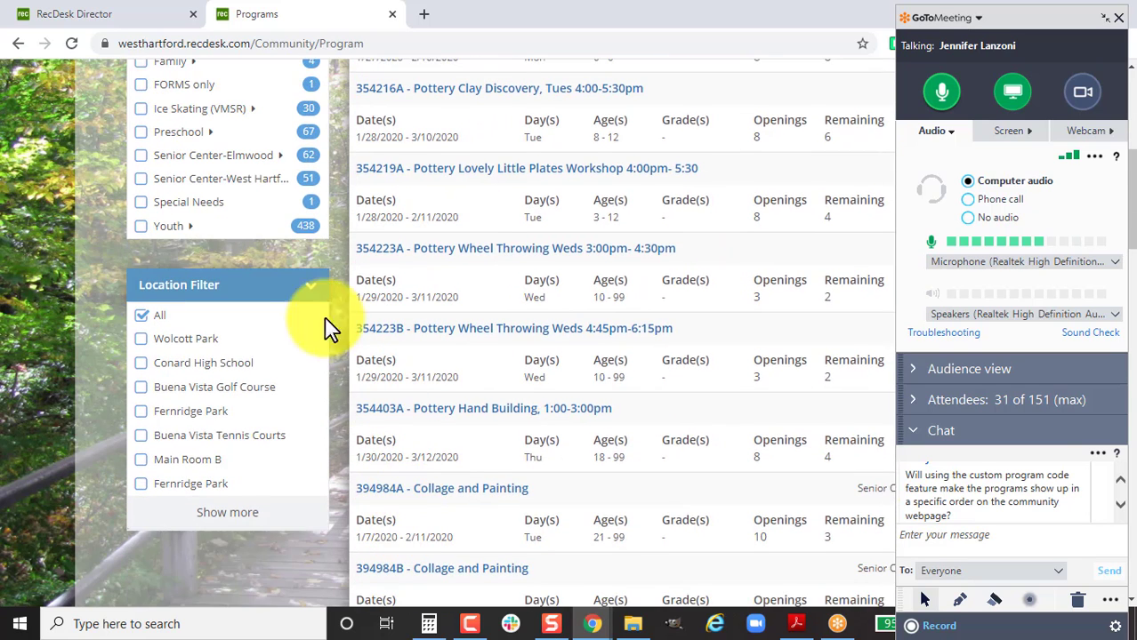
{"action": "scroll", "coordinate": [300, 304], "scroll_direction": "up", "scroll_amount": 1}
Filter the listing to the 438 Youth programs, then return to Summer Camp Week 1's program info.
{"action": "left_click", "coordinate": [167, 313]}
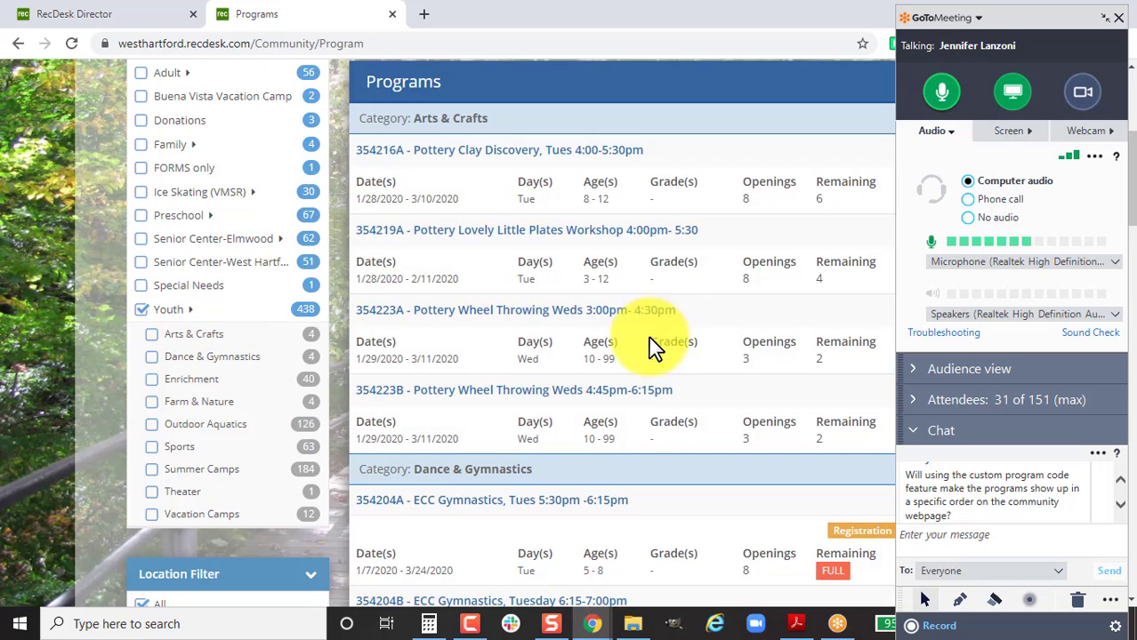
{"action": "scroll", "coordinate": [642, 386], "scroll_direction": "down", "scroll_amount": 4}
{"action": "scroll", "coordinate": [747, 444], "scroll_direction": "down", "scroll_amount": 6}
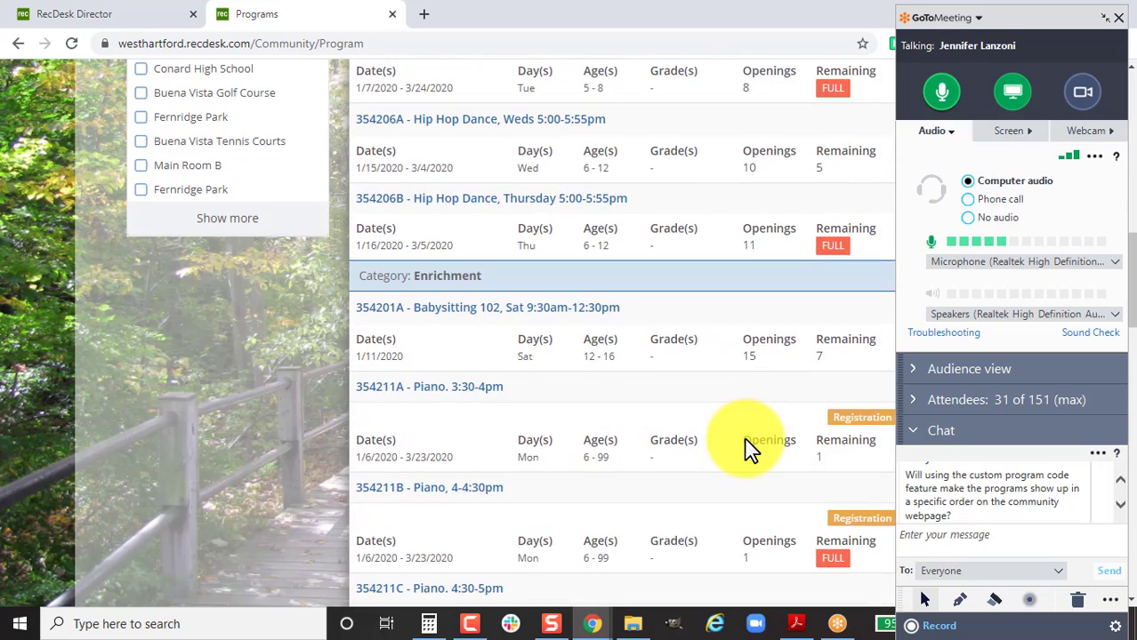
{"action": "scroll", "coordinate": [393, 233], "scroll_direction": "down", "scroll_amount": 1}
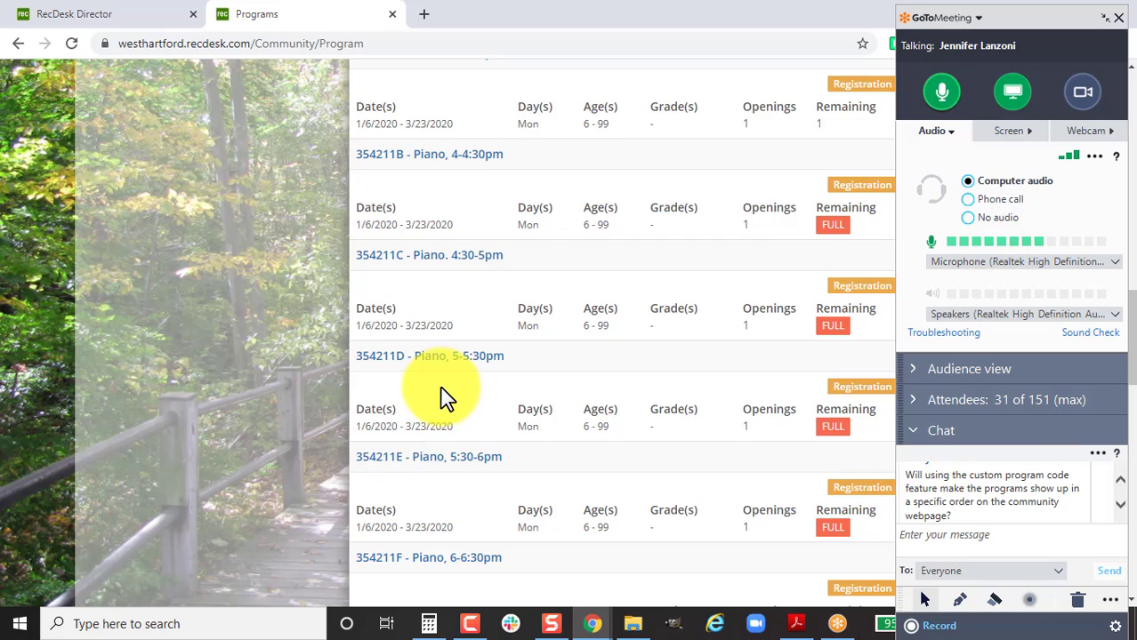
{"action": "scroll", "coordinate": [436, 409], "scroll_direction": "up", "scroll_amount": 10}
{"action": "scroll", "coordinate": [431, 413], "scroll_direction": "up", "scroll_amount": 1}
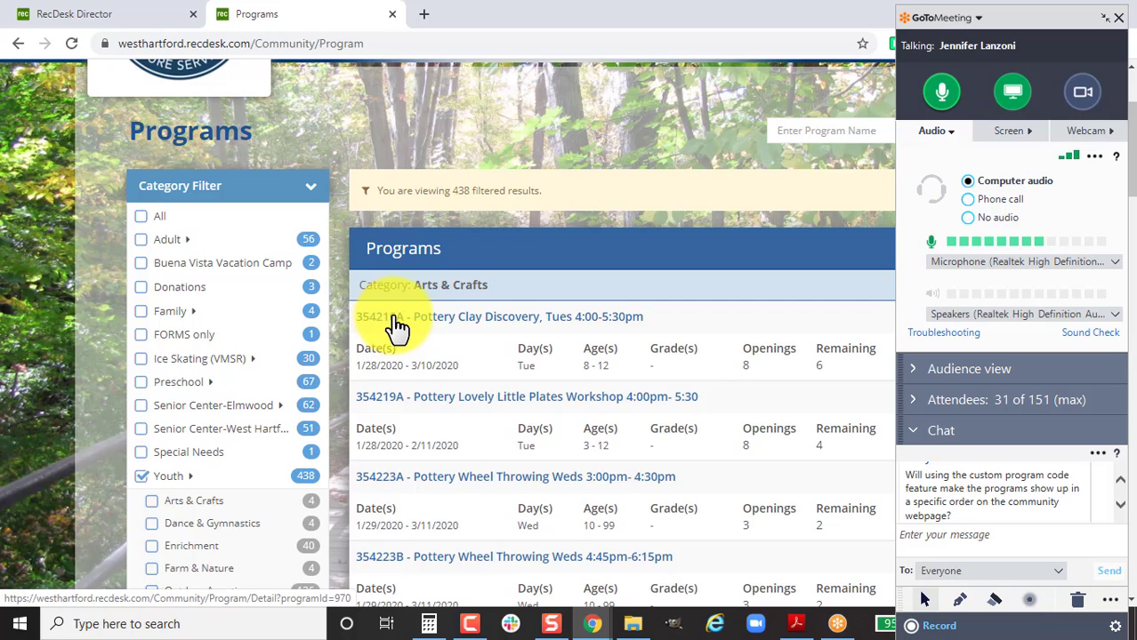
{"action": "left_click", "coordinate": [151, 13]}
{"action": "left_click", "coordinate": [235, 217]}
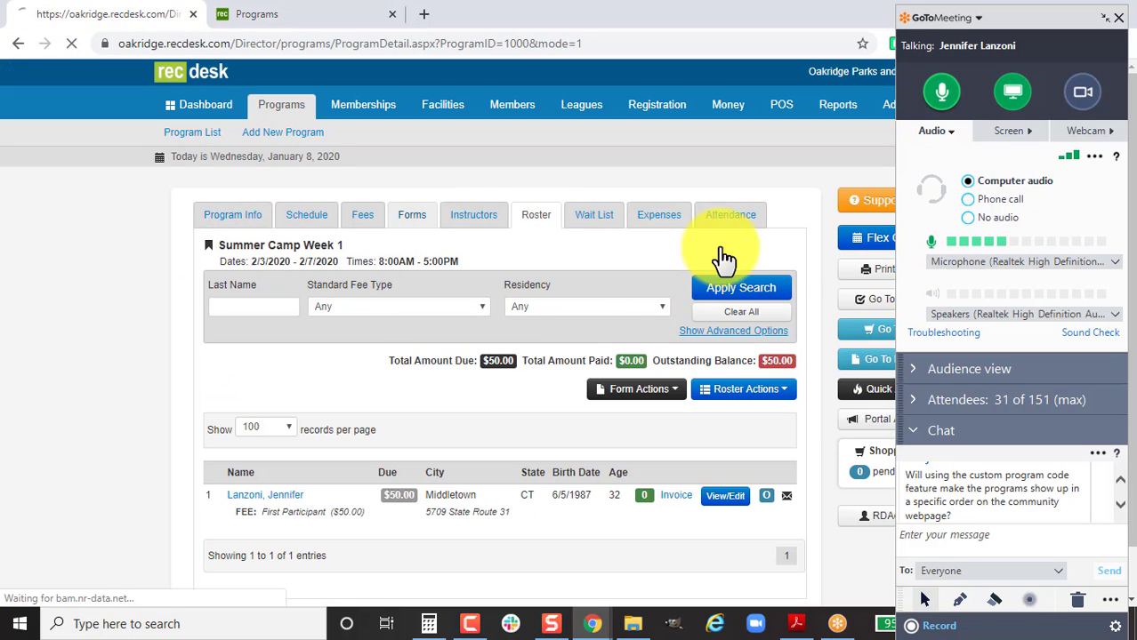
Enter 01/08/2 as Summer Camp Week 1's custom program code.
{"action": "left_click", "coordinate": [783, 260]}
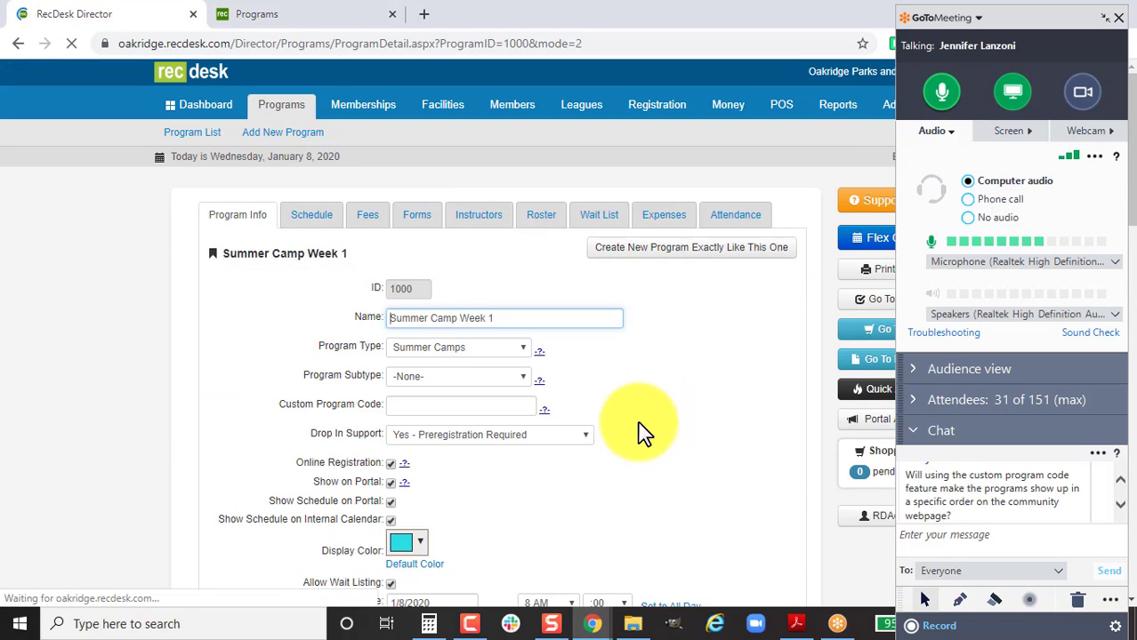
{"action": "left_click", "coordinate": [478, 406]}
{"action": "type", "text": "01/08/2020"}
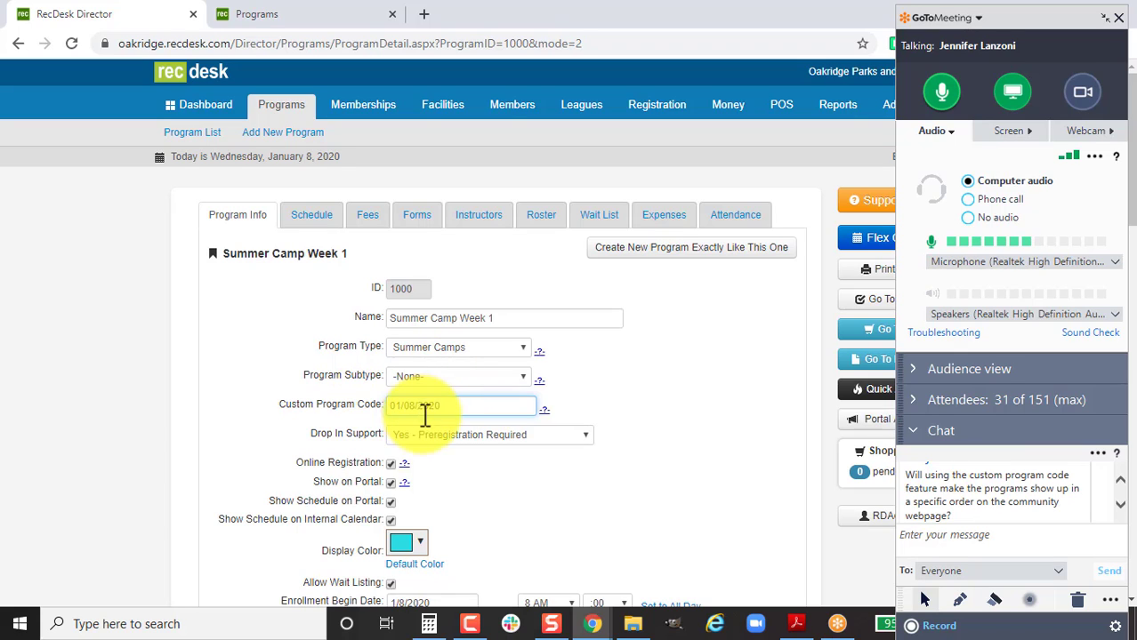
{"action": "scroll", "coordinate": [1122, 507], "scroll_direction": "down", "scroll_amount": 1}
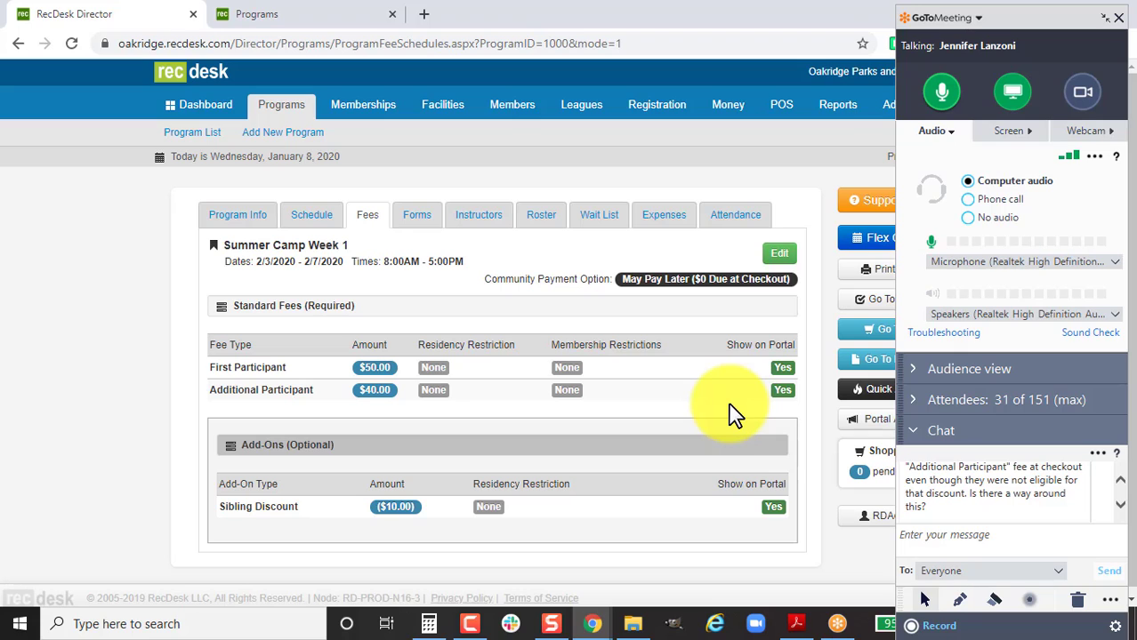
{"action": "left_click", "coordinate": [1120, 507]}
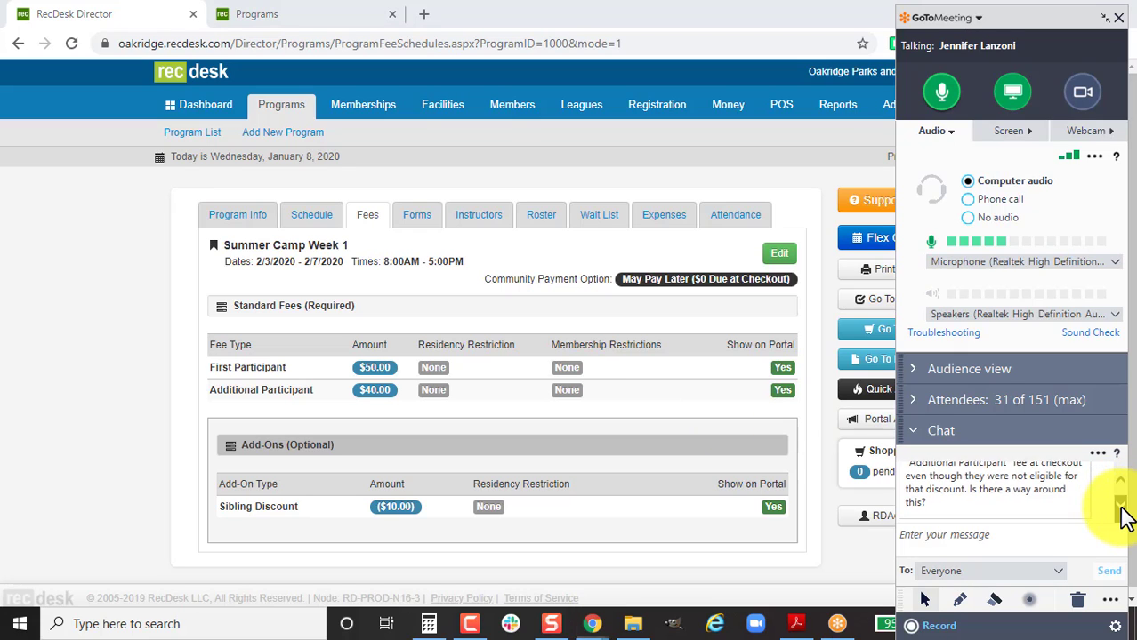
{"action": "left_click", "coordinate": [1121, 507]}
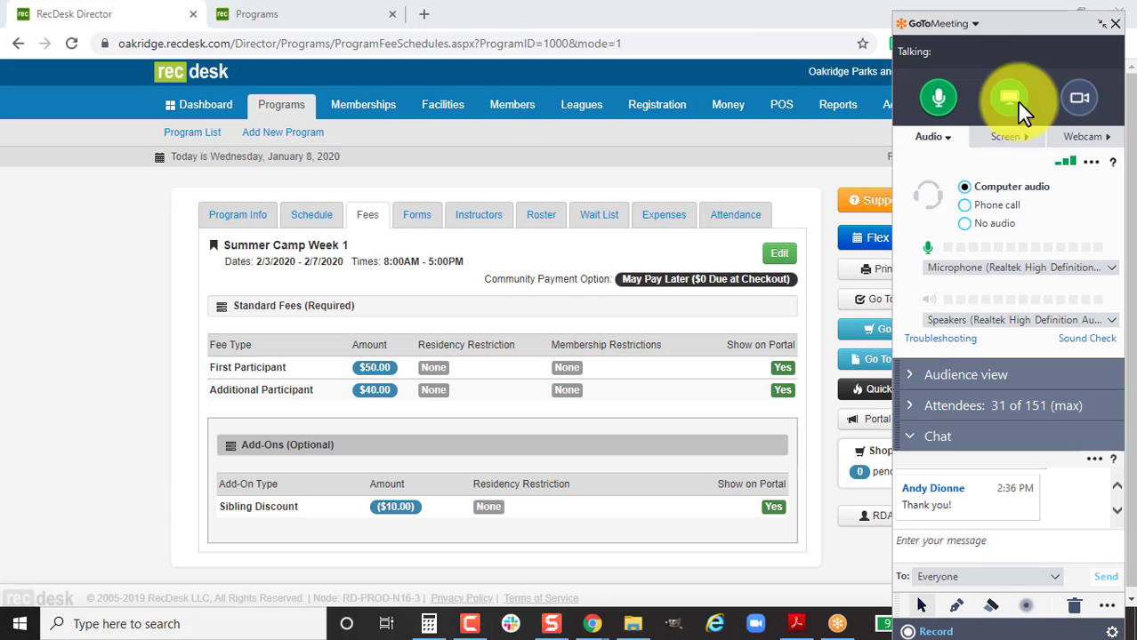
{"action": "left_click", "coordinate": [1021, 541]}
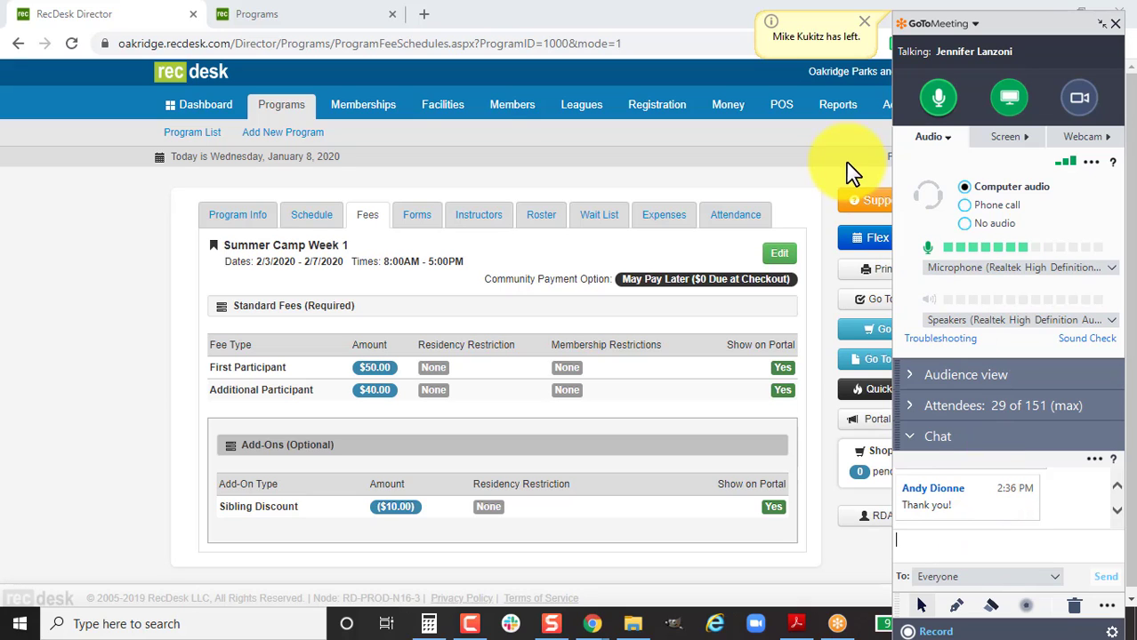
Open the RecDesk Support help center in a new tab.
{"action": "right_click", "coordinate": [860, 211]}
{"action": "left_click", "coordinate": [898, 223]}
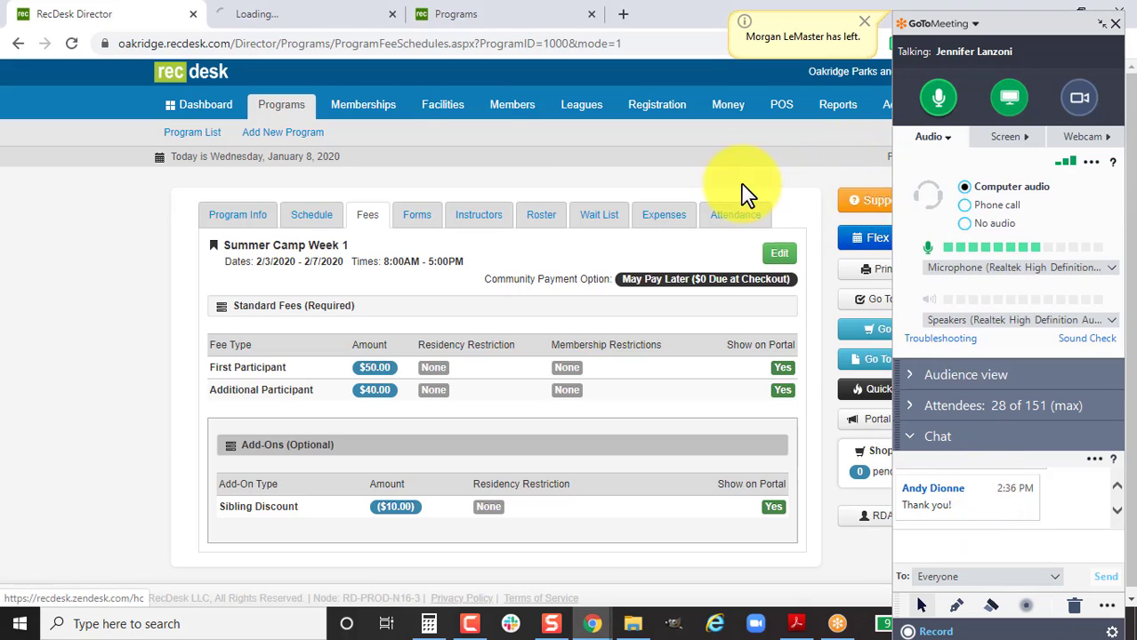
{"action": "left_click", "coordinate": [300, 12]}
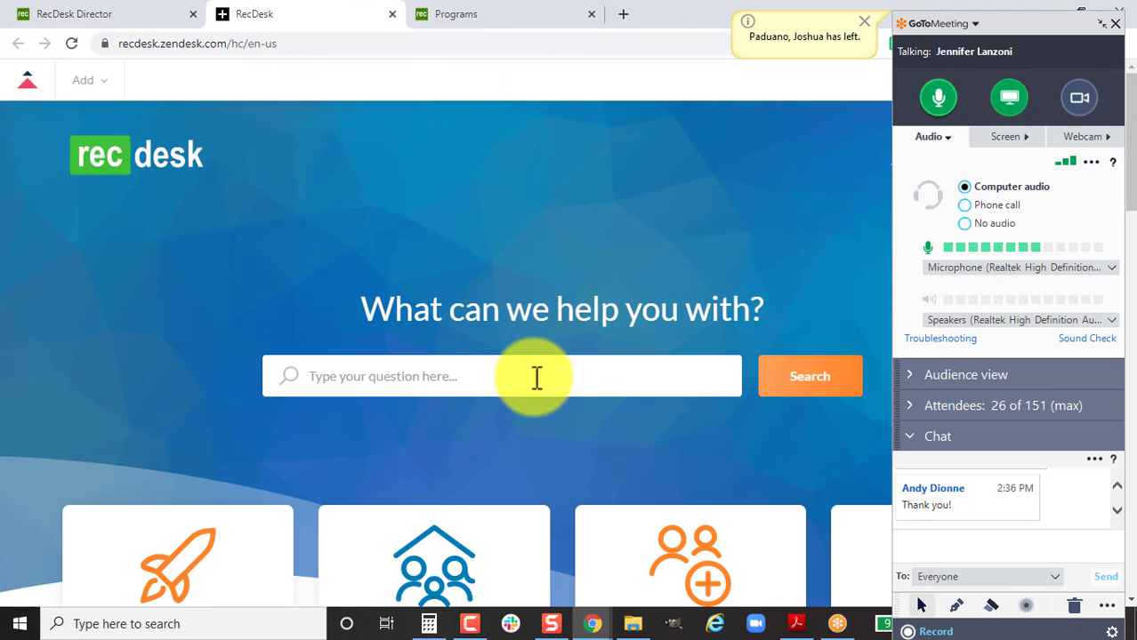
Show the Power Up with RecDesk! article and its six-video playlist.
{"action": "scroll", "coordinate": [583, 461], "scroll_direction": "down", "scroll_amount": 1}
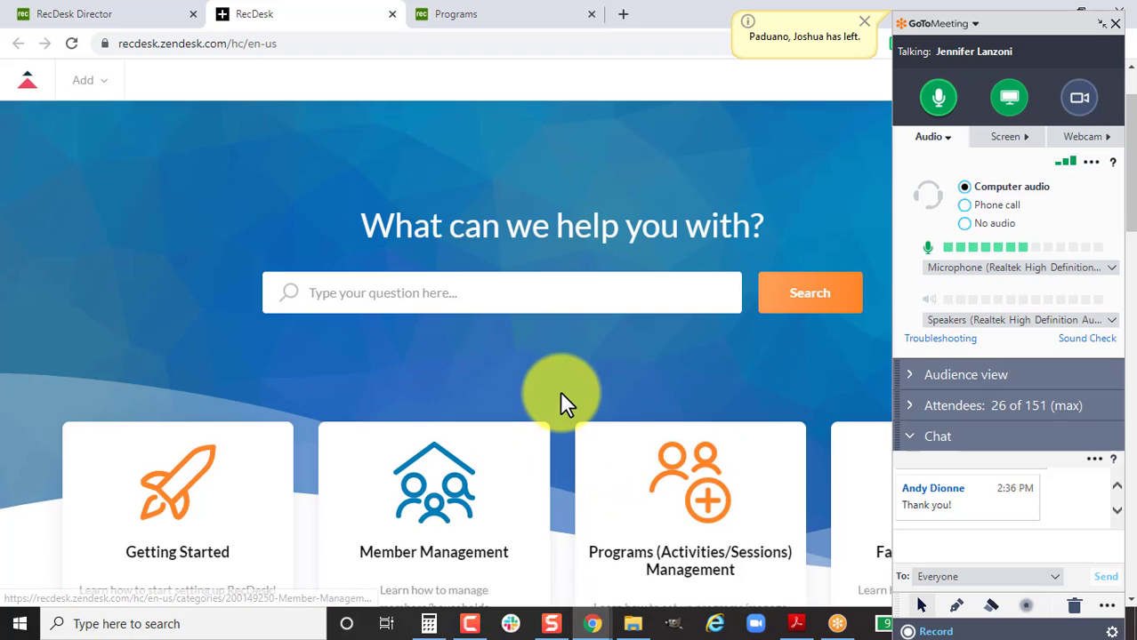
{"action": "scroll", "coordinate": [560, 401], "scroll_direction": "down", "scroll_amount": 3}
{"action": "scroll", "coordinate": [566, 405], "scroll_direction": "down", "scroll_amount": 12}
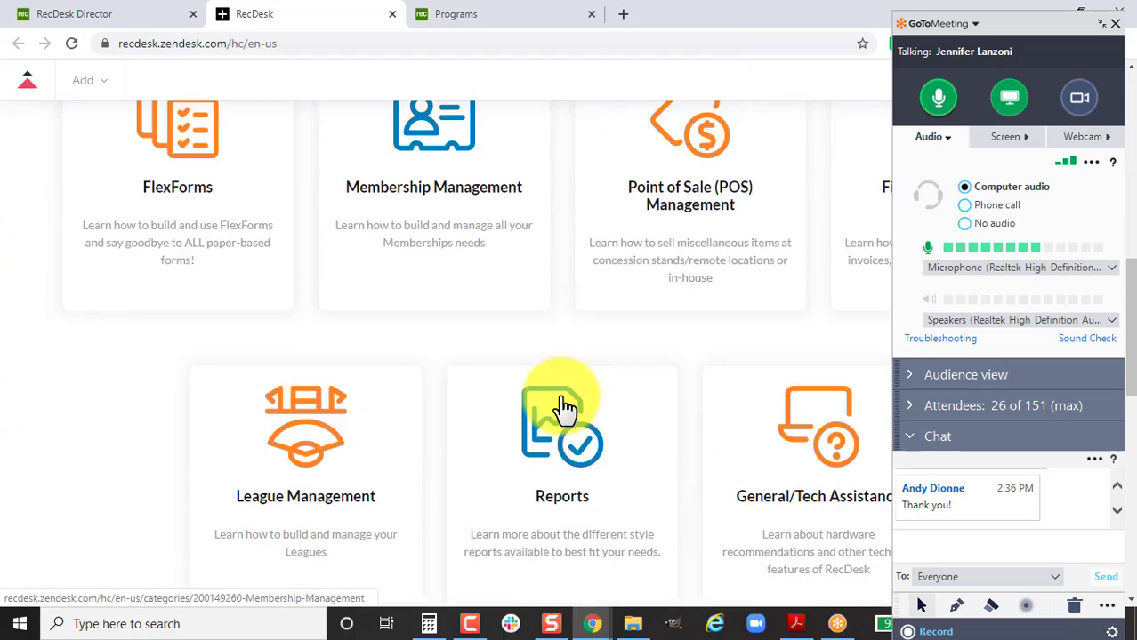
{"action": "scroll", "coordinate": [605, 329], "scroll_direction": "up", "scroll_amount": 2}
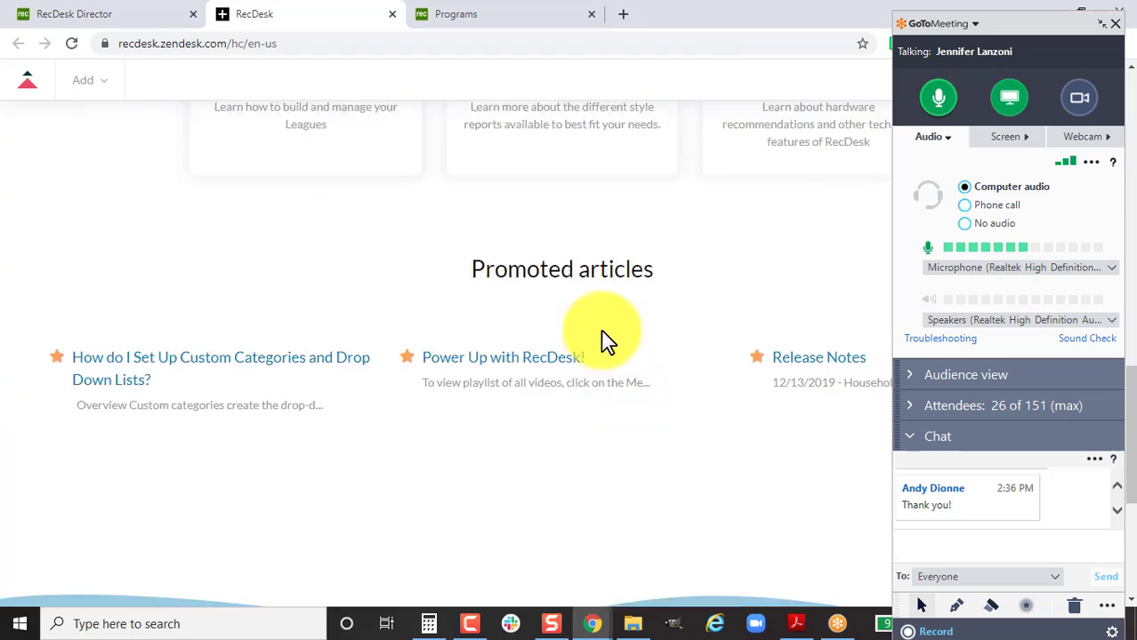
{"action": "left_click", "coordinate": [562, 363]}
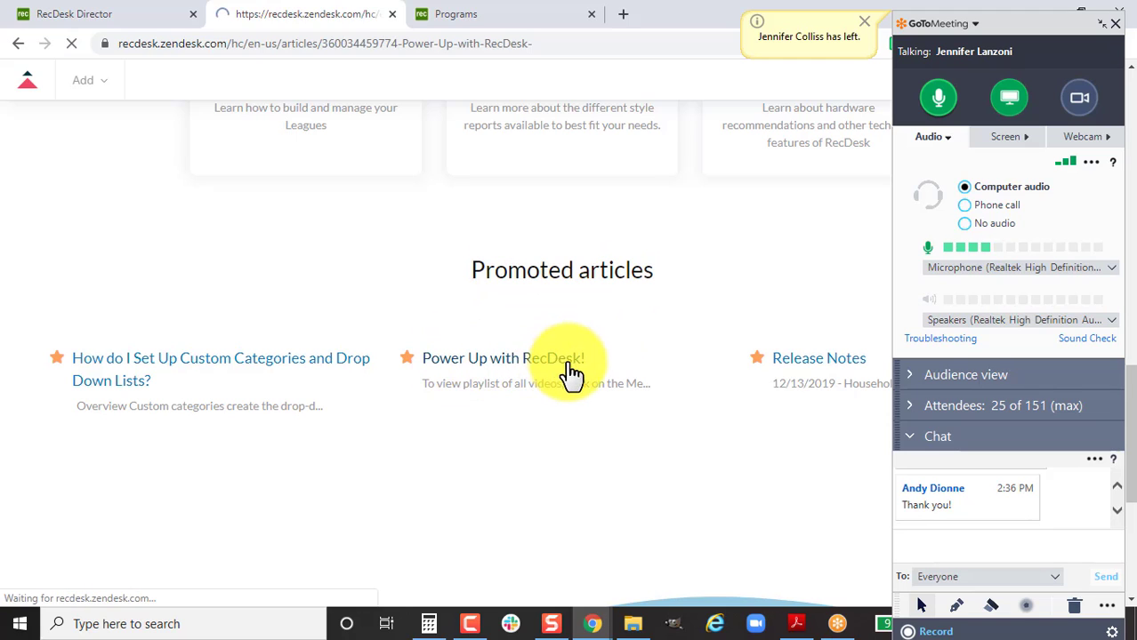
{"action": "scroll", "coordinate": [418, 429], "scroll_direction": "down", "scroll_amount": 3}
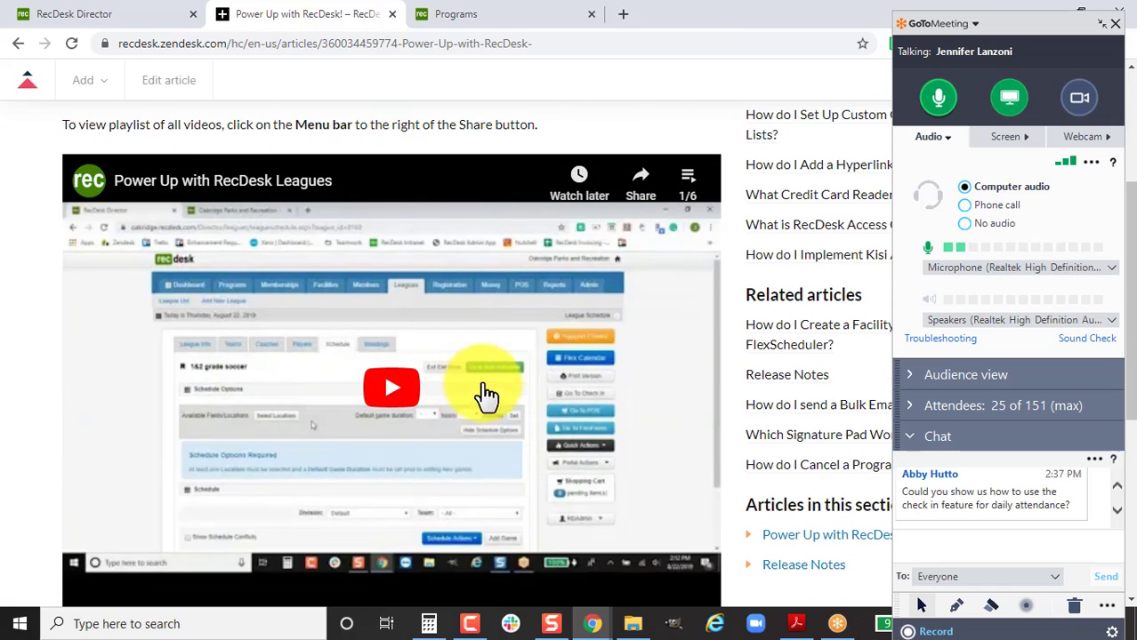
{"action": "left_click", "coordinate": [690, 185]}
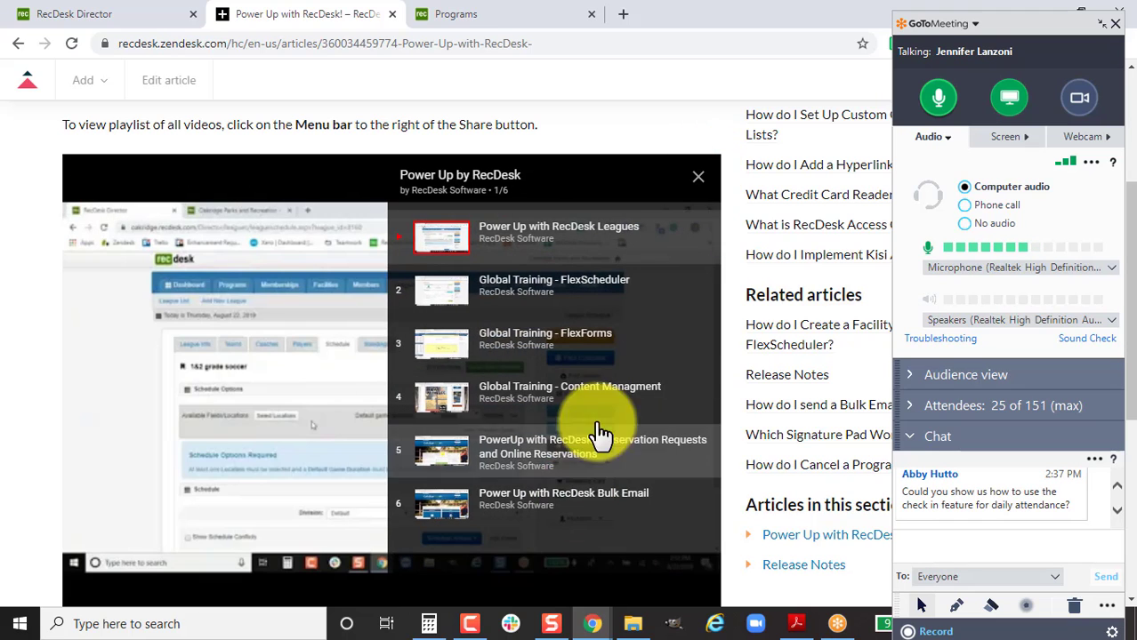
Close the Power Up video playlist panel.
{"action": "left_click", "coordinate": [696, 185]}
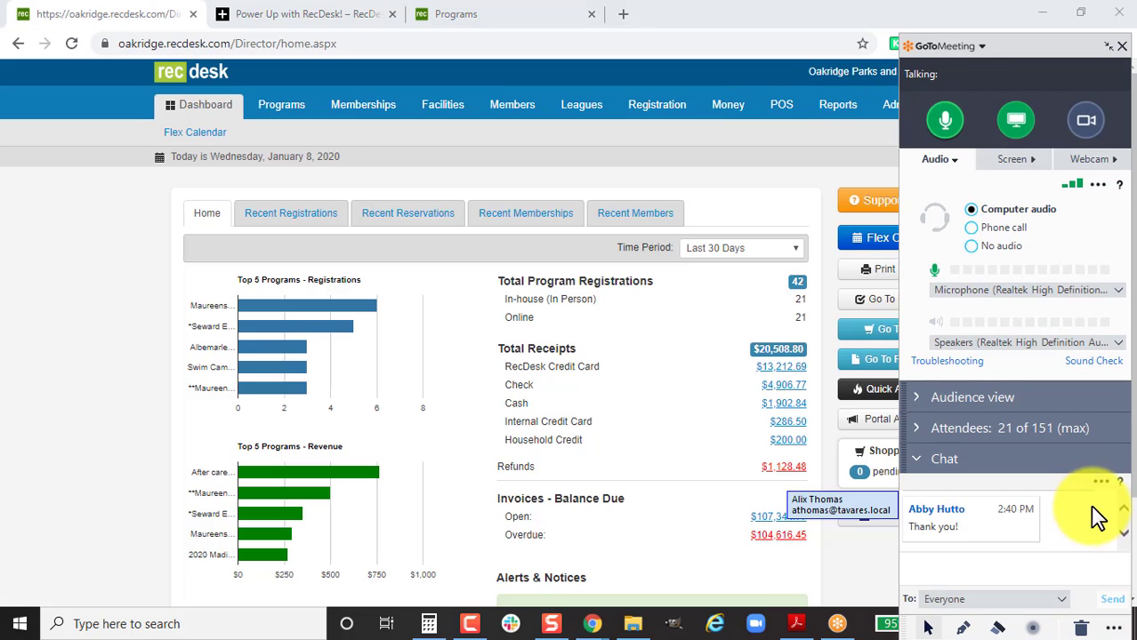